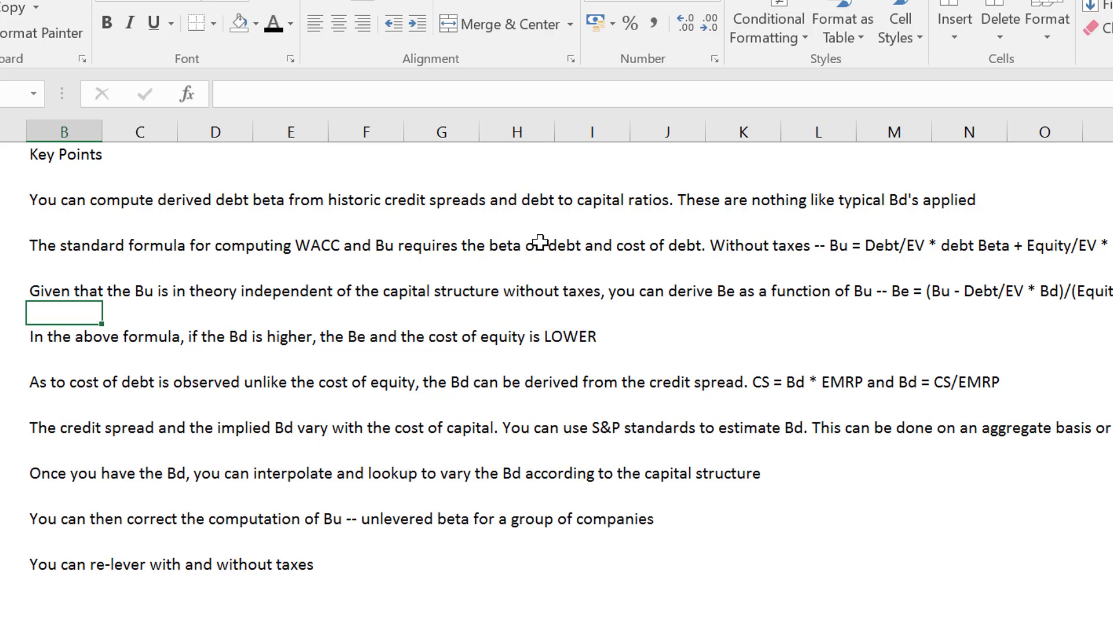
# - Read the key points from the Bd effect on cost of equity through interpolating Bd by capital structure
pyautogui.press('Down')
pyautogui.press('Down')
pyautogui.press('Down')
pyautogui.press('Down')
pyautogui.press('Up')
pyautogui.press('Down')
pyautogui.press('Down')
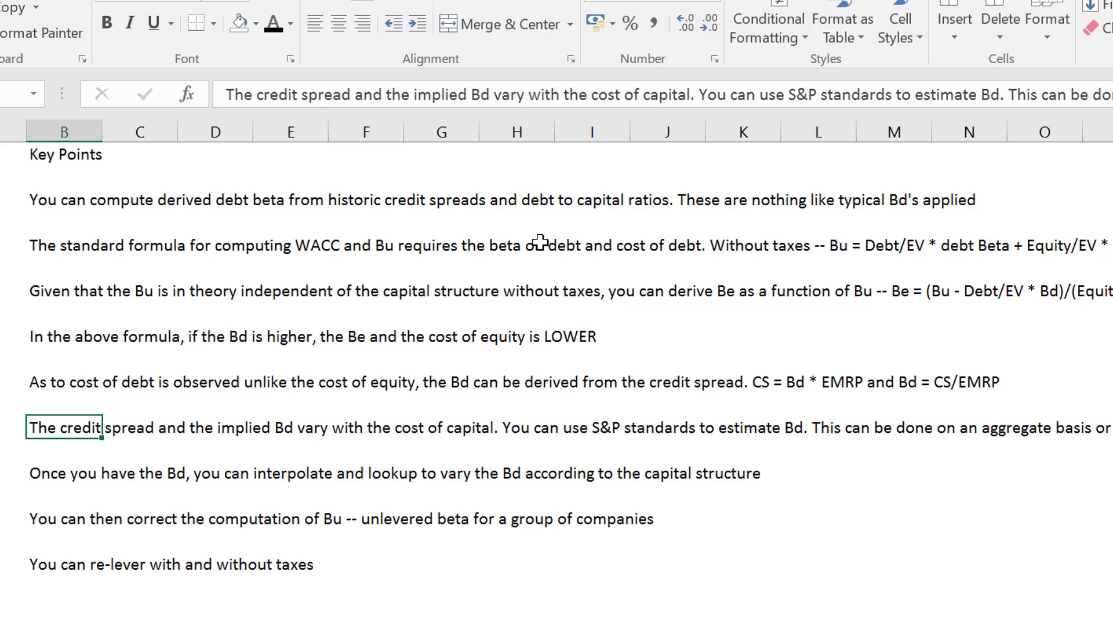
pyautogui.press('Down')
pyautogui.press('Down')
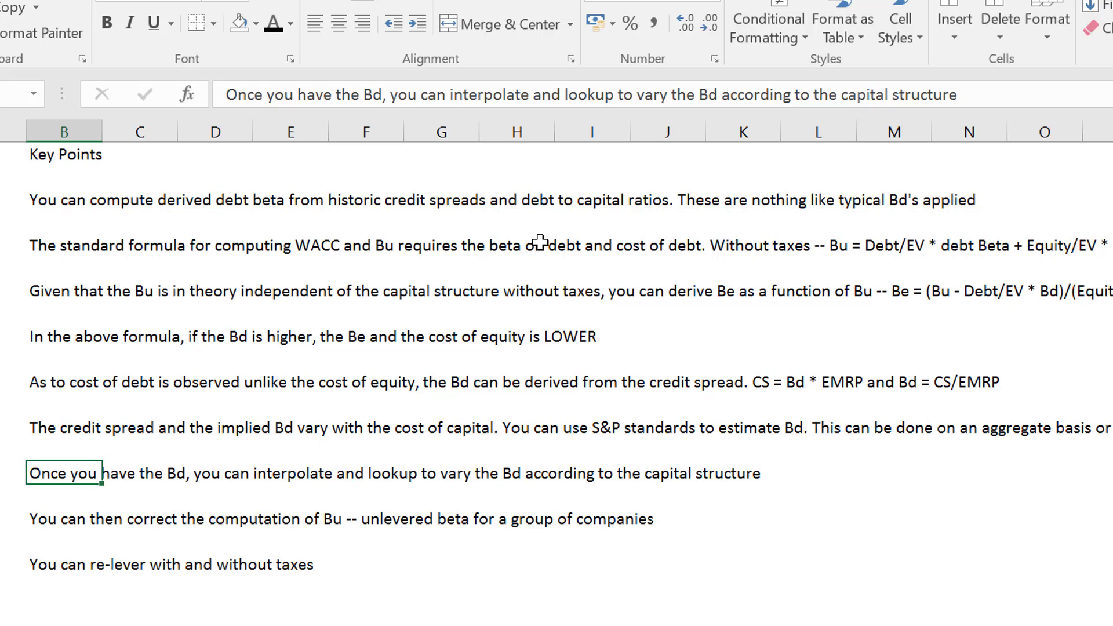
# - Review the key points on estimating Bd from S&P standards, interpolating it and correcting the unlevered beta
pyautogui.press('Up')
pyautogui.press('Up')
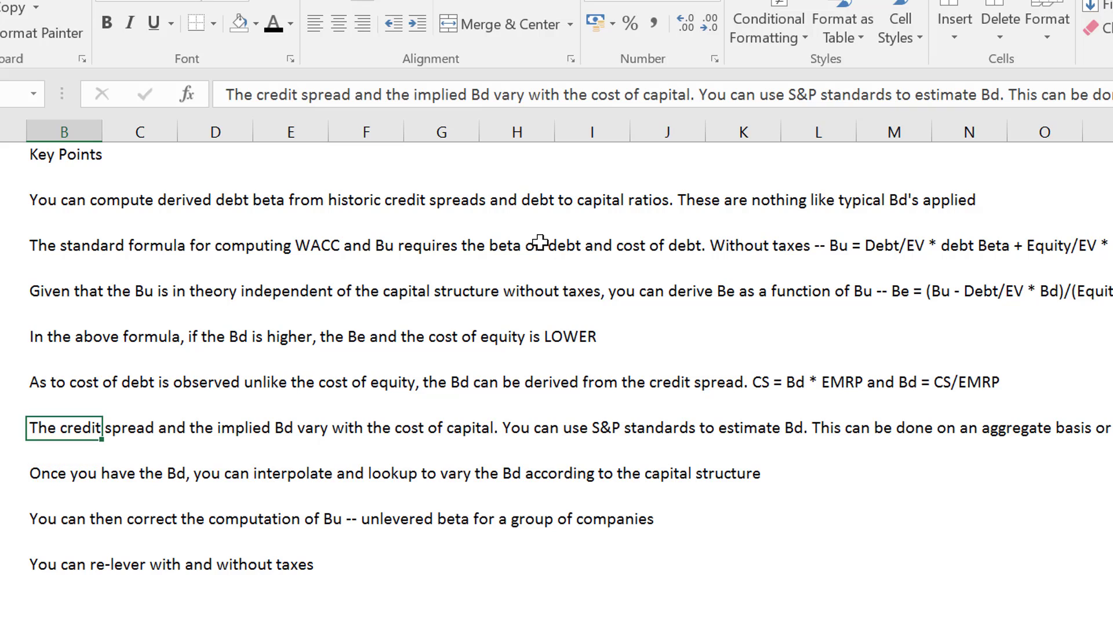
pyautogui.press('Down')
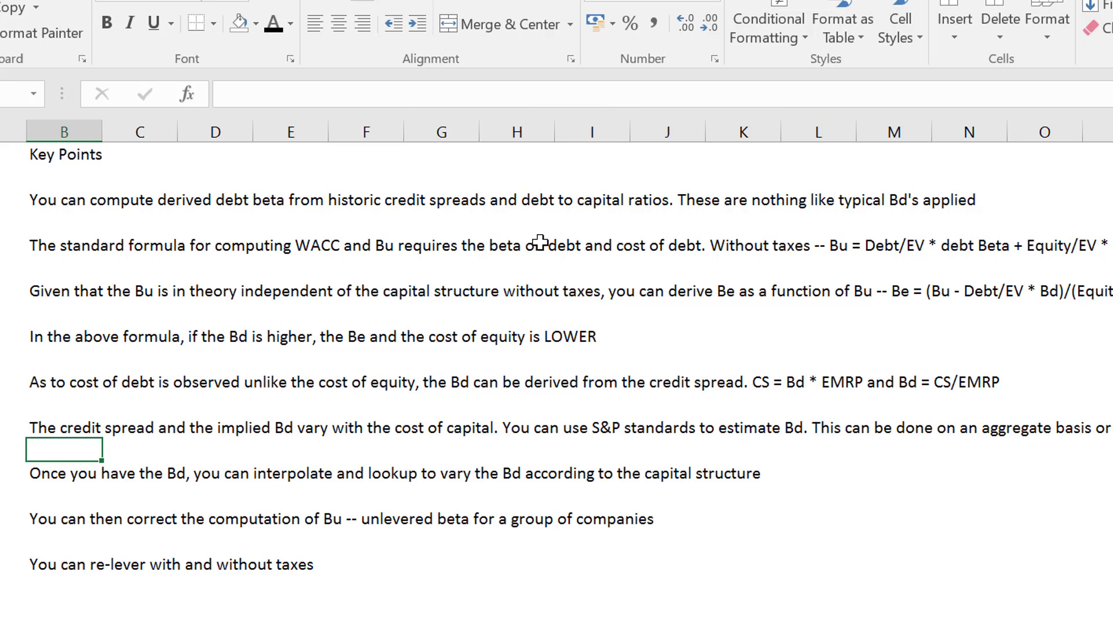
pyautogui.press('Down')
pyautogui.press('Down')
pyautogui.press('Up')
pyautogui.press('Down')
pyautogui.press('Up')
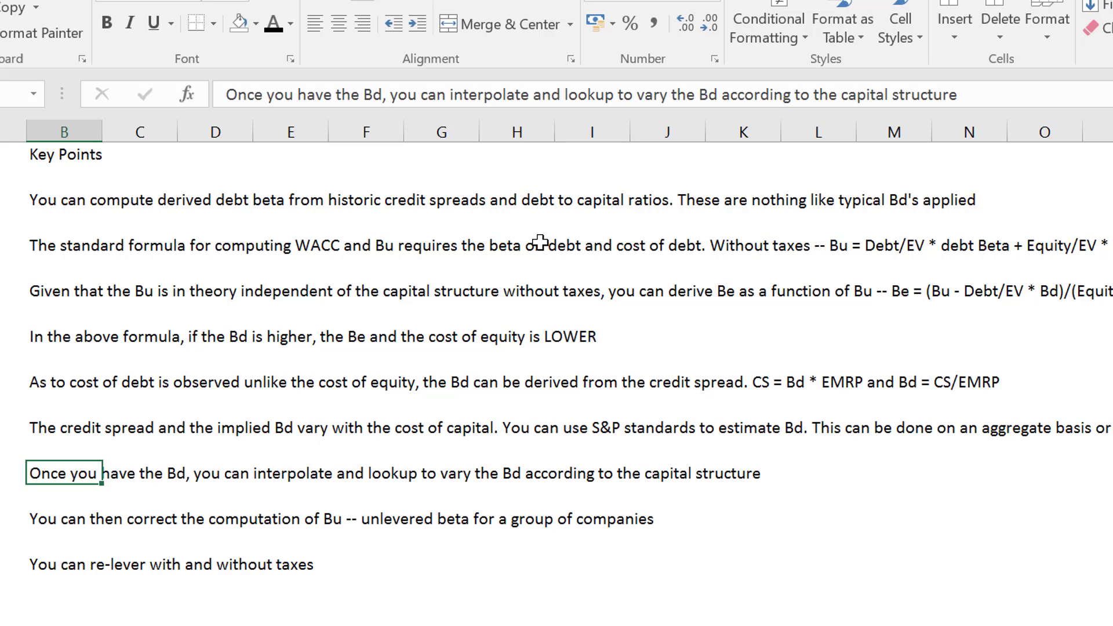
pyautogui.press('Up')
pyautogui.press('Down')
pyautogui.press('Down')
pyautogui.press('Down')
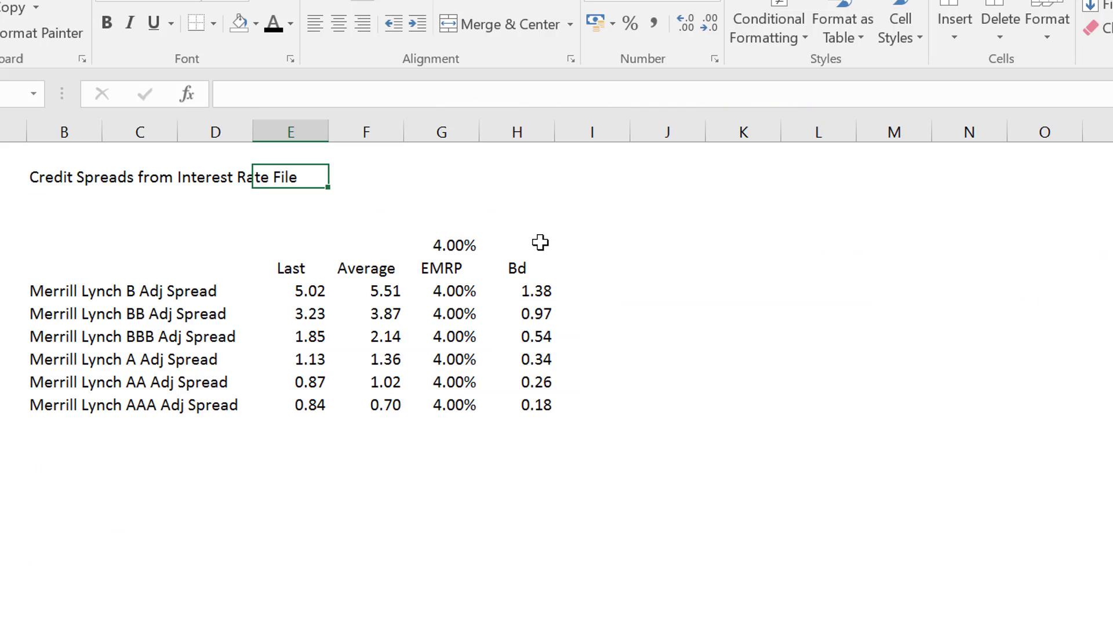
# - Examine the Last and Average credit spreads for the Merrill Lynch B and BB rating rows
pyautogui.press('Down')
pyautogui.press('Down')
pyautogui.press('Down')
pyautogui.press('Down')
pyautogui.press('Down')
pyautogui.press('Right')
pyautogui.press('Right')
pyautogui.press('Right')
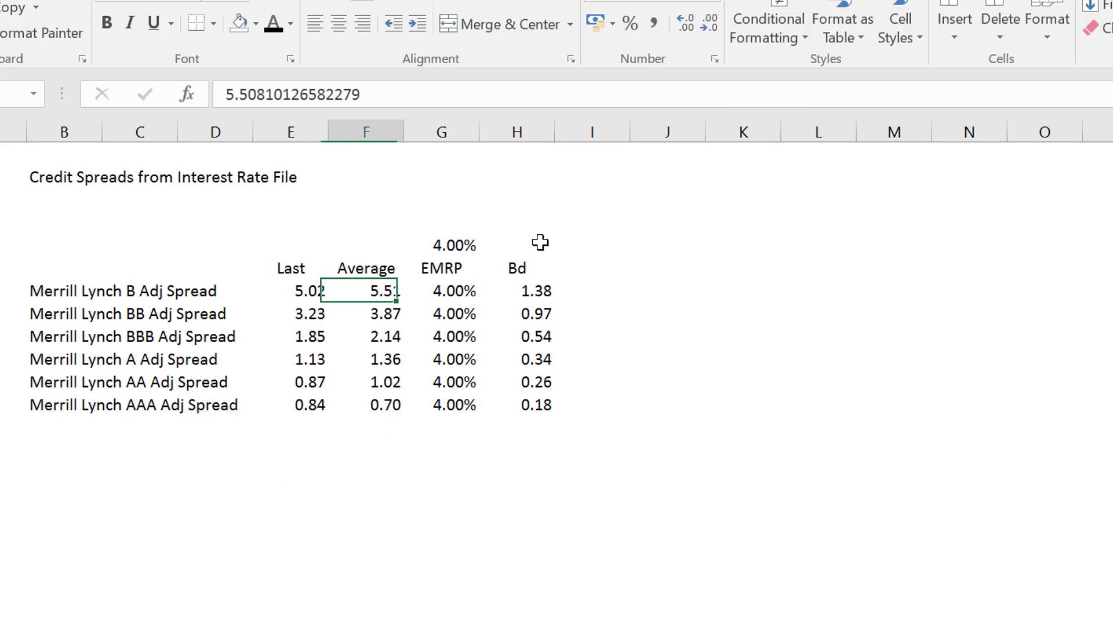
pyautogui.press('Left')
pyautogui.press('Left')
pyautogui.press('Left')
pyautogui.press('Down')
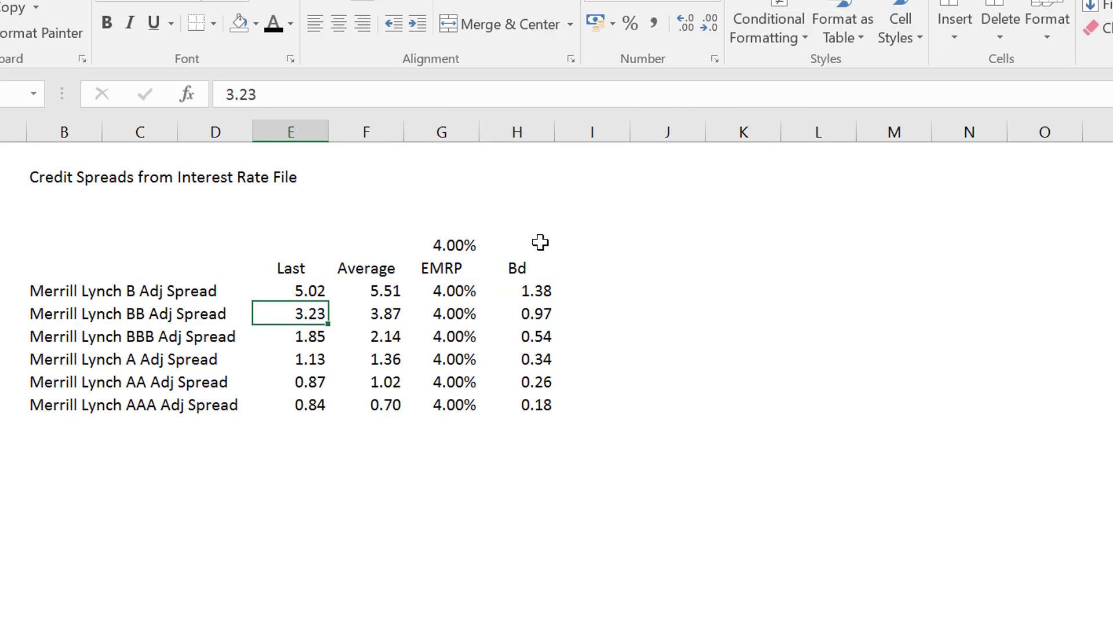
pyautogui.press('Up')
pyautogui.press('Up')
pyautogui.press('Down')
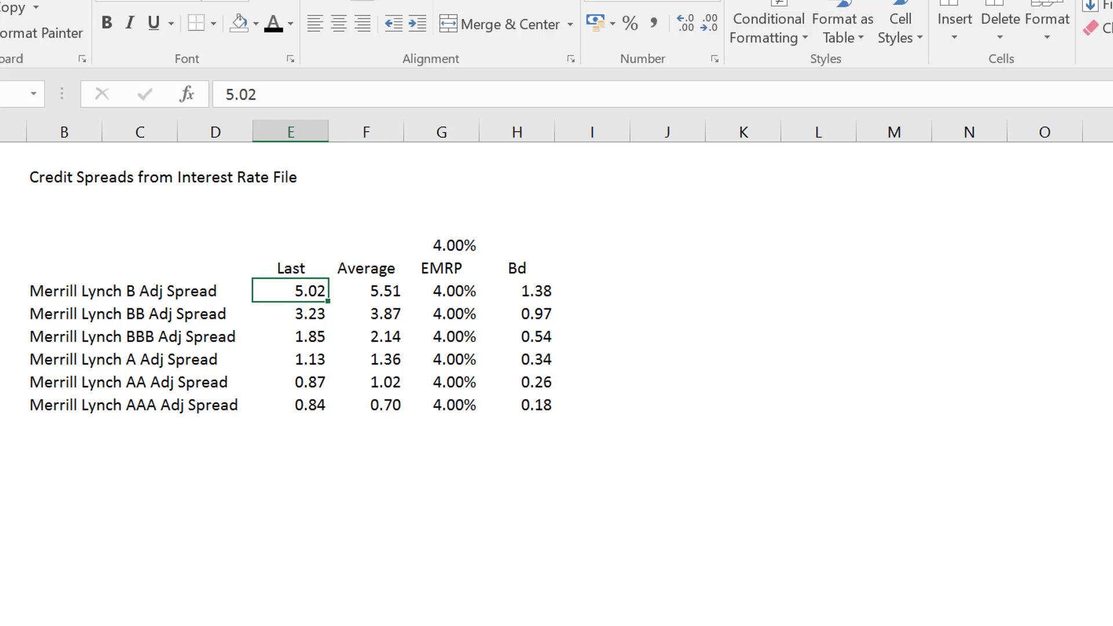
# - Switch to the Generic Macros.xlsm workbook and return to the credit spreads workbook
pyautogui.click(799, 625)
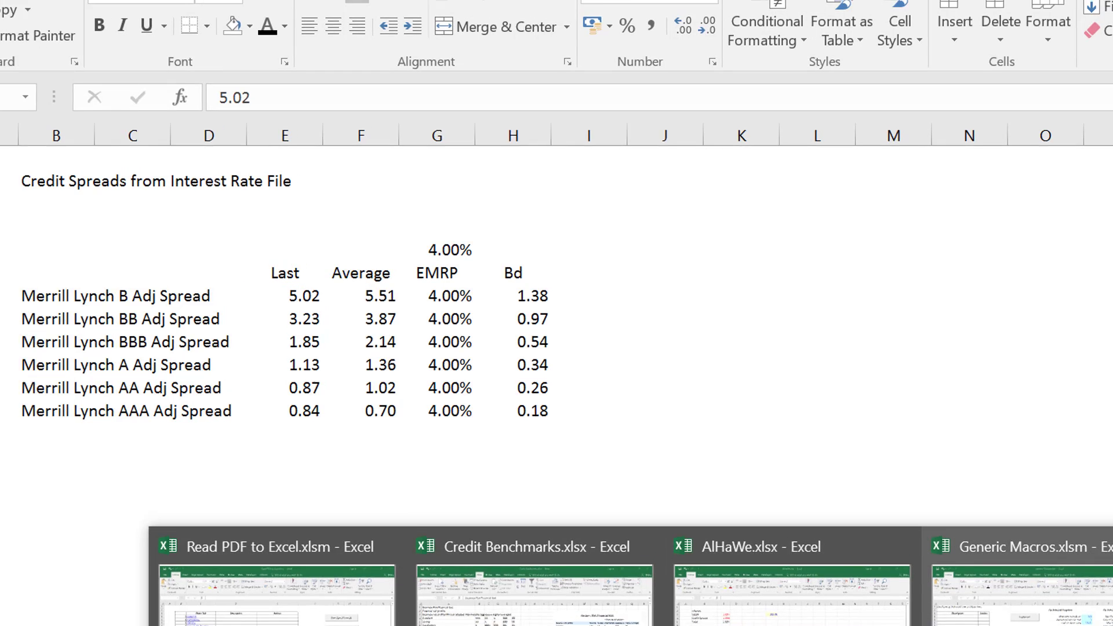
pyautogui.click(1032, 582)
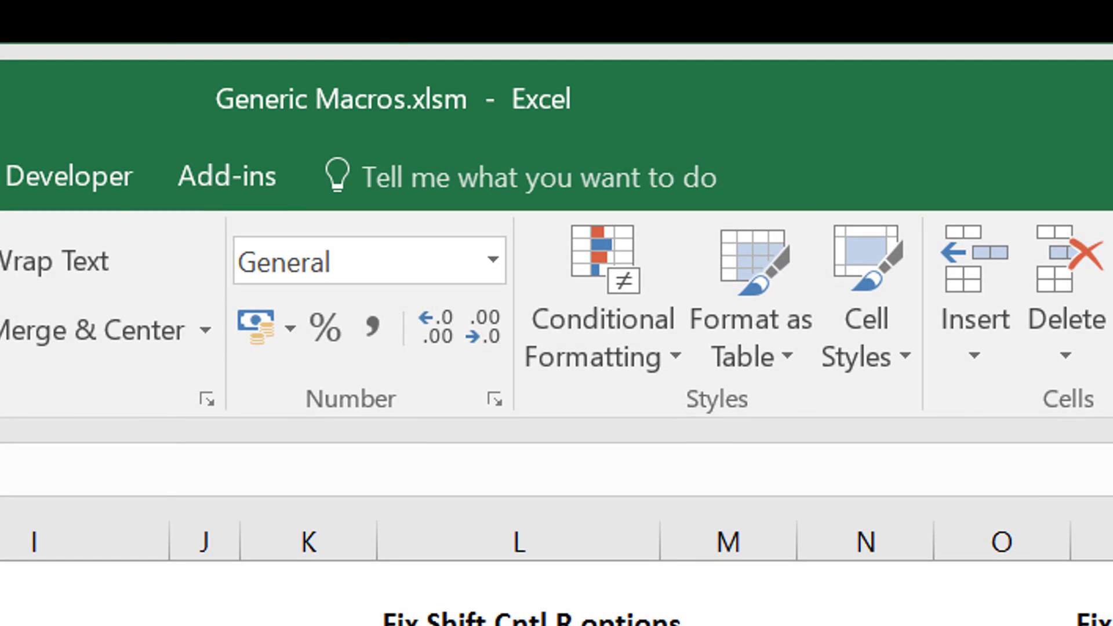
pyautogui.hotkey('alt', 'Tab')
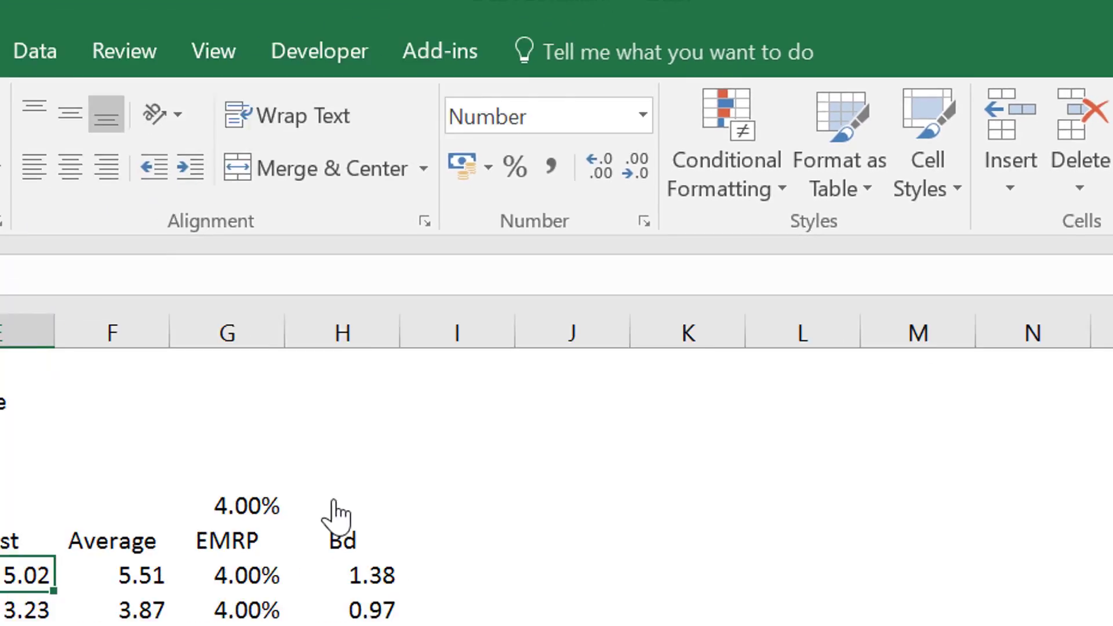
pyautogui.hotkey('ctrl', 'alt', 'c')
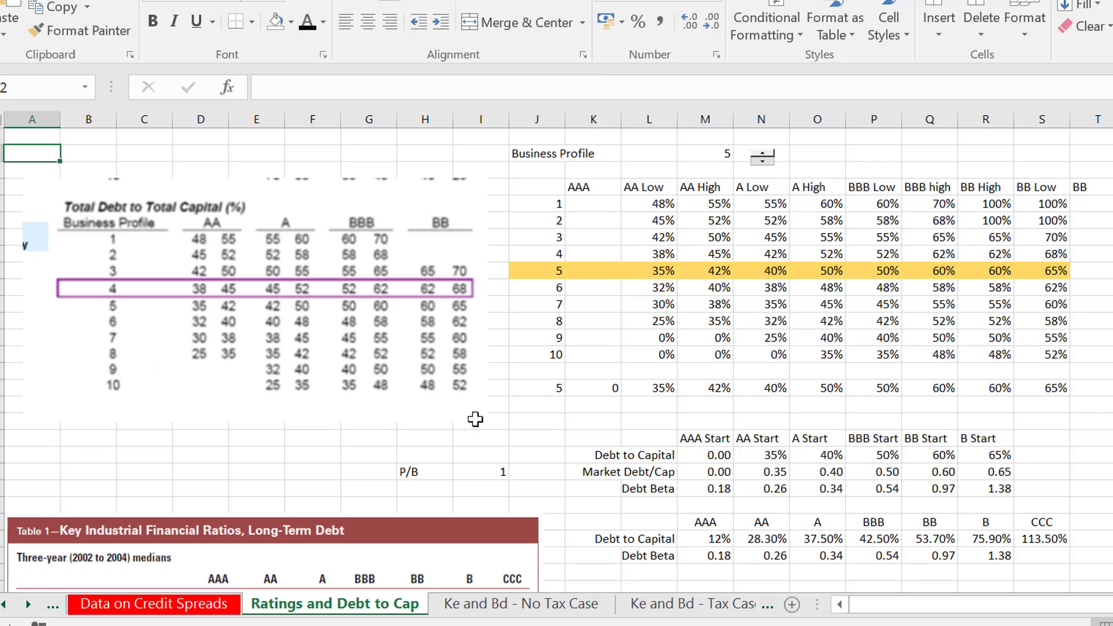
# - Center the rating headings in row 4, from AAA in column K across to BB in column T
pyautogui.press('Right')
pyautogui.press('Right')
pyautogui.press('Right')
pyautogui.press('Right')
pyautogui.press('Right')
pyautogui.press('Right')
pyautogui.press('Right')
pyautogui.press('Right')
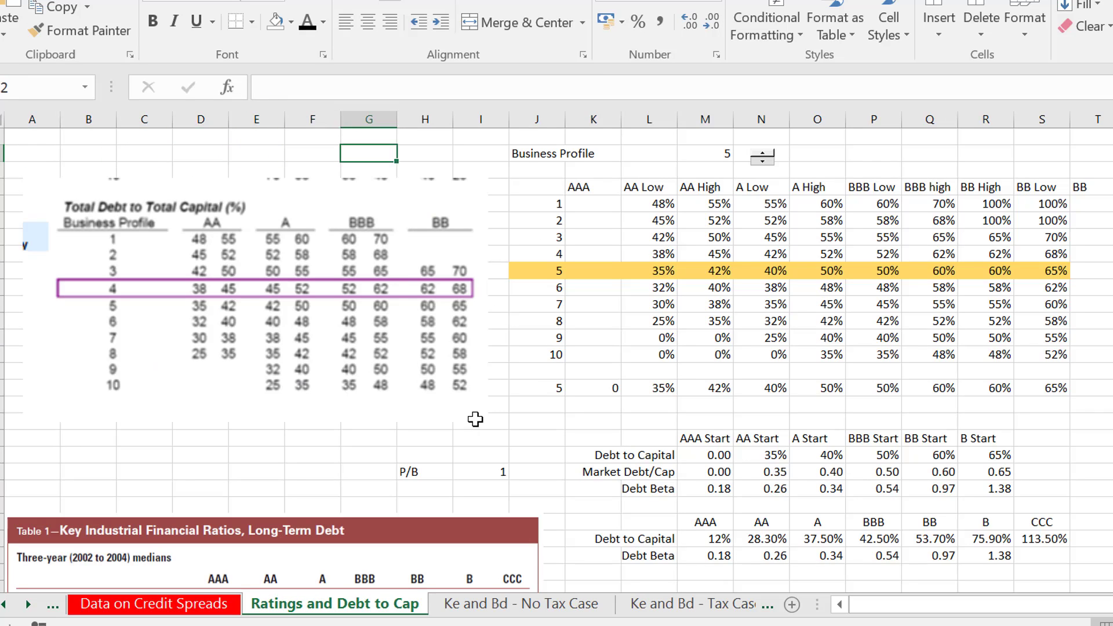
pyautogui.press('Right')
pyautogui.press('Right')
pyautogui.press('Down')
pyautogui.press('Down')
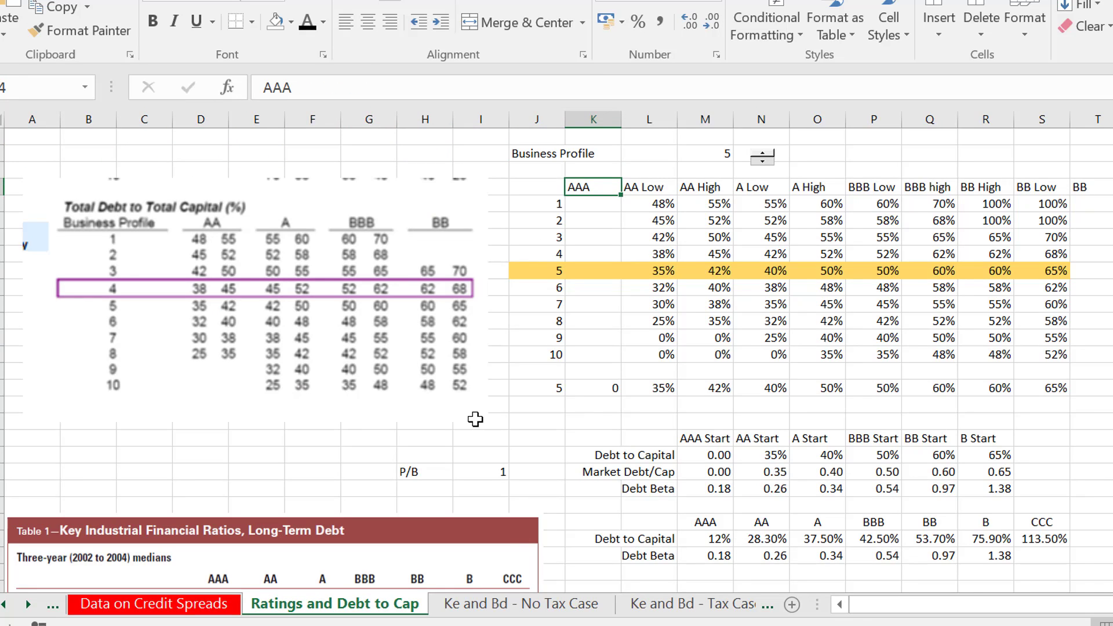
pyautogui.hotkey('ctrl', 'shift', 'Right')
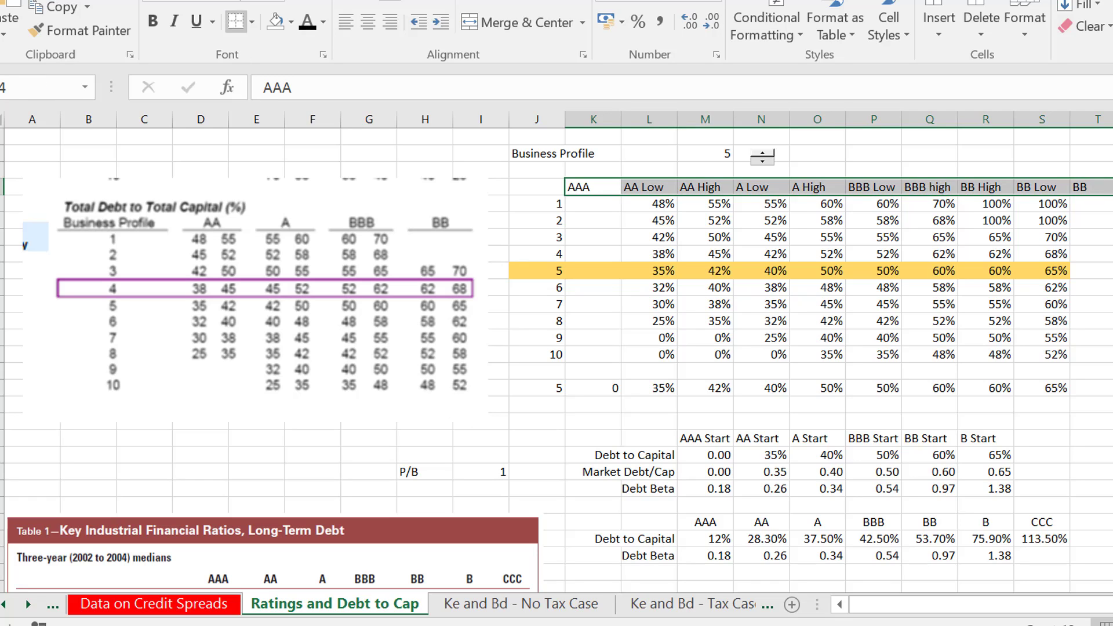
pyautogui.click(371, 26)
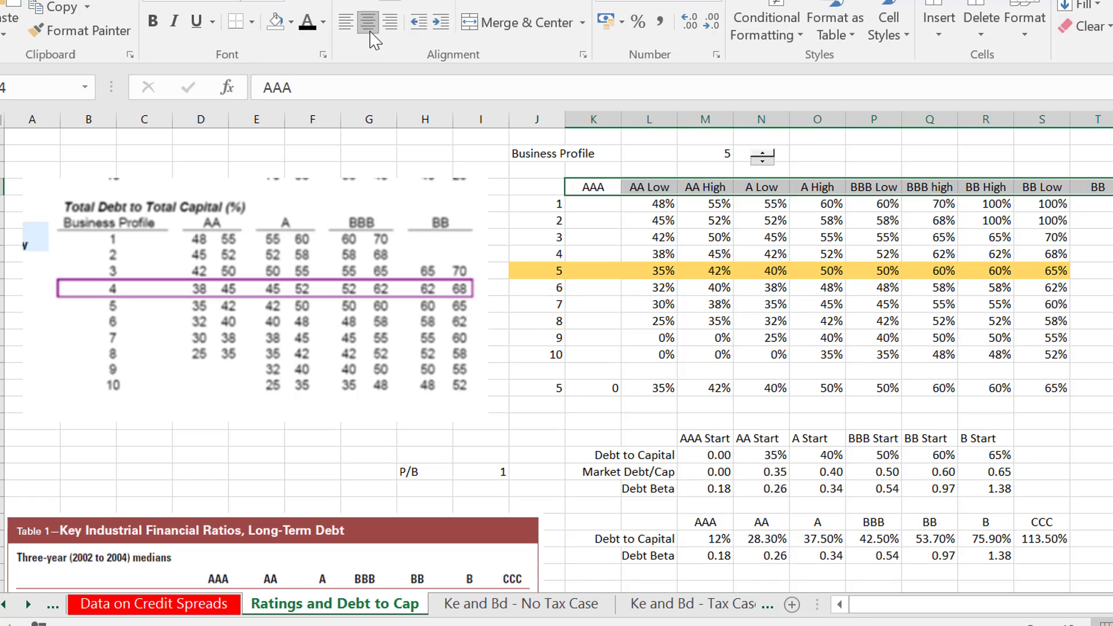
# - Examine the Total Debt to Total Capital source table by business profile and rating
pyautogui.press('Down')
pyautogui.press('Left')
pyautogui.press('Left')
pyautogui.press('Left')
pyautogui.press('Left')
pyautogui.press('Left')
pyautogui.press('Left')
pyautogui.press('Left')
pyautogui.press('Left')
pyautogui.press('Left')
pyautogui.press('Left')
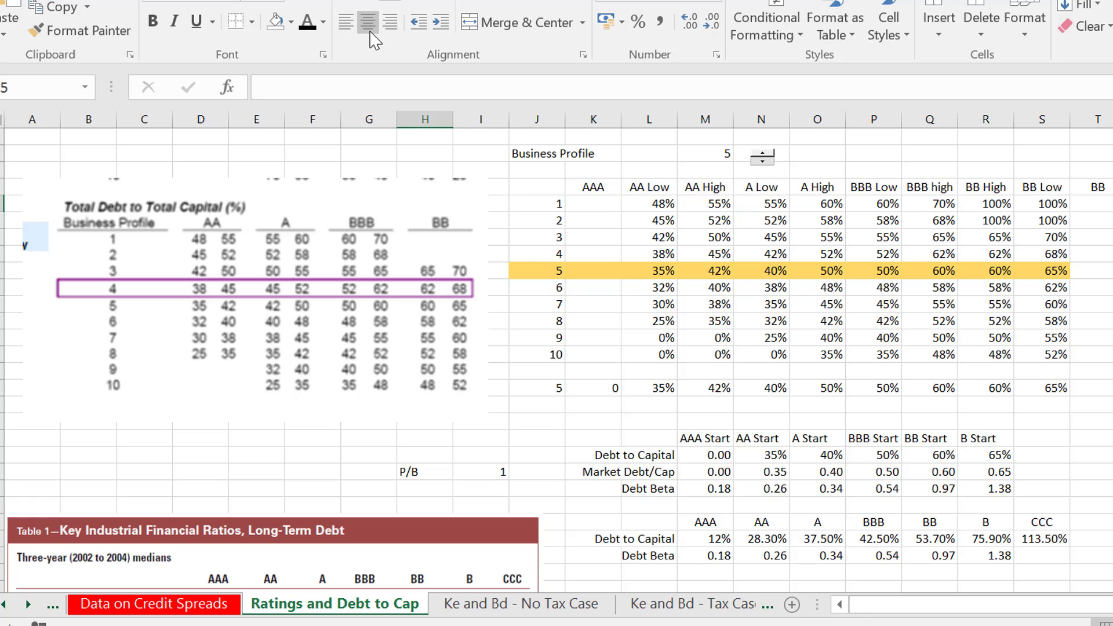
pyautogui.press('Right')
pyautogui.press('Right')
pyautogui.press('Right')
pyautogui.press('Right')
pyautogui.press('Right')
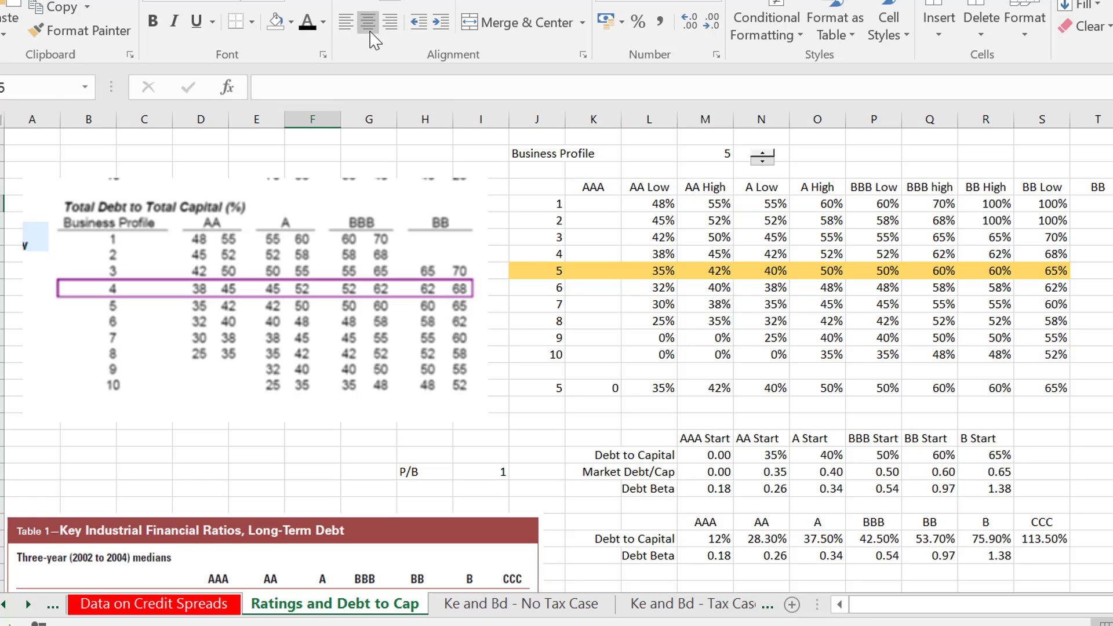
# - Examine the AA Low debt-to-capital percentages for business profiles 1 through 10
pyautogui.click(682, 231)
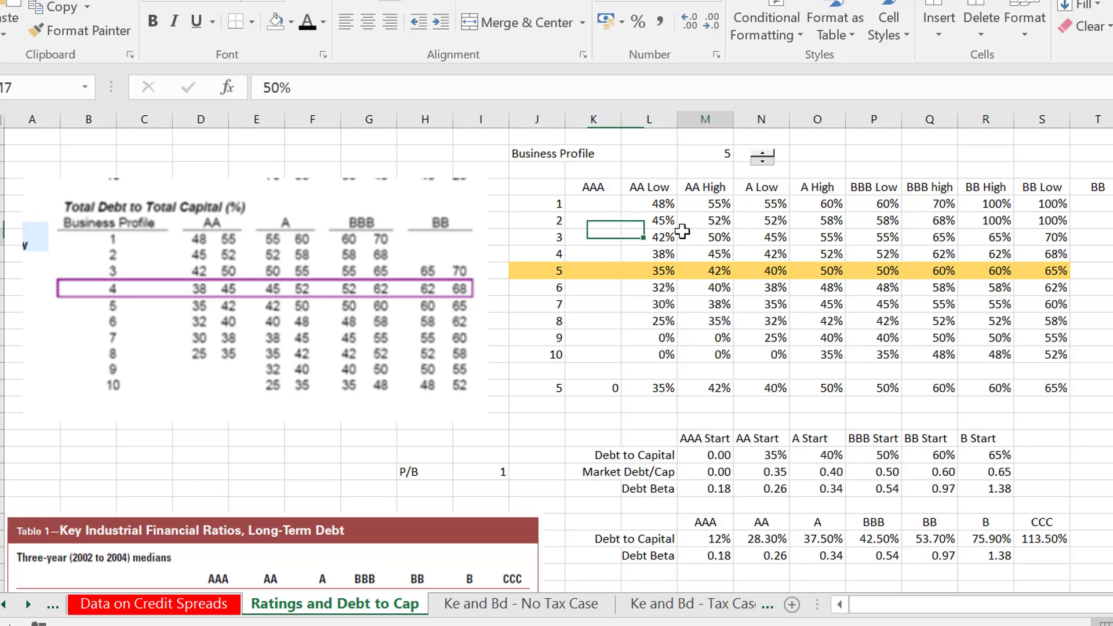
pyautogui.press('Up')
pyautogui.press('Up')
pyautogui.press('Left')
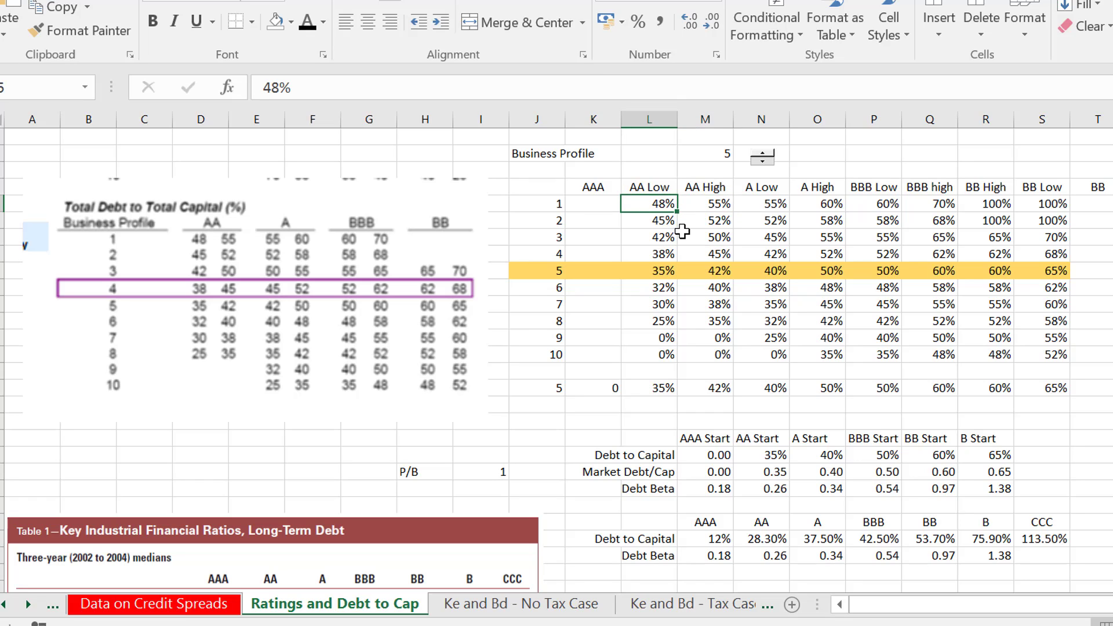
pyautogui.press('Down')
pyautogui.press('Down')
pyautogui.press('Down')
pyautogui.press('Down')
pyautogui.press('Down')
pyautogui.press('Down')
pyautogui.press('Down')
pyautogui.press('Down')
pyautogui.press('Down')
pyautogui.press('Down')
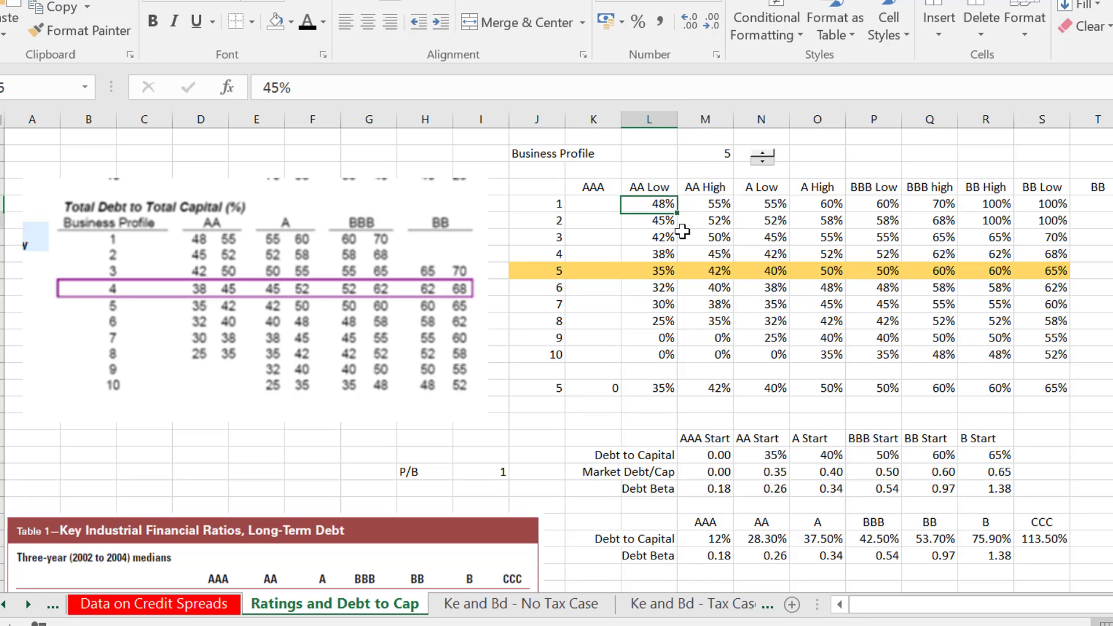
pyautogui.press('Up')
pyautogui.press('Up')
pyautogui.press('Up')
pyautogui.press('Up')
pyautogui.press('Up')
pyautogui.press('Up')
pyautogui.press('Up')
pyautogui.press('Up')
pyautogui.press('Up')
pyautogui.press('Up')
pyautogui.press('Up')
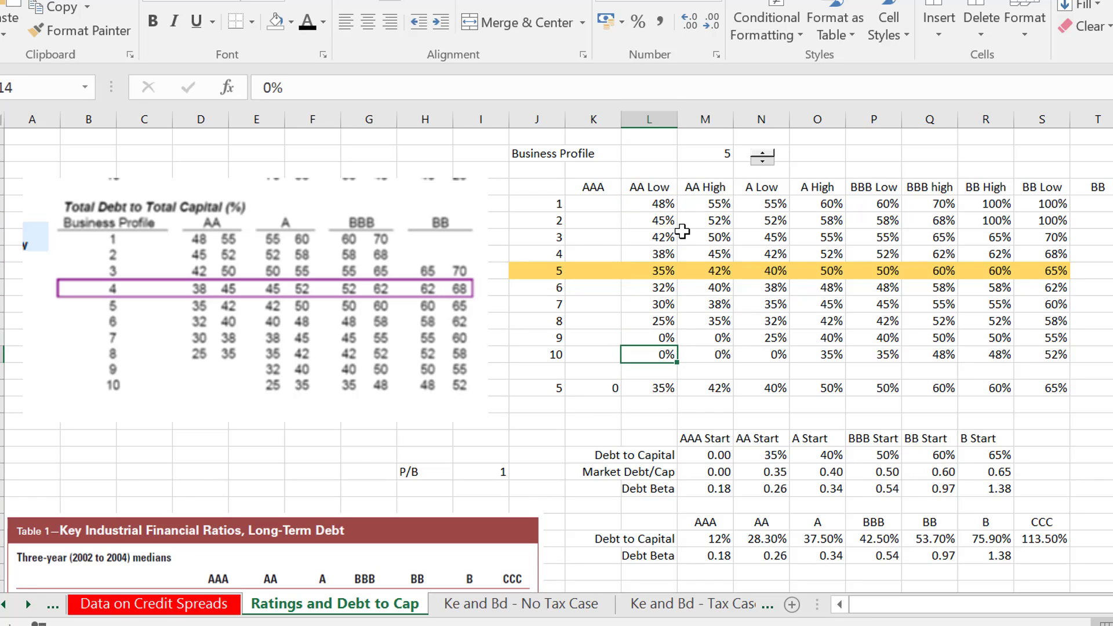
pyautogui.press('Down')
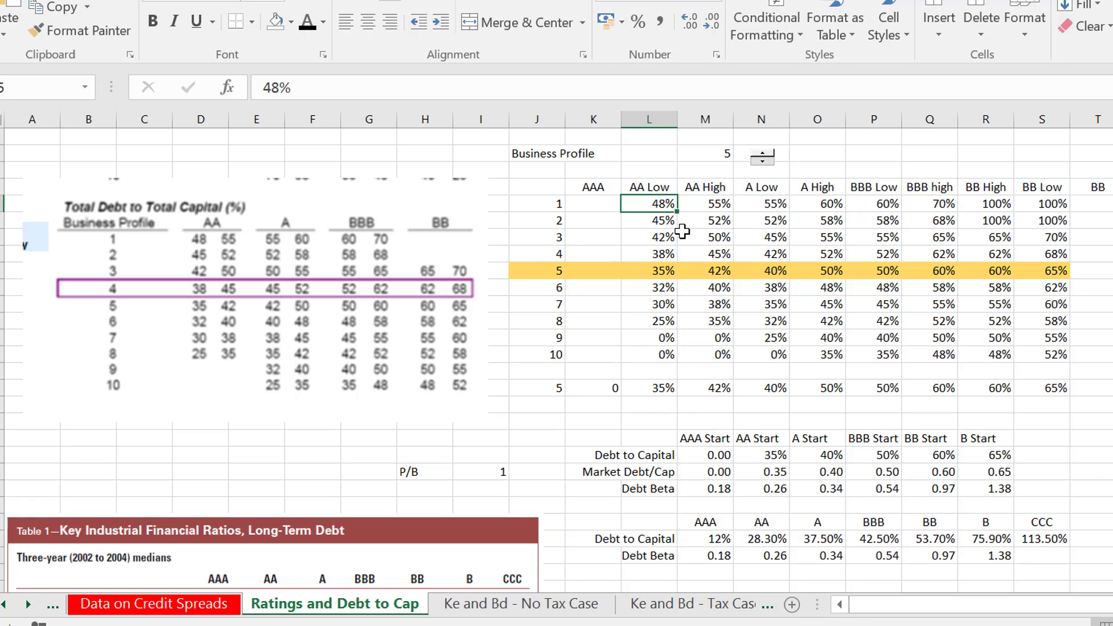
# - Compare the debt-to-capital percentages across the AA Low to BB Low columns for business profile 6
pyautogui.press('Up')
pyautogui.press('Down')
pyautogui.press('Down')
pyautogui.press('Down')
pyautogui.press('Down')
pyautogui.press('Down')
pyautogui.press('Down')
pyautogui.press('Right')
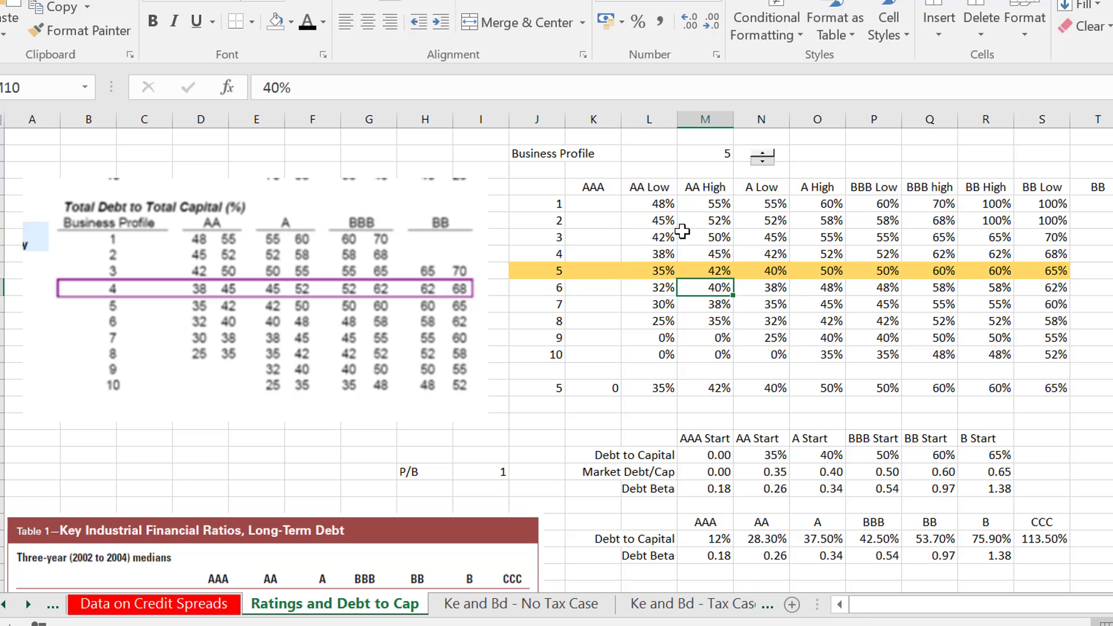
pyautogui.press('Right')
pyautogui.press('Right')
pyautogui.press('Right')
pyautogui.press('Right')
pyautogui.press('Right')
pyautogui.press('Right')
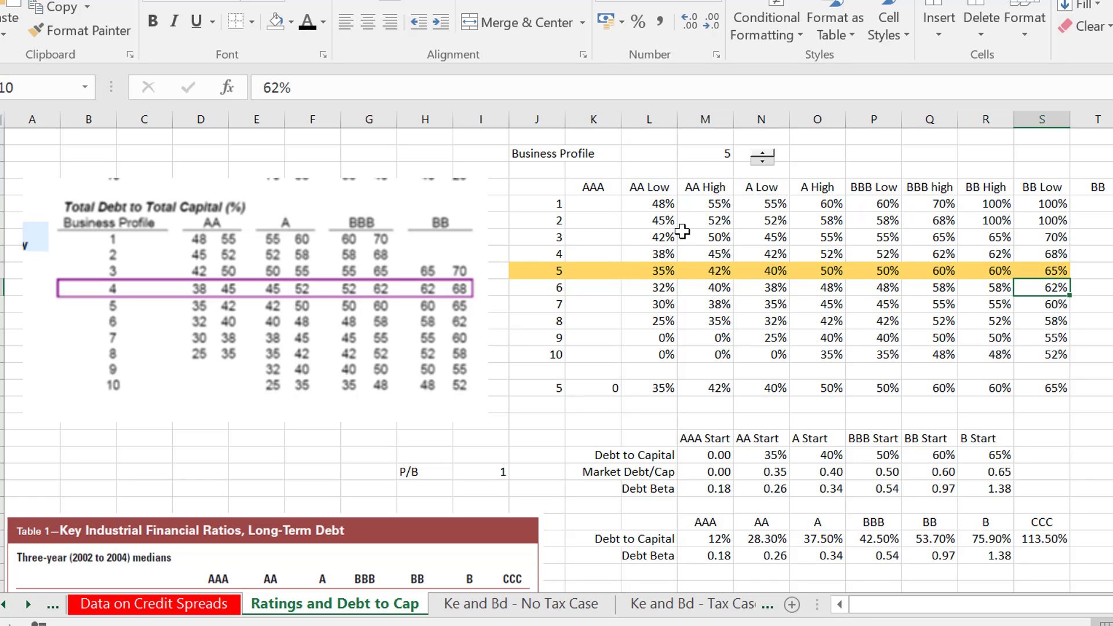
pyautogui.press('Right')
pyautogui.press('Left')
pyautogui.press('Left')
pyautogui.press('Left')
pyautogui.press('Left')
pyautogui.press('Left')
pyautogui.press('Left')
pyautogui.press('Left')
pyautogui.press('Left')
pyautogui.press('Left')
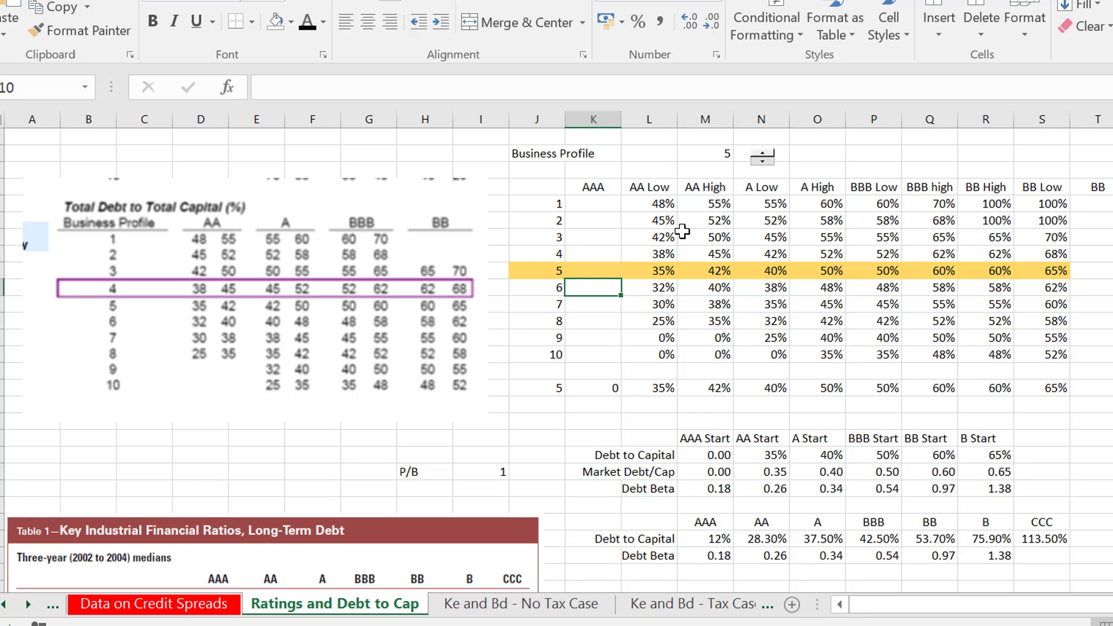
# - Check the AAA and AA Low columns of the debt-to-capital table for business profile 1
pyautogui.press('Right')
pyautogui.press('Left')
pyautogui.press('Up')
pyautogui.press('Up')
pyautogui.press('Up')
pyautogui.press('Up')
pyautogui.press('Up')
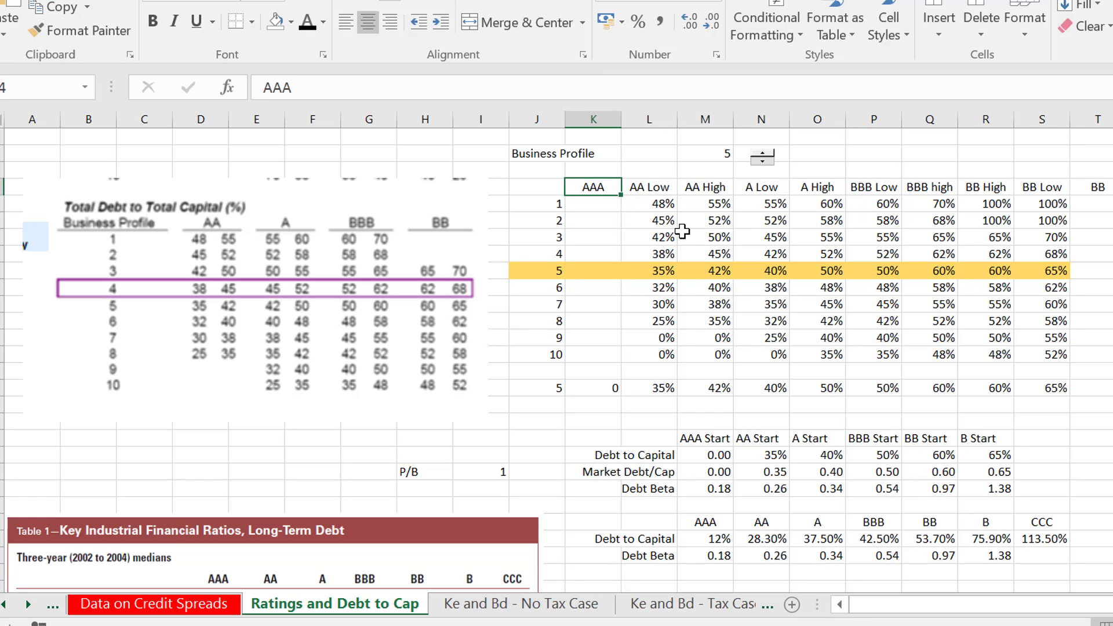
pyautogui.press('Right')
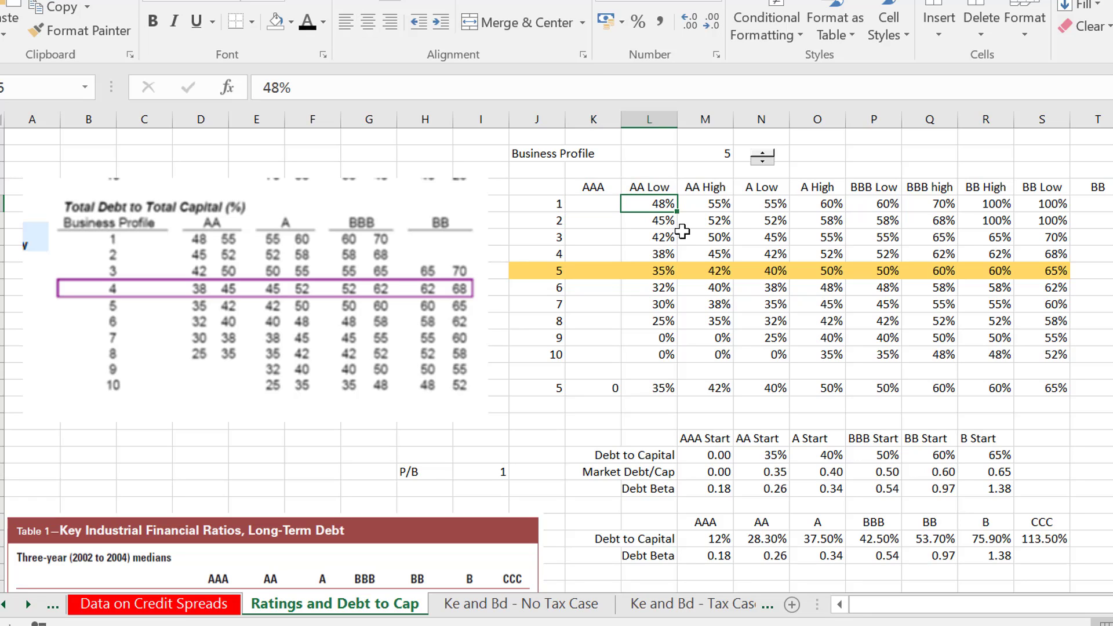
pyautogui.press('Left')
pyautogui.press('Right')
pyautogui.press('Left')
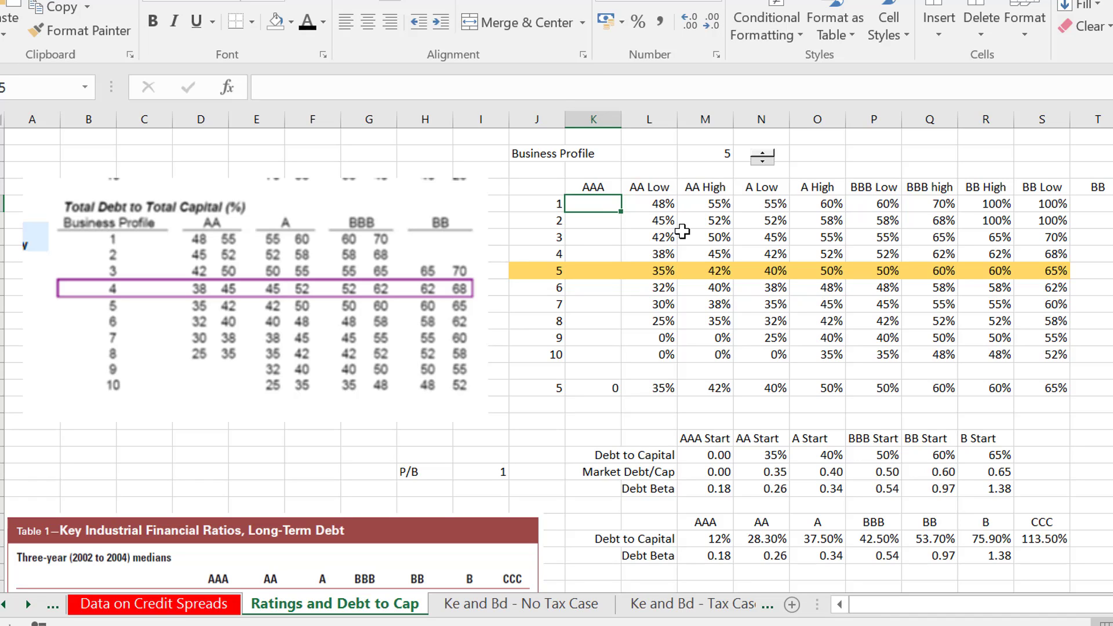
pyautogui.press('Left')
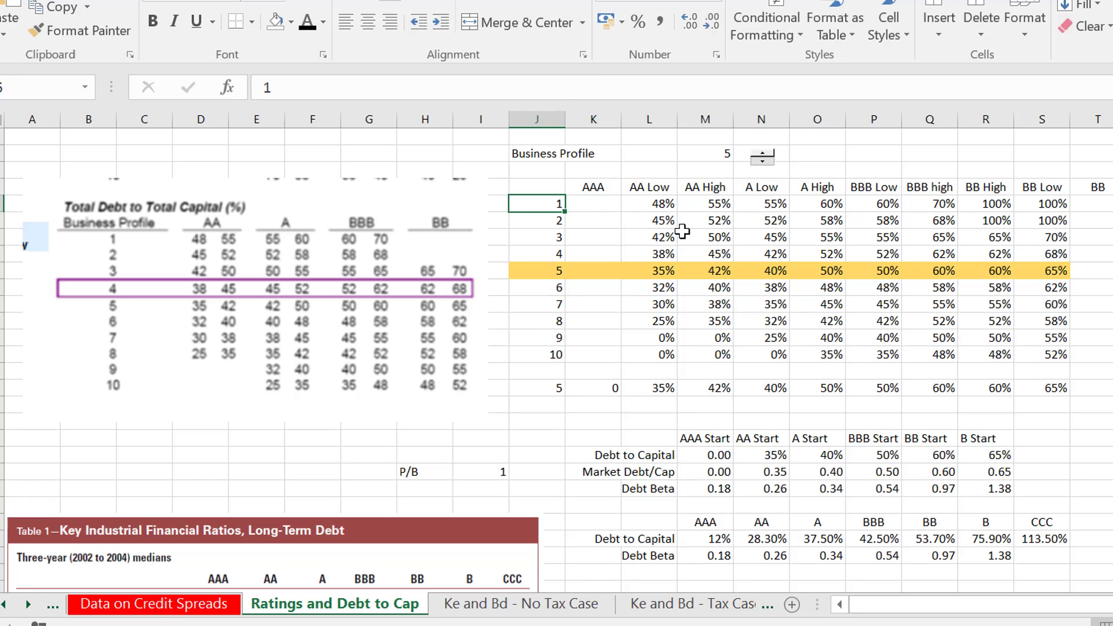
# - Examine the AA Low and AA High debt-to-capital percentages in the highlighted business profile 5 row
pyautogui.press('Down')
pyautogui.press('Down')
pyautogui.press('Down')
pyautogui.press('Down')
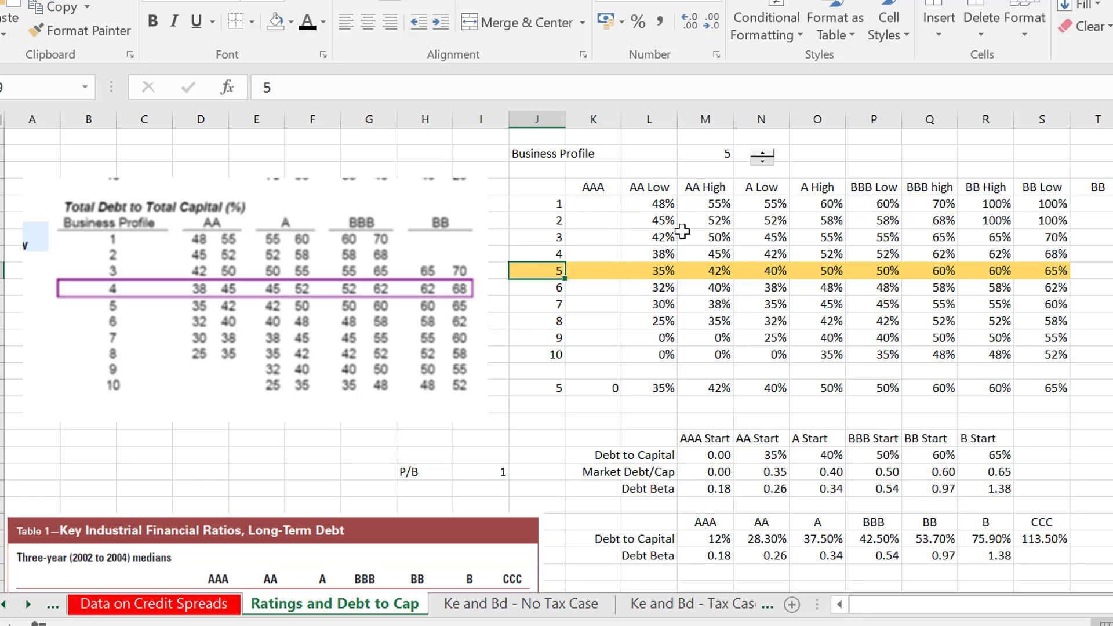
pyautogui.press('Right')
pyautogui.press('Right')
pyautogui.press('Left')
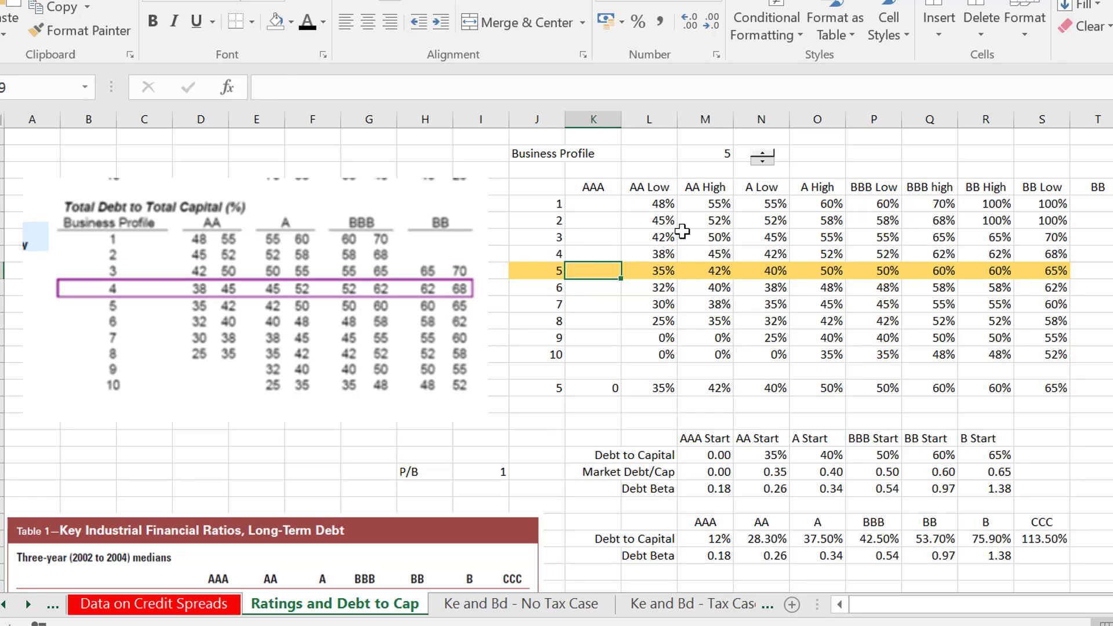
pyautogui.press('Right')
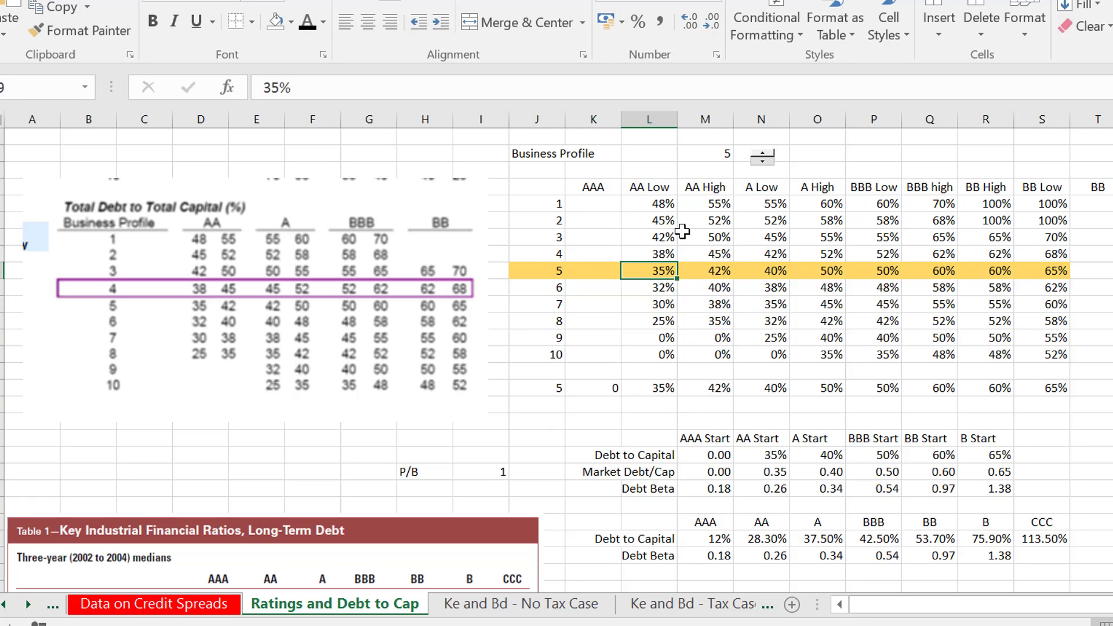
pyautogui.press('Right')
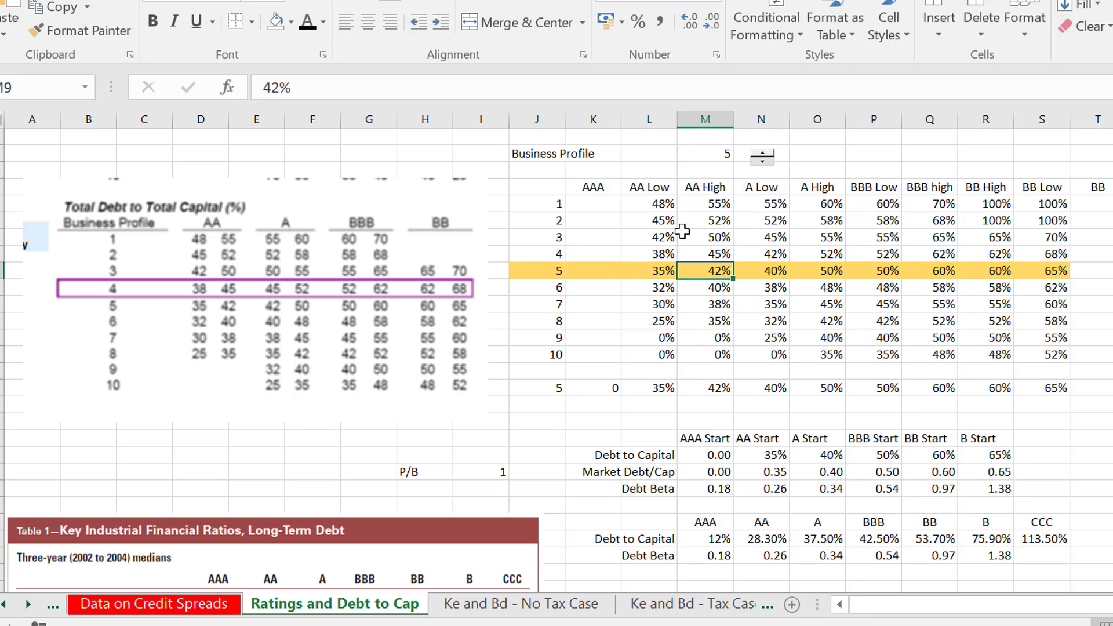
# - Compare the AA Low, AA High and A Low debt-to-capital percentages for business profile 5
pyautogui.press('Right')
pyautogui.press('Left')
pyautogui.press('Right')
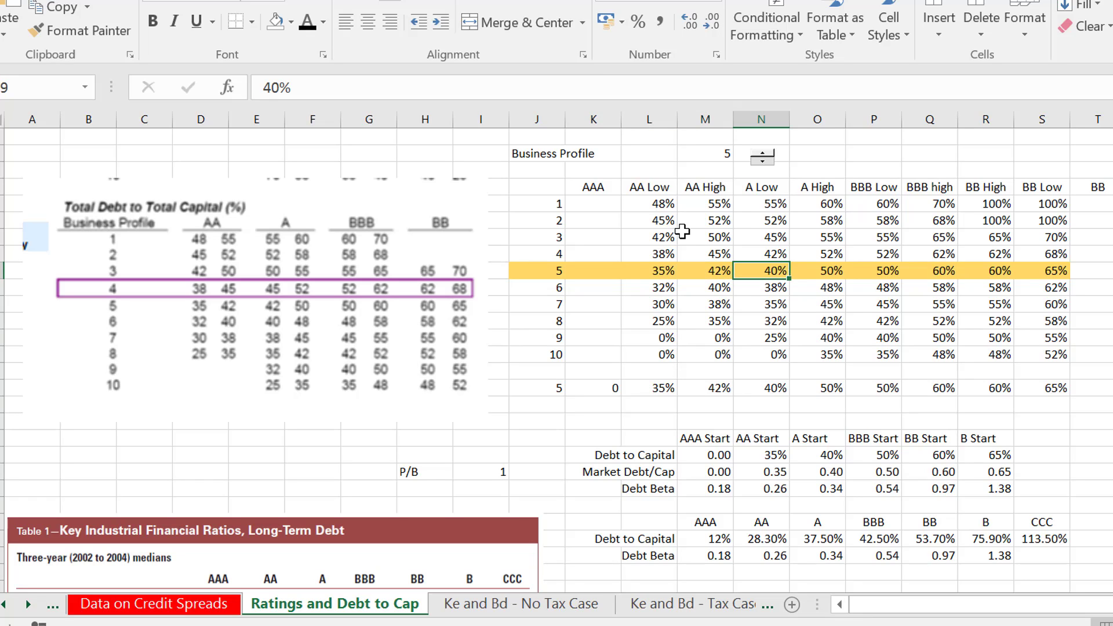
pyautogui.press('Left')
pyautogui.press('Left')
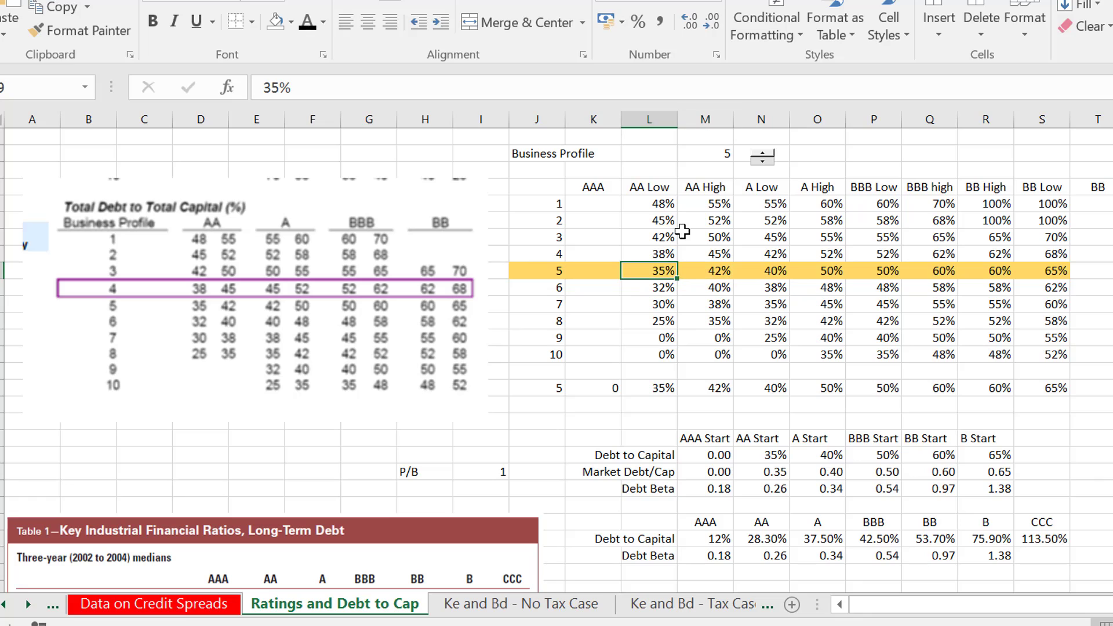
pyautogui.press('Right')
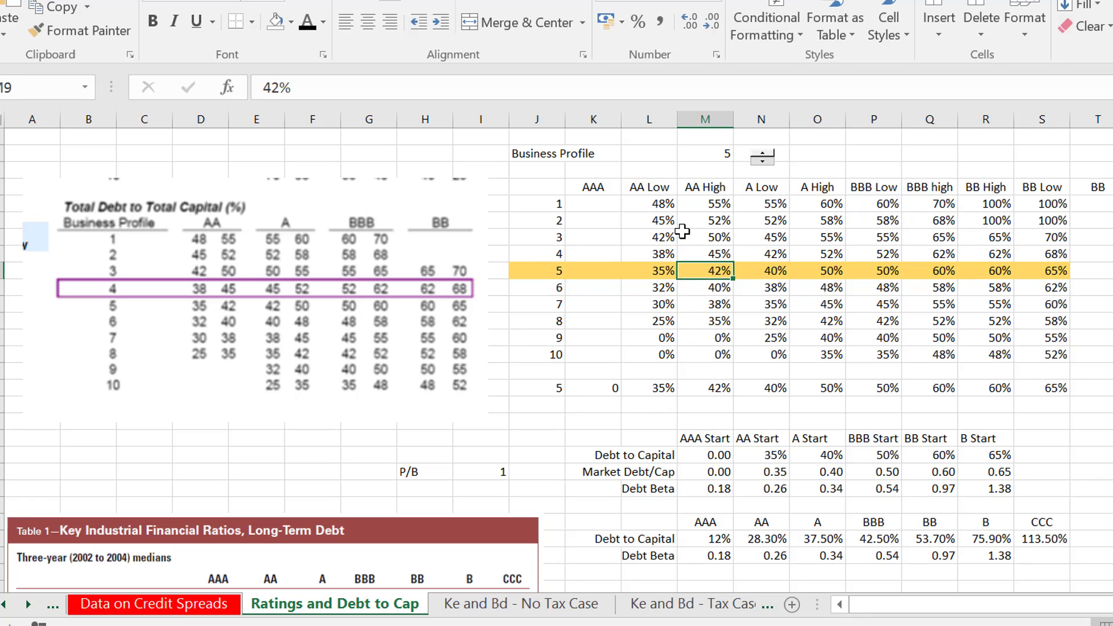
pyautogui.press('Right')
pyautogui.press('Left')
pyautogui.press('Right')
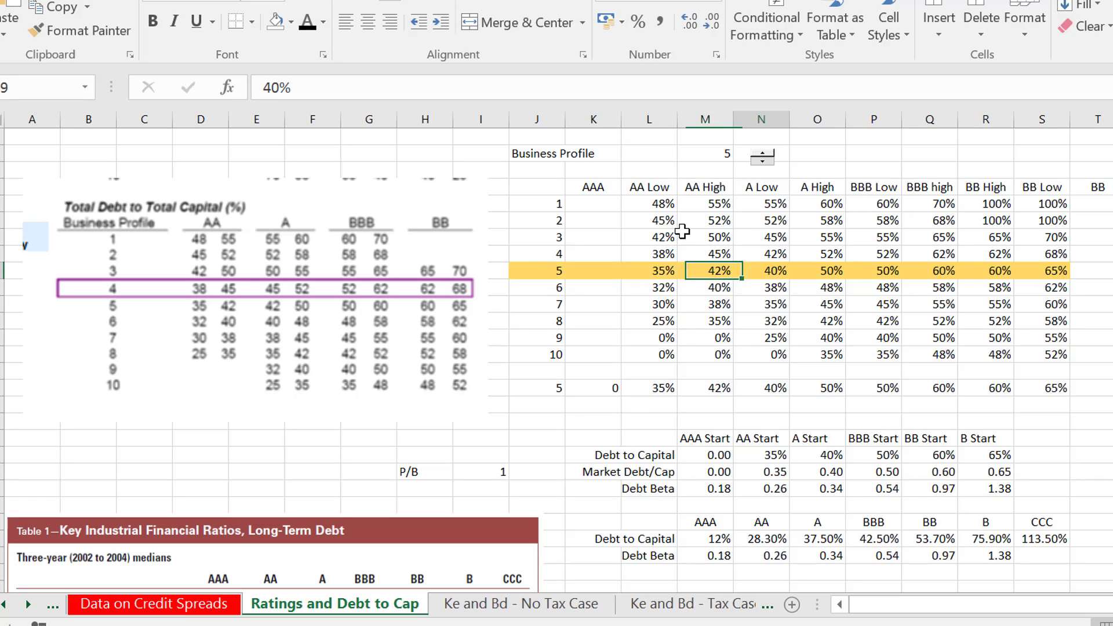
# - Examine the debt-to-capital percentages from A Low through BB Low for business profile 5
pyautogui.press('Right')
pyautogui.press('Right')
pyautogui.press('Left')
pyautogui.press('Right')
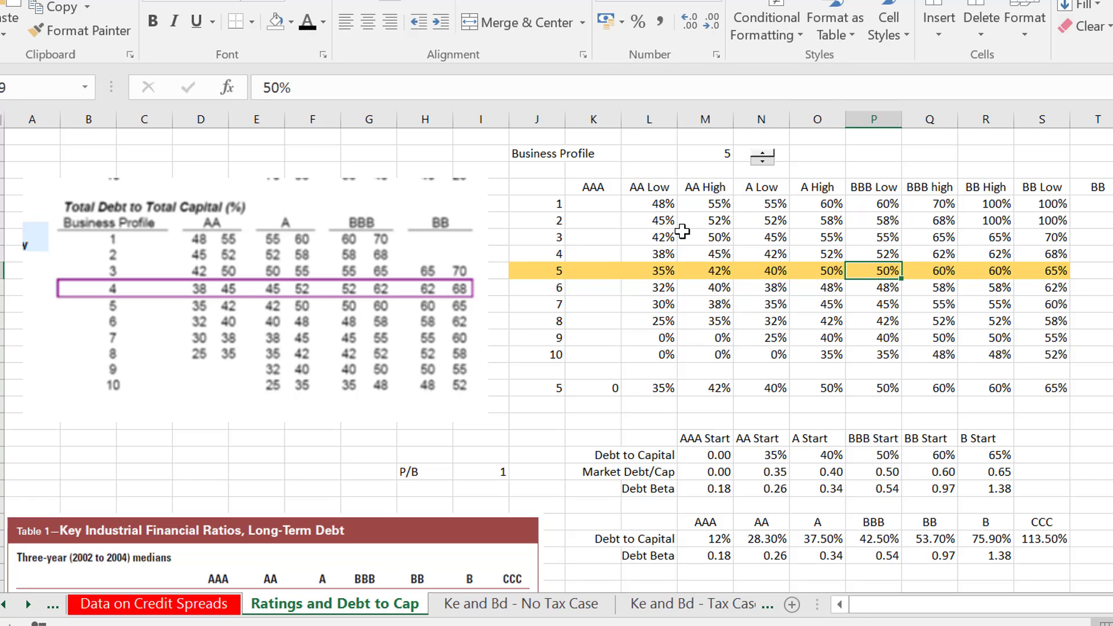
pyautogui.press('Left')
pyautogui.press('Right')
pyautogui.press('Right')
pyautogui.press('Right')
pyautogui.press('Right')
pyautogui.press('Down')
pyautogui.press('Left')
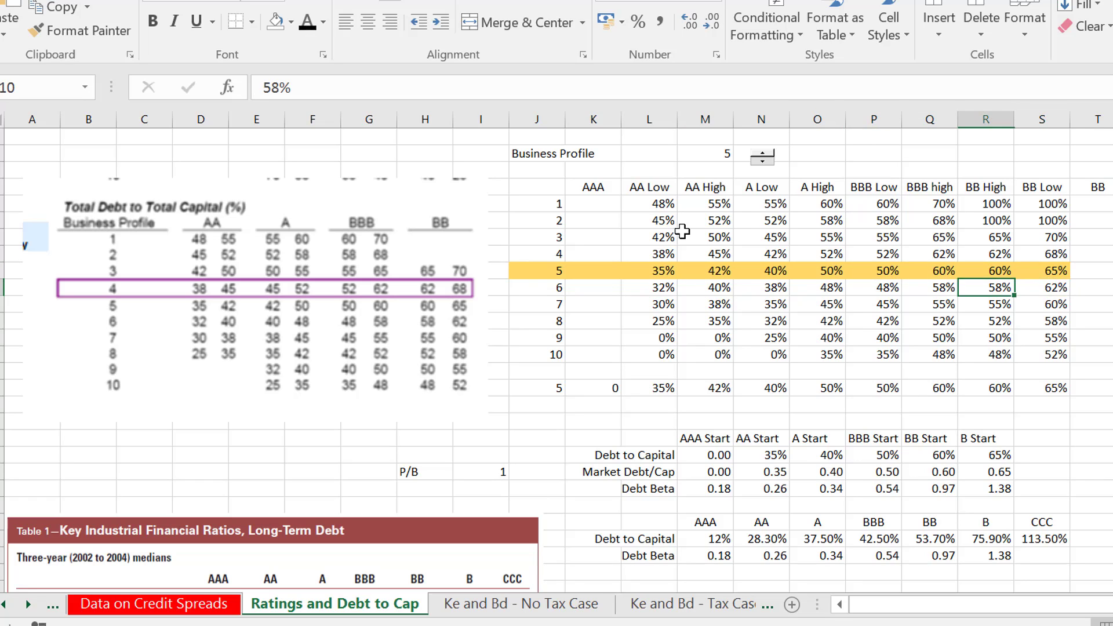
# - Set the business profile to 6 and select the debt-to-capital table from profile 1 to 10, including the profile numbers and BB Low
pyautogui.click(765, 156)
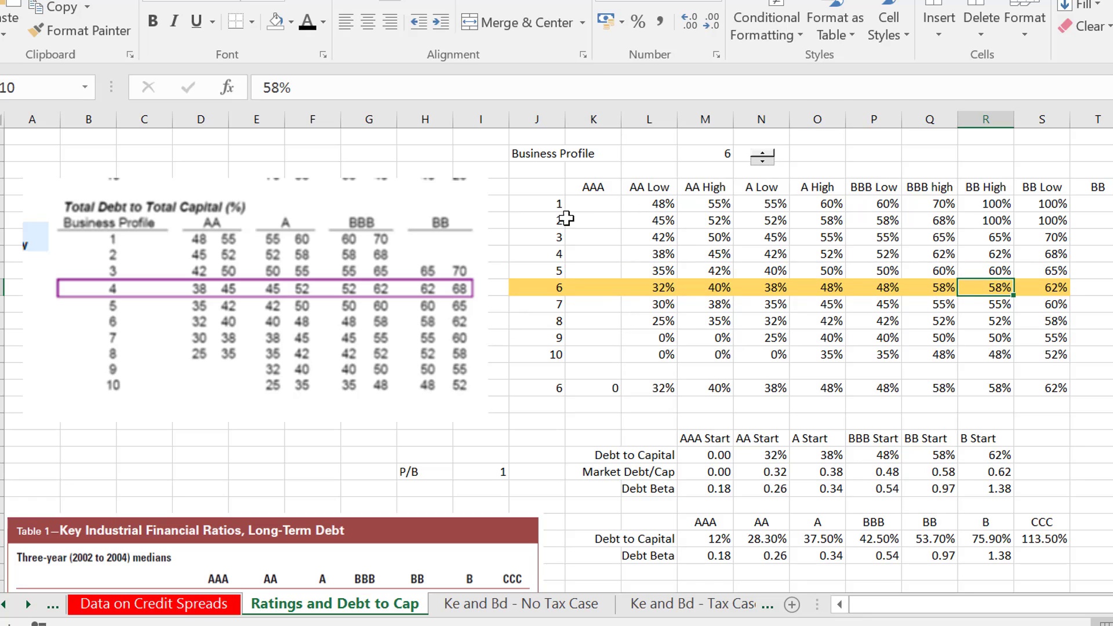
pyautogui.click(557, 204)
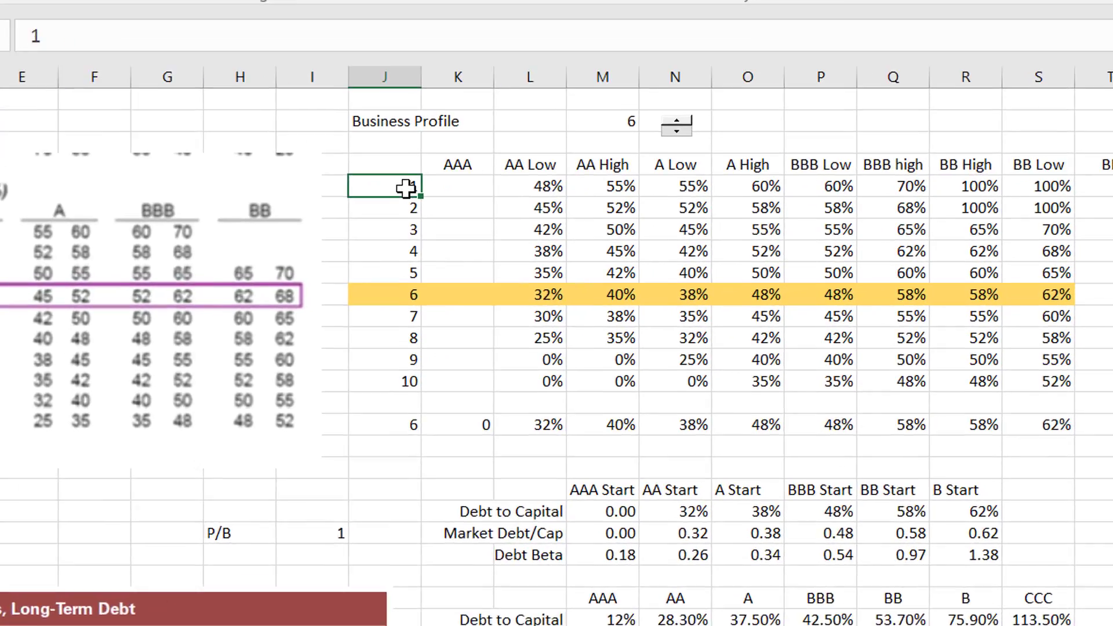
pyautogui.hotkey('shift', 'Down')
pyautogui.hotkey('shift', 'Down')
pyautogui.hotkey('shift', 'Down')
pyautogui.hotkey('shift', 'Down')
pyautogui.hotkey('shift', 'Down')
pyautogui.hotkey('shift', 'Down')
pyautogui.hotkey('shift', 'Down')
pyautogui.hotkey('shift', 'Down')
pyautogui.hotkey('shift', 'Right')
pyautogui.hotkey('shift', 'Right')
pyautogui.hotkey('shift', 'Down')
pyautogui.hotkey('shift', 'Right')
pyautogui.hotkey('shift', 'Right')
pyautogui.hotkey('shift', 'Right')
pyautogui.hotkey('shift', 'Right')
pyautogui.hotkey('shift', 'Right')
pyautogui.hotkey('shift', 'Right')
pyautogui.hotkey('shift', 'Right')
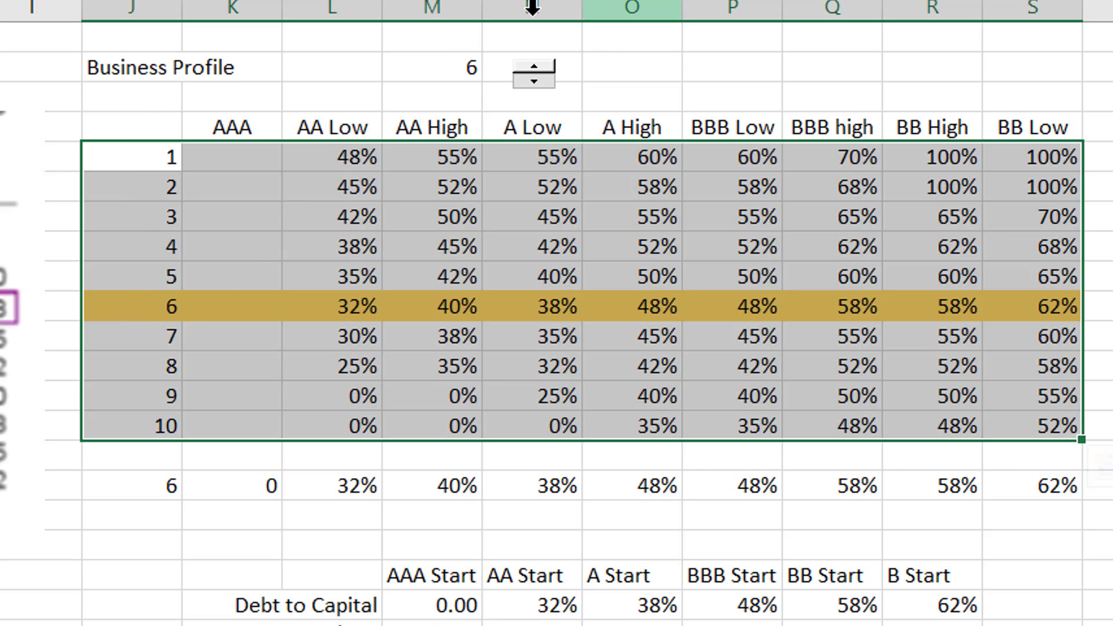
# - Review the formula =$J5=$M$2 in the conditional formatting rule that highlights the selected business profile's row
pyautogui.click(465, 73)
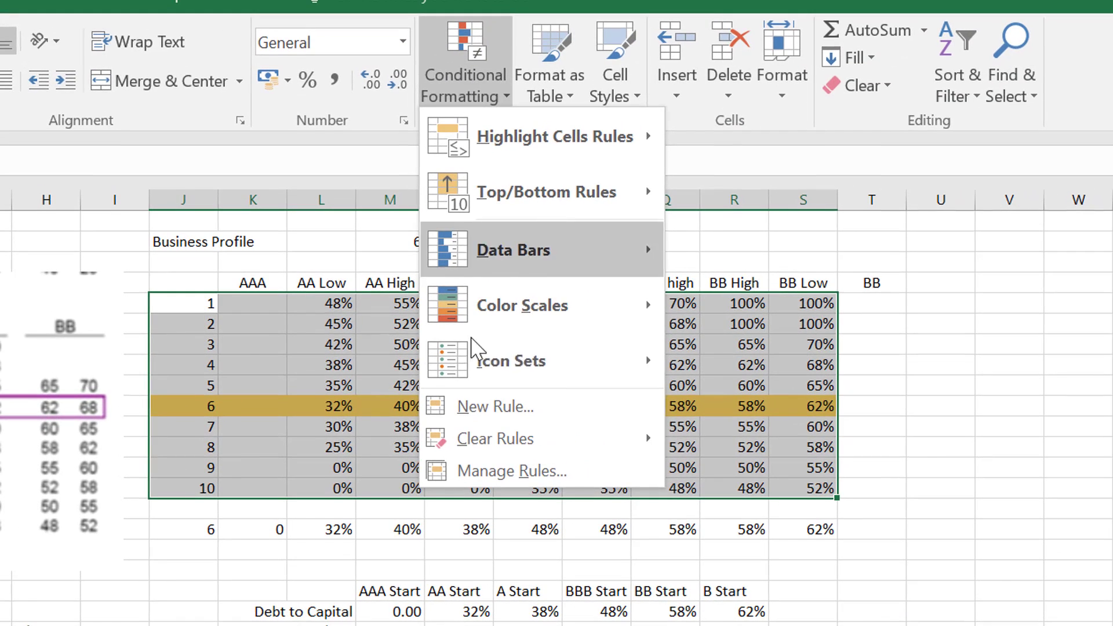
pyautogui.click(474, 471)
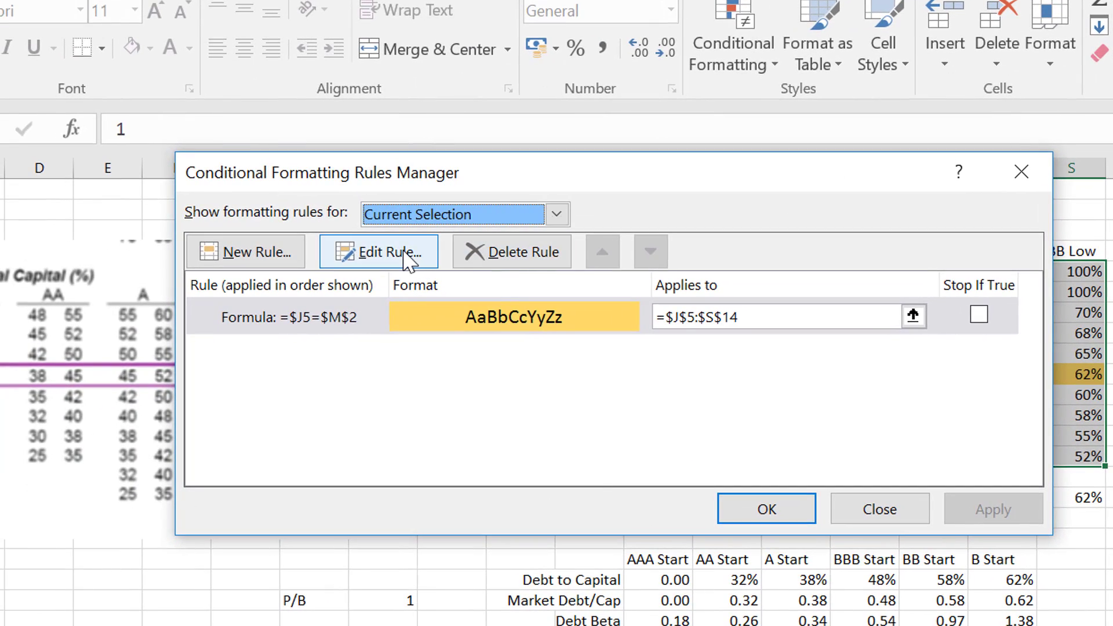
pyautogui.click(405, 255)
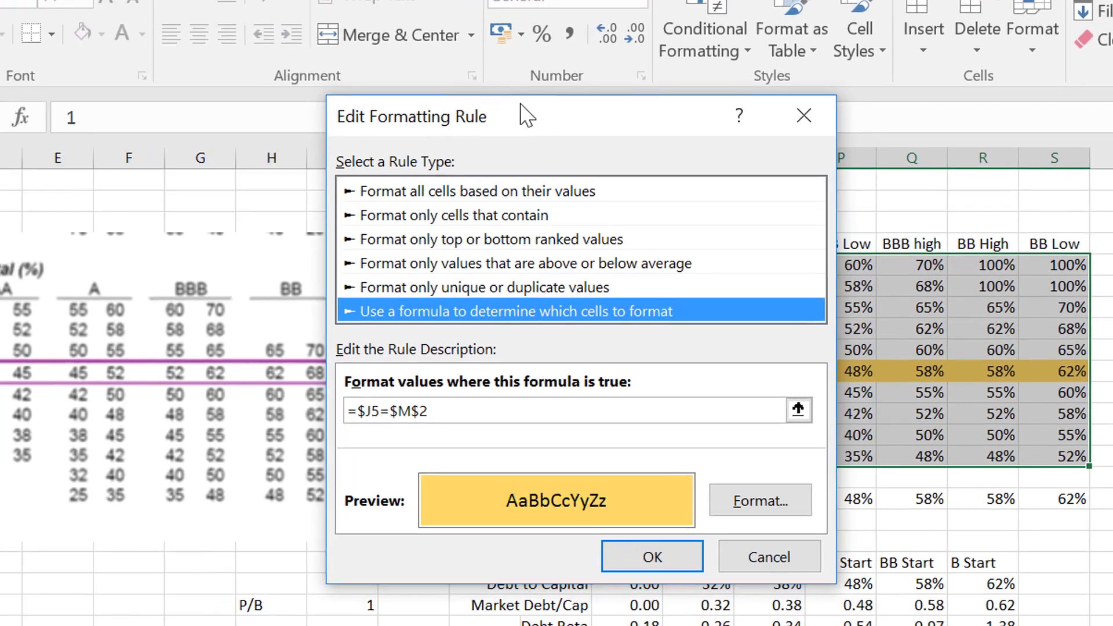
pyautogui.moveTo(526, 116); pyautogui.dragTo(1028, 136)
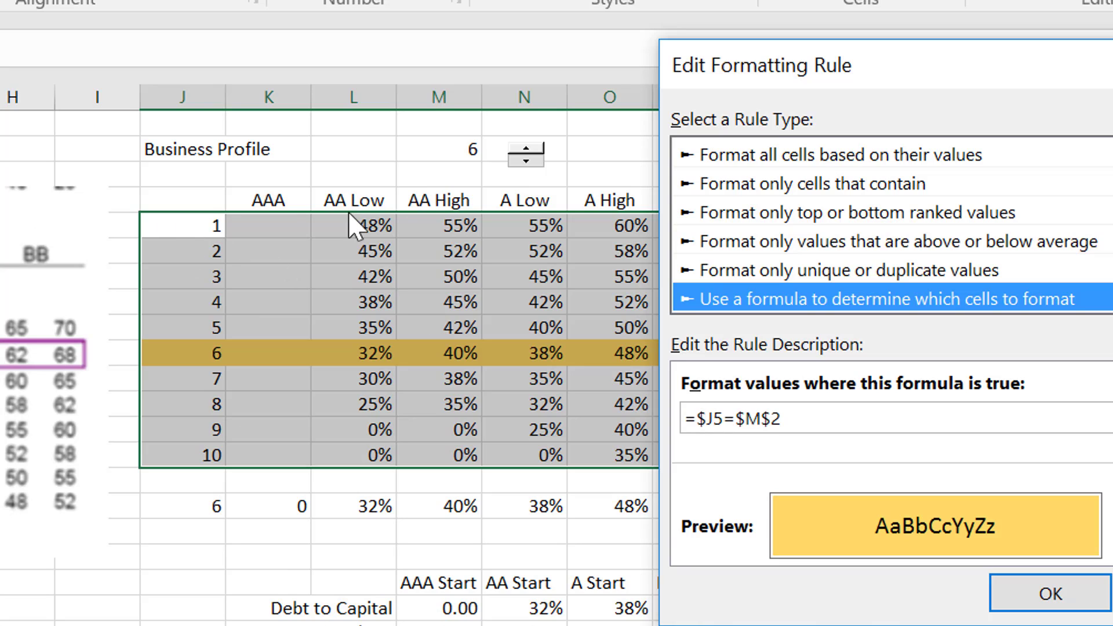
pyautogui.click(1051, 597)
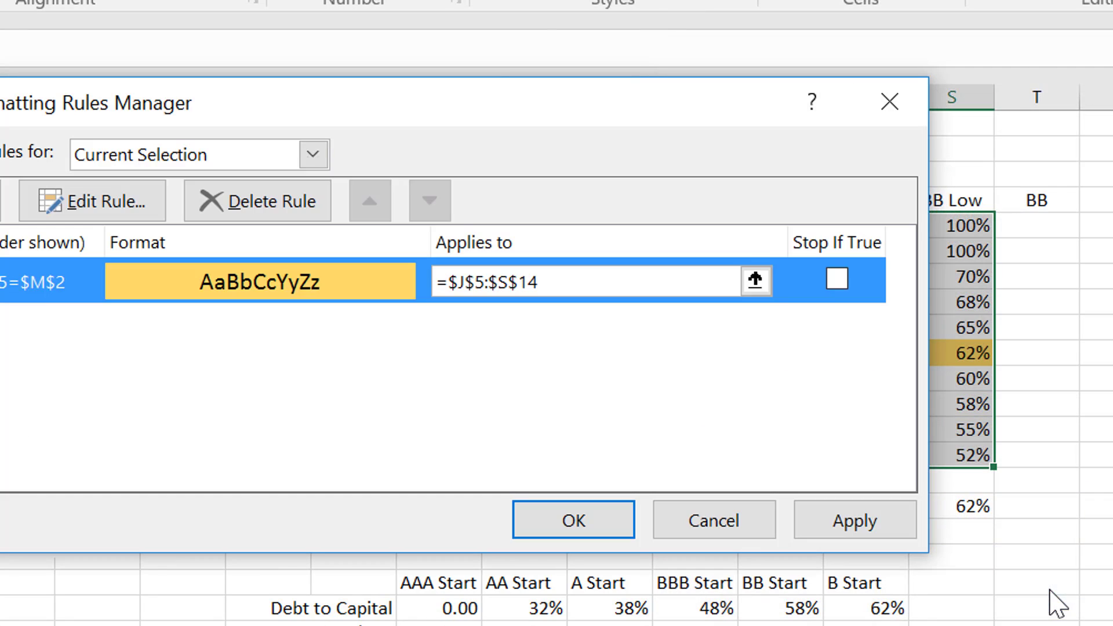
# - Check the range =$J$5:$S$14 that the highlighting rule applies to, and apply the rule
pyautogui.click(755, 281)
pyautogui.click(755, 281)
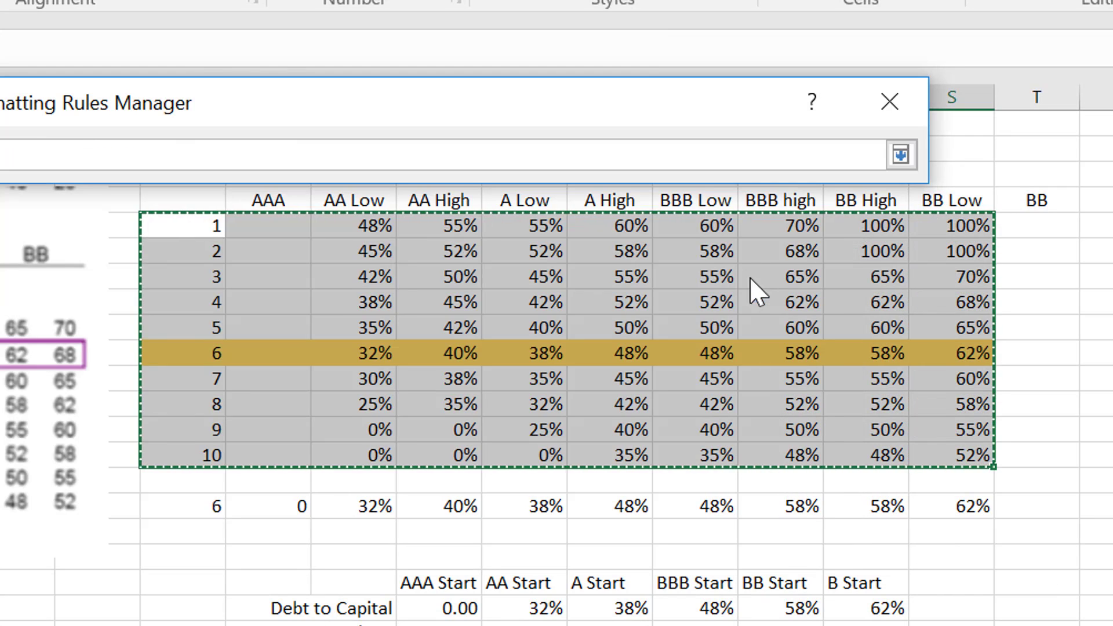
pyautogui.click(900, 156)
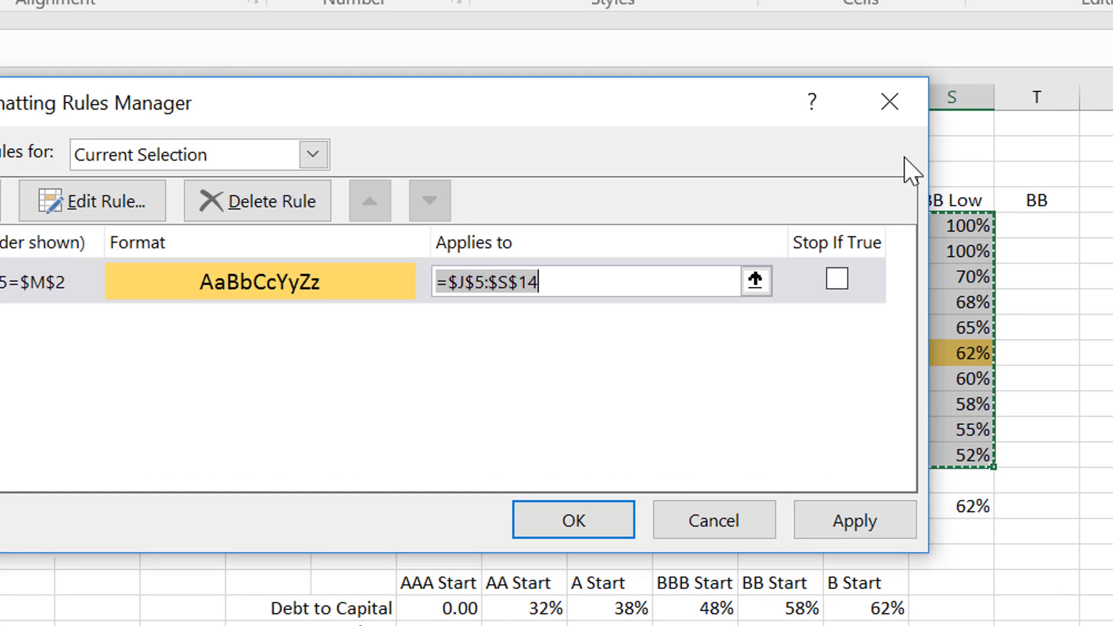
pyautogui.click(849, 529)
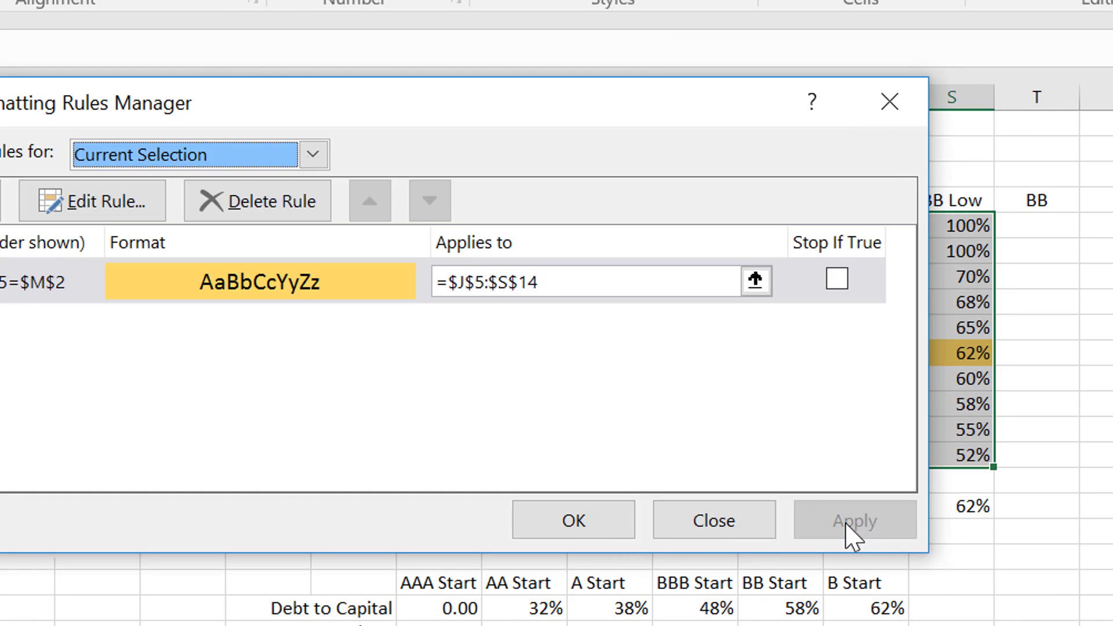
pyautogui.click(561, 524)
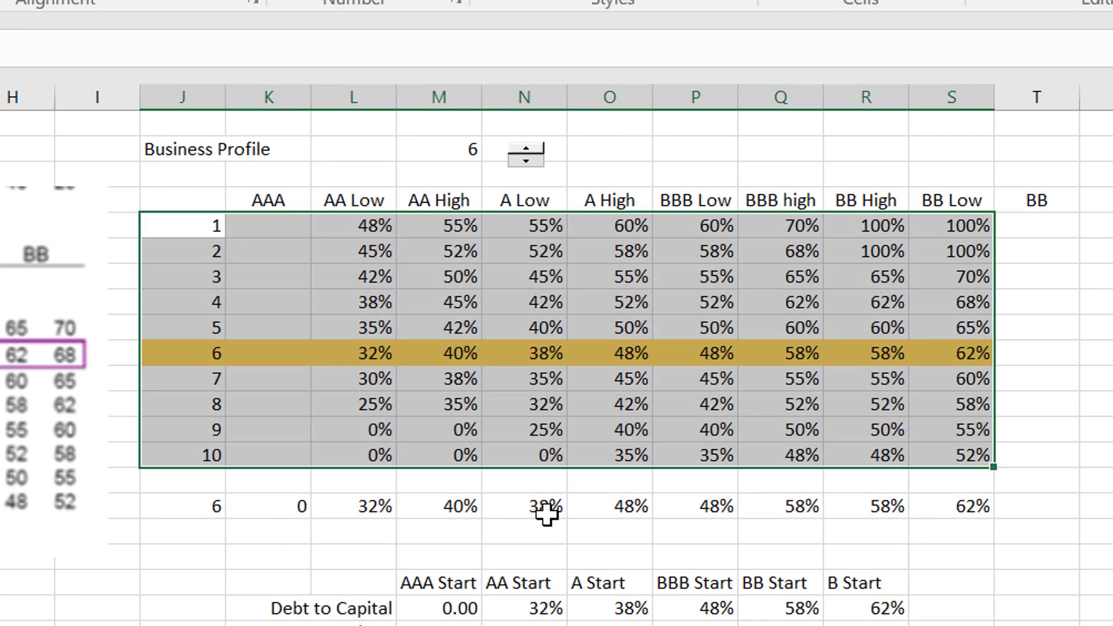
pyautogui.click(264, 555)
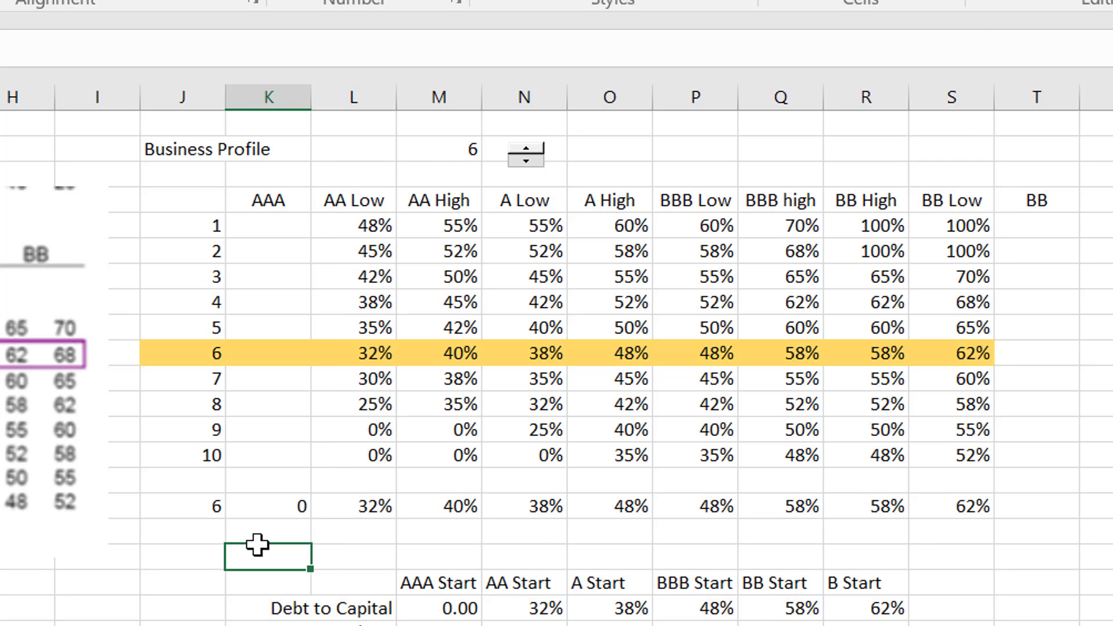
# - Set the business profile to 7 and examine the AAA Start and AA Start entries of the debt-to-capital summary
pyautogui.click(527, 148)
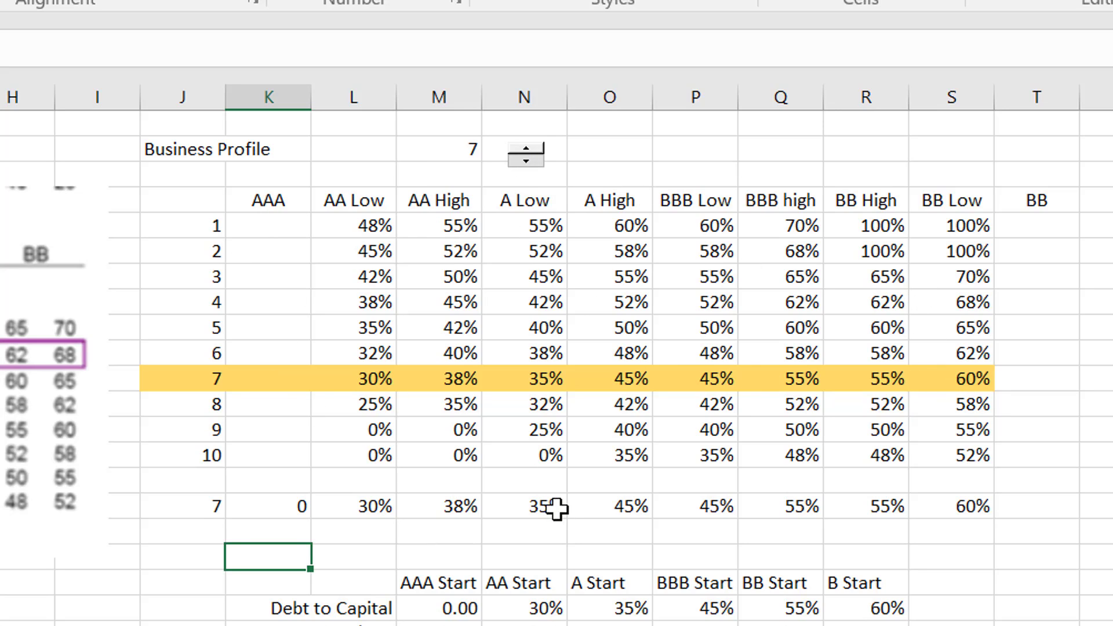
pyautogui.click(499, 568)
pyautogui.press('Down')
pyautogui.press('Left')
pyautogui.press('Left')
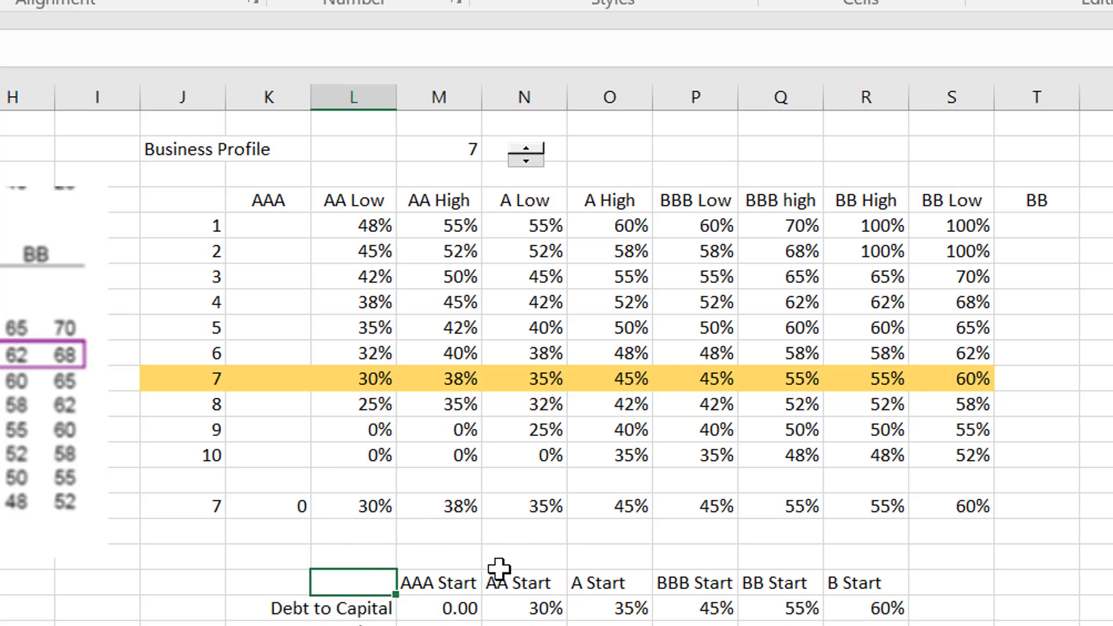
pyautogui.press('Right')
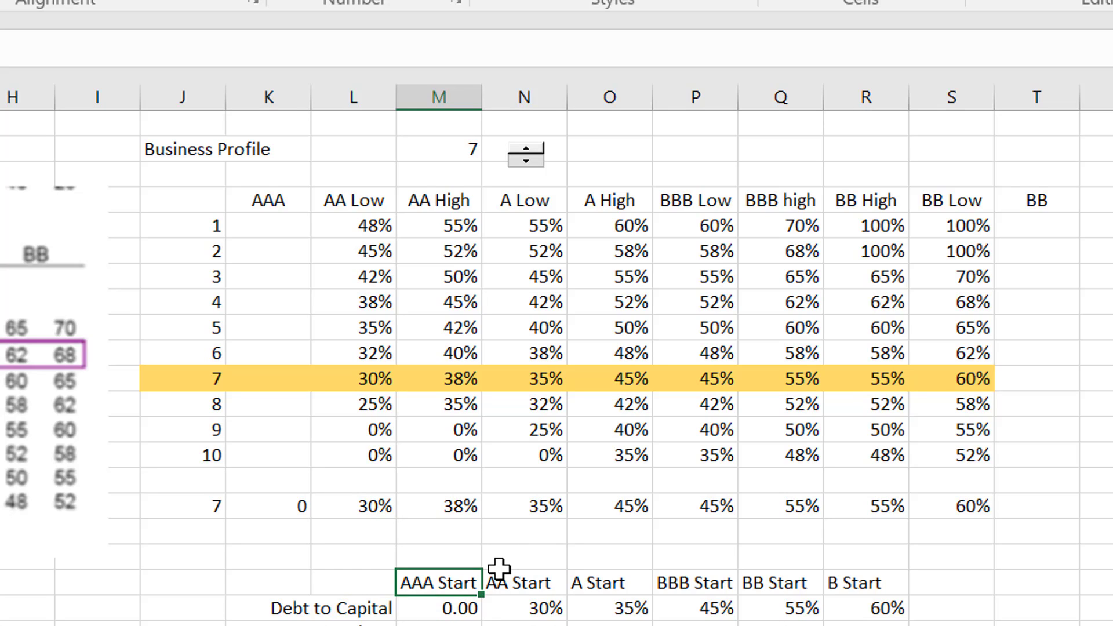
pyautogui.press('Down')
pyautogui.press('Up')
pyautogui.press('Right')
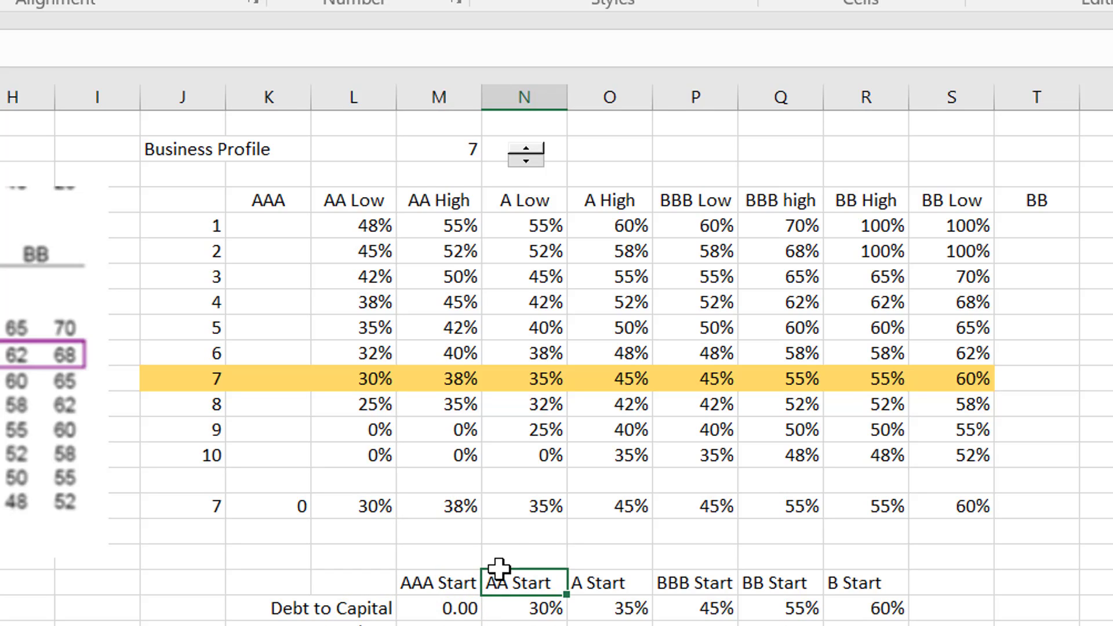
pyautogui.press('Left')
pyautogui.press('Right')
pyautogui.press('Left')
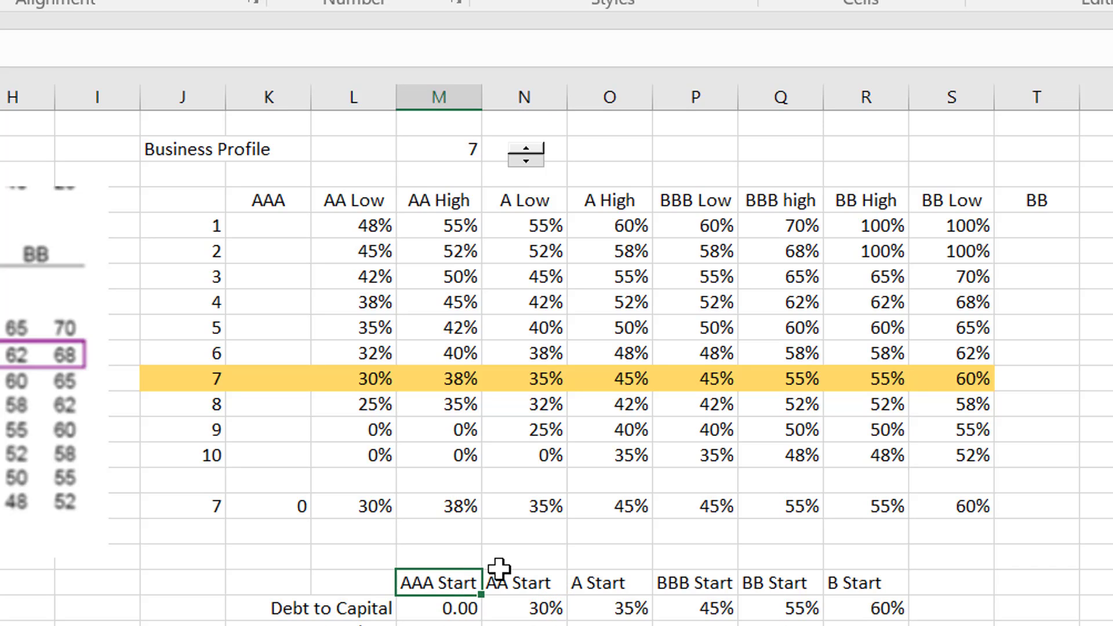
pyautogui.press('Down')
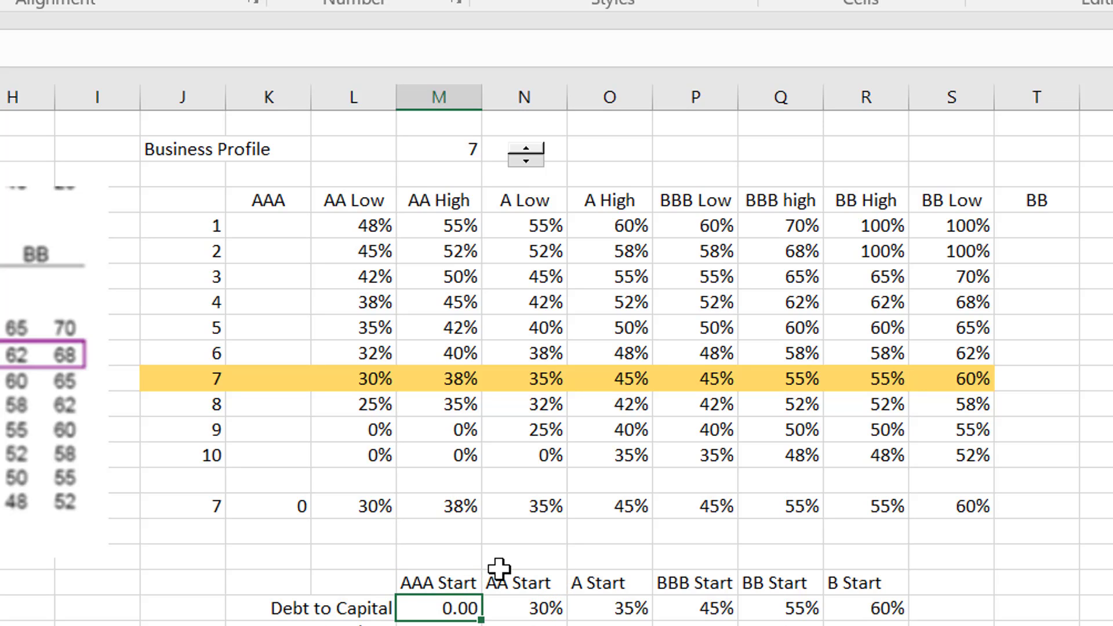
# - Raise the business profile to 10
pyautogui.click(527, 168)
pyautogui.click(616, 153)
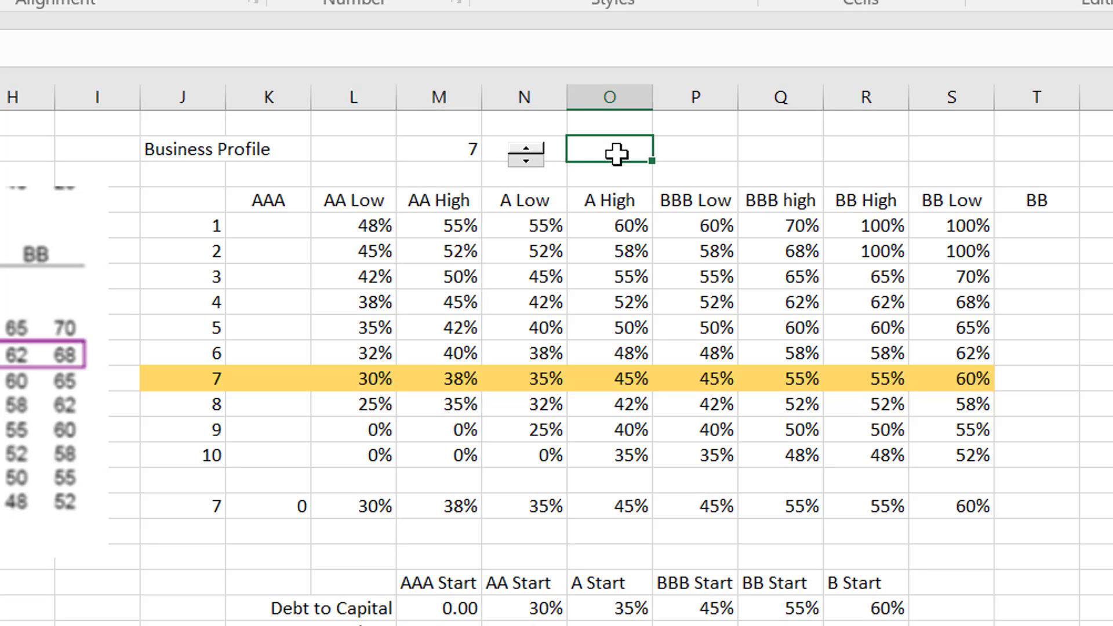
pyautogui.click(528, 149)
pyautogui.click(527, 149)
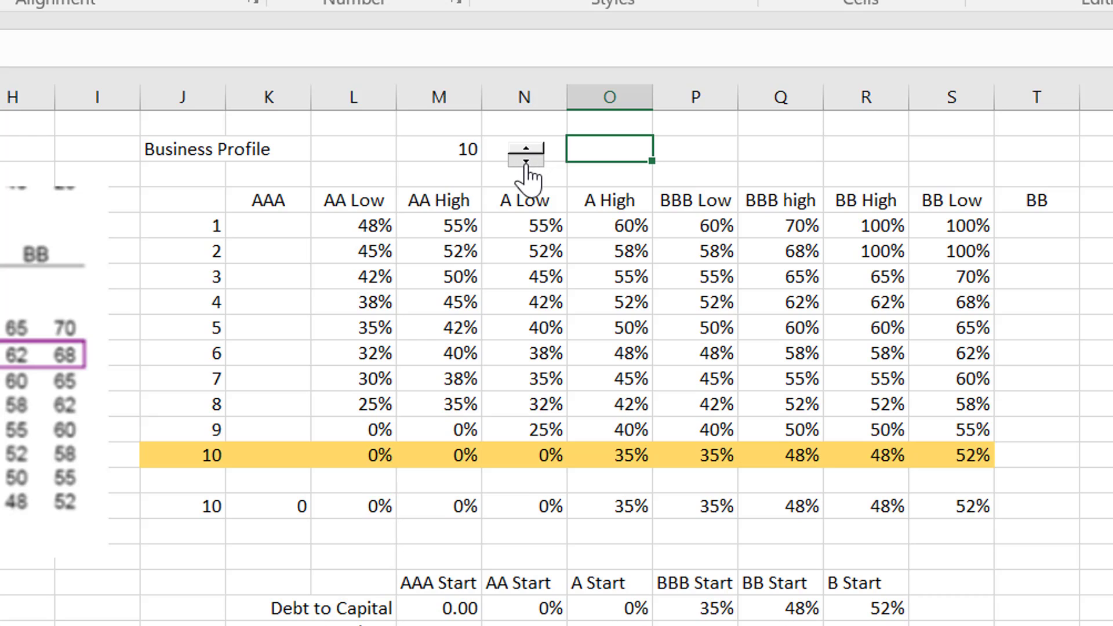
# - Lower the business profile to 4
pyautogui.click(525, 162)
pyautogui.click(525, 162)
pyautogui.click(525, 162)
pyautogui.click(525, 162)
pyautogui.click(525, 162)
pyautogui.click(525, 162)
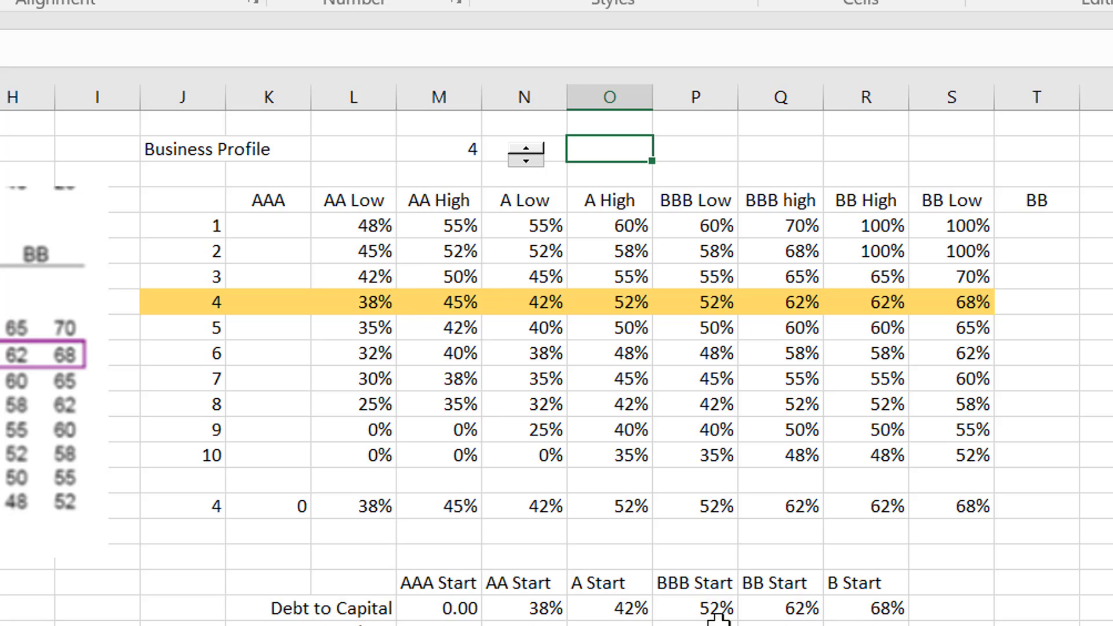
# - Check the AAA Start debt to capital and the looked-up percentage row for business profile 4
pyautogui.click(457, 610)
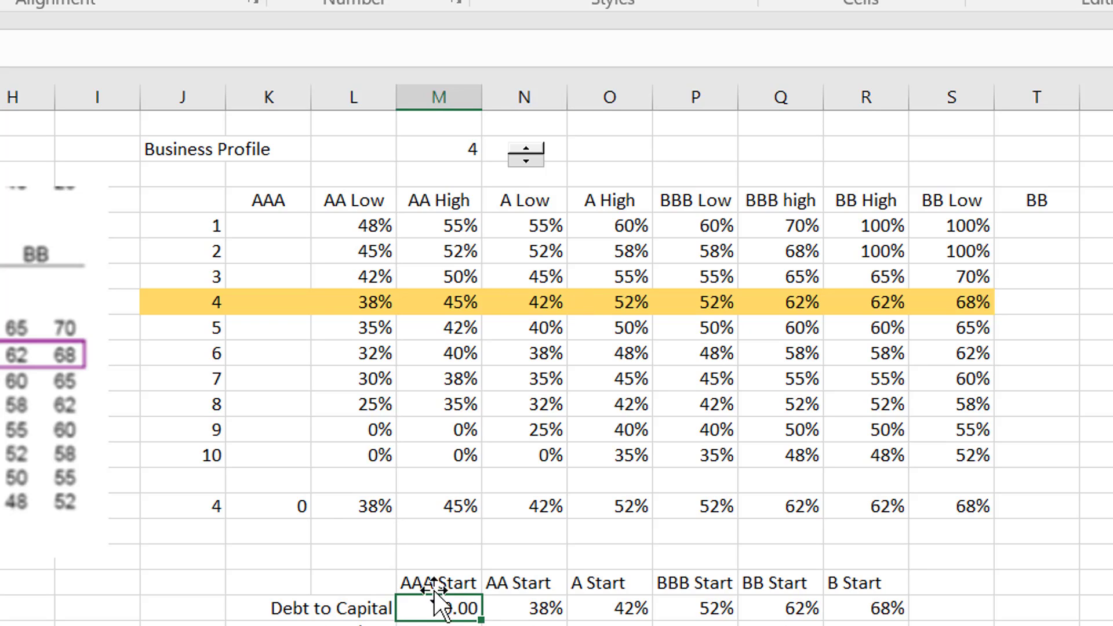
pyautogui.click(256, 500)
pyautogui.press('Left')
pyautogui.hotkey('ctrl', 'shift', 'Right')
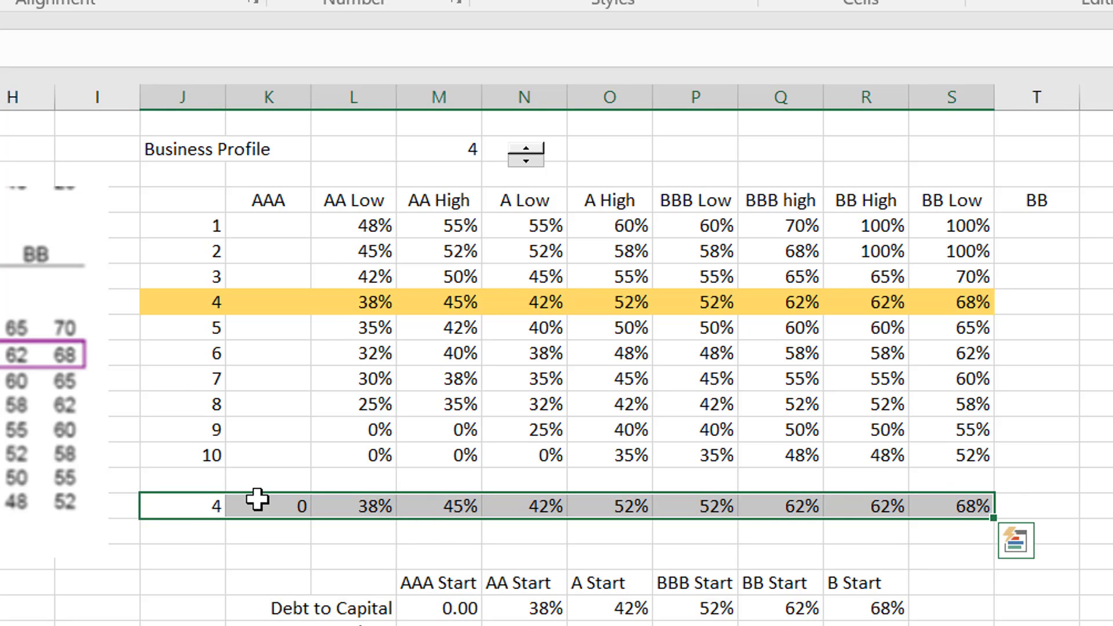
# - Examine the Debt Beta formulas across the rating start columns that link to the Data on Credit Spreads sheet
pyautogui.click(524, 623)
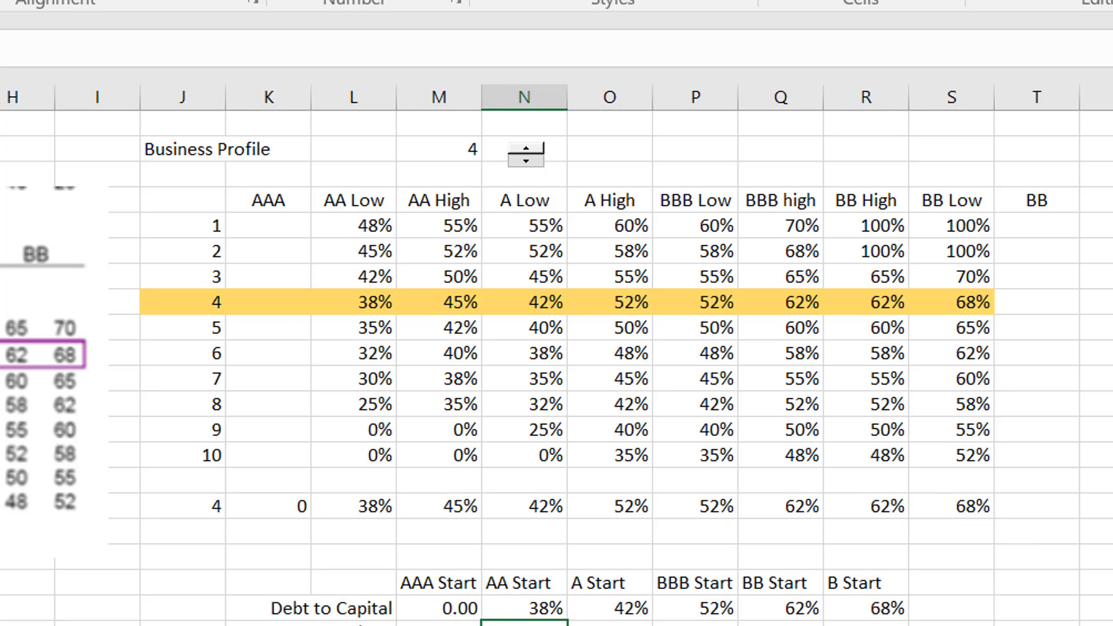
pyautogui.press('Down')
pyautogui.press('Left')
pyautogui.press('Right')
pyautogui.press('Right')
pyautogui.press('Right')
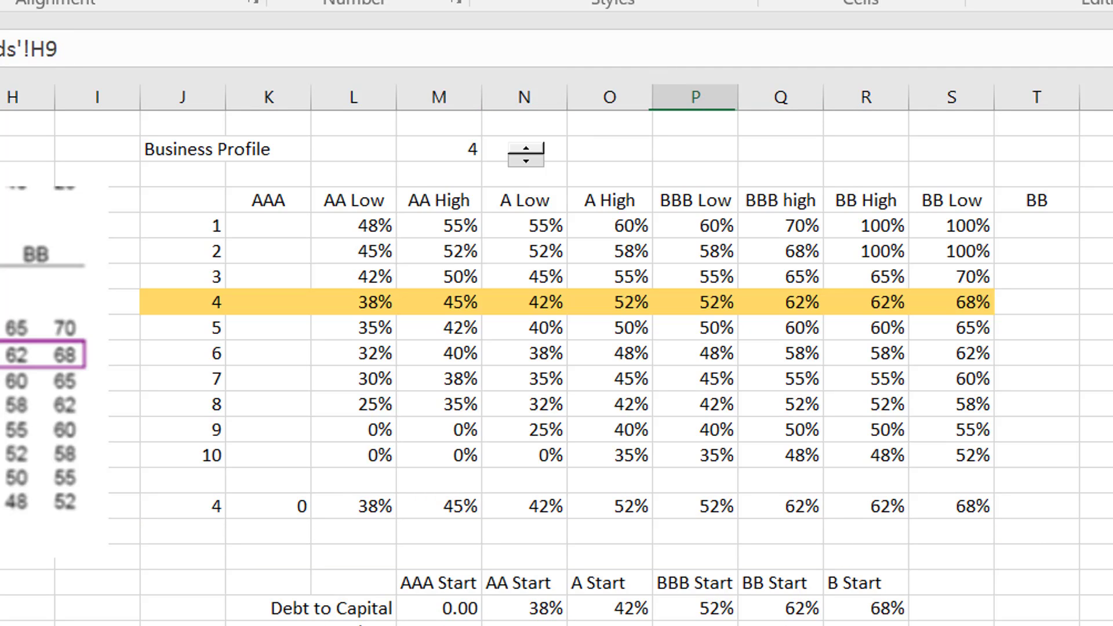
pyautogui.press('Left')
pyautogui.press('Left')
pyautogui.press('Left')
pyautogui.press('Right')
pyautogui.press('Right')
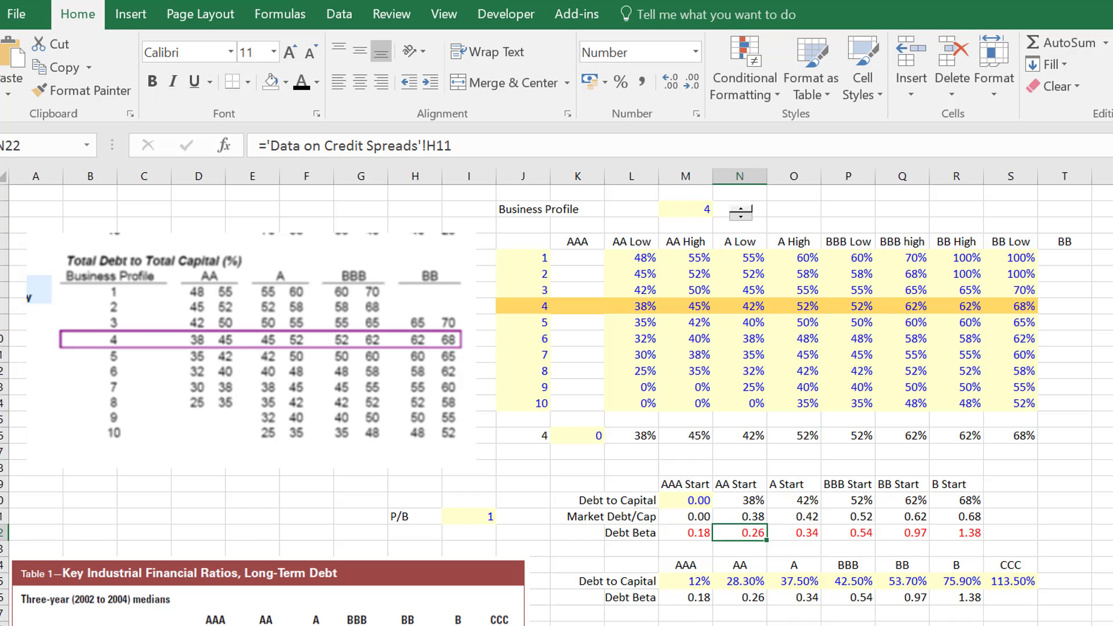
# - Switch to the Generic Macros.xlsm workbook
pyautogui.click(655, 625)
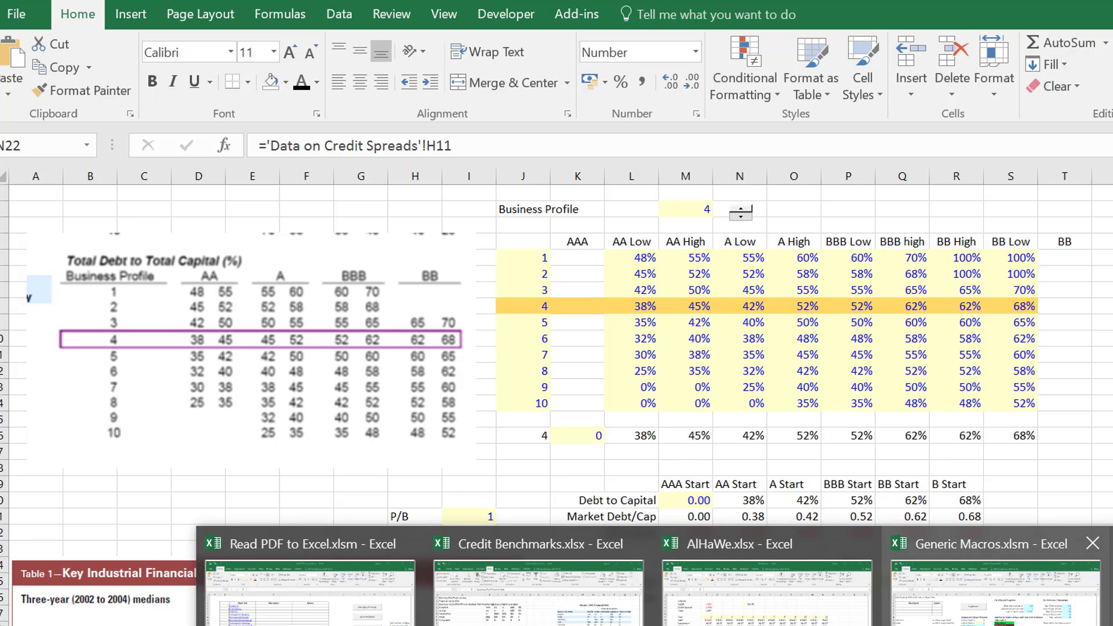
pyautogui.click(995, 591)
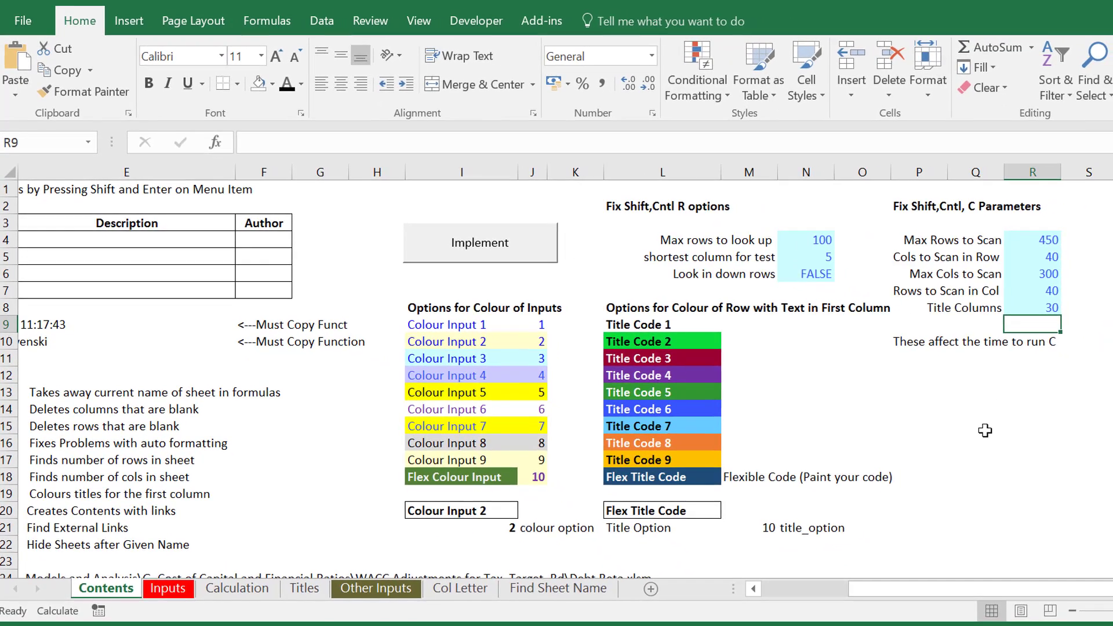
# - Save the macros workbook and return to the Debt Beta row under the simple rating columns on the Ratings and Debt to Cap sheet
pyautogui.hotkey('ctrl', 's')
pyautogui.hotkey('alt', 'Tab')
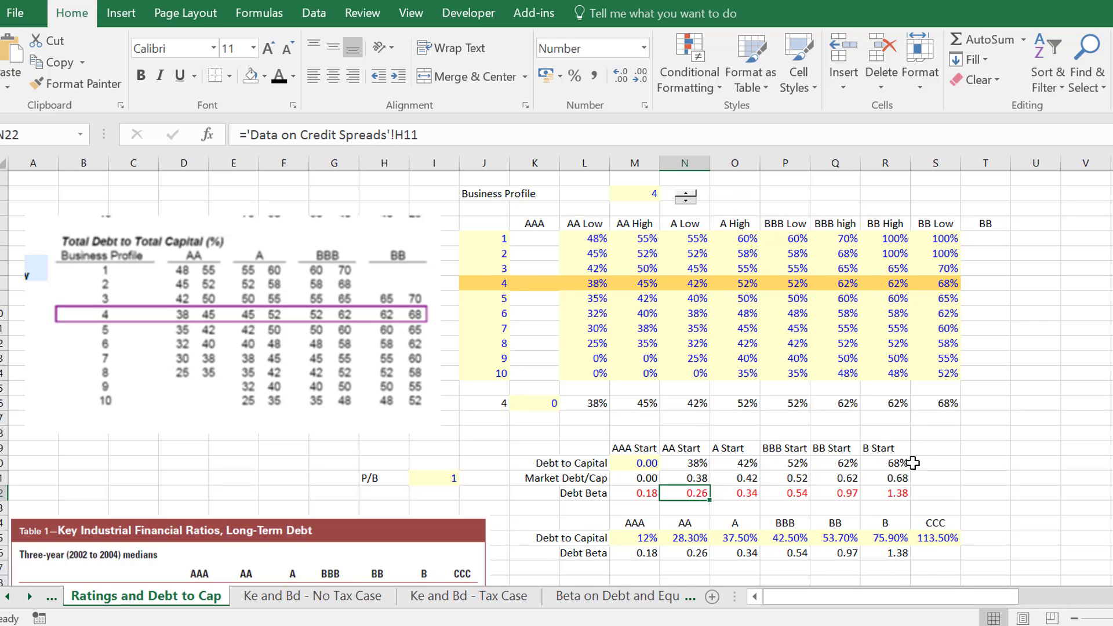
pyautogui.press('Down')
pyautogui.press('Down')
pyautogui.press('Down')
pyautogui.press('Down')
pyautogui.press('Down')
pyautogui.press('Down')
pyautogui.press('Down')
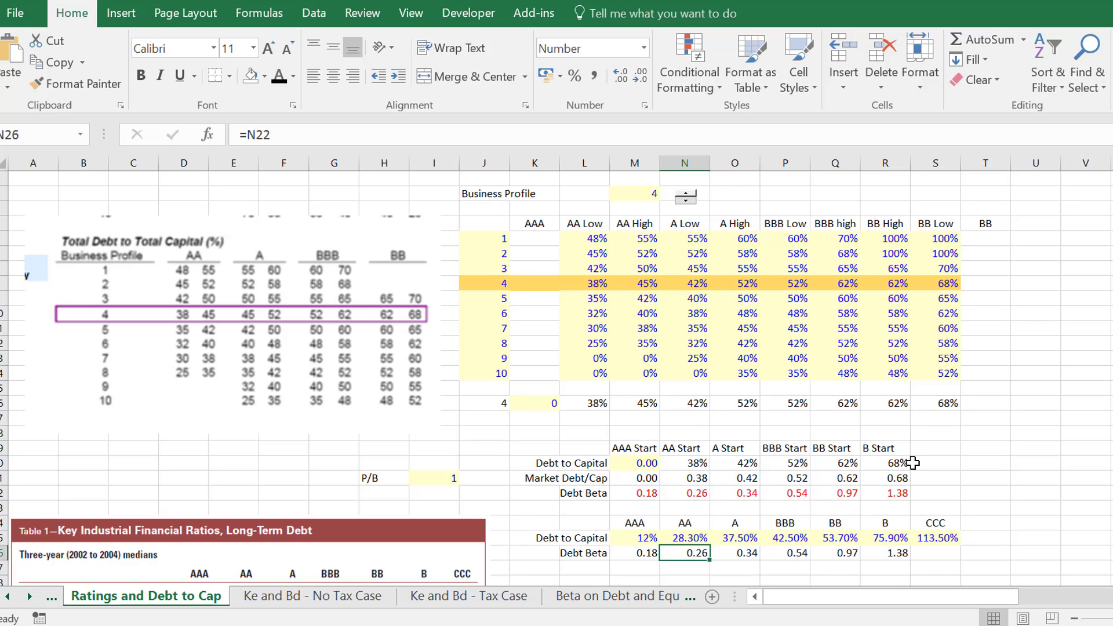
# - Examine the Key Industrial Financial Ratios table and the Interpolate Lookup section below the debt beta rows
pyautogui.press('Down')
pyautogui.press('Down')
pyautogui.press('Down')
pyautogui.press('Left')
pyautogui.press('Left')
pyautogui.press('Left')
pyautogui.press('Left')
pyautogui.press('Left')
pyautogui.press('Left')
pyautogui.press('Left')
pyautogui.press('Left')
pyautogui.press('Left')
pyautogui.press('Left')
pyautogui.press('Left')
pyautogui.press('Left')
pyautogui.press('Left')
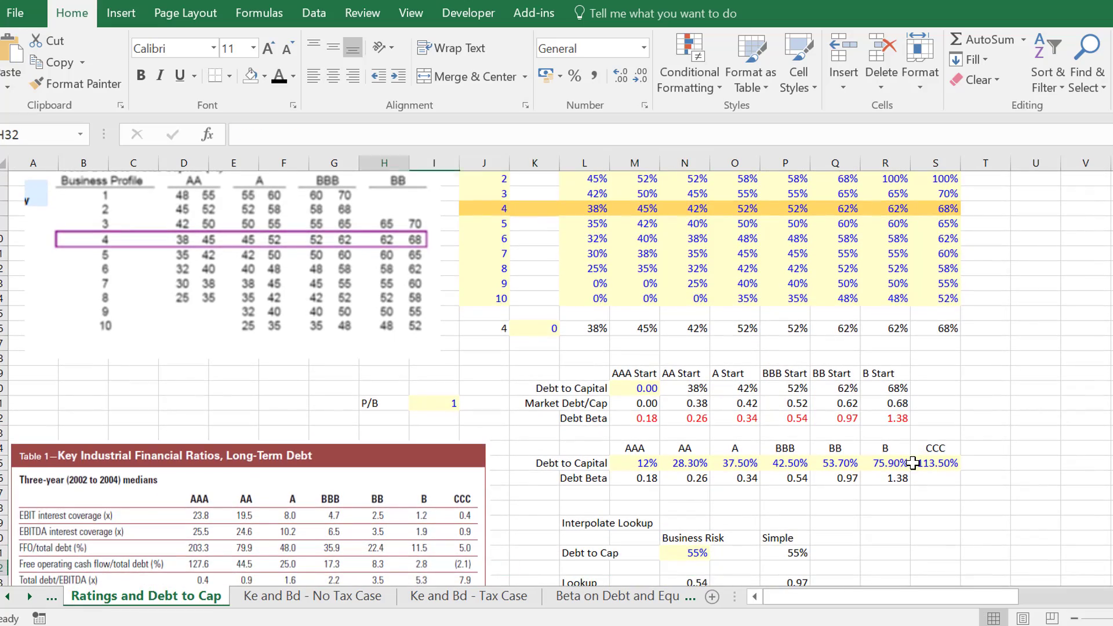
pyautogui.press('Down')
pyautogui.press('Down')
pyautogui.press('Down')
pyautogui.press('Down')
pyautogui.press('Down')
pyautogui.press('Down')
pyautogui.press('Down')
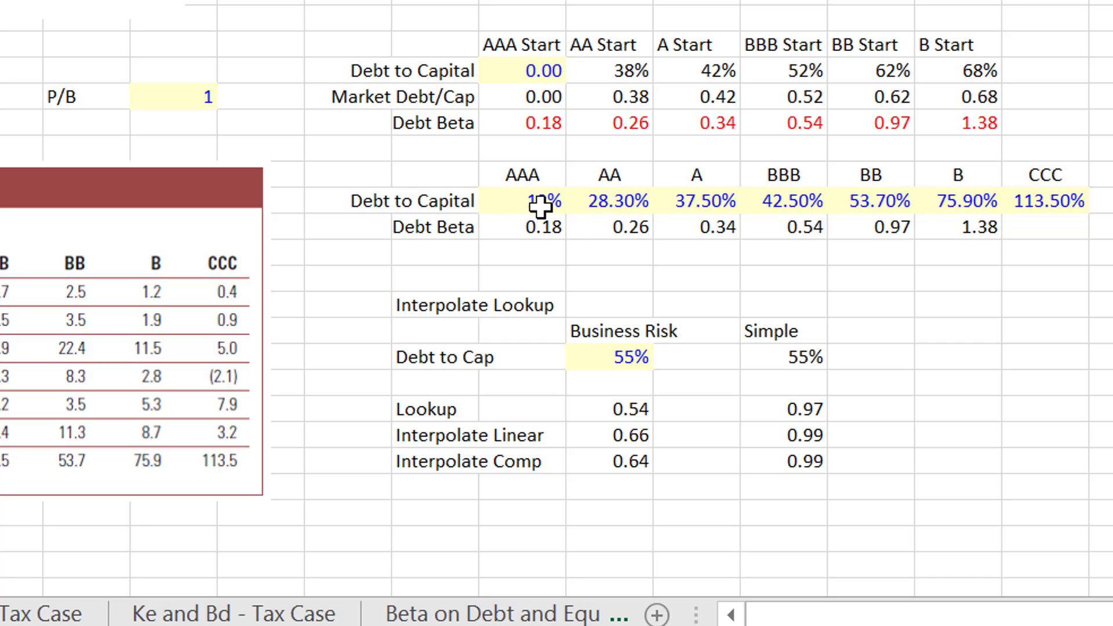
# - Review the Debt Beta row against the simple debt to capital medians across the rating columns
pyautogui.click(626, 229)
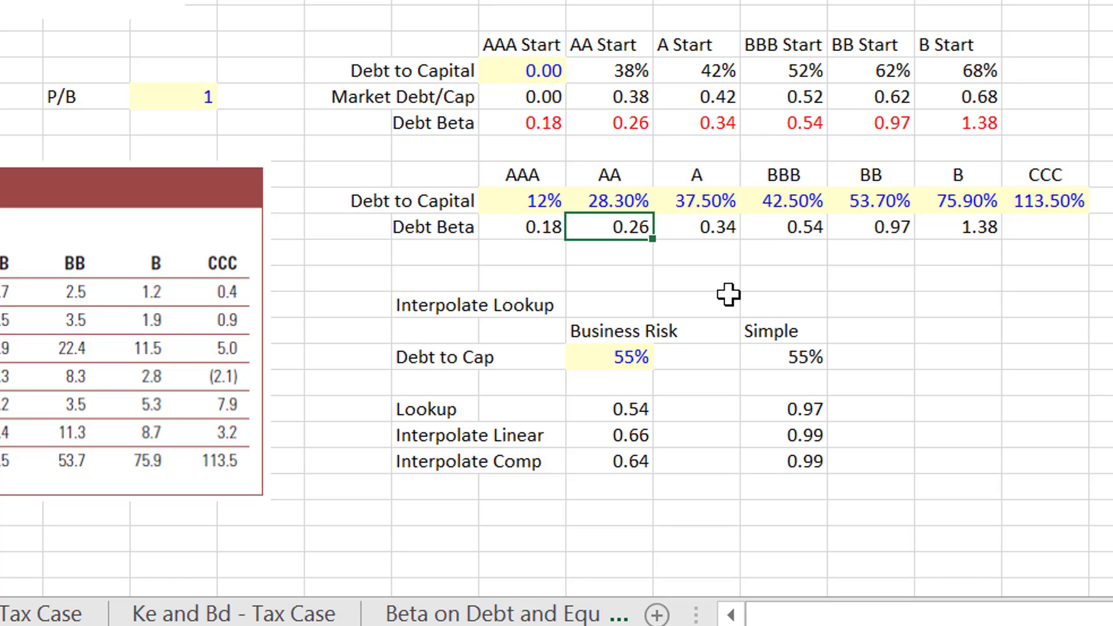
pyautogui.press('Right')
pyautogui.press('Right')
pyautogui.press('Right')
pyautogui.press('Right')
pyautogui.press('Right')
pyautogui.press('Left')
pyautogui.press('Left')
pyautogui.press('Left')
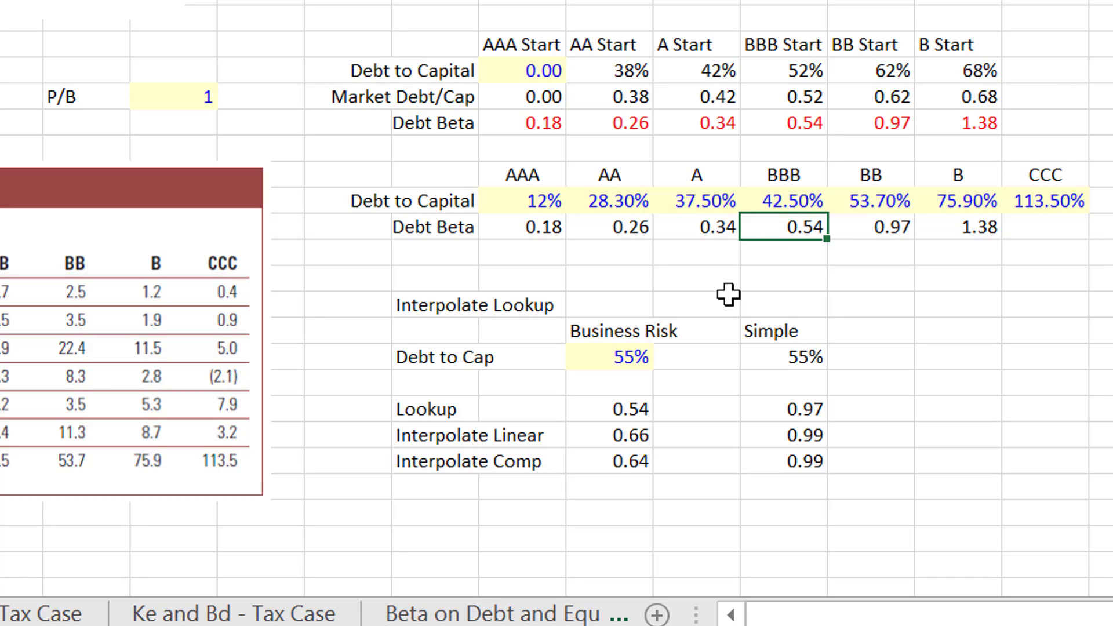
pyautogui.press('Left')
pyautogui.press('Left')
pyautogui.press('Left')
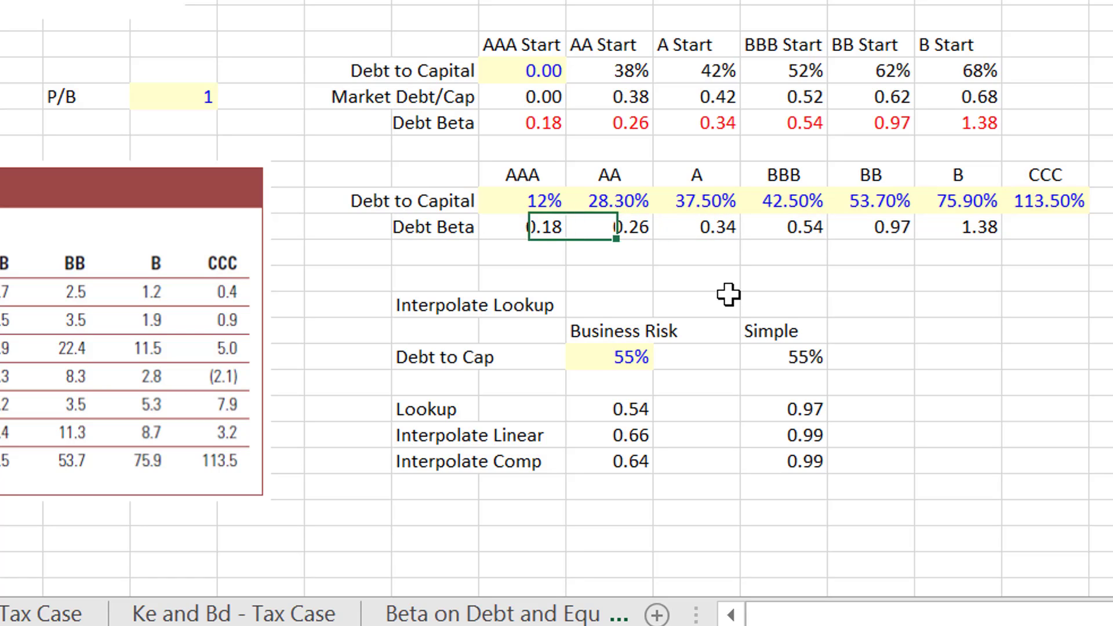
# - Rename the Debt to Cap label in the Interpolate Lookup section as Debt to Capital
pyautogui.press('Down')
pyautogui.press('Down')
pyautogui.press('Down')
pyautogui.press('Down')
pyautogui.press('Down')
pyautogui.press('Down')
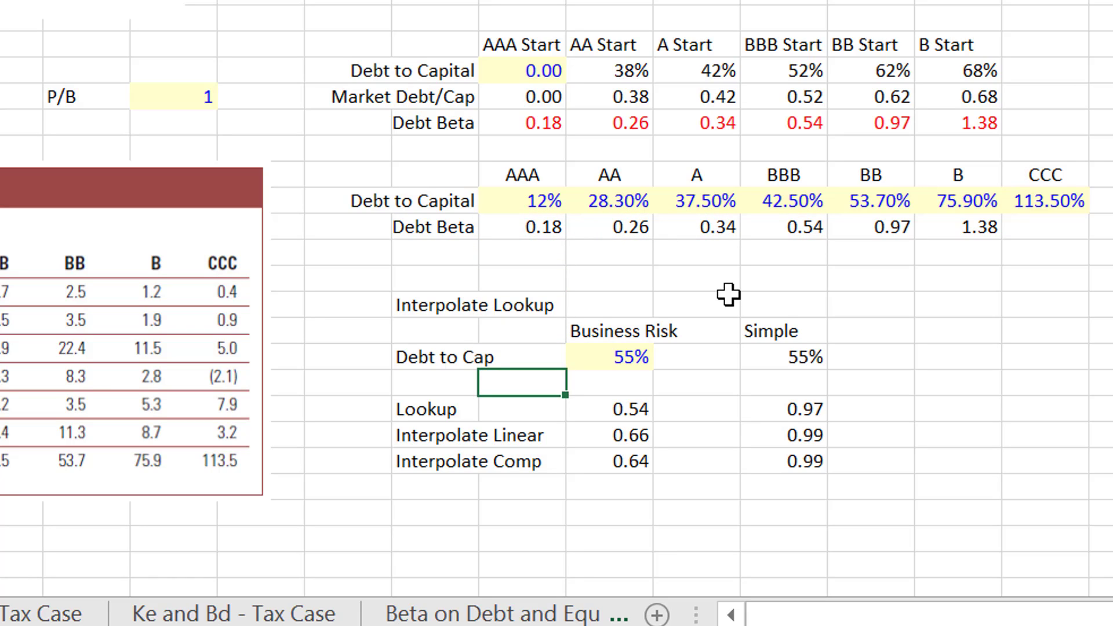
pyautogui.press('Up')
pyautogui.press('Right')
pyautogui.press('Left')
pyautogui.press('Left')
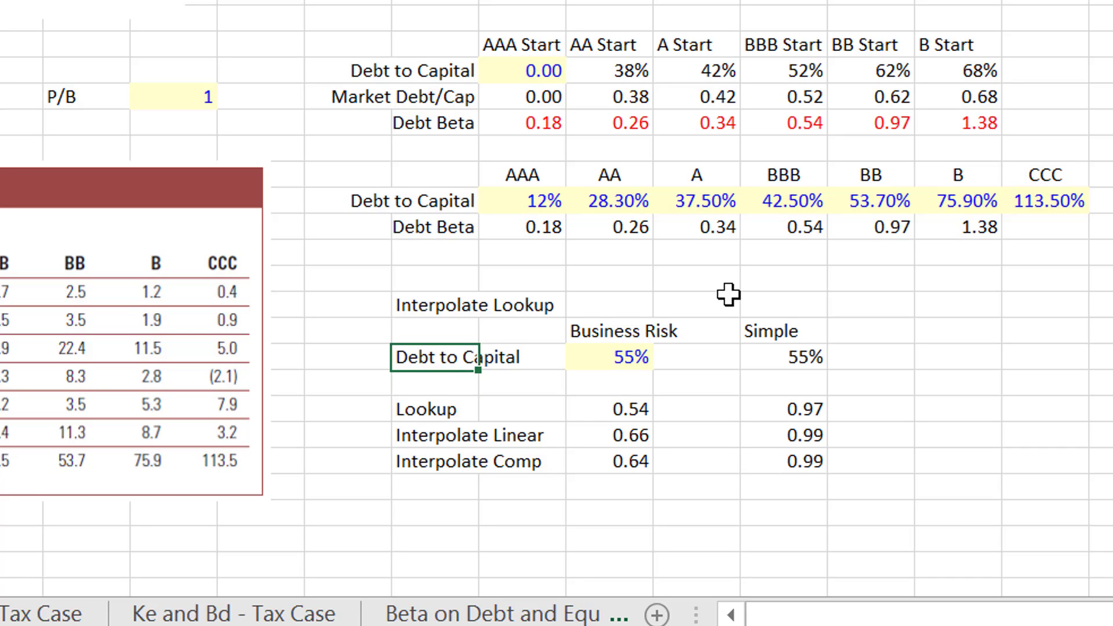
# - Start a LOOKUP formula in the Business Risk Lookup cell with N31 as lookup value and the Debt to Capital row M20:R20 as lookup vector
pyautogui.press('Right')
pyautogui.press('Right')
pyautogui.press('Right')
pyautogui.press('Left')
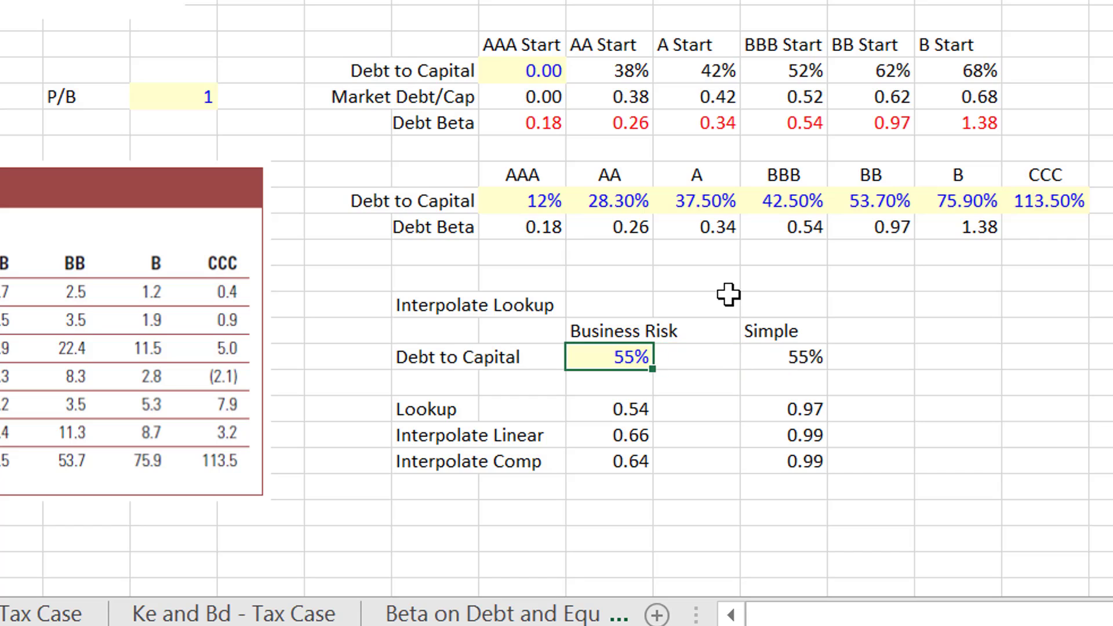
pyautogui.press('Down')
pyautogui.press('Down')
pyautogui.write('=loo')
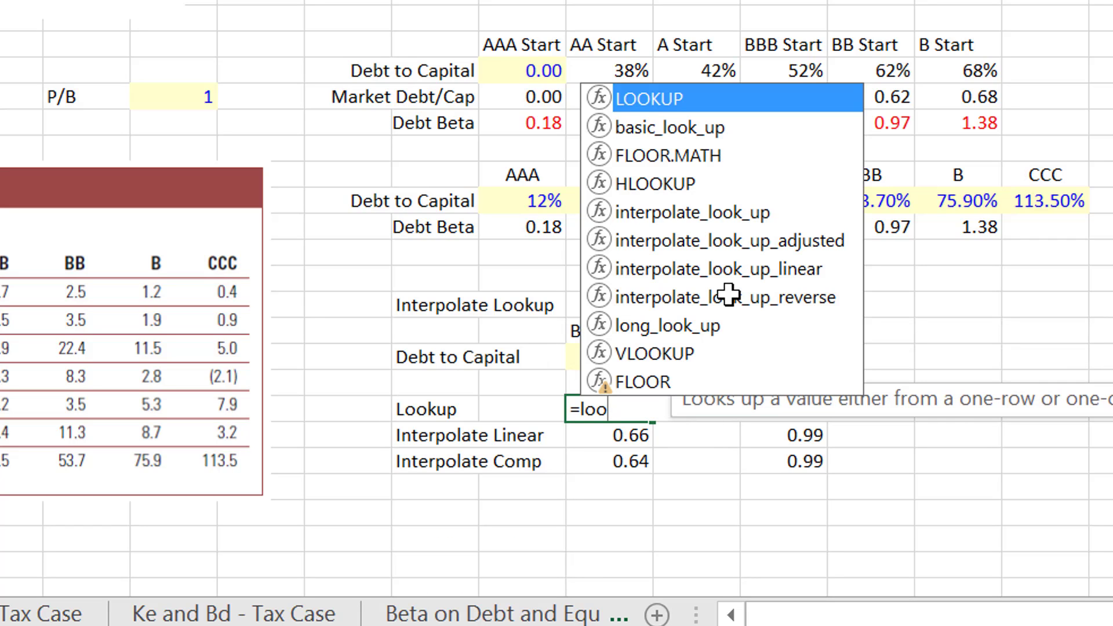
pyautogui.press('Tab')
pyautogui.press('Up')
pyautogui.press('Up')
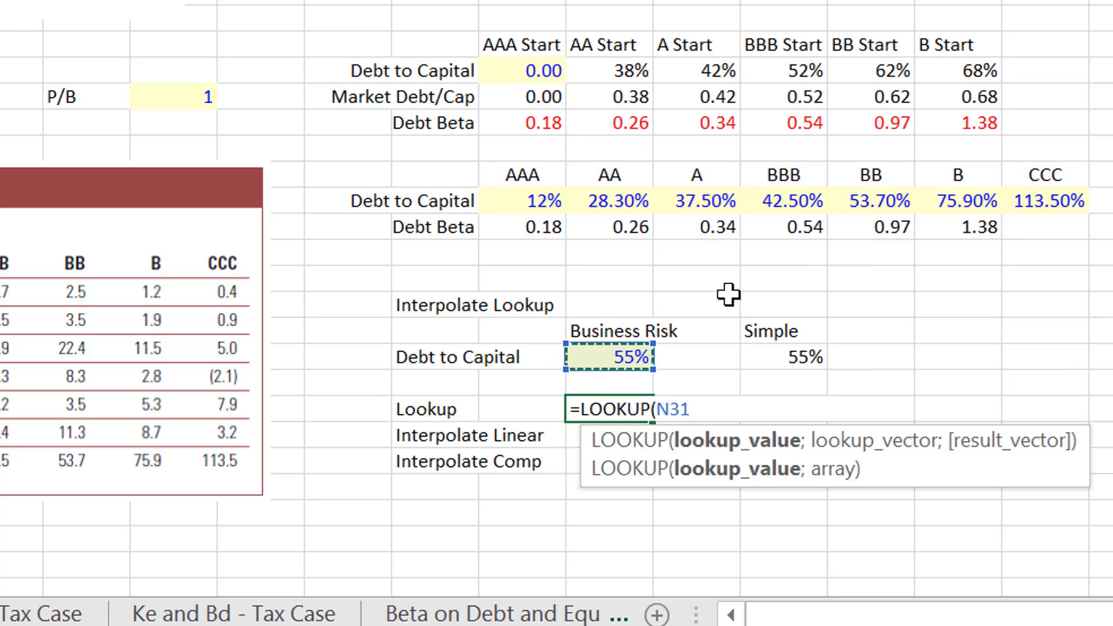
pyautogui.write(';')
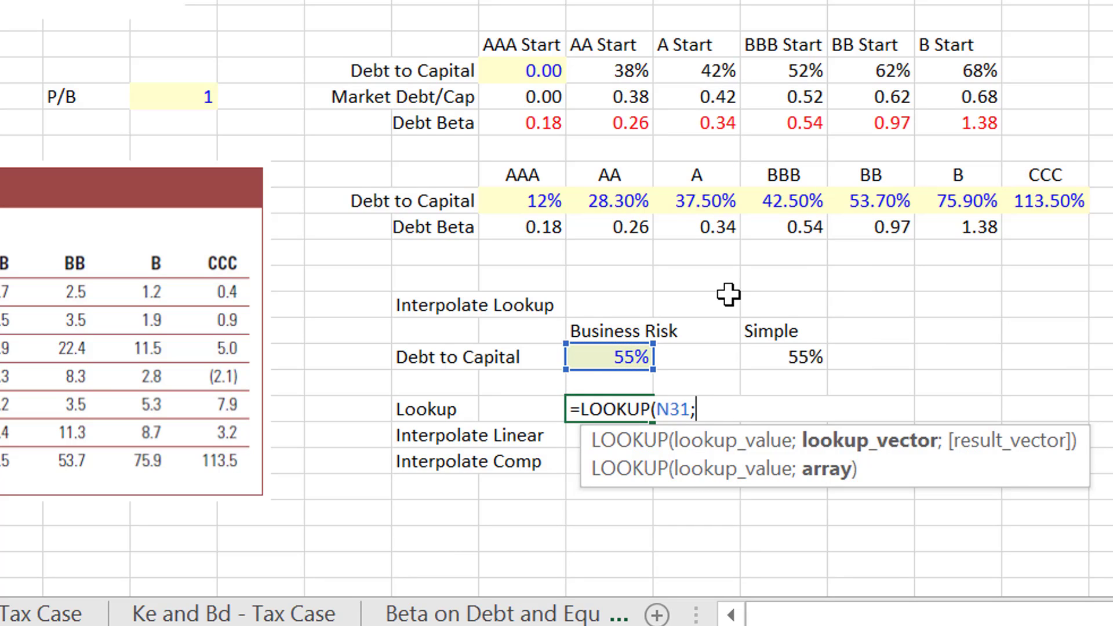
pyautogui.press('Up')
pyautogui.press('Up')
pyautogui.press('Up')
pyautogui.press('Up')
pyautogui.press('Up')
pyautogui.press('Up')
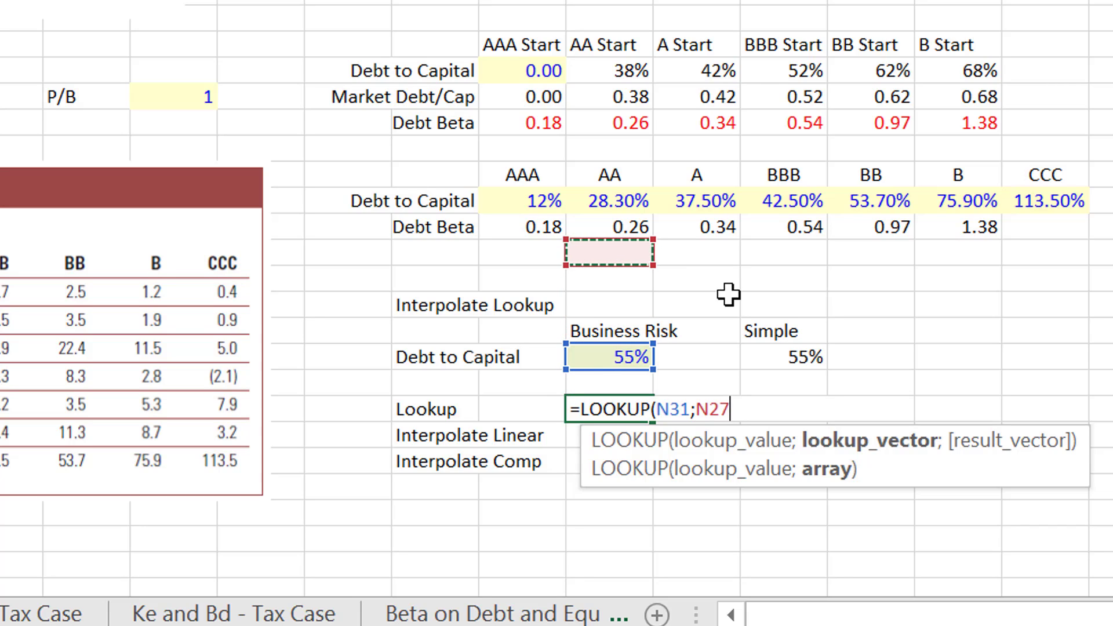
pyautogui.press('Up')
pyautogui.press('Up')
pyautogui.press('Up')
pyautogui.press('Up')
pyautogui.press('Up')
pyautogui.press('Up')
pyautogui.press('Up')
pyautogui.press('Left')
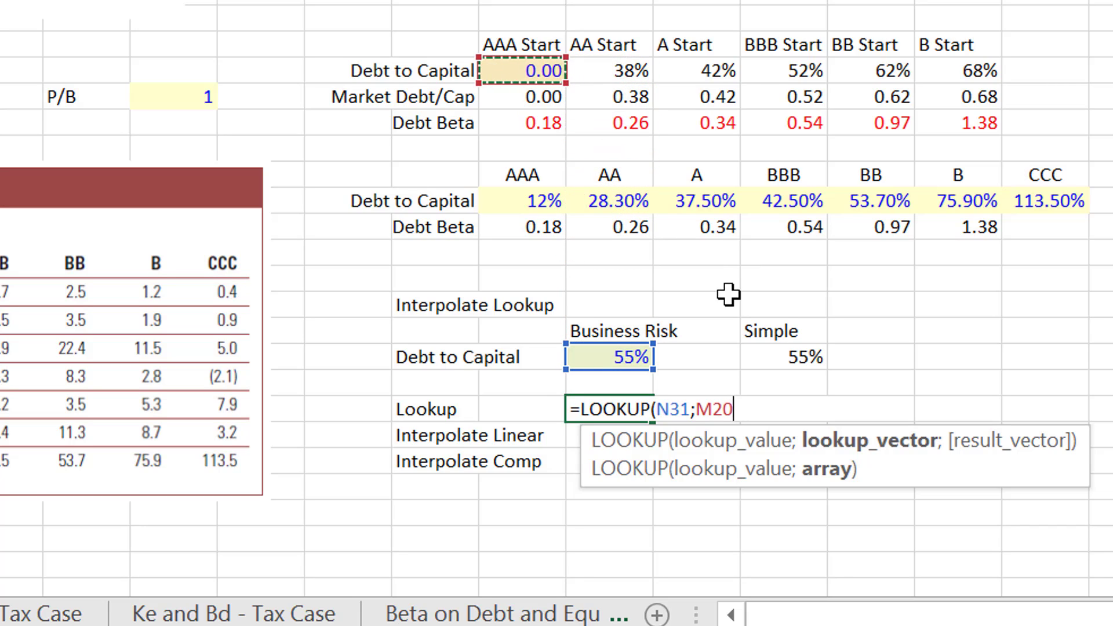
pyautogui.hotkey('ctrl', 'shift', 'Right')
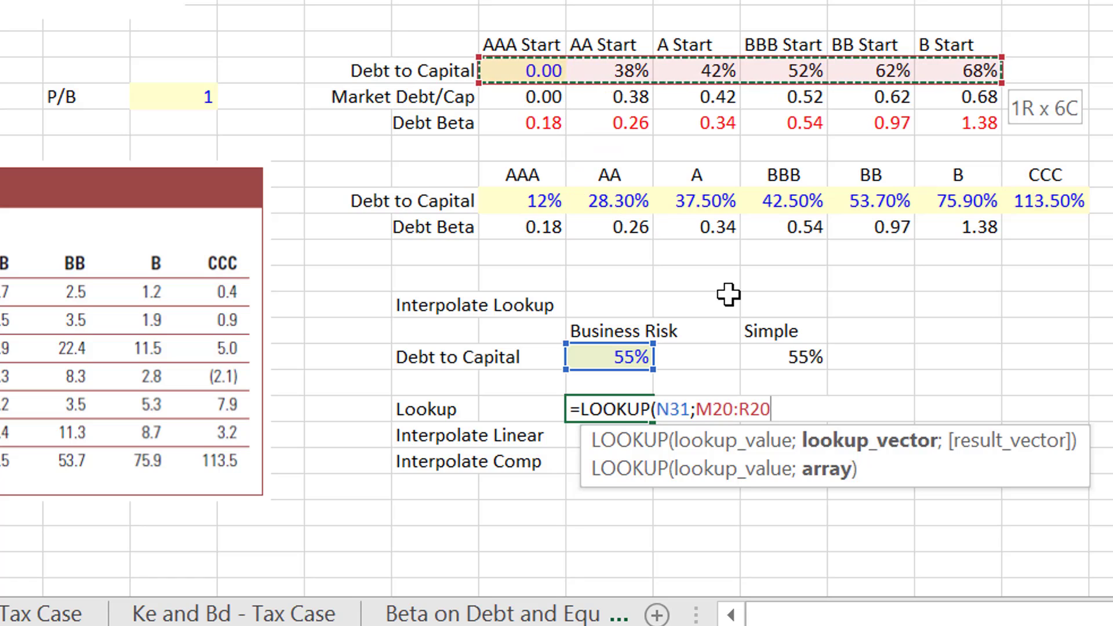
# - Complete the LOOKUP formula with the Debt Beta row M22:R22 as its result vector
pyautogui.write(';')
pyautogui.press('Up')
pyautogui.press('Up')
pyautogui.press('Up')
pyautogui.press('Up')
pyautogui.press('Up')
pyautogui.press('Up')
pyautogui.press('Up')
pyautogui.press('Up')
pyautogui.press('Up')
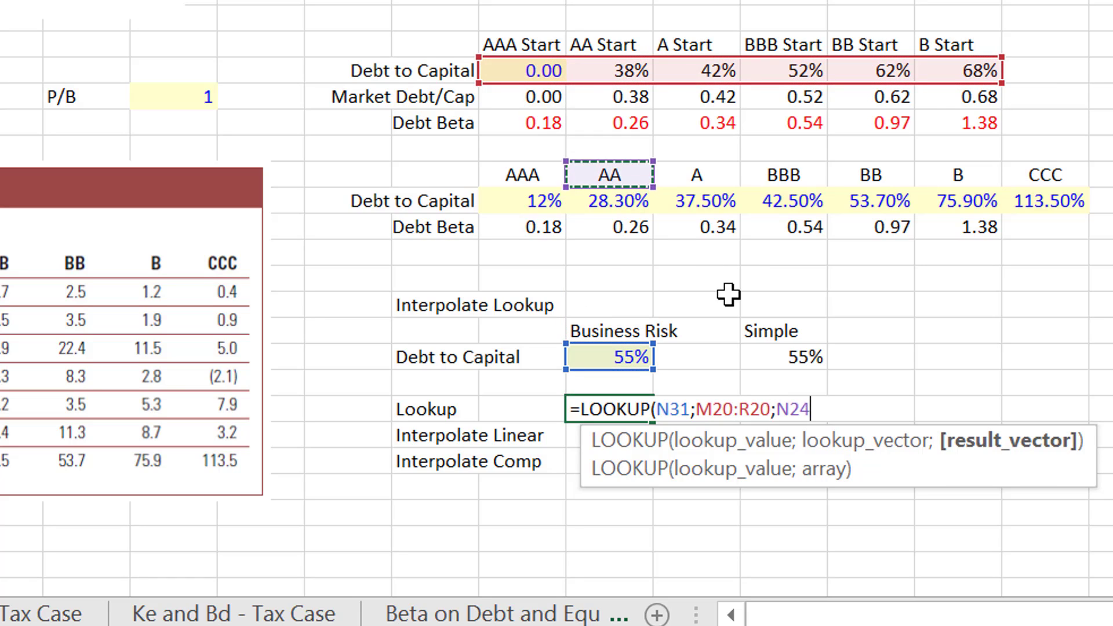
pyautogui.press('Up')
pyautogui.press('Up')
pyautogui.press('Left')
pyautogui.hotkey('ctrl', 'shift', 'Right')
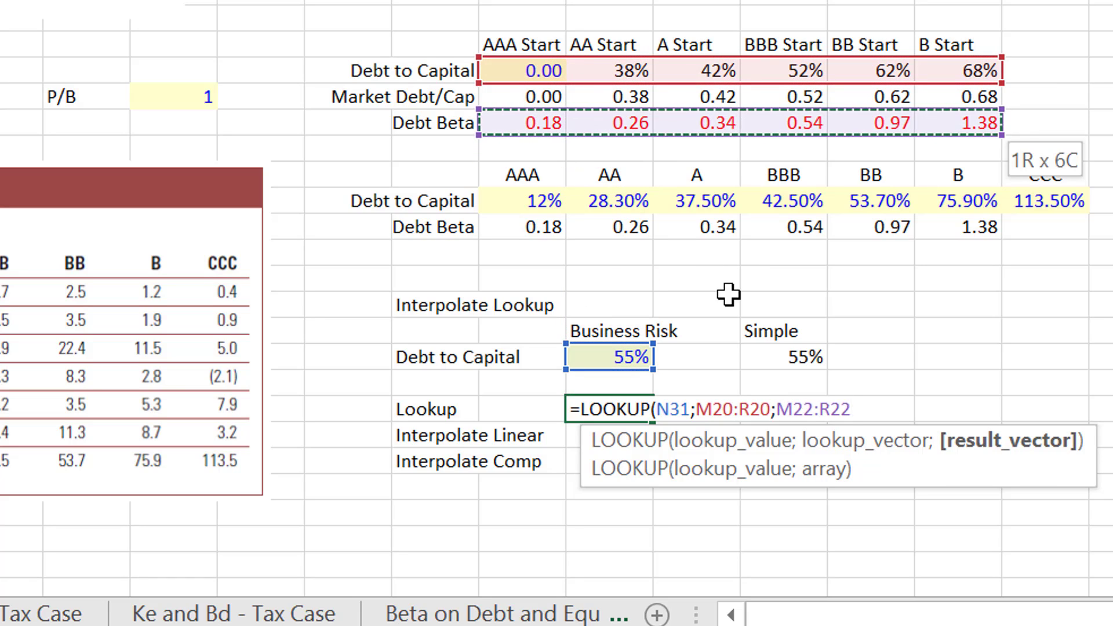
pyautogui.press('Return')
# - Test the Business Risk lookup with a debt to capital of 60%
pyautogui.press('Up')
pyautogui.press('Up')
pyautogui.press('Up')
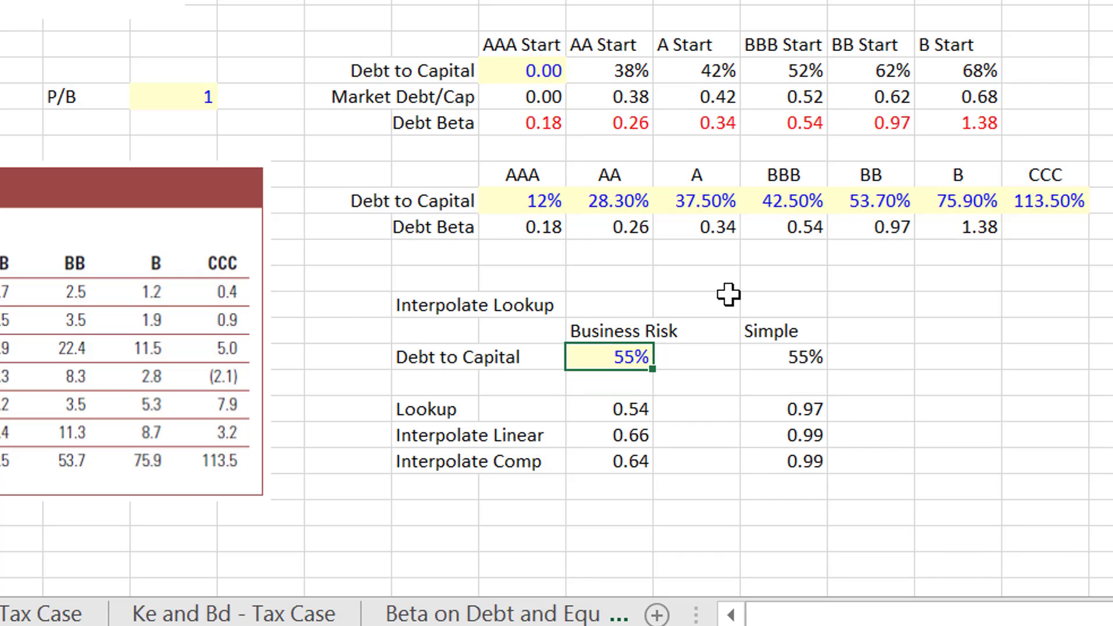
pyautogui.write('60')
pyautogui.press('Return')
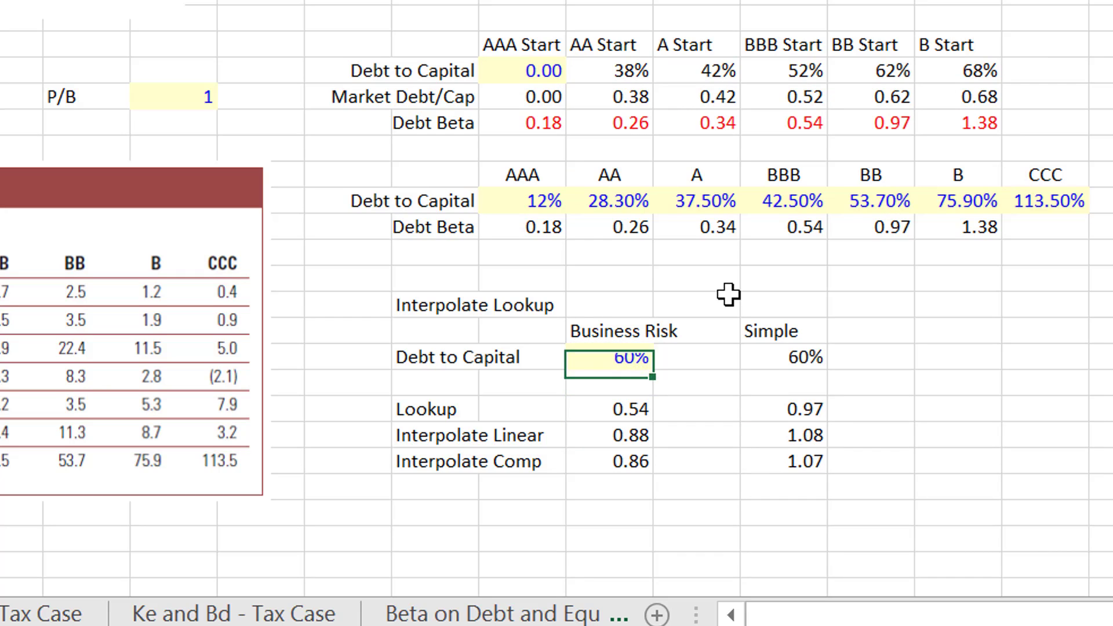
# - Test the Business Risk lookup with debt to capital values of 67% and 70%
pyautogui.press('Up')
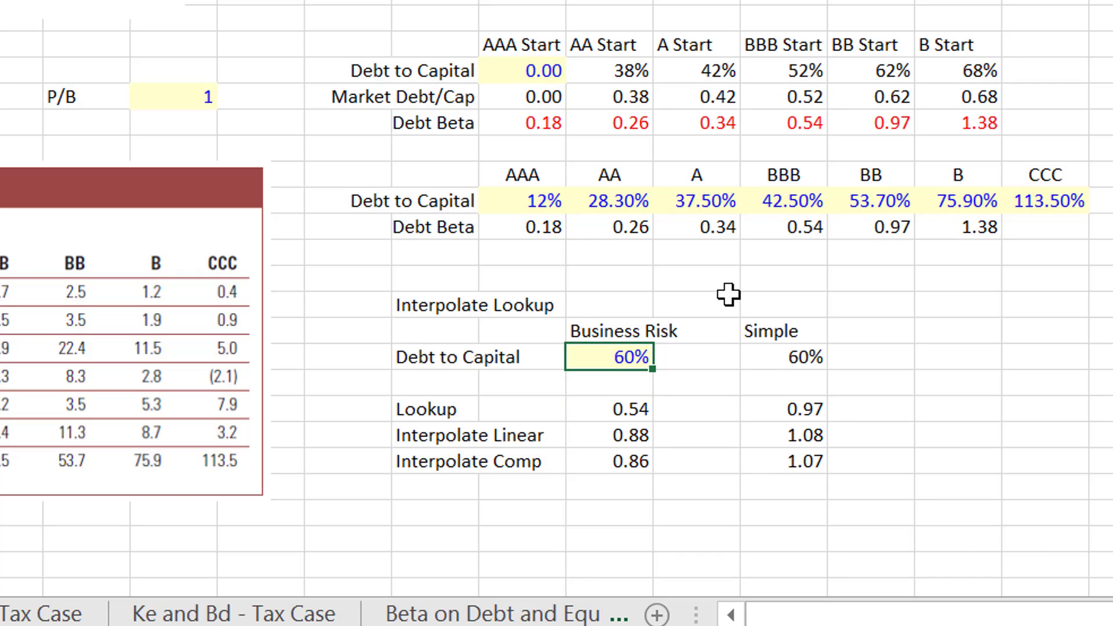
pyautogui.write('67')
pyautogui.press('Return')
pyautogui.press('Up')
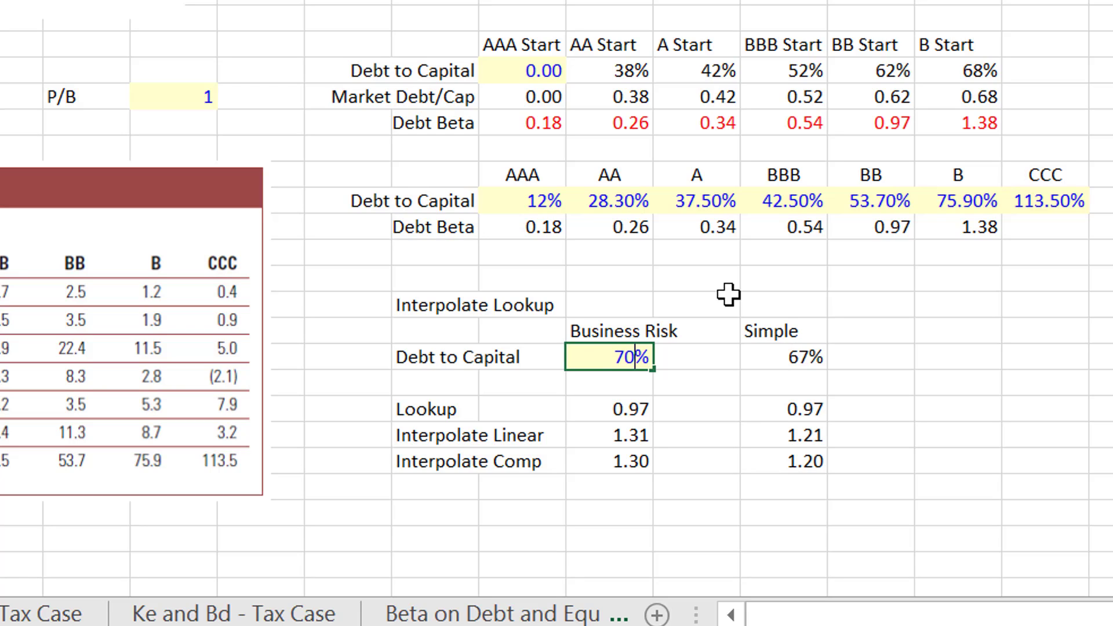
pyautogui.press('Return')
# - Set the Business Risk debt to capital back to 60%
pyautogui.press('Up')
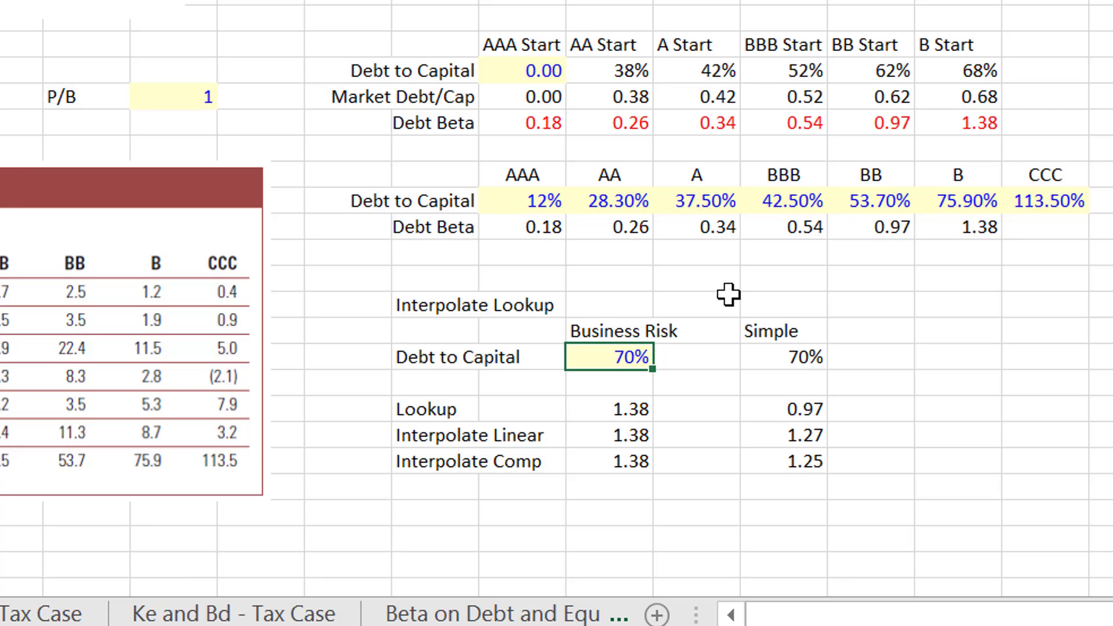
pyautogui.write('60')
pyautogui.press('Return')
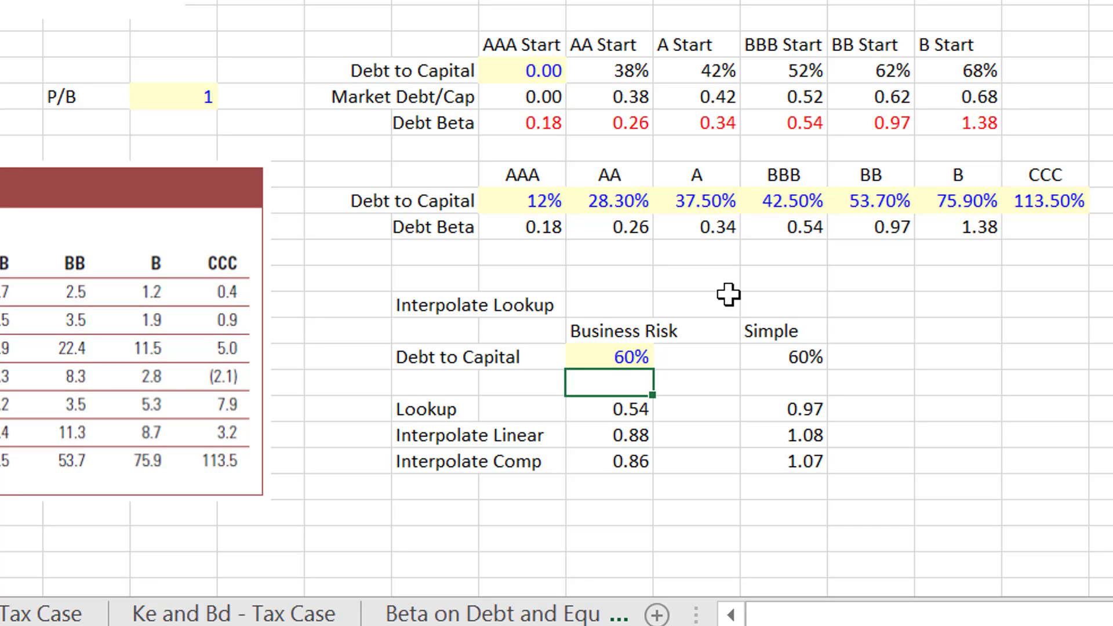
# - Compare the Business Risk Lookup result with the AAA Start and AA Start debt to capital thresholds and their debt betas
pyautogui.press('Down')
pyautogui.press('Down')
pyautogui.press('Up')
pyautogui.press('Up')
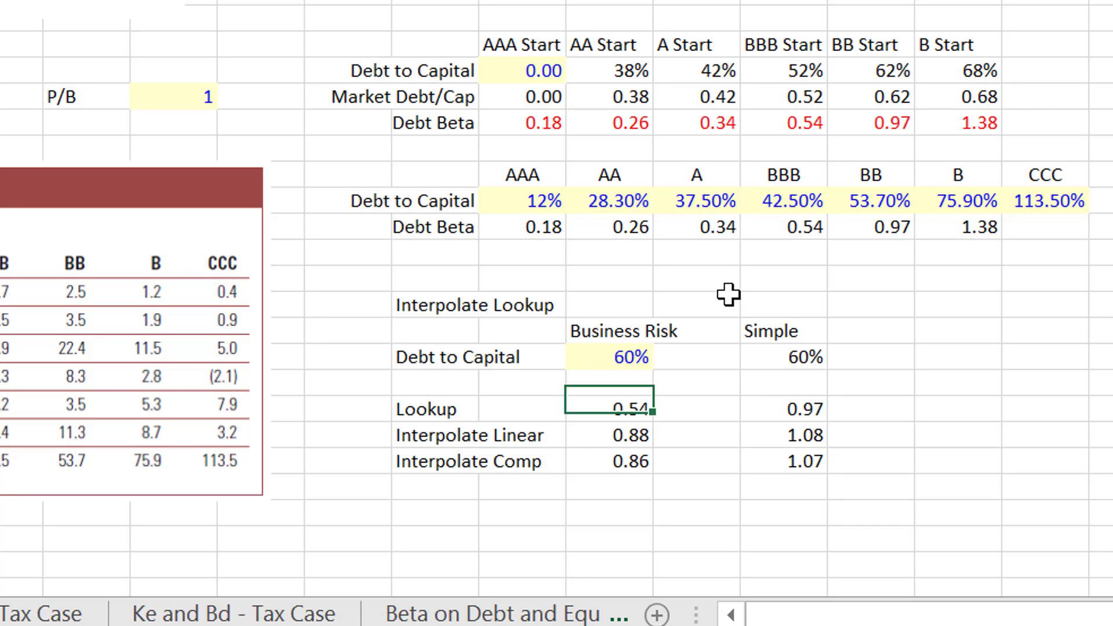
pyautogui.press('Up')
pyautogui.press('Up')
pyautogui.press('Up')
pyautogui.press('Up')
pyautogui.press('Up')
pyautogui.press('Up')
pyautogui.press('Up')
pyautogui.press('Up')
pyautogui.press('Up')
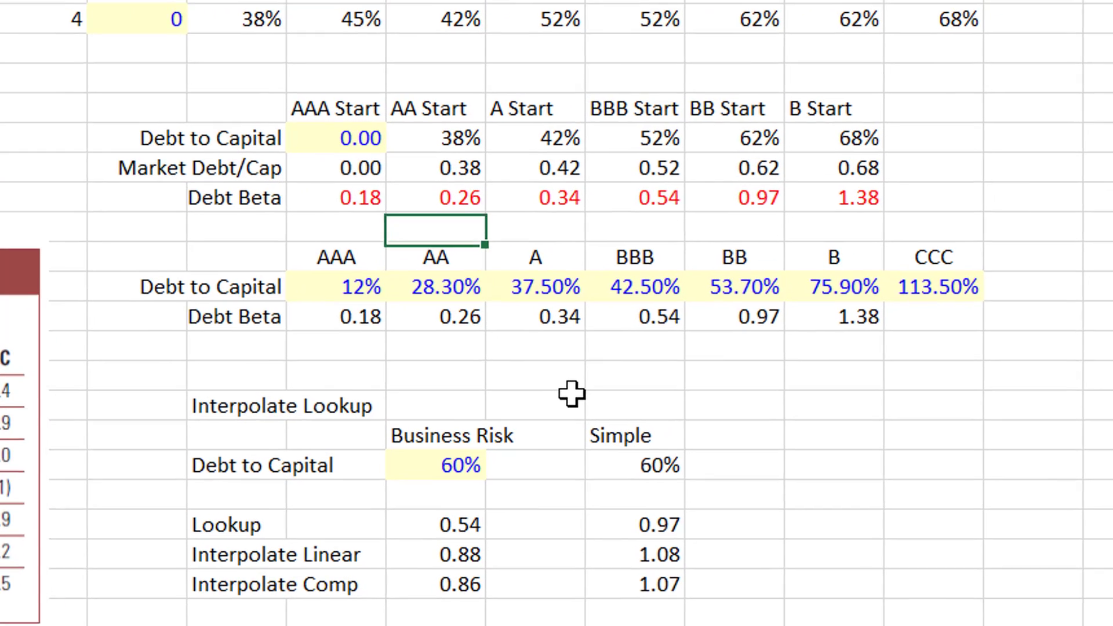
pyautogui.press('Up')
pyautogui.press('Up')
pyautogui.press('Up')
pyautogui.press('Left')
pyautogui.press('Right')
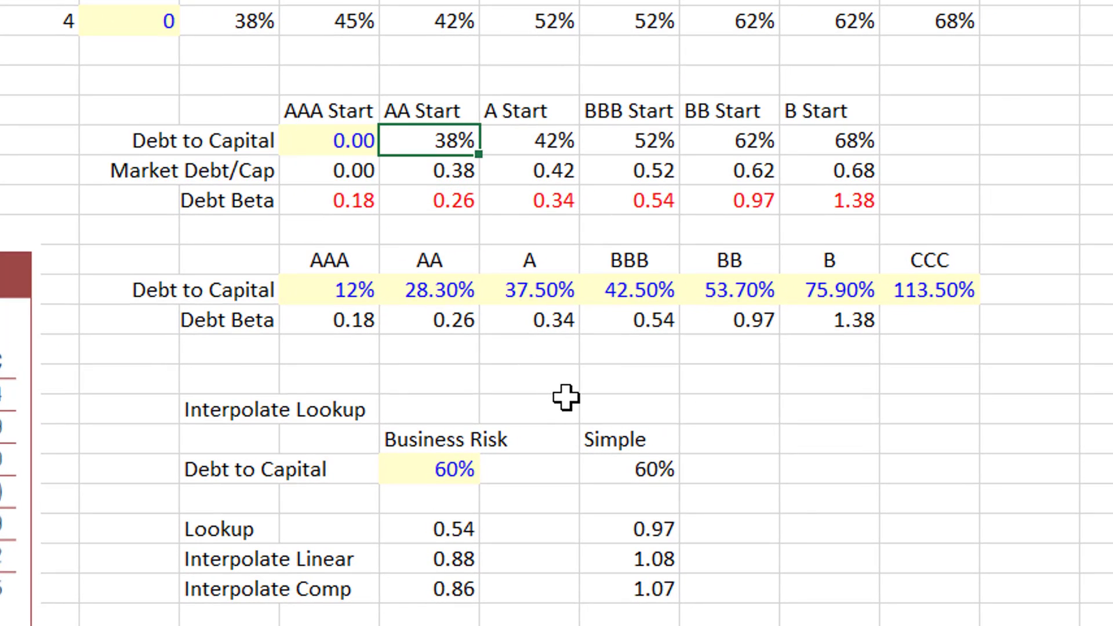
pyautogui.press('Left')
pyautogui.press('Right')
pyautogui.press('Down')
pyautogui.press('Right')
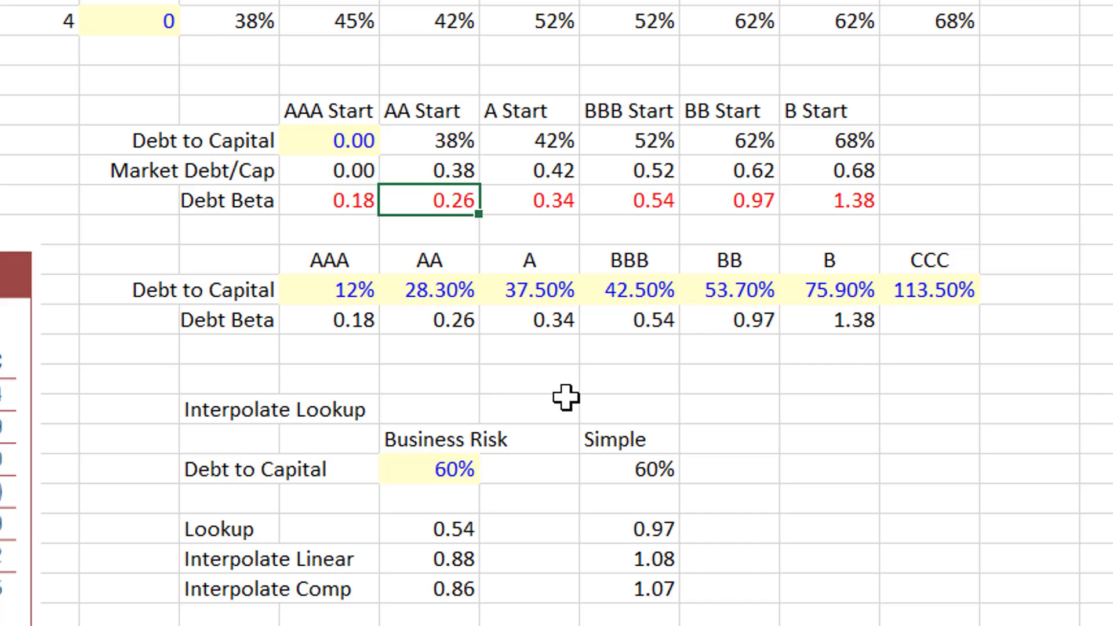
# - Trace the A Start debt to capital threshold and the debt betas from AA Start through BB Start
pyautogui.press('Right')
pyautogui.press('Up')
pyautogui.press('Up')
pyautogui.press('Left')
pyautogui.press('Right')
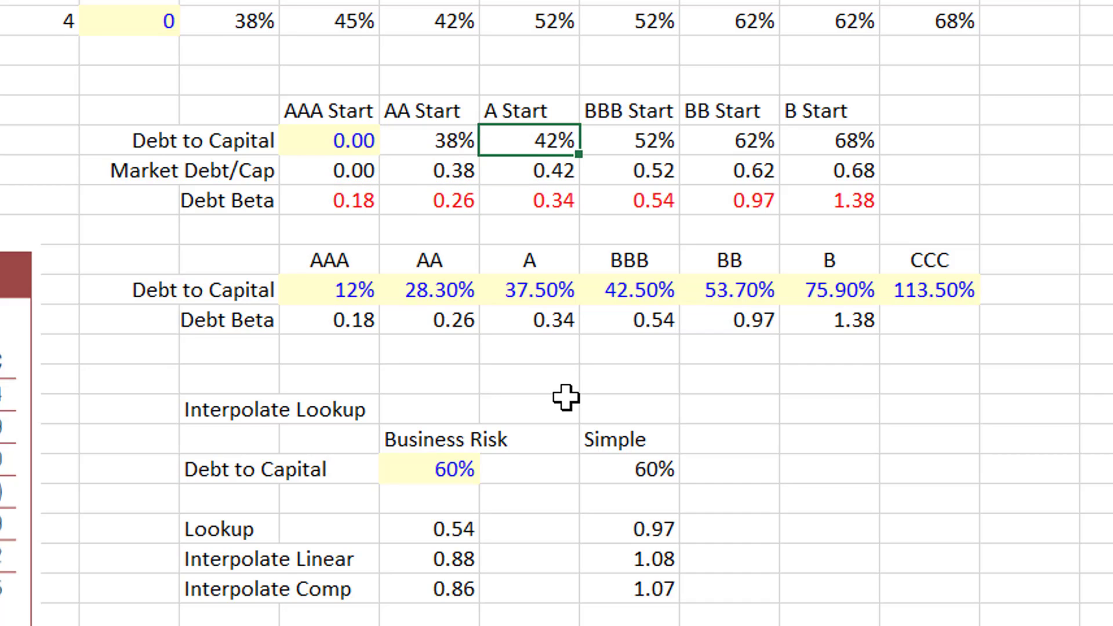
pyautogui.press('Down')
pyautogui.press('Down')
pyautogui.press('Left')
pyautogui.press('Right')
pyautogui.press('Left')
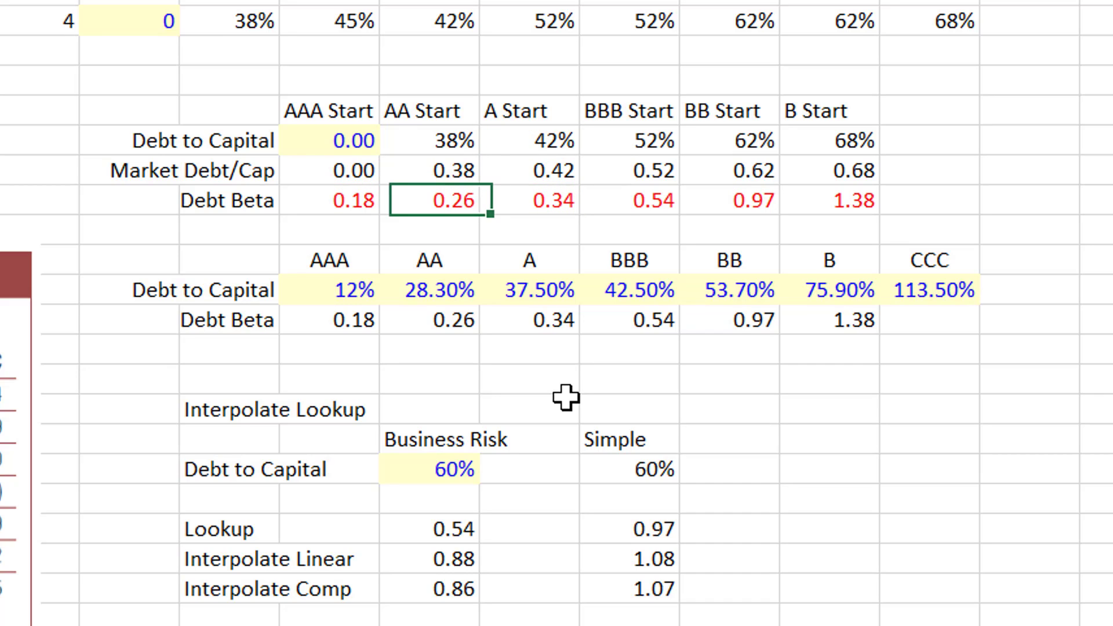
pyautogui.press('Right')
pyautogui.press('Right')
pyautogui.press('Right')
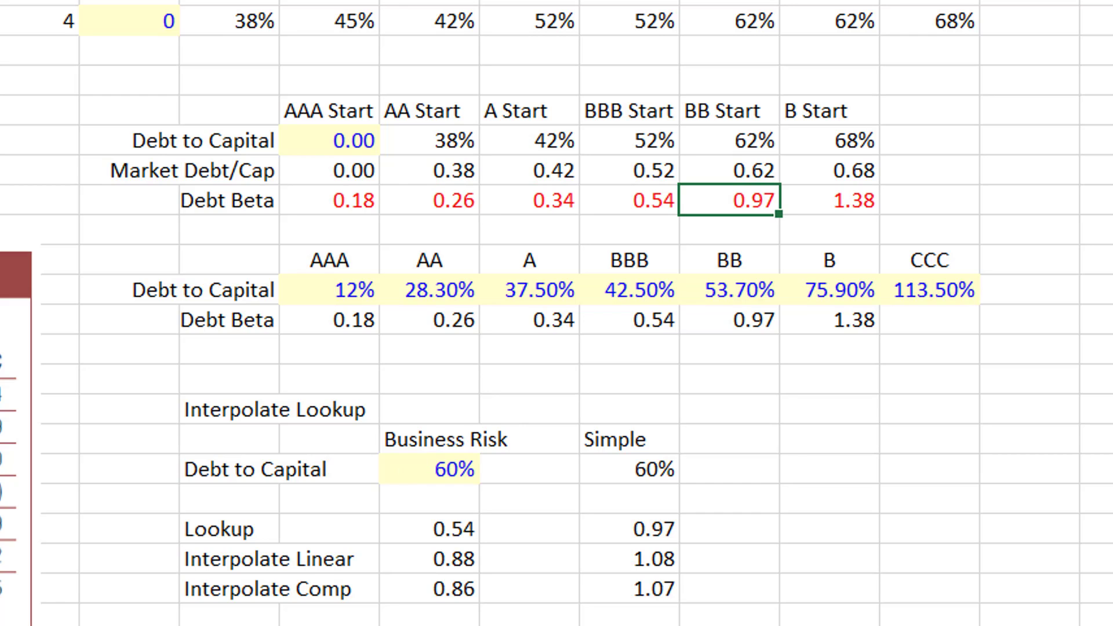
# - Switch to the Courses folder in File Explorer and open the Chapter 1. Models and Analysis folder
pyautogui.click(348, 625)
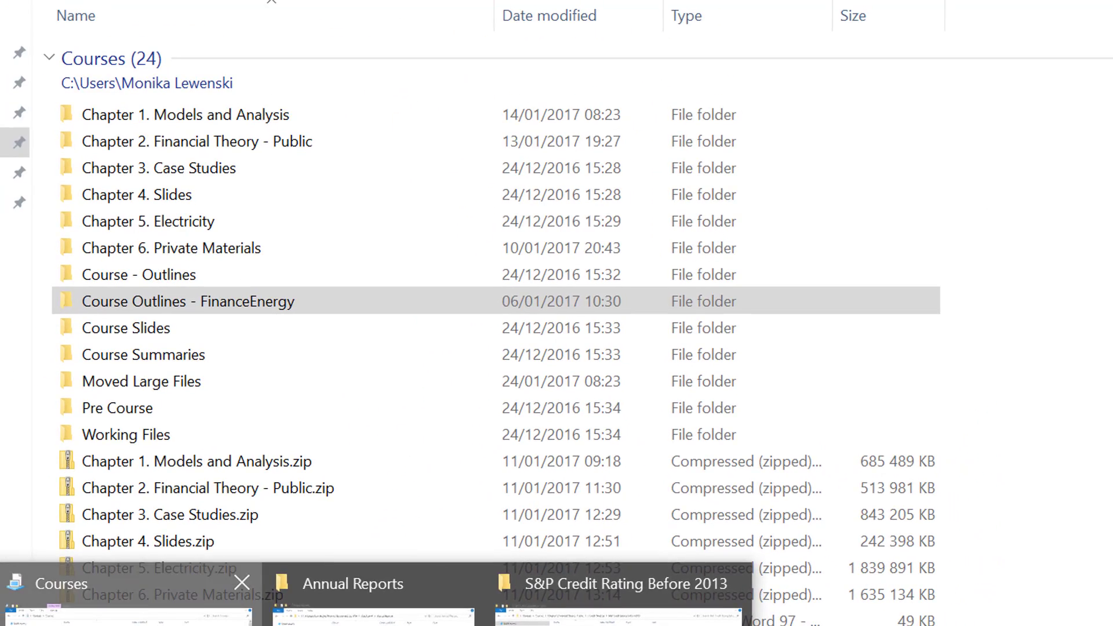
pyautogui.click(127, 609)
pyautogui.doubleClick(154, 141)
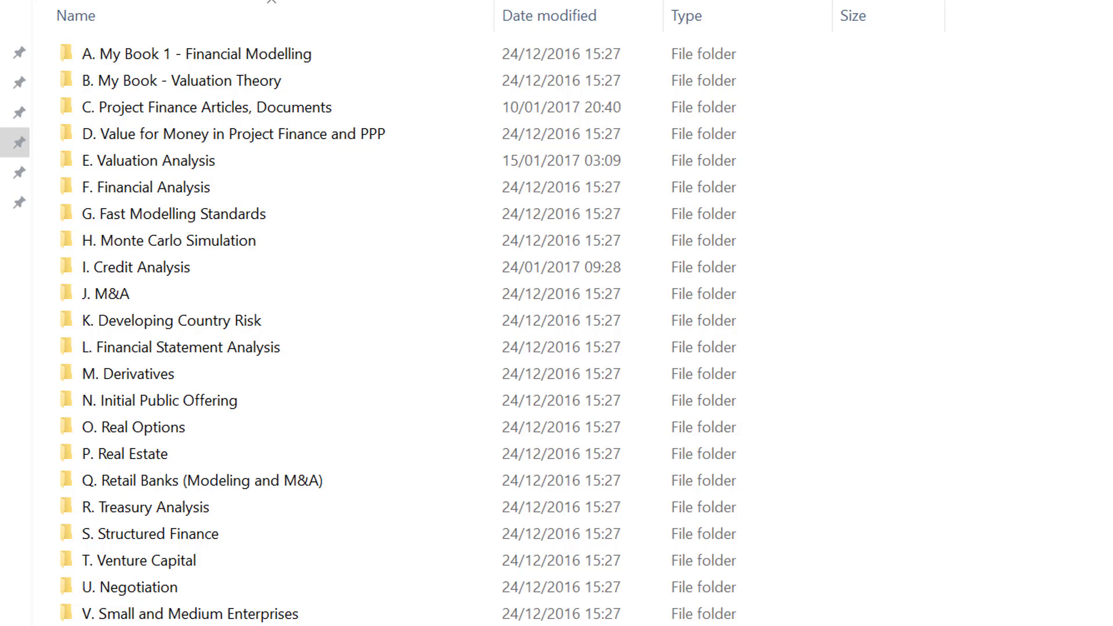
pyautogui.hotkey('alt', 'Left')
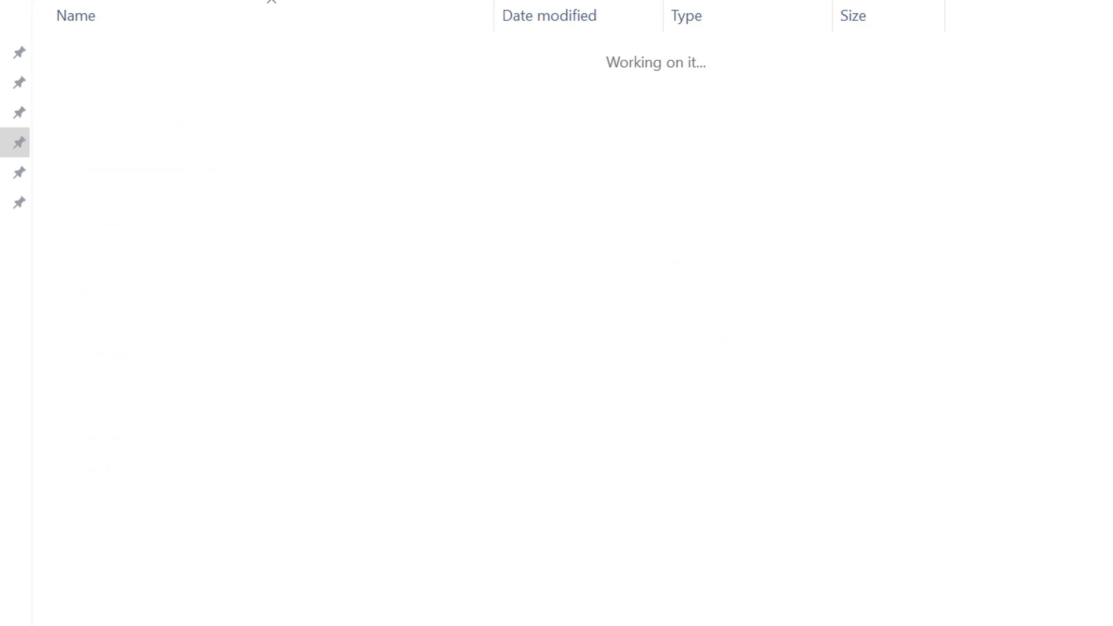
pyautogui.click(142, 119)
pyautogui.doubleClick(142, 119)
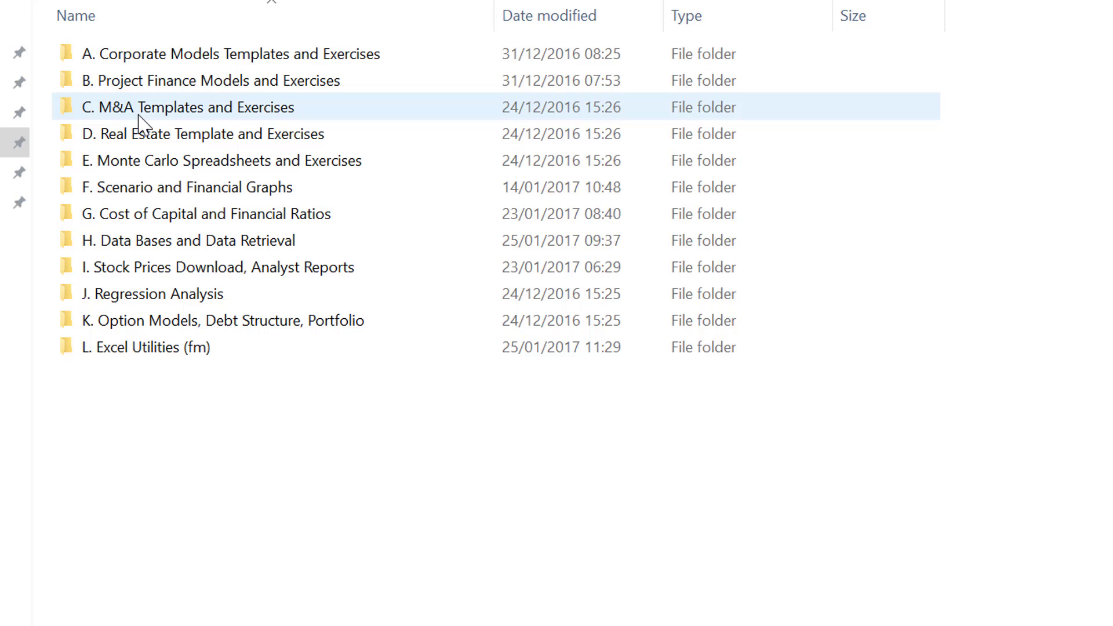
# - Open the Lookup and Interpolate.xlsm workbook from the L. Excel Utilities (fm) folder
pyautogui.doubleClick(125, 352)
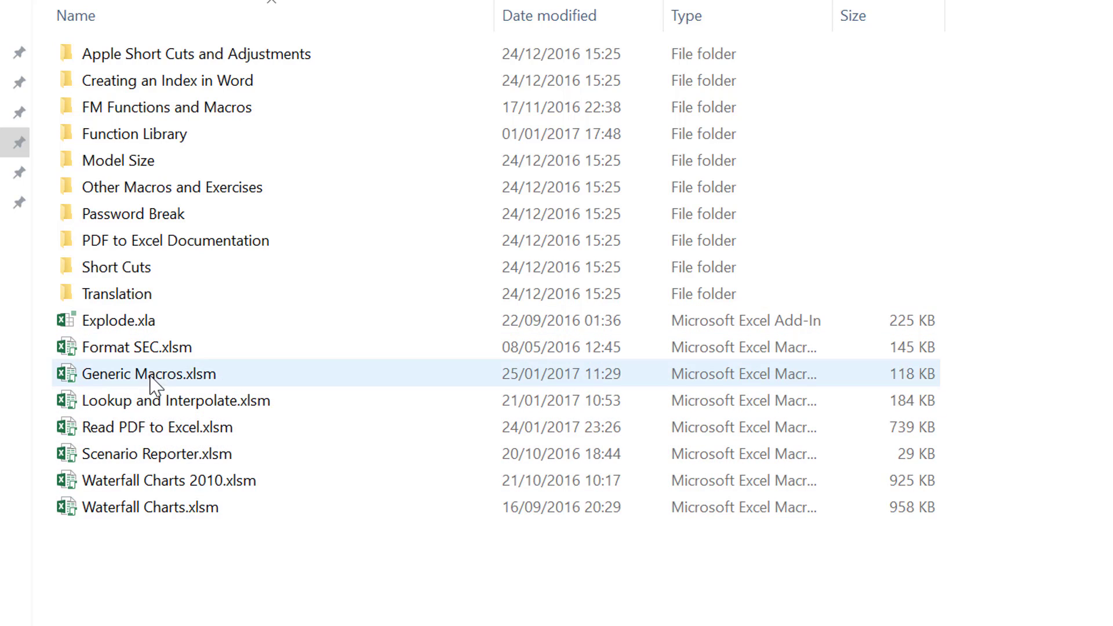
pyautogui.click(134, 413)
pyautogui.doubleClick(135, 412)
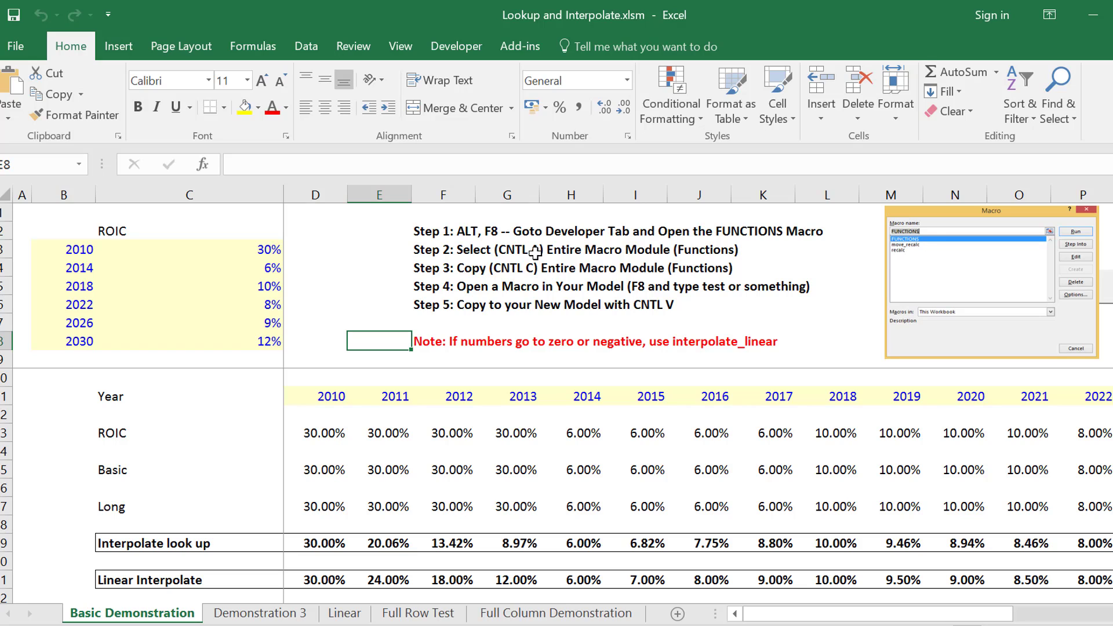
# - Open the code of the FUNCTIONS macro, select the entire module, and close the code editor
pyautogui.hotkey('alt', 'F8')
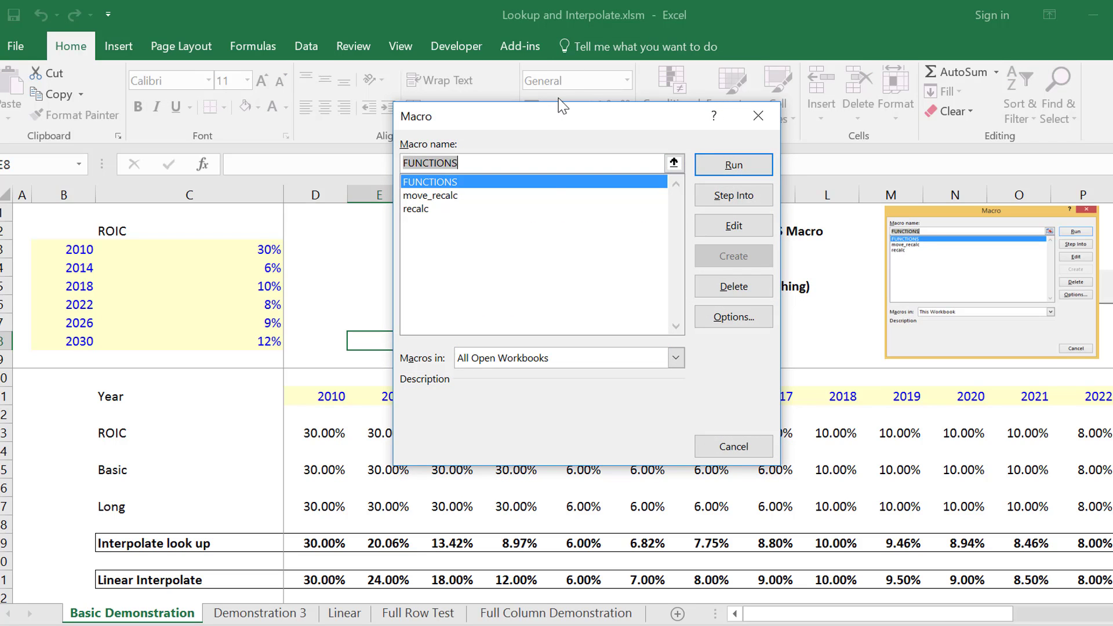
pyautogui.moveTo(469, 124); pyautogui.dragTo(988, 108)
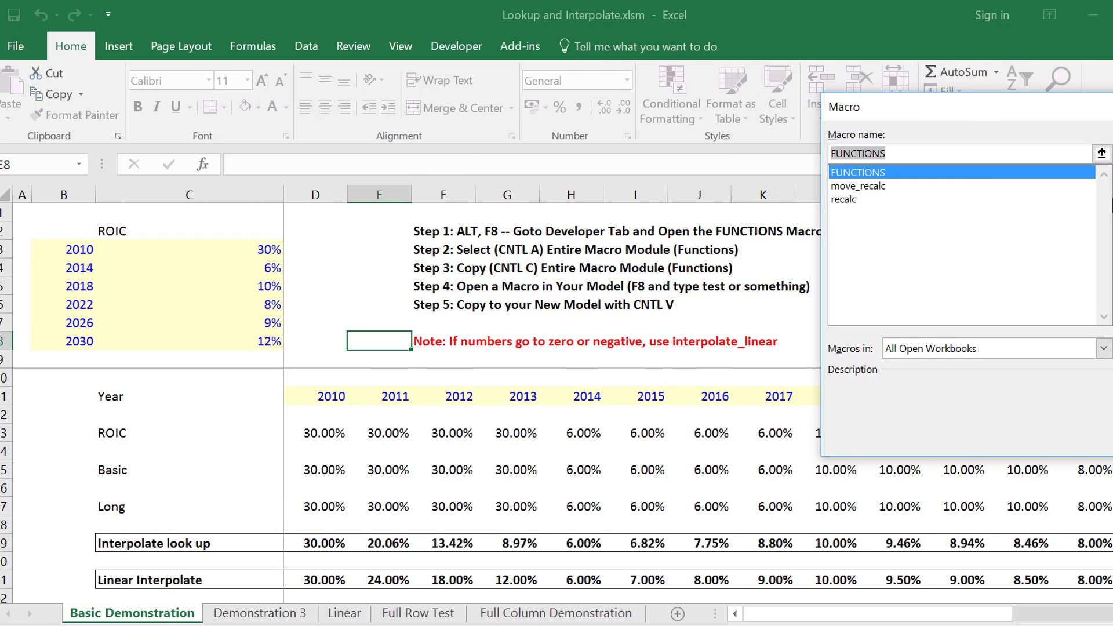
pyautogui.hotkey('alt', 'e')
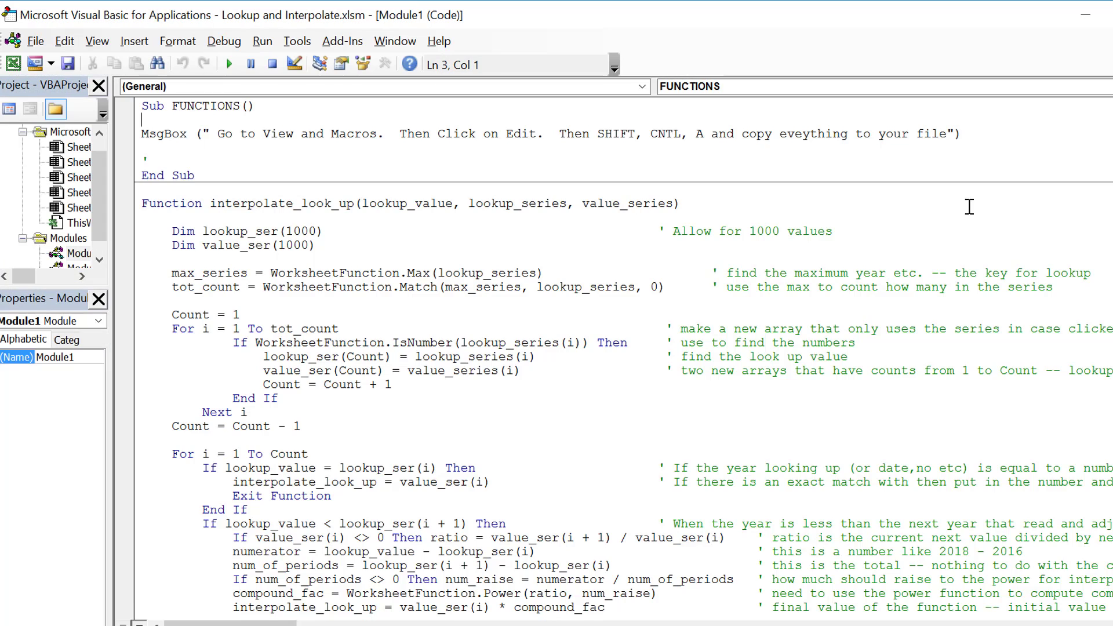
pyautogui.hotkey('ctrl', 'a')
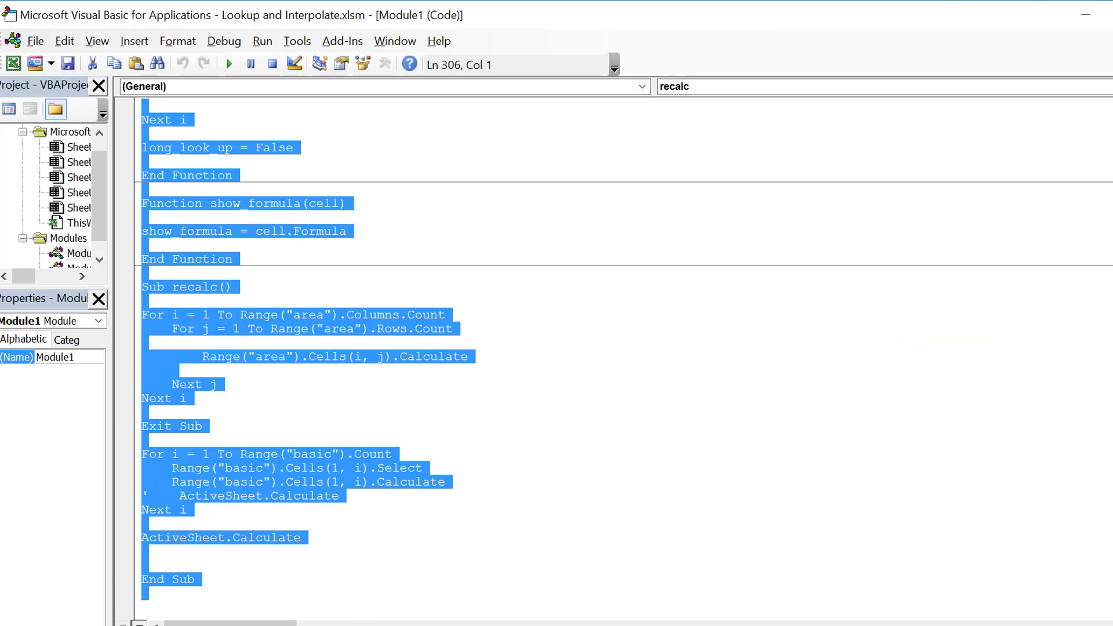
pyautogui.hotkey('alt', 'F4')
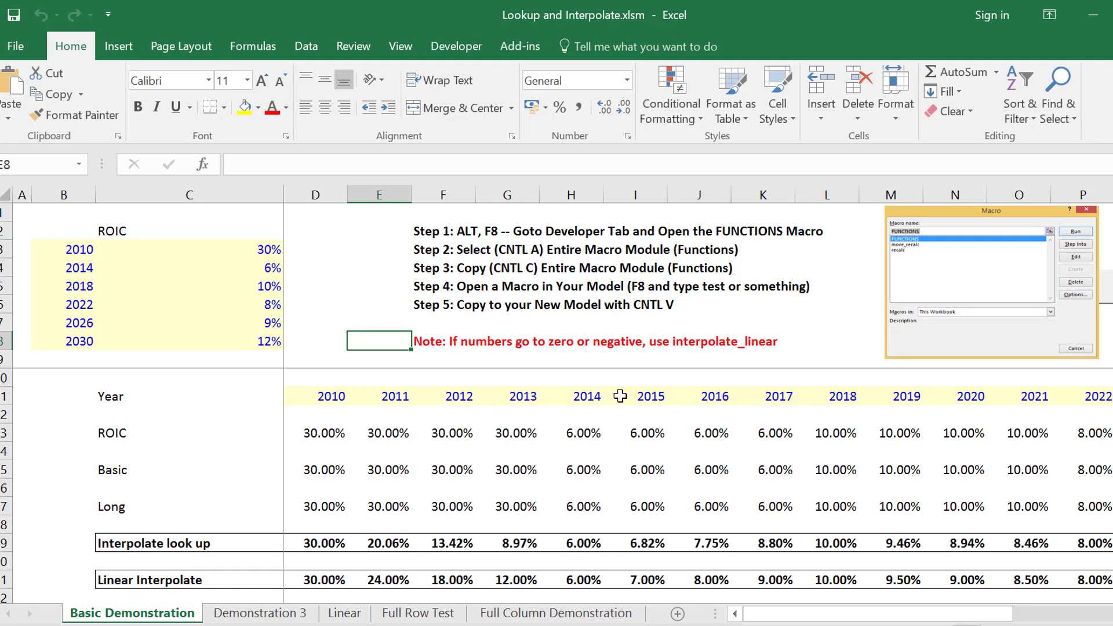
# - Switch to the Debt Beta.xlsm workbook and open the code of its own FUNCTIONS macro, listing only macros in This Workbook
pyautogui.hotkey('alt', 'Tab')
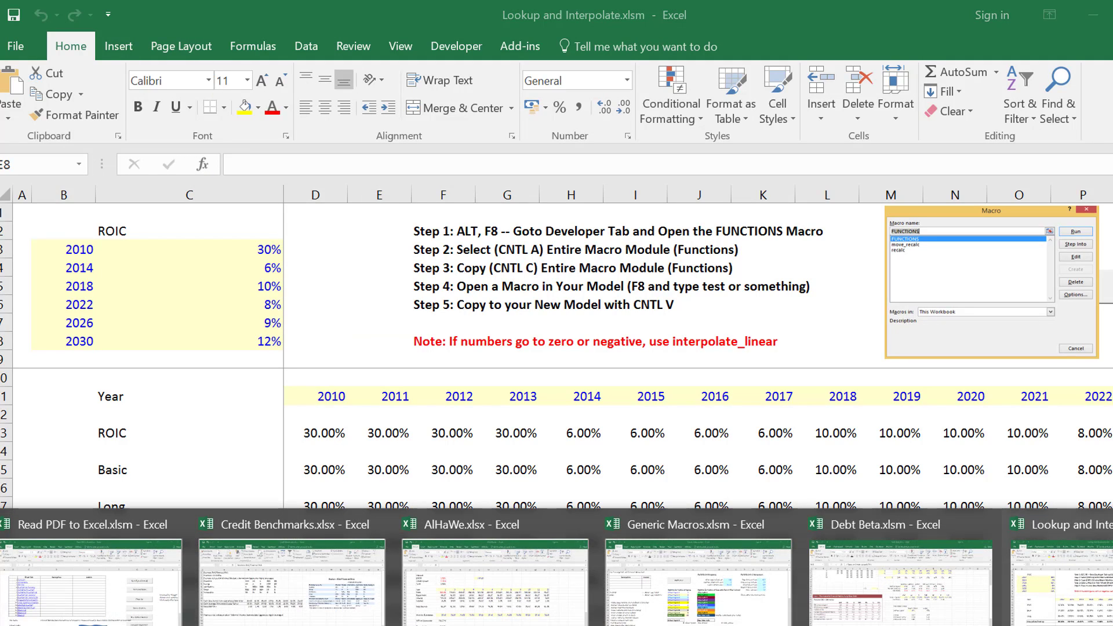
pyautogui.moveTo(951, 587)
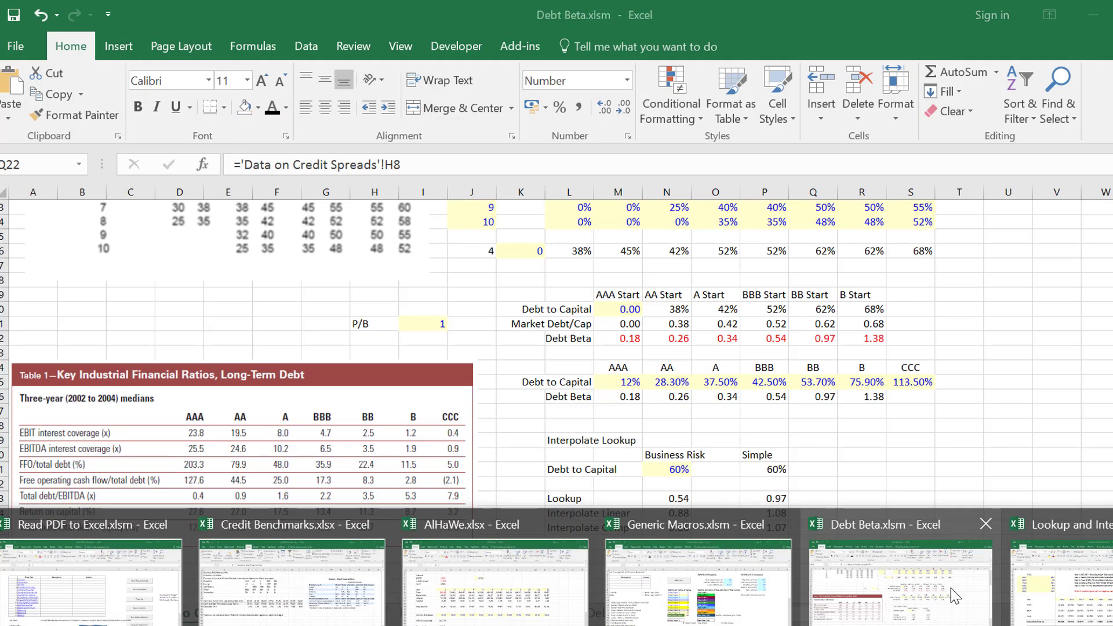
pyautogui.click(917, 579)
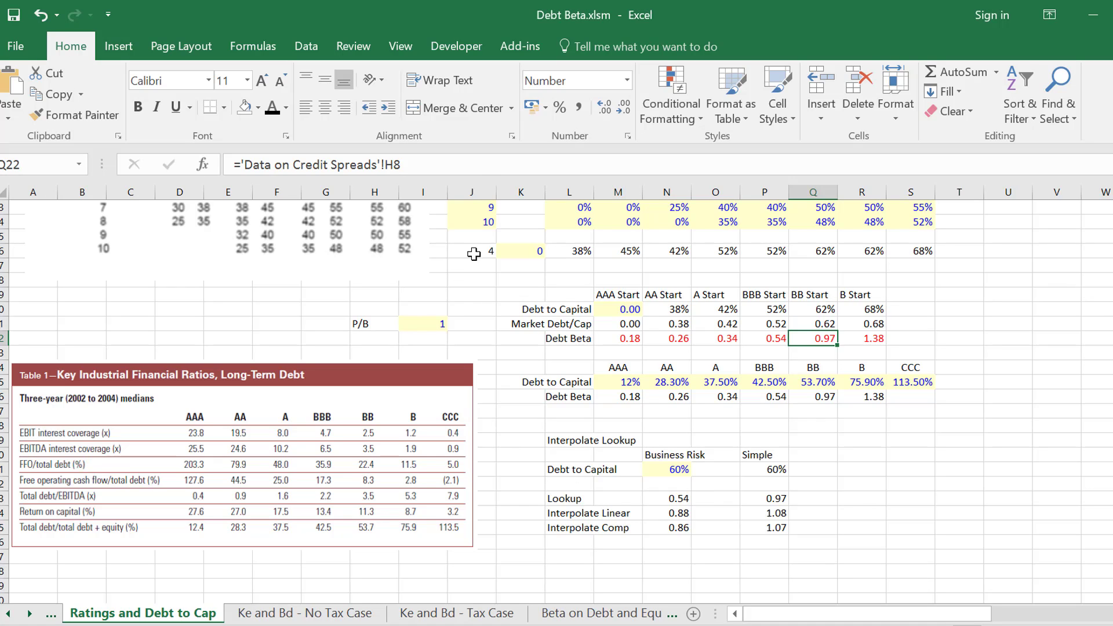
pyautogui.click(456, 47)
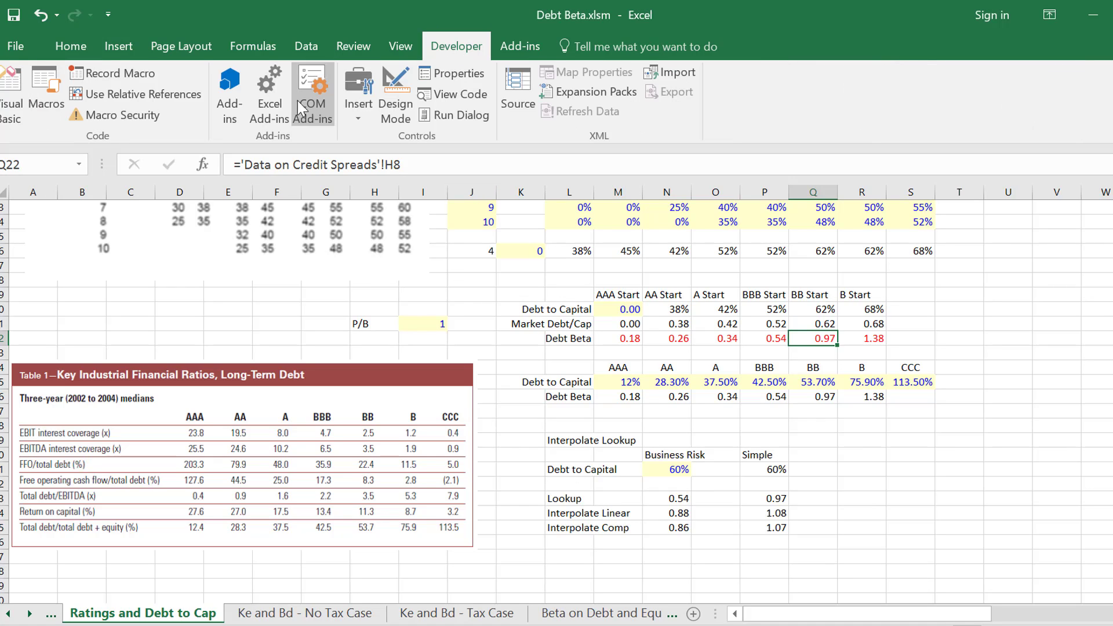
pyautogui.click(46, 90)
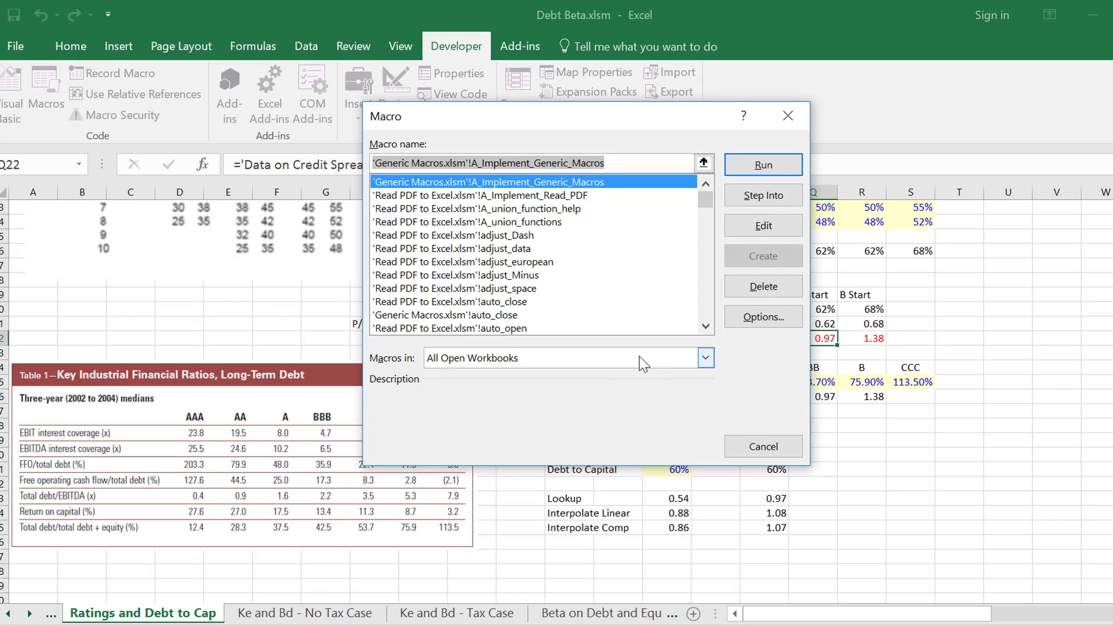
pyautogui.click(642, 363)
pyautogui.click(540, 390)
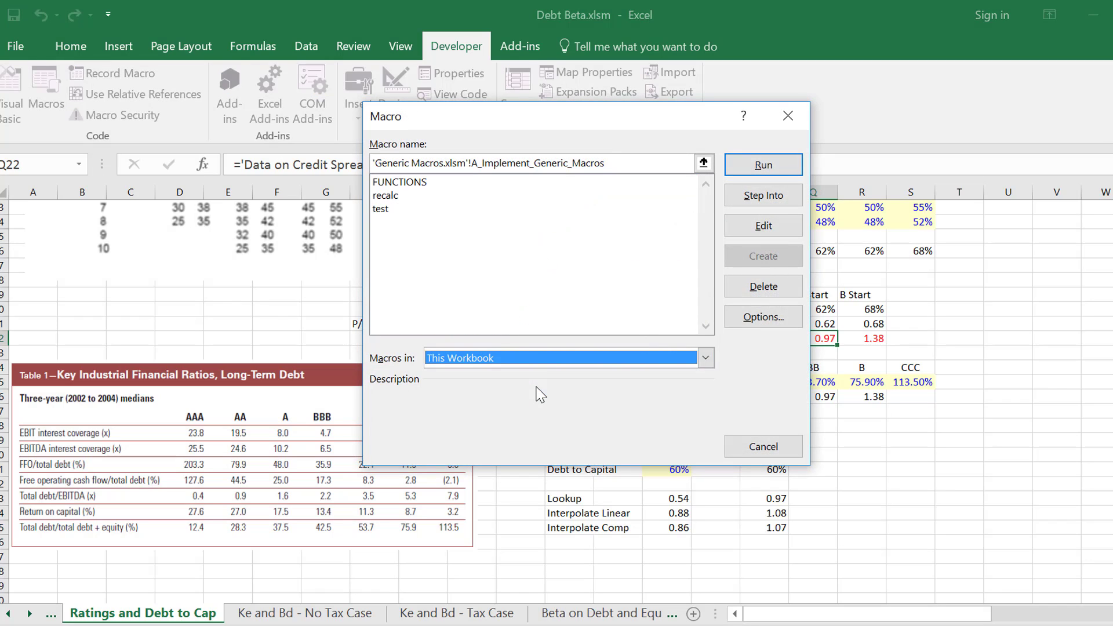
pyautogui.click(396, 183)
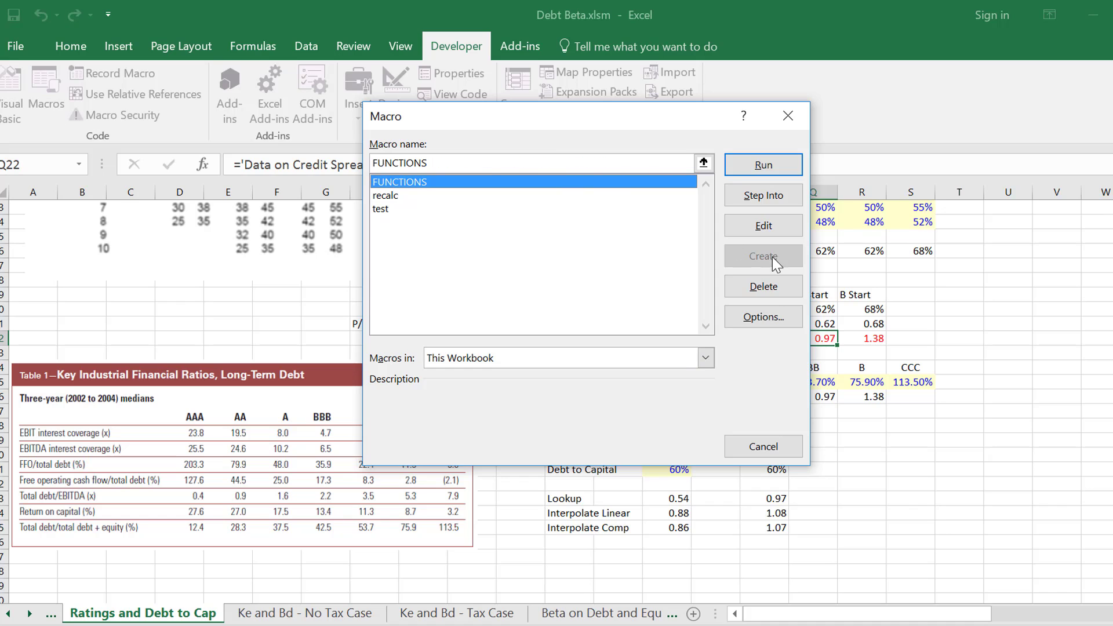
pyautogui.click(773, 219)
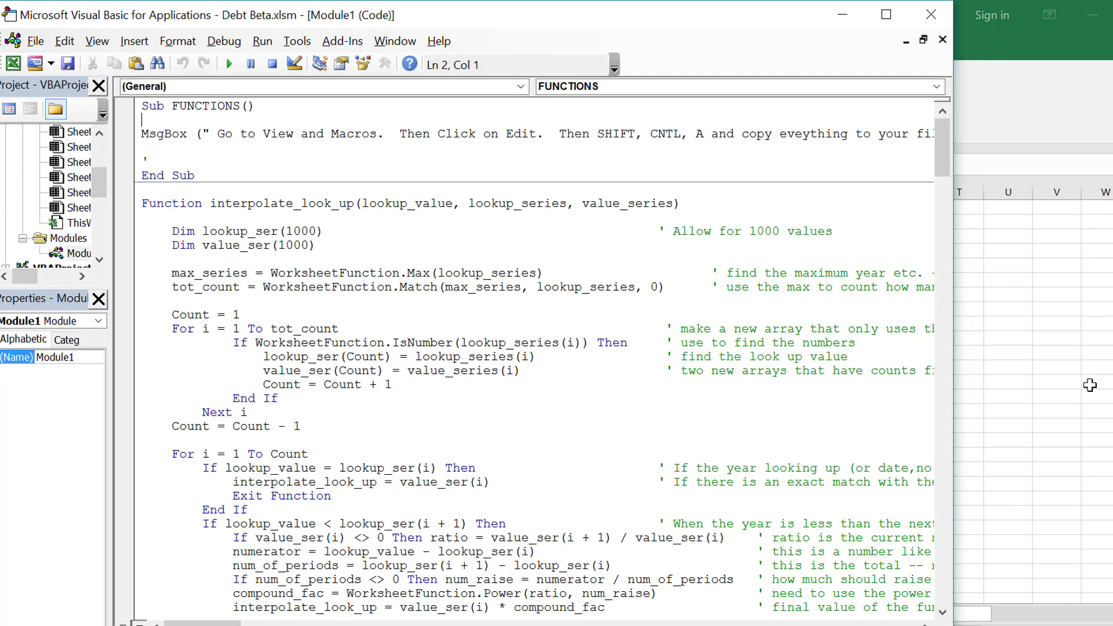
# - Start the Business Risk Interpolate Linear formula with interpolate_look_up_linear, using the Business Risk debt to capital in N31 as the lookup value
pyautogui.click(1022, 422)
pyautogui.press('Down')
pyautogui.press('Down')
pyautogui.press('Down')
pyautogui.press('Down')
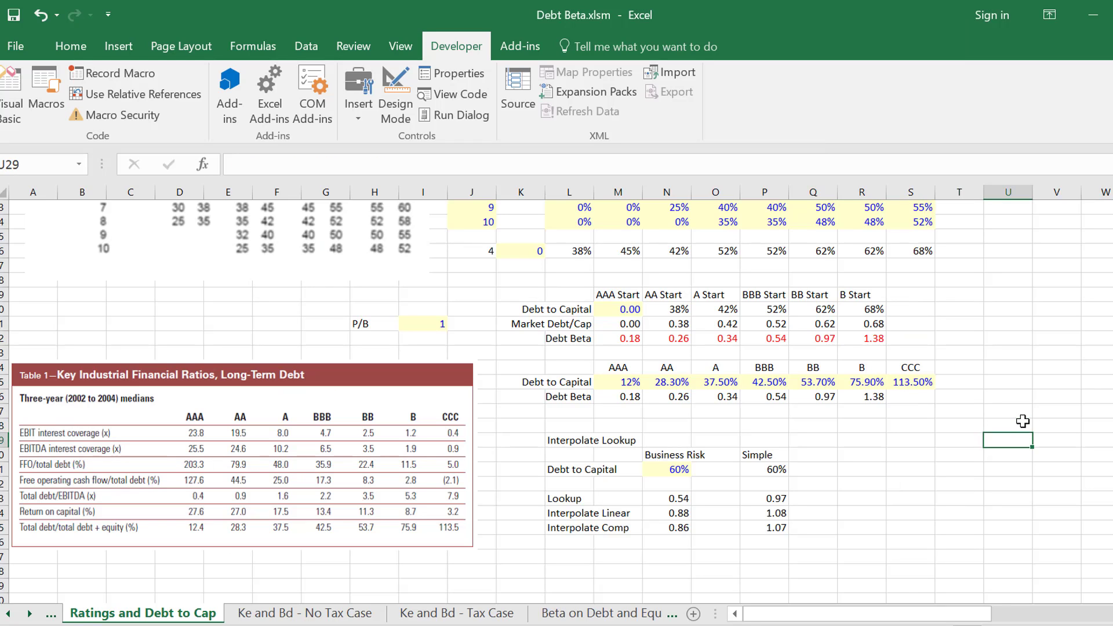
pyautogui.press('Left')
pyautogui.press('Left')
pyautogui.press('Left')
pyautogui.press('Left')
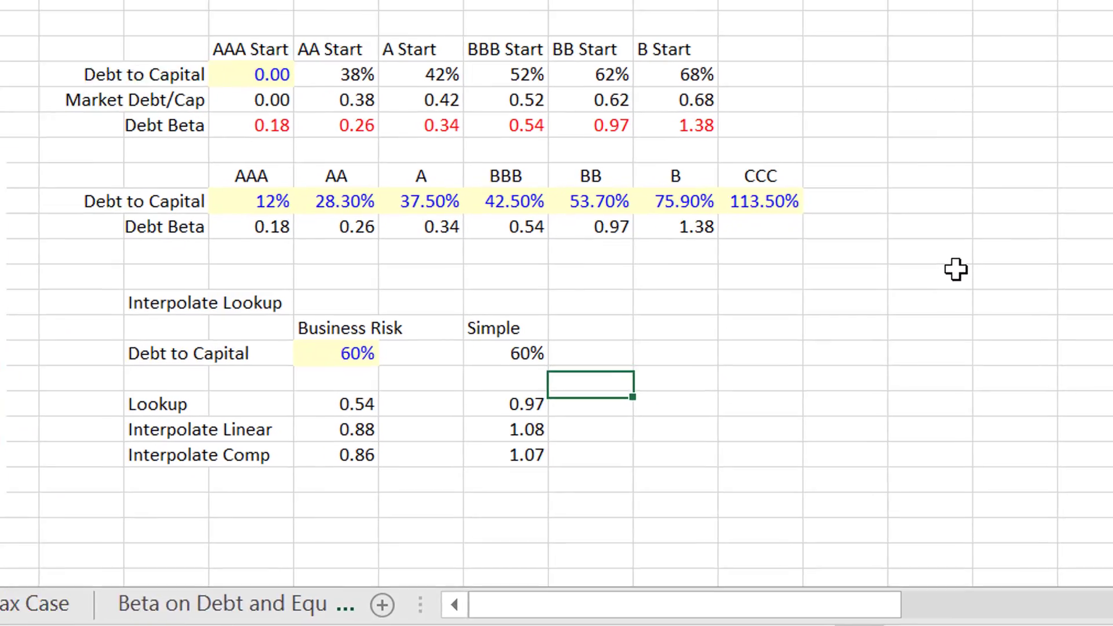
pyautogui.press('Down')
pyautogui.press('Down')
pyautogui.press('Left')
pyautogui.press('Left')
pyautogui.press('Left')
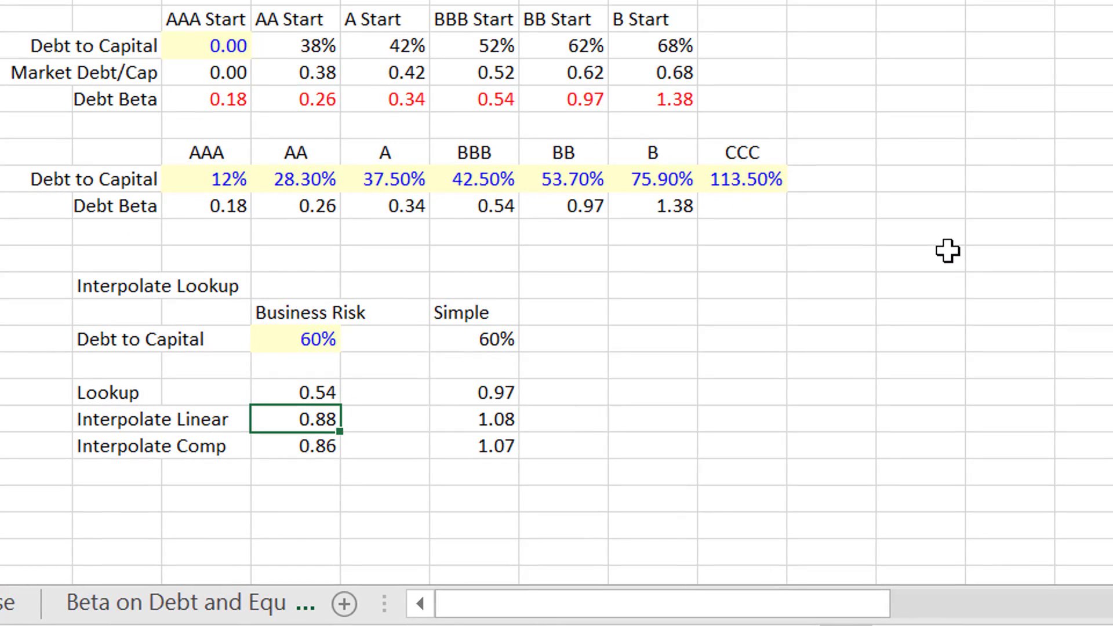
pyautogui.write('=in')
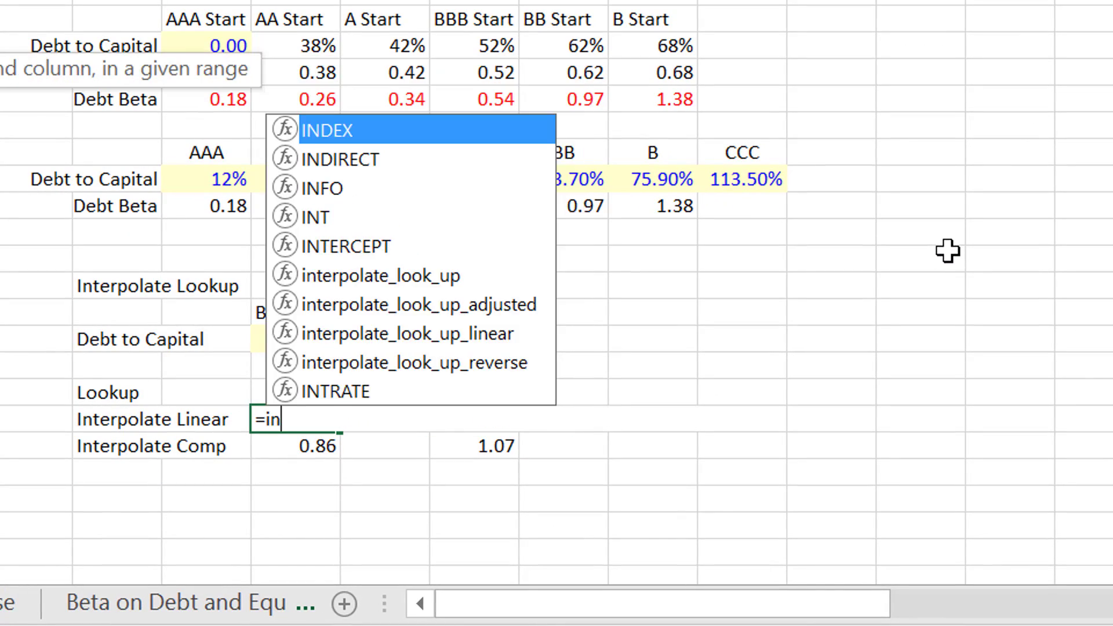
pyautogui.press('Down')
pyautogui.press('Down')
pyautogui.press('Down')
pyautogui.press('Down')
pyautogui.press('Down')
pyautogui.press('Down')
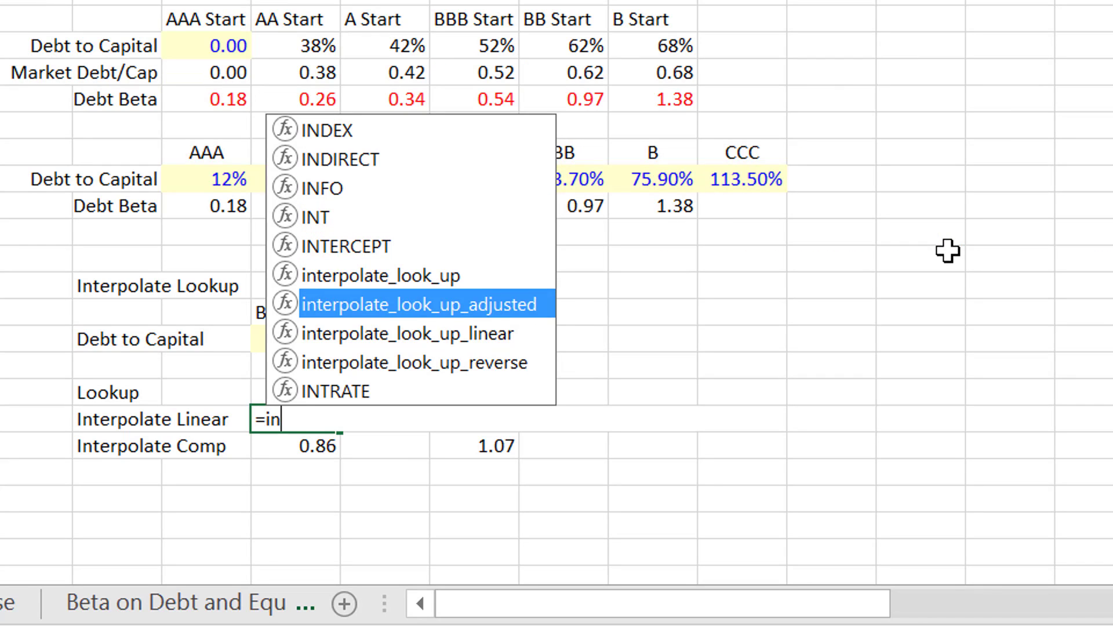
pyautogui.press('Down')
pyautogui.press('Tab')
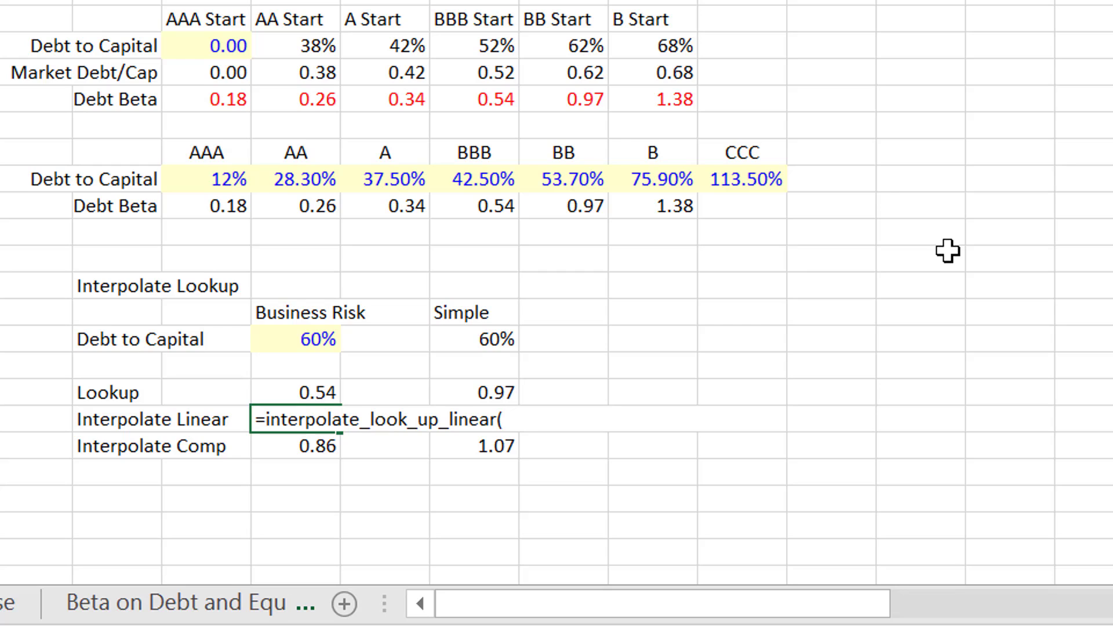
pyautogui.press('Up')
pyautogui.press('Up')
pyautogui.press('Up')
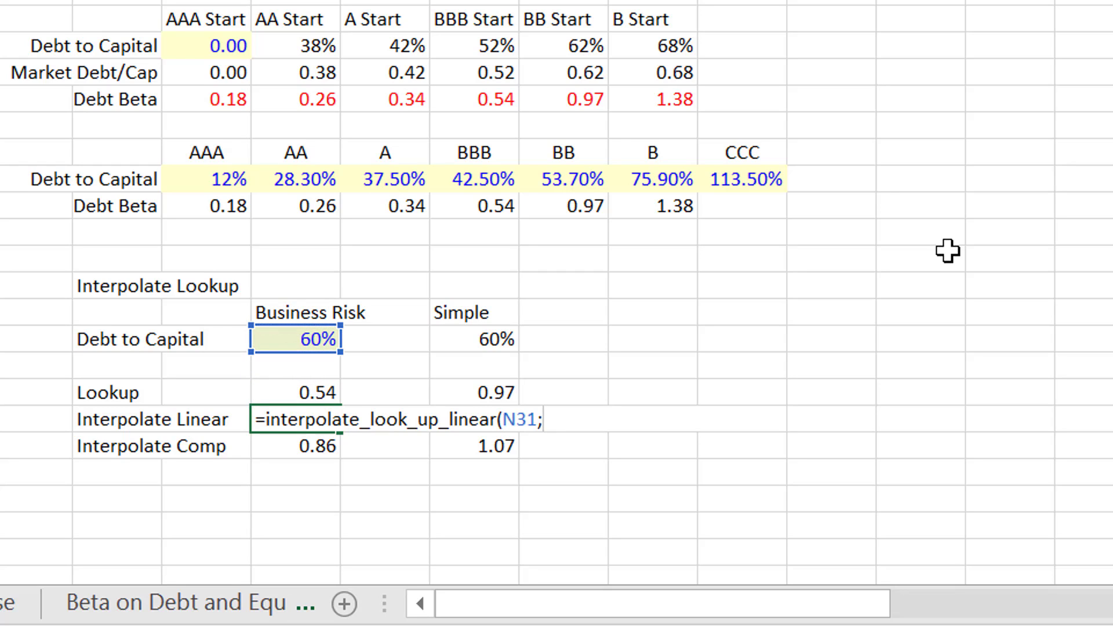
# - Add the Debt to Capital range M20:R20, from AAA Start through B Start, as the lookup series of the linear interpolation formula
pyautogui.write(';')
pyautogui.press('Up')
pyautogui.press('Up')
pyautogui.press('Up')
pyautogui.press('Up')
pyautogui.press('Up')
pyautogui.press('Up')
pyautogui.press('Up')
pyautogui.press('Up')
pyautogui.press('Up')
pyautogui.press('Up')
pyautogui.press('Up')
pyautogui.press('Up')
pyautogui.press('Up')
pyautogui.press('Up')
pyautogui.press('Left')
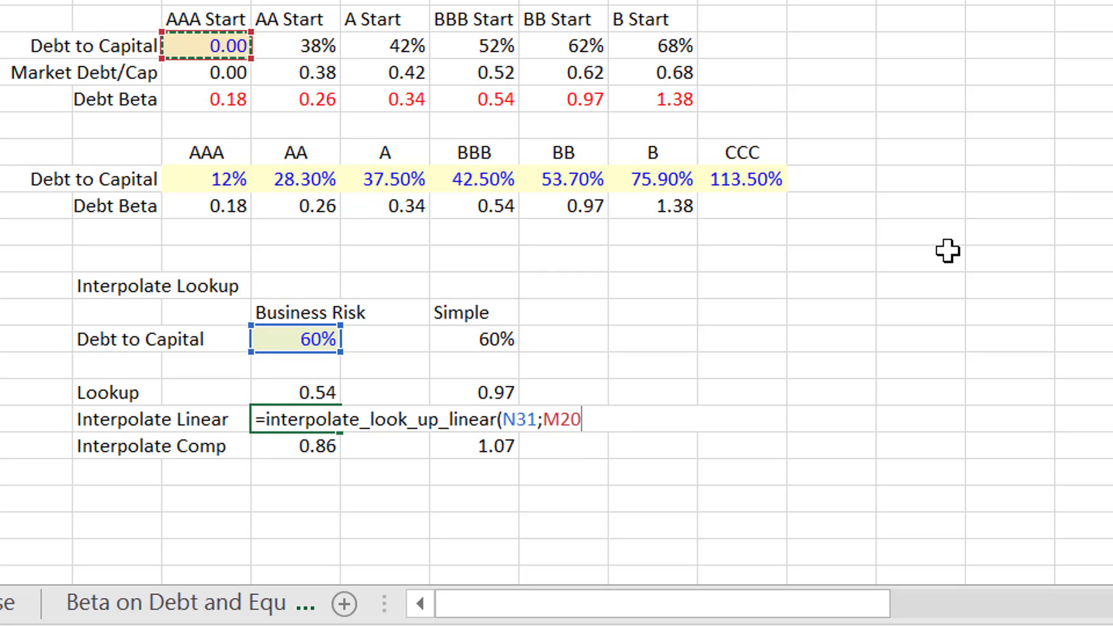
pyautogui.hotkey('shift', 'Right')
pyautogui.hotkey('shift', 'Right')
pyautogui.hotkey('shift', 'Right')
pyautogui.hotkey('shift', 'Right')
pyautogui.hotkey('shift', 'Right')
# - Add the Debt Beta range M22:R22 as the value series and complete the Interpolate Linear formula
pyautogui.write(';')
pyautogui.press('Up')
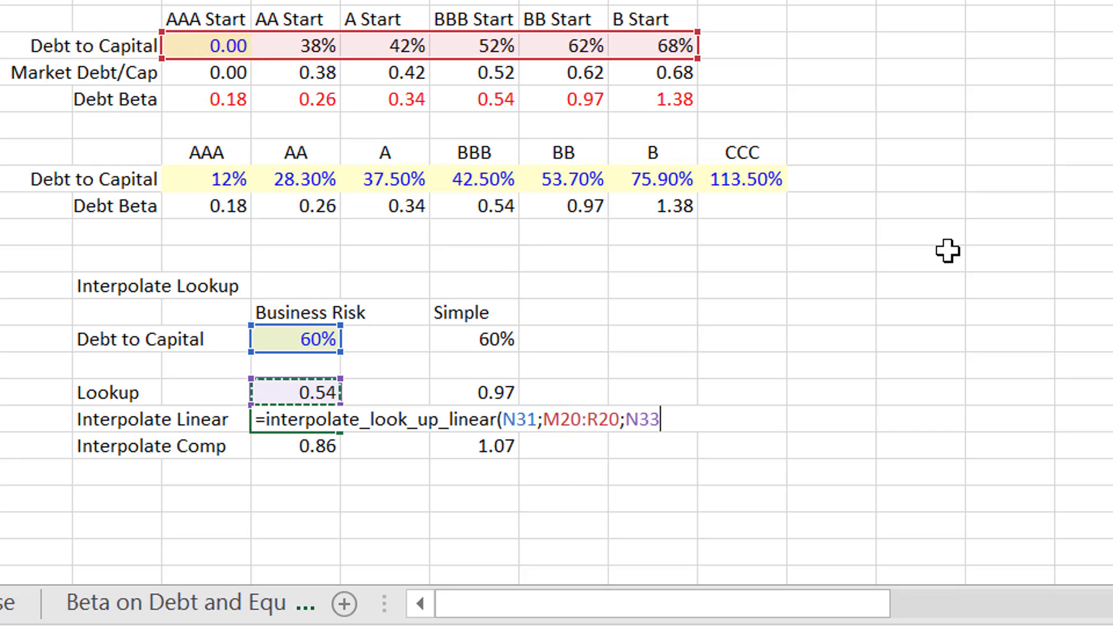
pyautogui.press('Up')
pyautogui.press('Up')
pyautogui.press('Up')
pyautogui.press('Up')
pyautogui.press('Up')
pyautogui.press('Up')
pyautogui.press('Up')
pyautogui.press('Up')
pyautogui.press('Up')
pyautogui.press('Up')
pyautogui.press('Up')
pyautogui.press('Left')
pyautogui.hotkey('shift', 'Right')
pyautogui.hotkey('shift', 'Right')
pyautogui.hotkey('shift', 'Right')
pyautogui.hotkey('shift', 'Right')
pyautogui.hotkey('shift', 'Right')
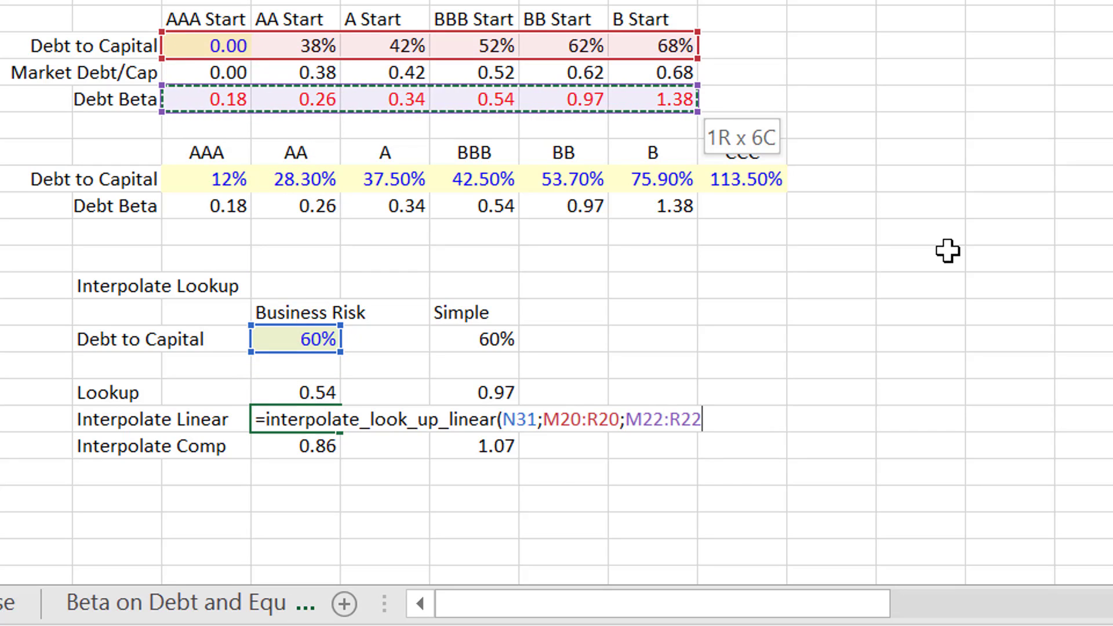
pyautogui.press('Return')
# - Set the Business Risk debt to capital to 50% and check the Interpolate Linear result
pyautogui.press('Up')
pyautogui.press('Up')
pyautogui.press('Up')
pyautogui.press('Up')
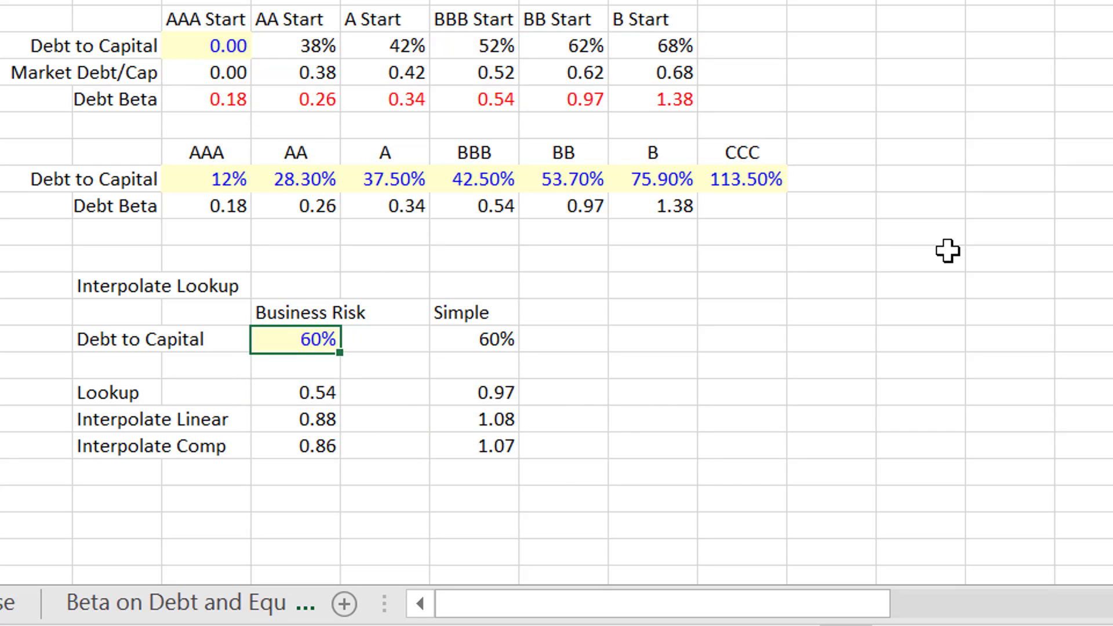
pyautogui.write('50')
pyautogui.press('Return')
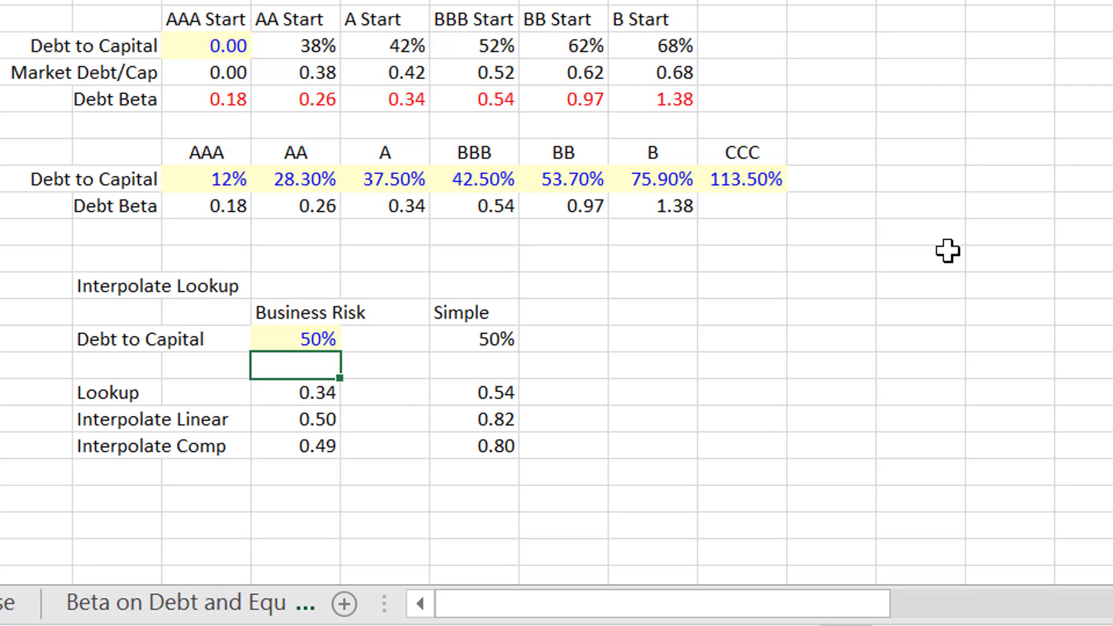
pyautogui.press('Down')
pyautogui.press('Down')
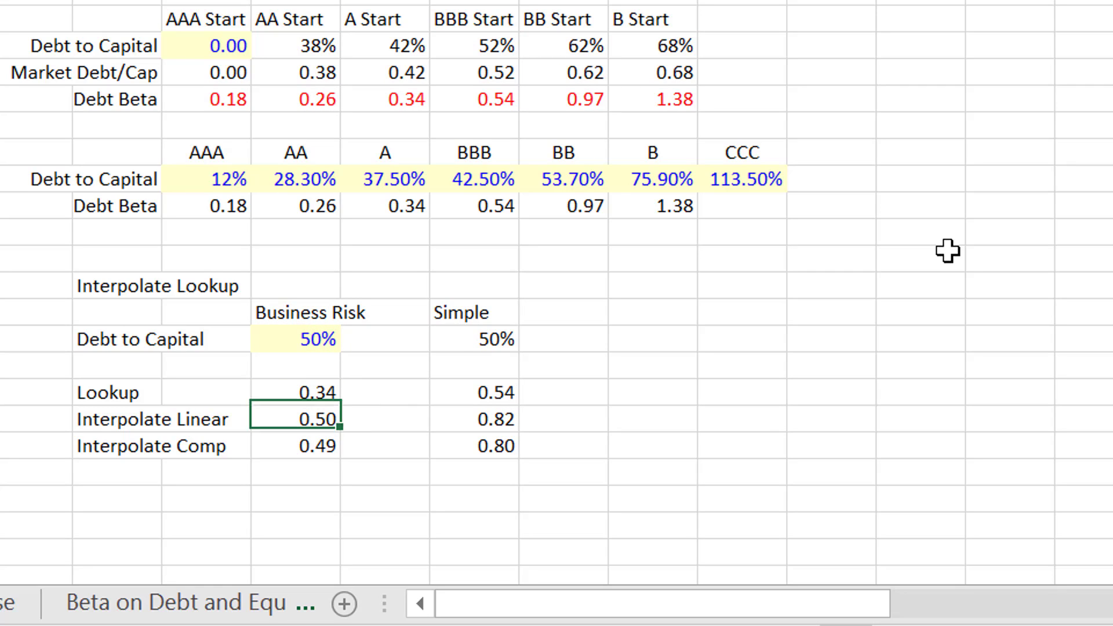
# - Set the Business Risk debt to capital to 55% to test the interpolated debt betas
pyautogui.press('Up')
pyautogui.press('Up')
pyautogui.press('Up')
pyautogui.write('55')
pyautogui.press('Return')
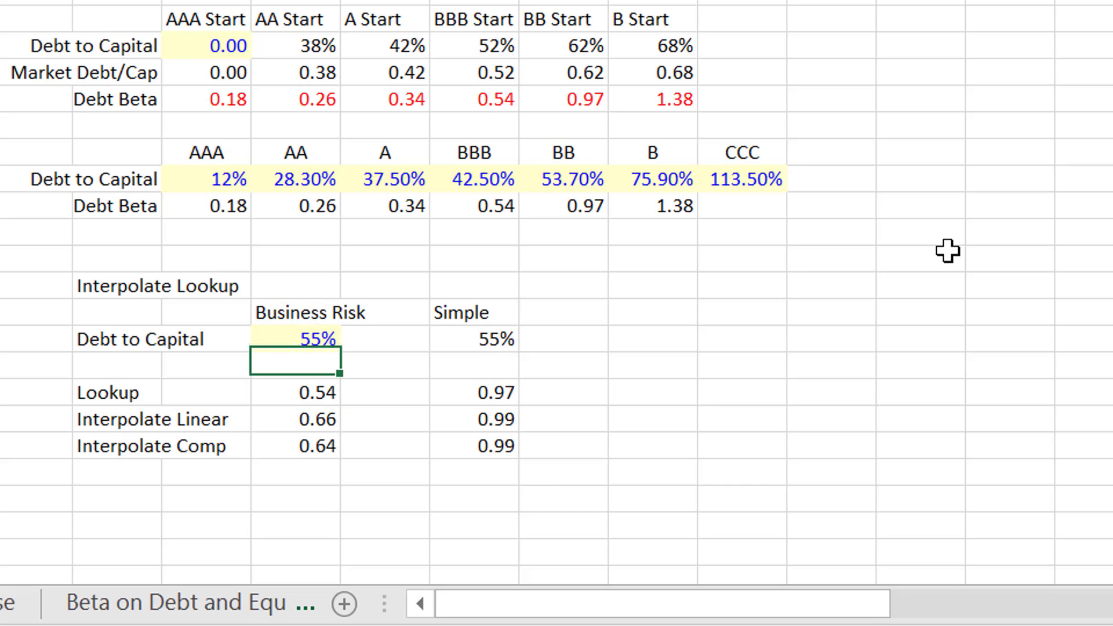
# - Return the Business Risk debt to capital input to 60%
pyautogui.press('Up')
pyautogui.write('60')
pyautogui.press('Return')
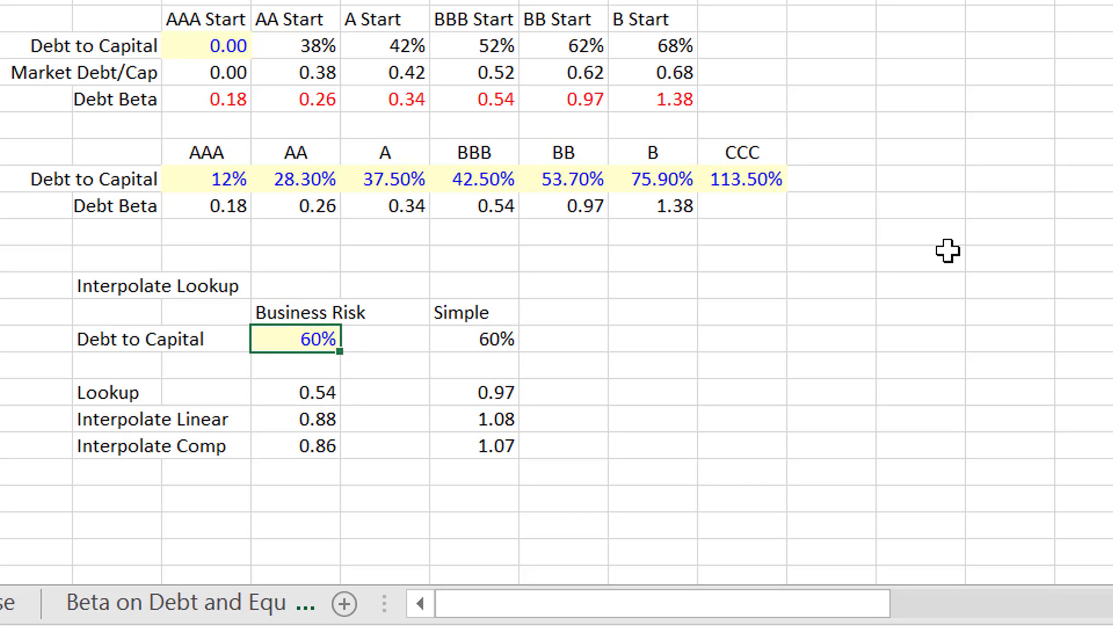
# - Start the Business Risk Interpolate Comp formula with interpolate_look_up, using the debt to capital in N31 as the lookup value
pyautogui.press('Up')
pyautogui.press('Down')
pyautogui.press('Down')
pyautogui.press('Down')
pyautogui.press('Down')
pyautogui.write('=in')
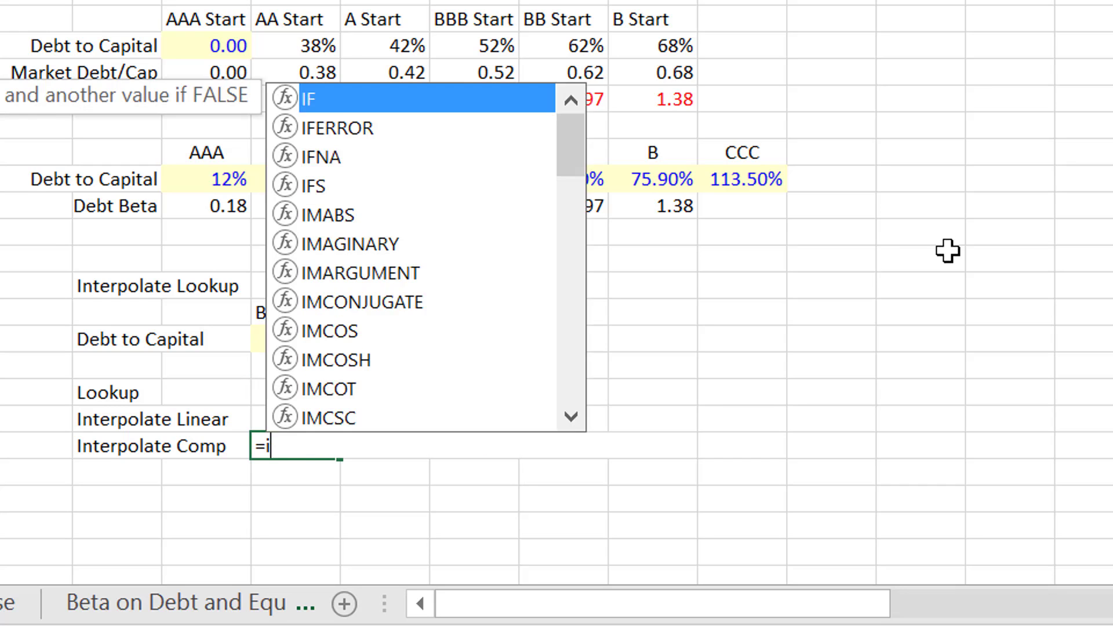
pyautogui.press('Down')
pyautogui.press('Down')
pyautogui.press('Down')
pyautogui.press('Down')
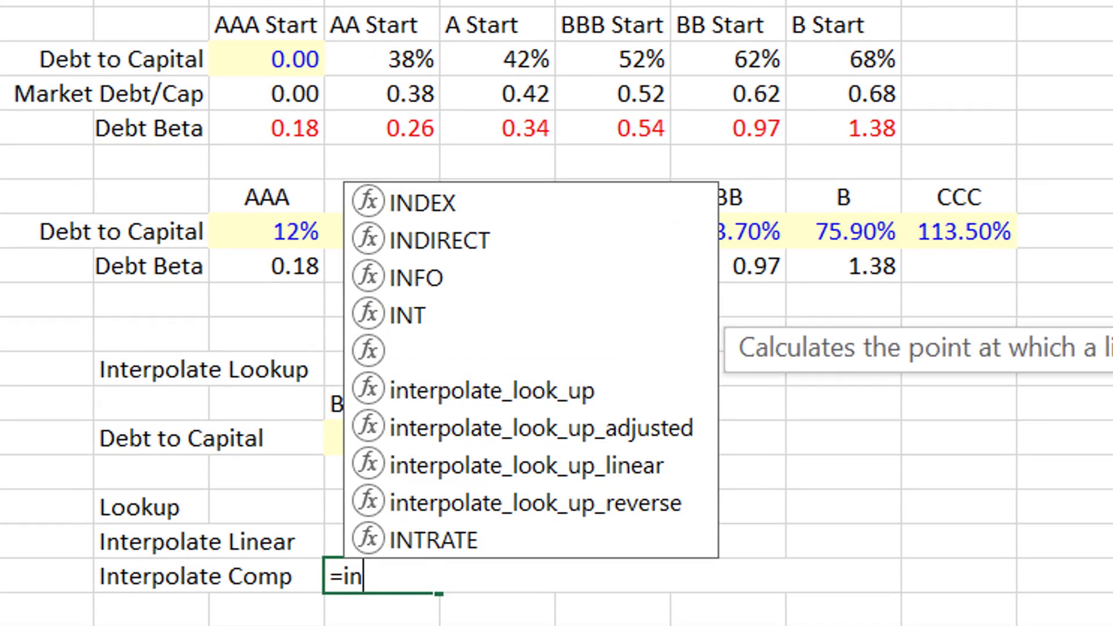
pyautogui.press('Down')
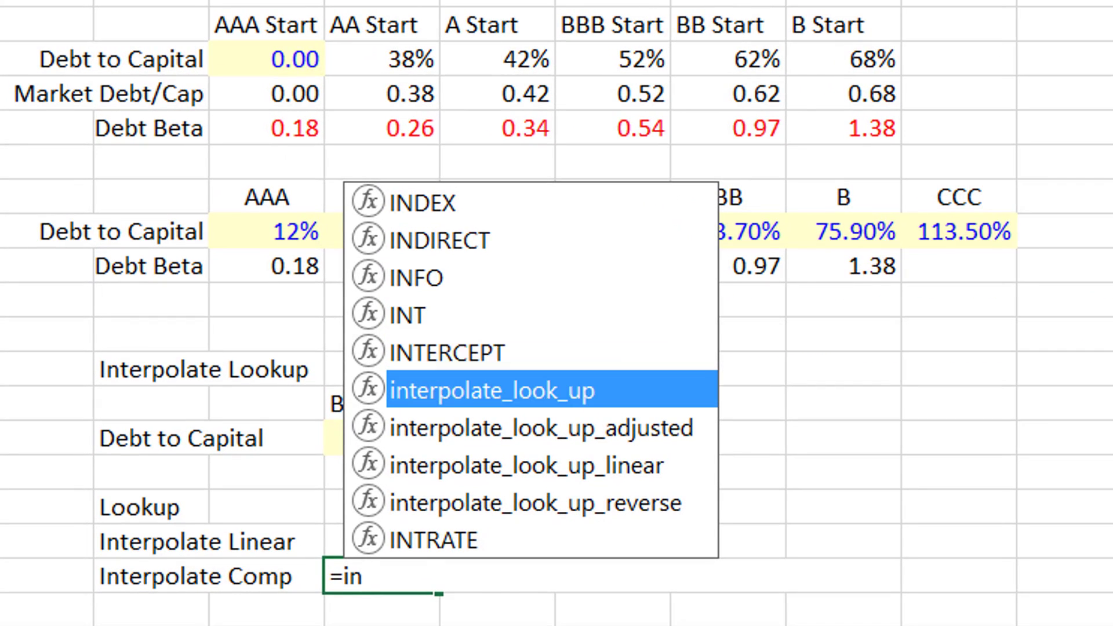
pyautogui.press('Tab')
pyautogui.press('Up')
pyautogui.press('Up')
pyautogui.press('Up')
pyautogui.press('Up')
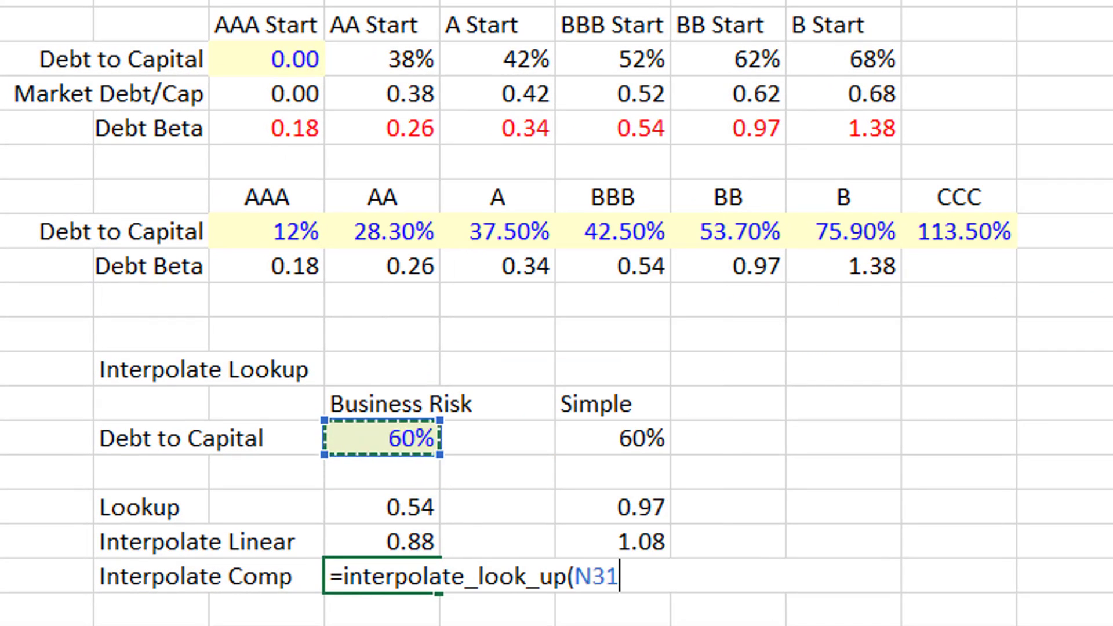
# - Add the rating-start Debt to Capital range M20:R20 as the lookup range of the Business Risk Interpolate Comp formula
pyautogui.write(';')
pyautogui.press('Up')
pyautogui.press('Up')
pyautogui.press('Up')
pyautogui.press('Up')
pyautogui.press('Up')
pyautogui.press('Up')
pyautogui.press('Up')
pyautogui.press('Up')
pyautogui.press('Up')
pyautogui.press('Up')
pyautogui.press('Up')
pyautogui.press('Up')
pyautogui.press('Up')
pyautogui.press('Up')
pyautogui.press('Up')
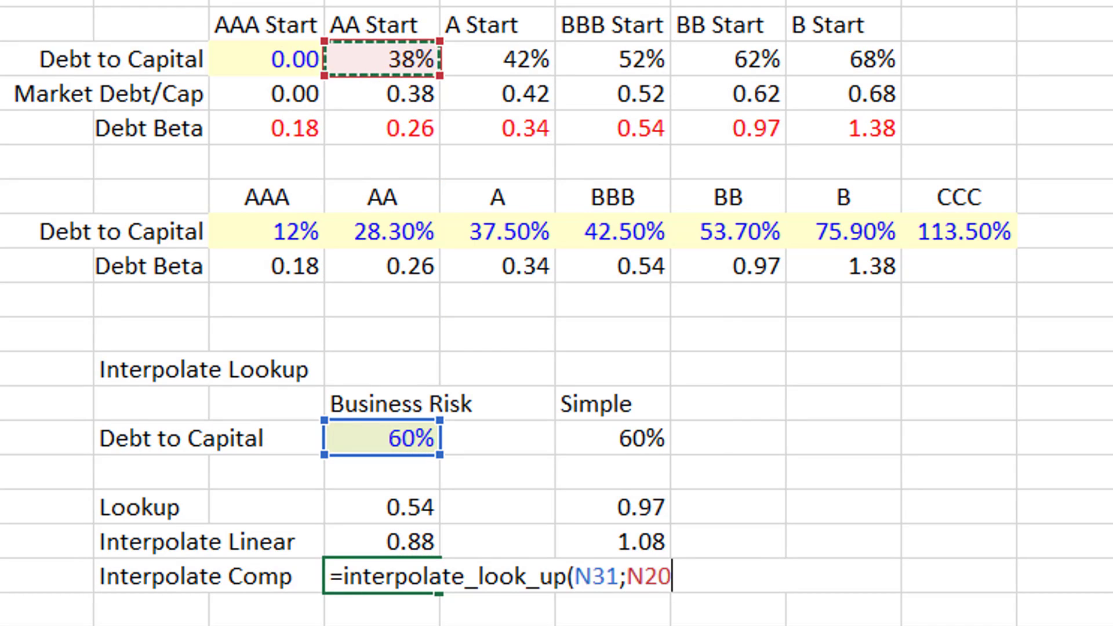
pyautogui.press('Left')
pyautogui.hotkey('shift', 'Right')
pyautogui.hotkey('shift', 'Right')
pyautogui.hotkey('shift', 'Right')
pyautogui.hotkey('shift', 'Right')
pyautogui.hotkey('shift', 'Right')
# - Complete the Business Risk Interpolate Comp formula with the Debt Beta range M22:R22 as the result range
pyautogui.write(';')
pyautogui.press('Up')
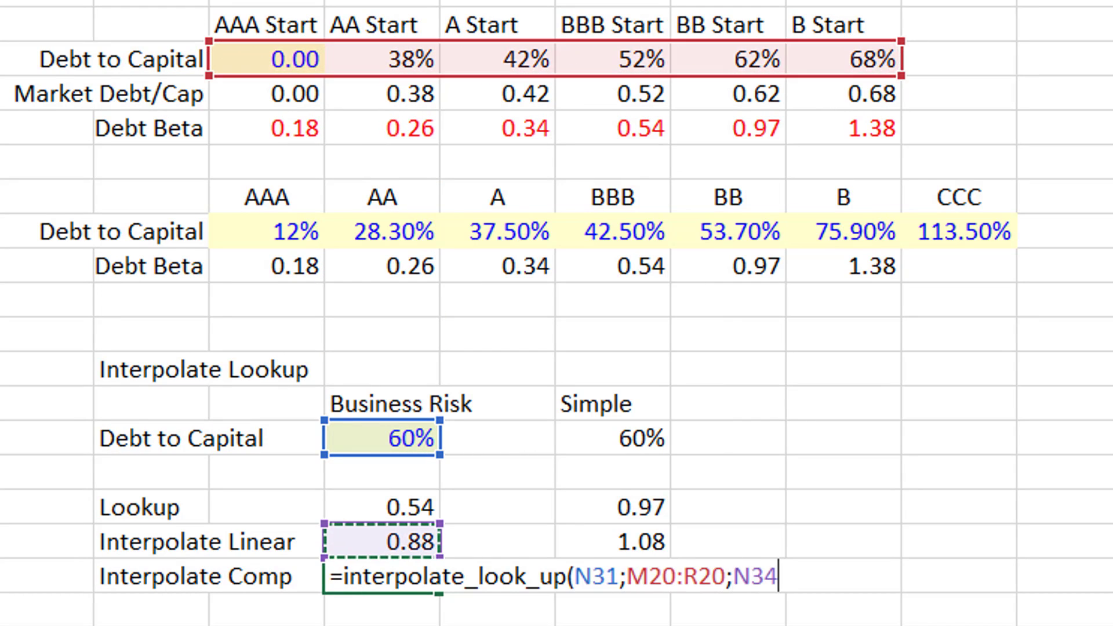
pyautogui.press('Up')
pyautogui.press('Up')
pyautogui.press('Up')
pyautogui.press('Up')
pyautogui.press('Up')
pyautogui.press('Up')
pyautogui.press('Up')
pyautogui.press('Up')
pyautogui.press('Up')
pyautogui.press('Up')
pyautogui.press('Up')
pyautogui.press('Up')
pyautogui.press('Left')
pyautogui.hotkey('shift', 'Right')
pyautogui.hotkey('shift', 'Right')
pyautogui.hotkey('shift', 'Right')
pyautogui.hotkey('shift', 'Right')
pyautogui.hotkey('shift', 'Right')
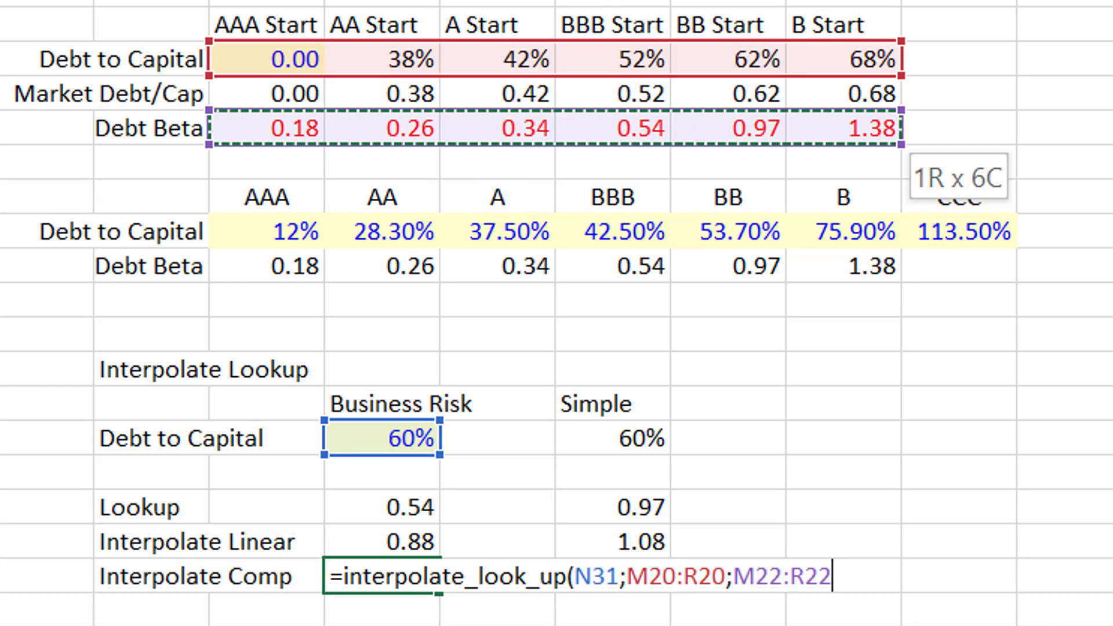
pyautogui.press('Return')
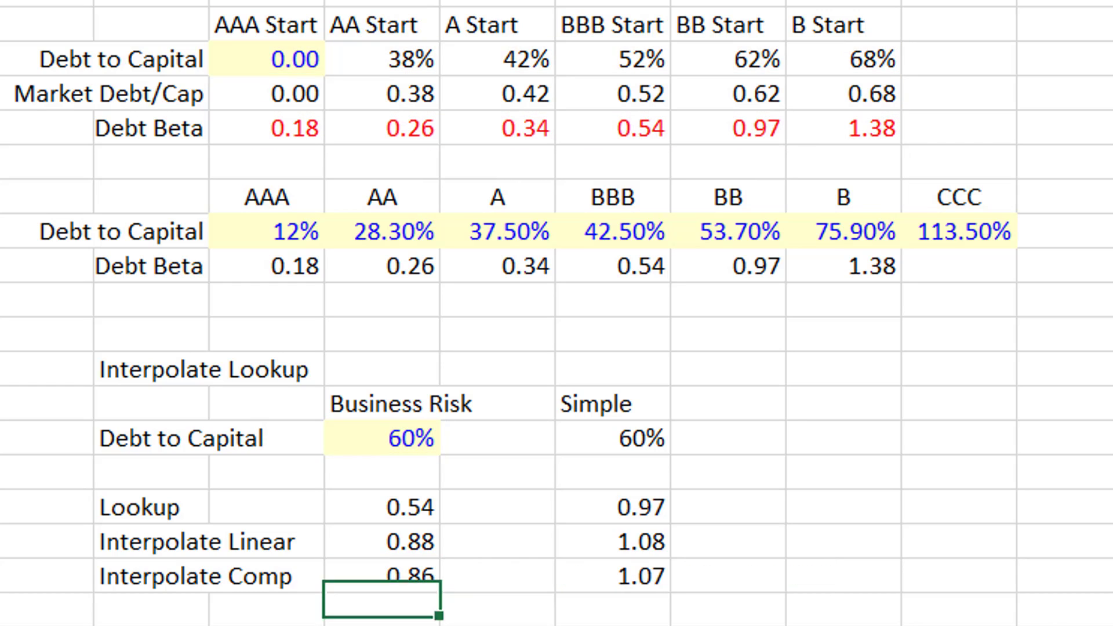
# - Start a LOOKUP formula in the Simple column's Lookup row, using the debt to capital in P31 as the lookup value
pyautogui.press('Up')
pyautogui.press('Up')
pyautogui.press('Up')
pyautogui.press('Right')
pyautogui.press('Right')
pyautogui.write('=')
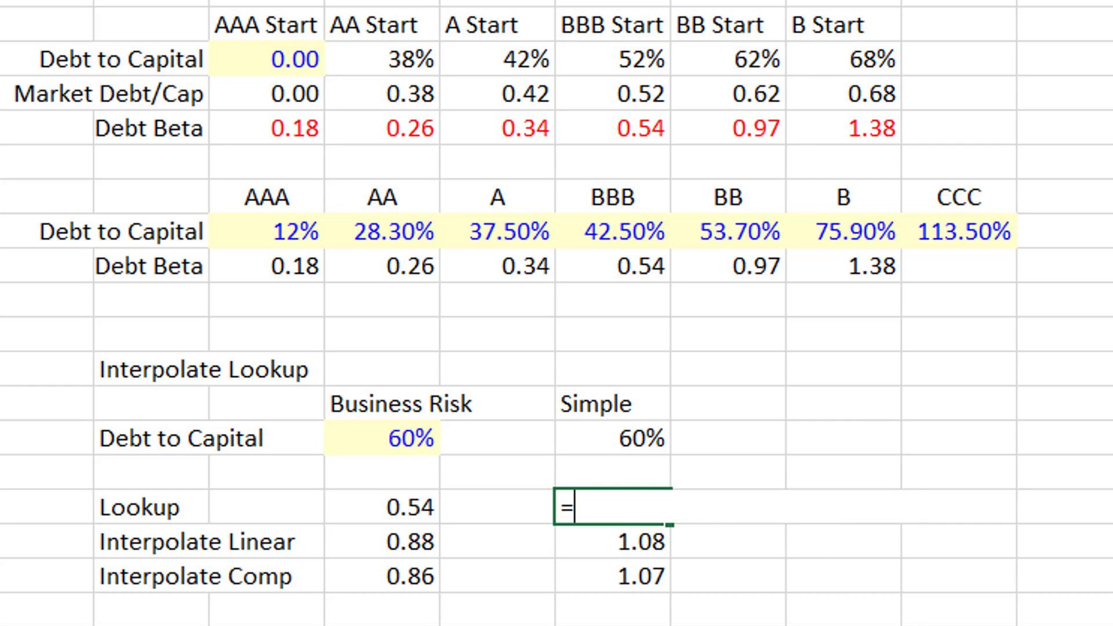
pyautogui.write('loo')
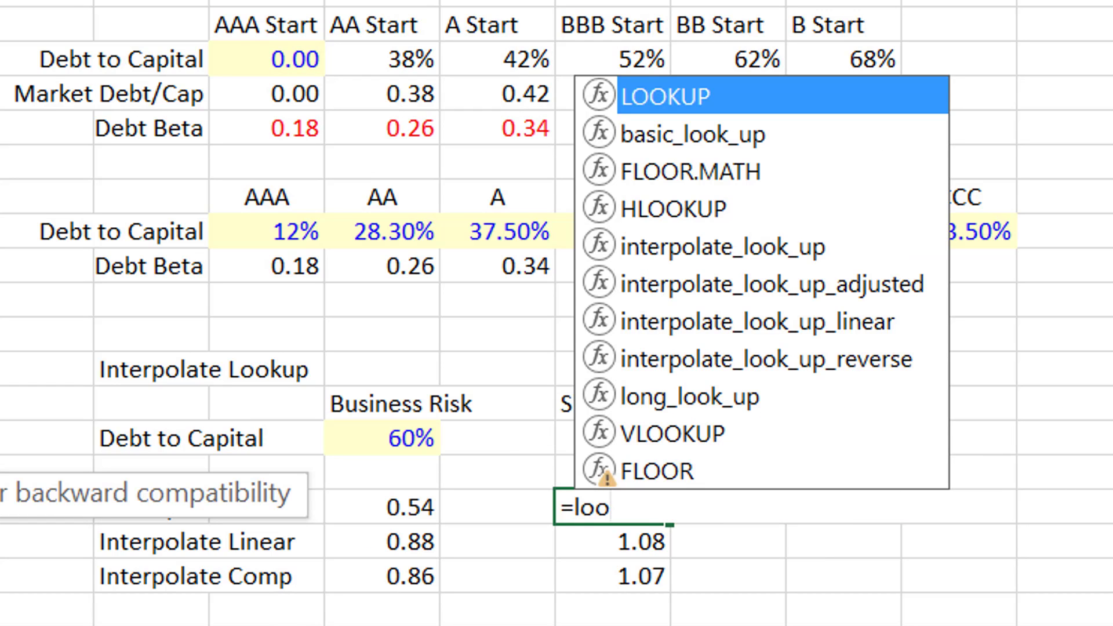
pyautogui.press('Tab')
pyautogui.press('Up')
pyautogui.press('Up')
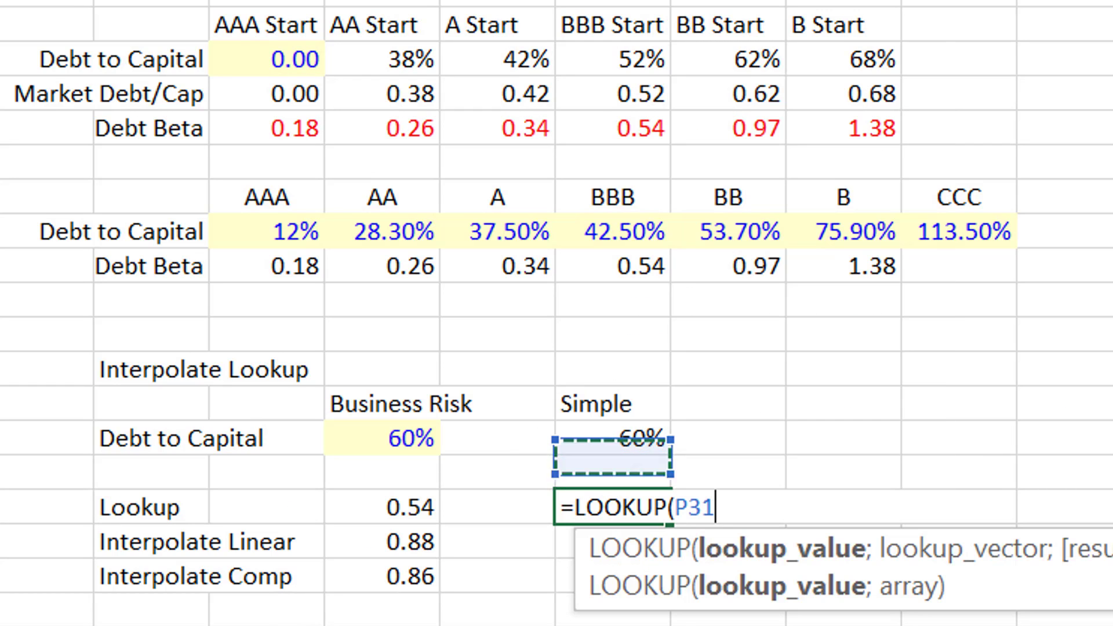
# - Add the Debt to Capital values from AAA through B, M25:R25, as the lookup vector of the Simple LOOKUP formula
pyautogui.write(';')
pyautogui.press('Up')
pyautogui.press('Up')
pyautogui.press('Up')
pyautogui.press('Up')
pyautogui.press('Up')
pyautogui.press('Up')
pyautogui.press('Up')
pyautogui.press('Up')
pyautogui.press('Up')
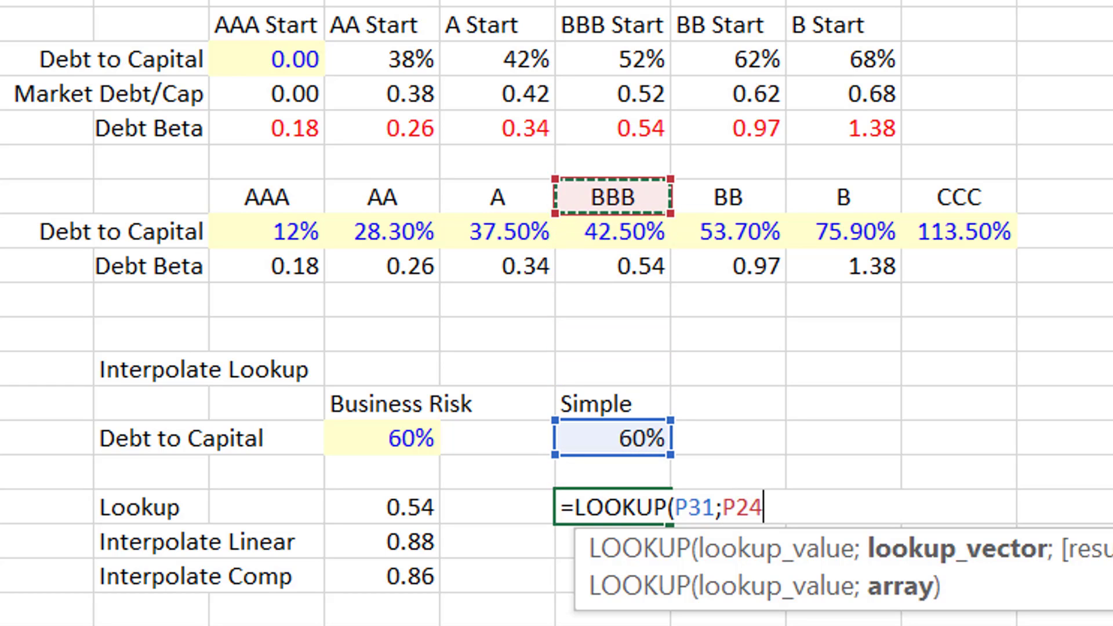
pyautogui.press('Down')
pyautogui.press('Left')
pyautogui.press('Left')
pyautogui.press('Left')
pyautogui.hotkey('ctrl', 'shift', 'Right')
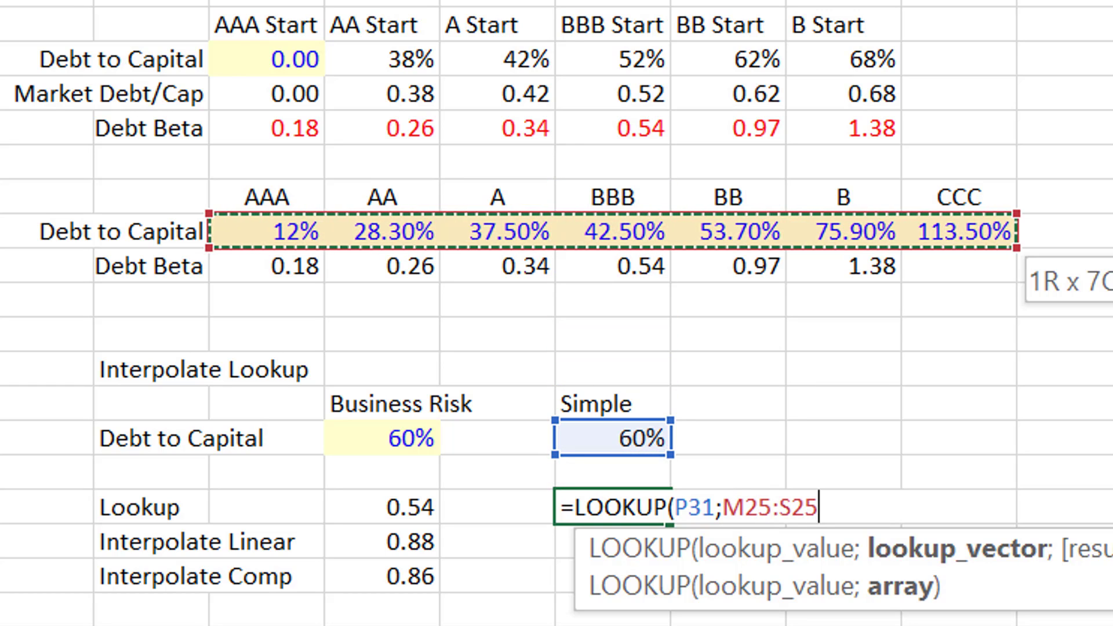
pyautogui.hotkey('shift', 'Left')
# - Complete the Simple LOOKUP formula with the Debt Beta values M26:R26 as the result vector
pyautogui.write(';')
pyautogui.press('Up')
pyautogui.press('Up')
pyautogui.press('Up')
pyautogui.press('Up')
pyautogui.press('Up')
pyautogui.press('Up')
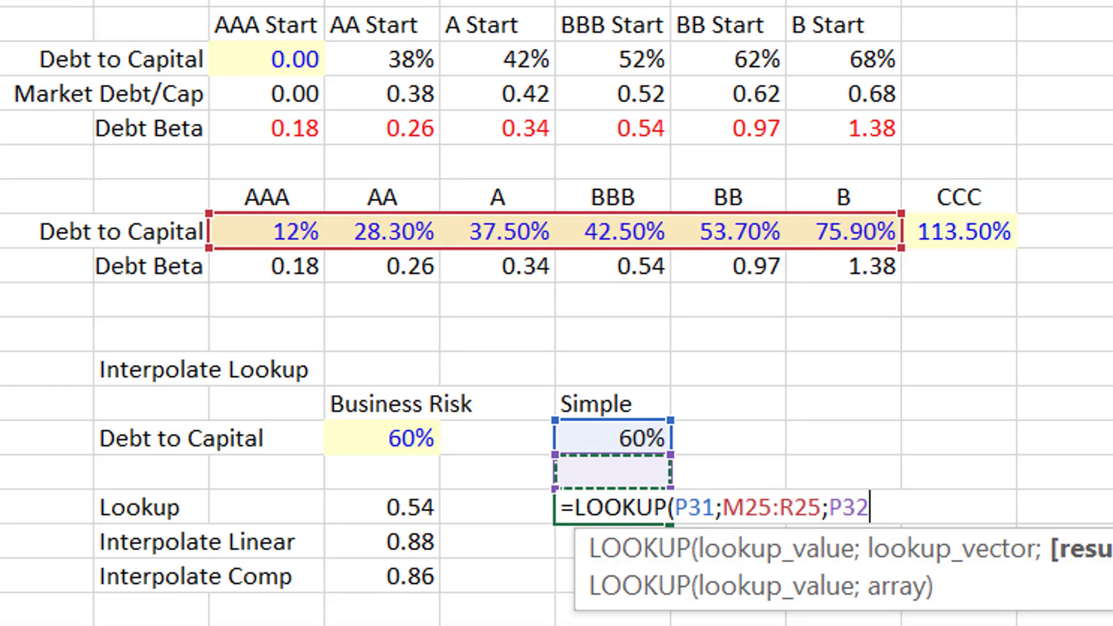
pyautogui.press('Up')
pyautogui.press('Left')
pyautogui.press('Left')
pyautogui.press('Left')
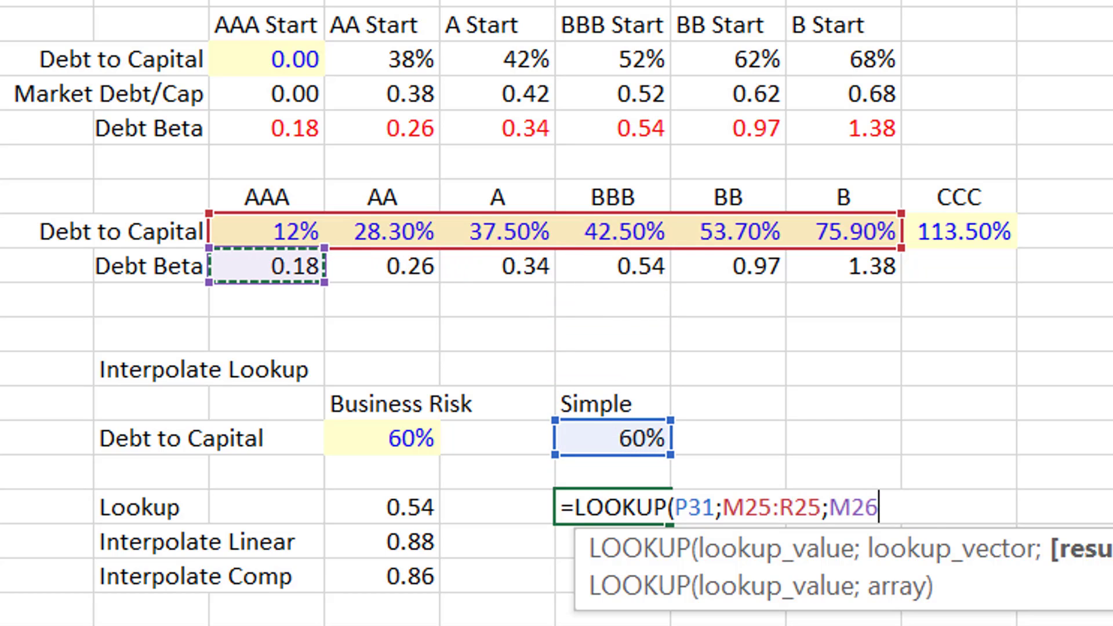
pyautogui.hotkey('shift', 'Right')
pyautogui.hotkey('shift', 'Right')
pyautogui.hotkey('shift', 'Right')
pyautogui.hotkey('shift', 'Right')
pyautogui.hotkey('shift', 'Right')
pyautogui.write(')')
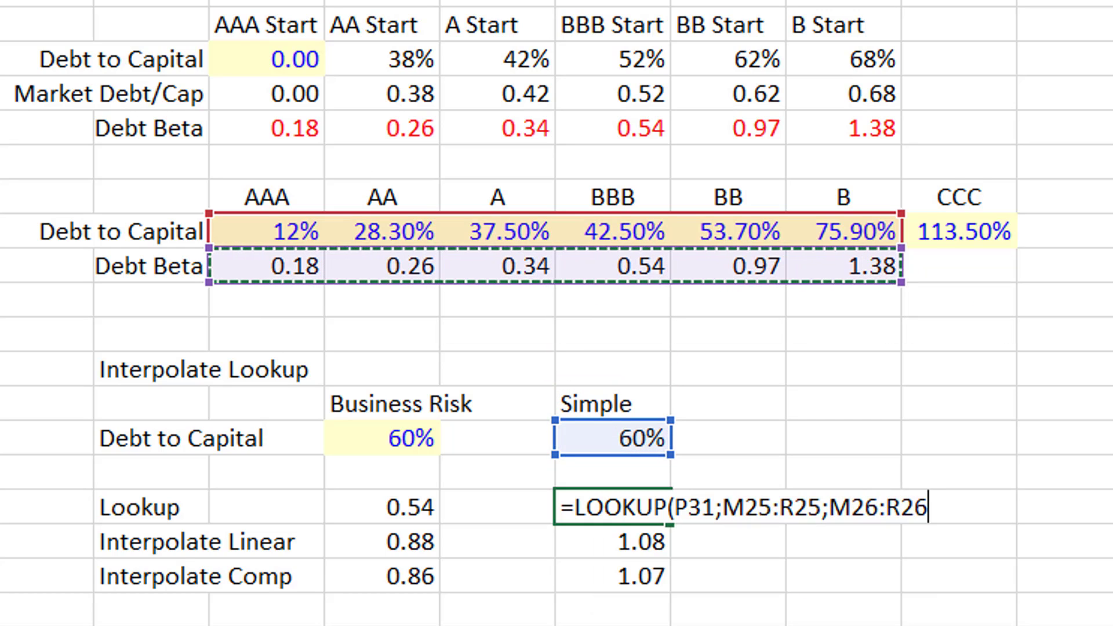
pyautogui.press('Return')
# - Review the Interpolate Linear and Interpolate Comp formulas in the Simple column without changing them
pyautogui.press('Up')
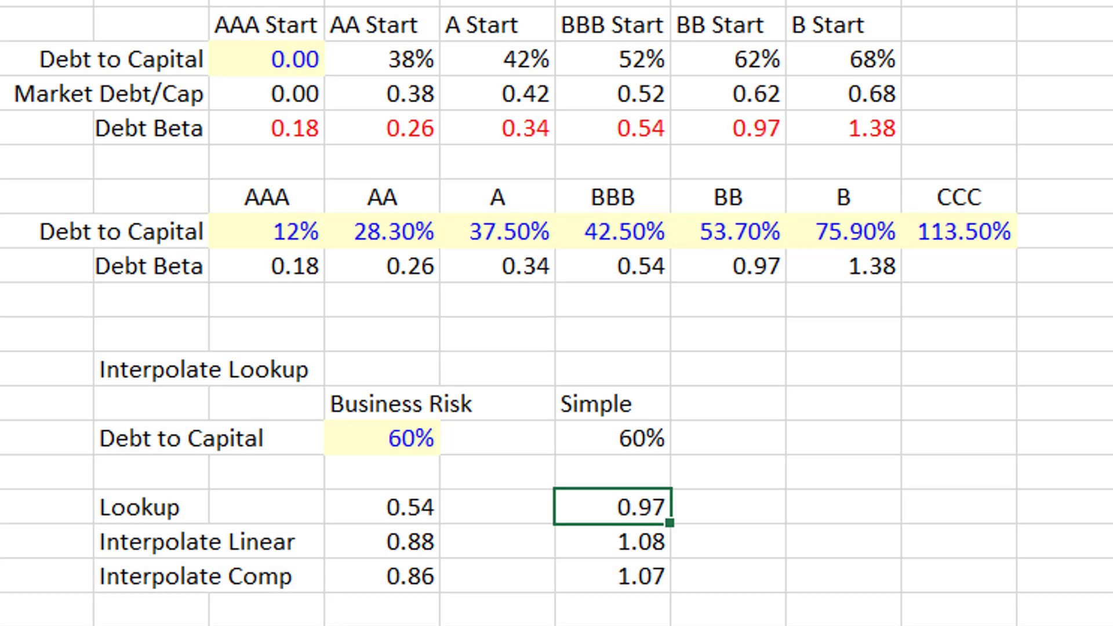
pyautogui.press('Up')
pyautogui.press('Up')
pyautogui.press('Up')
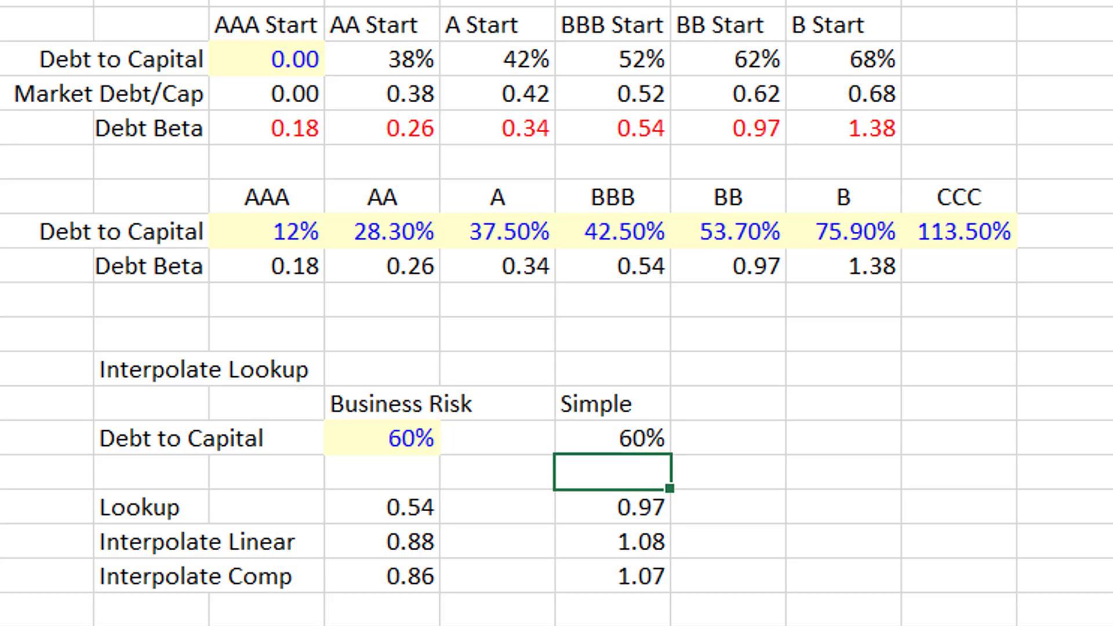
pyautogui.press('Down')
pyautogui.press('Down')
pyautogui.press('Down')
pyautogui.press('Down')
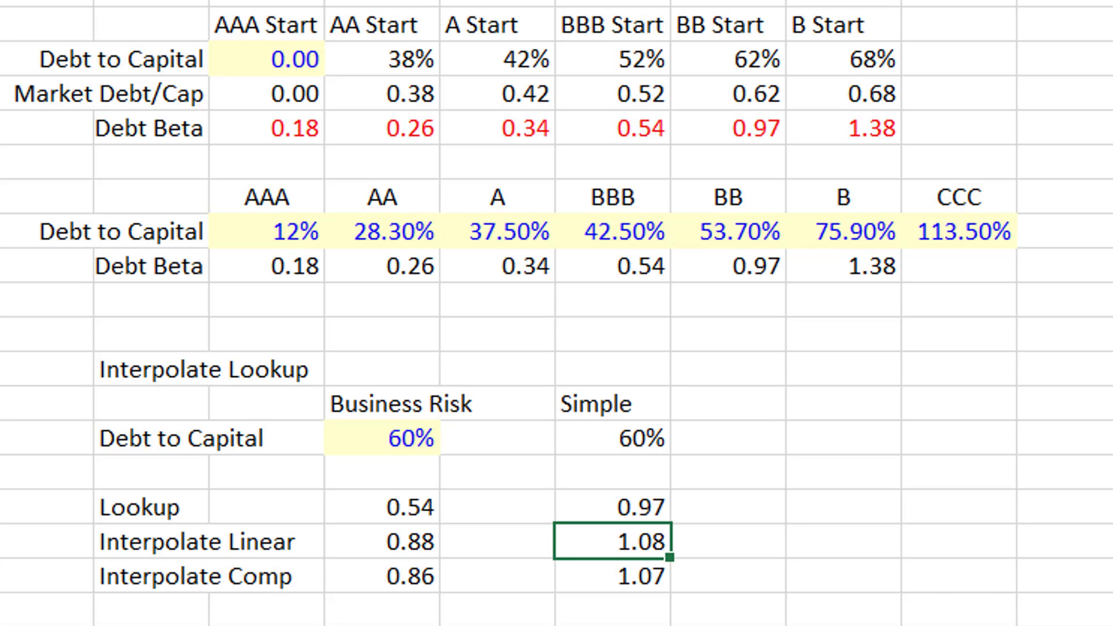
pyautogui.press('F2')
pyautogui.press('Return')
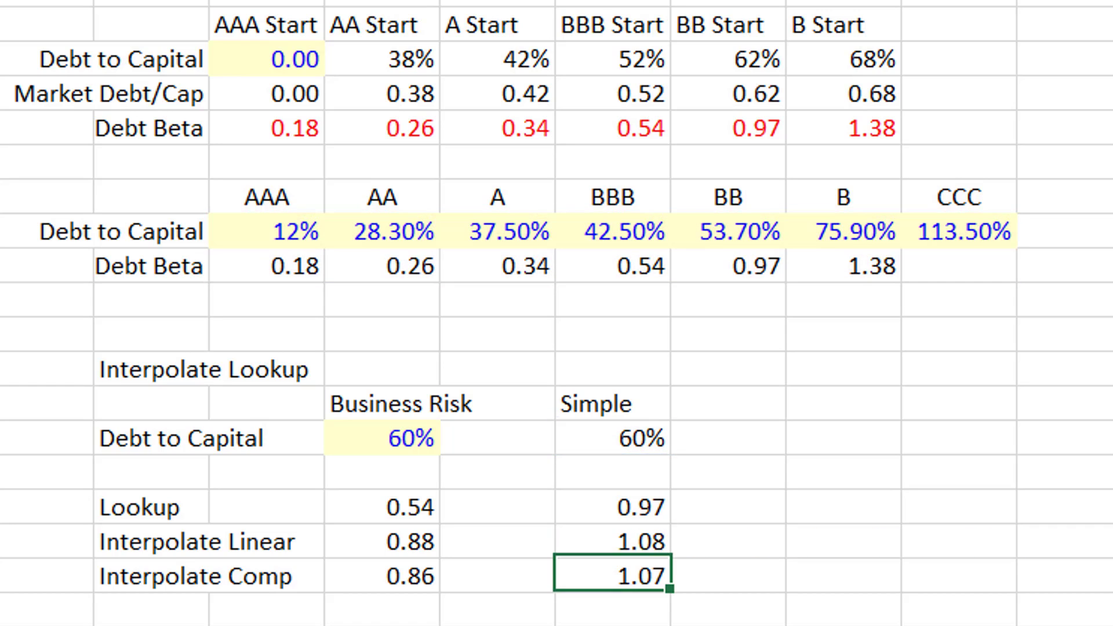
pyautogui.press('F2')
pyautogui.press('Return')
pyautogui.press('Up')
pyautogui.press('Up')
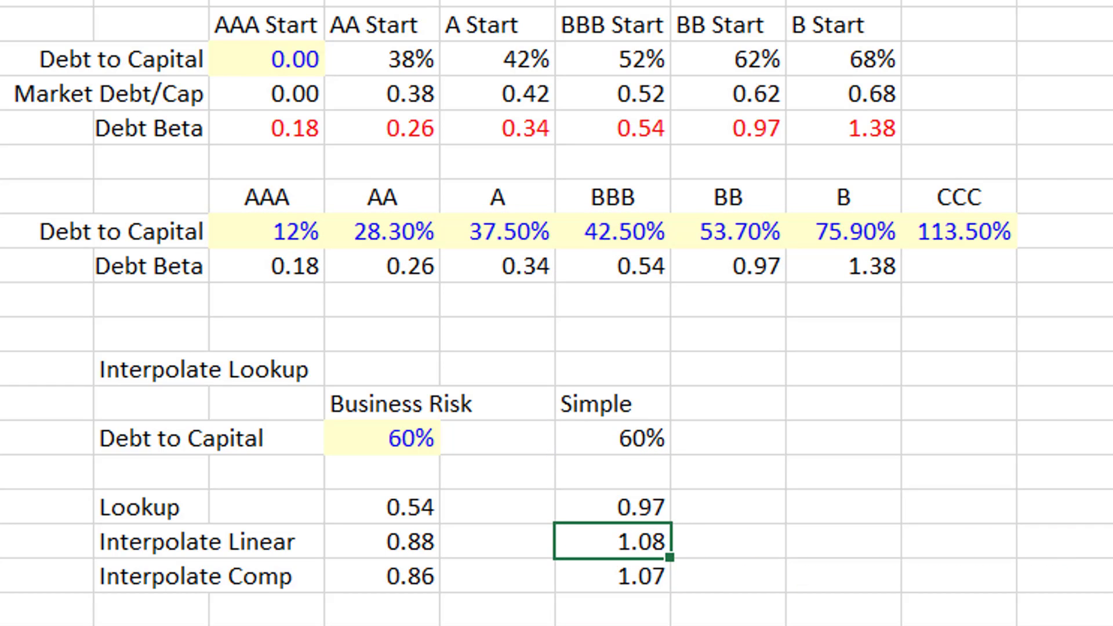
# - Switch to the Ke and Bd - No Tax Case sheet and go to the start of row 7
pyautogui.hotkey('ctrl', 'pagedown')
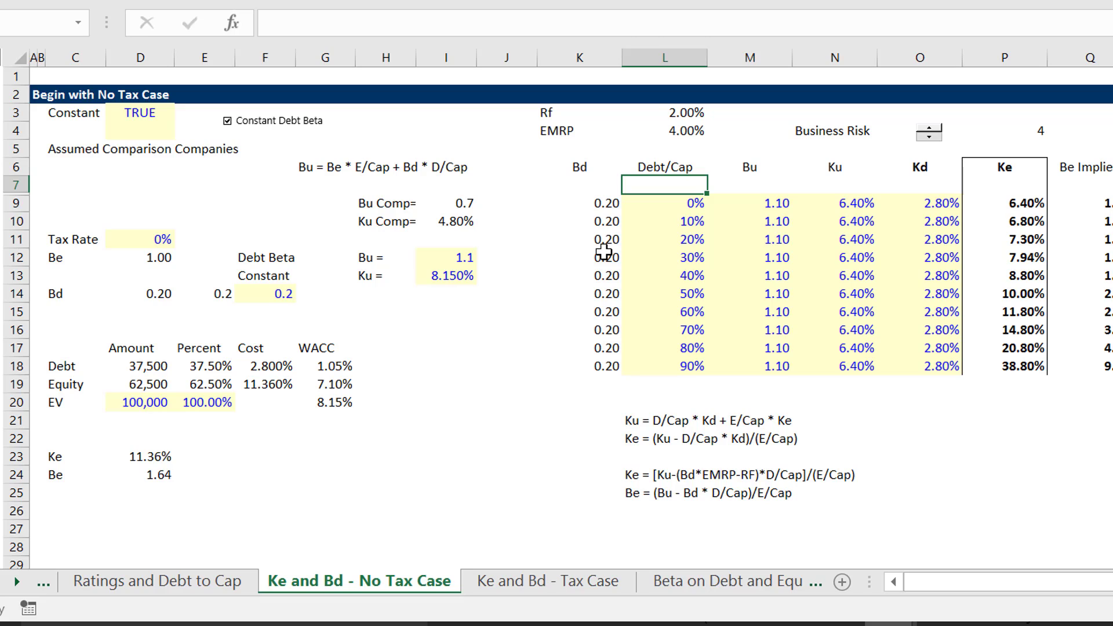
pyautogui.press('Left')
pyautogui.press('Left')
pyautogui.press('Left')
pyautogui.press('Left')
pyautogui.press('Left')
pyautogui.press('Left')
pyautogui.press('Left')
pyautogui.press('Left')
pyautogui.press('Left')
pyautogui.press('Left')
pyautogui.press('Left')
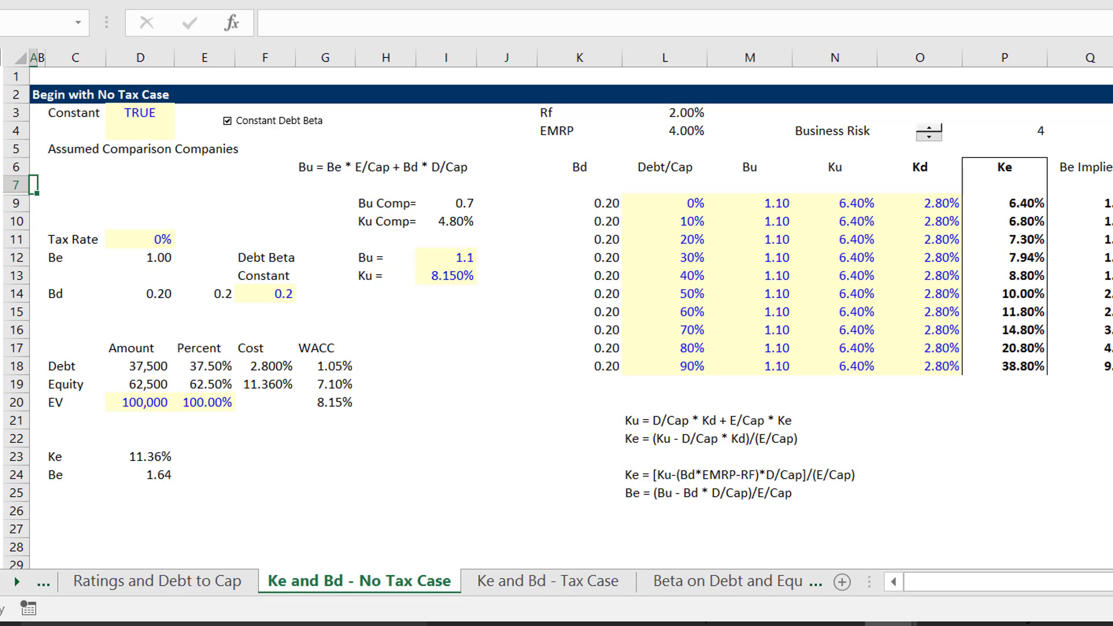
pyautogui.press('F10')
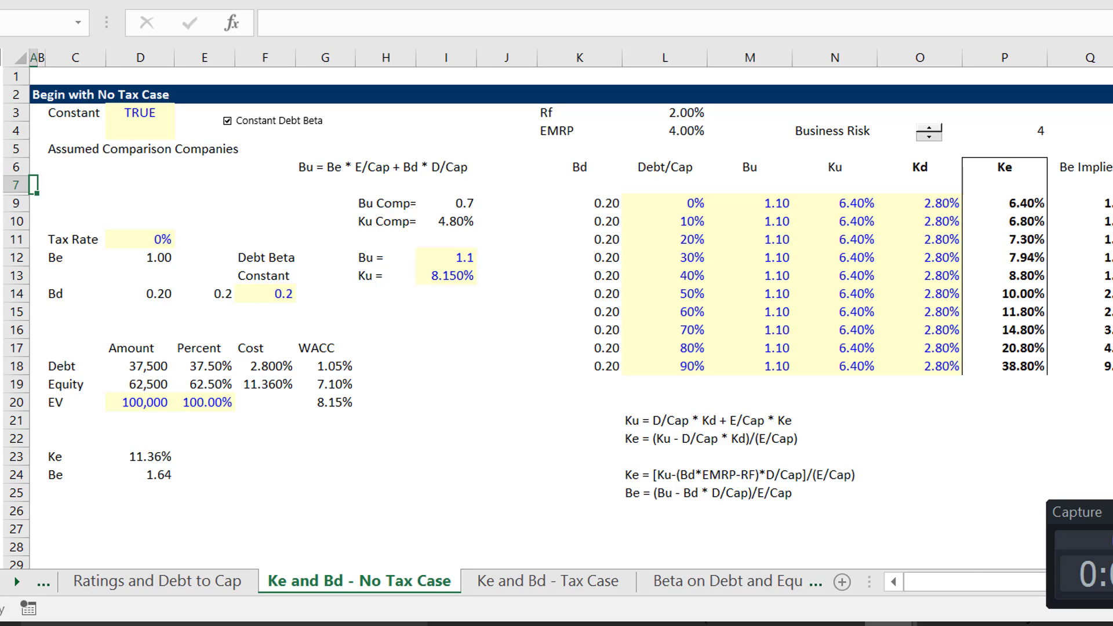
# - Examine the debt beta formulas in the Bd column across the 0% to 90% Debt/Cap rows
pyautogui.click(485, 307)
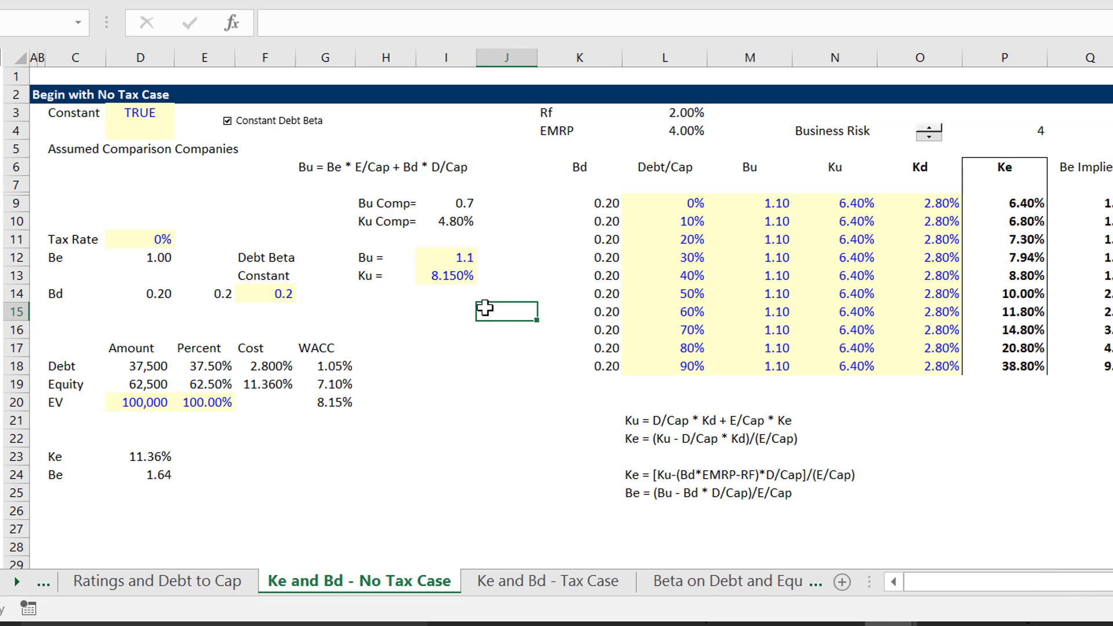
pyautogui.press('Up')
pyautogui.press('Up')
pyautogui.press('Up')
pyautogui.press('Up')
pyautogui.press('Up')
pyautogui.press('Up')
pyautogui.press('Right')
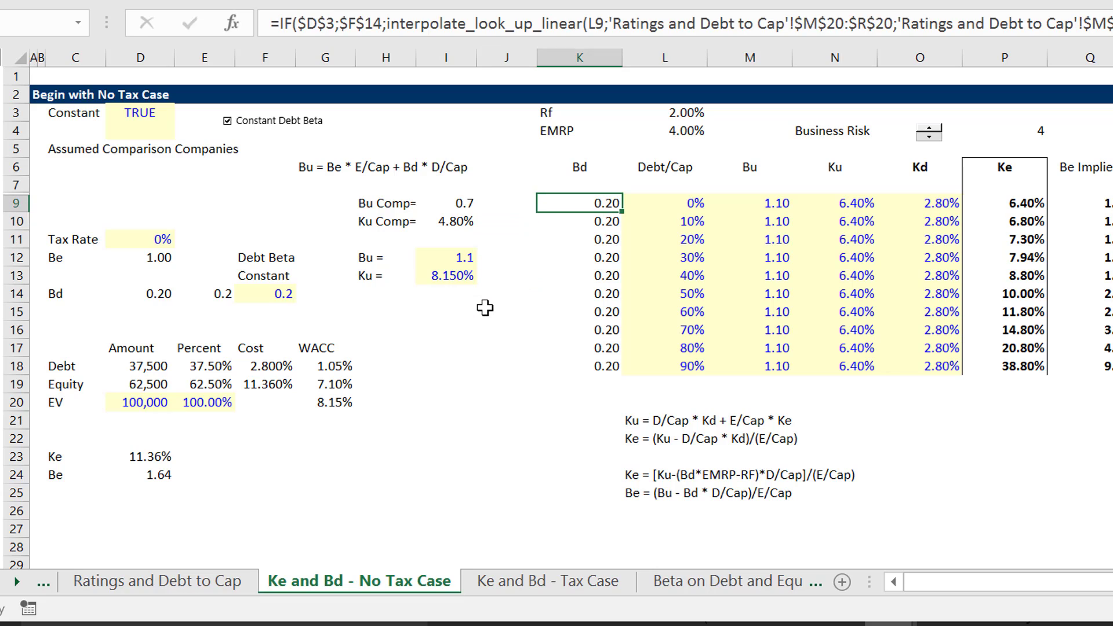
pyautogui.press('Down')
pyautogui.press('Down')
pyautogui.press('Down')
pyautogui.press('Down')
pyautogui.press('Down')
pyautogui.press('Down')
pyautogui.press('Down')
pyautogui.press('Down')
pyautogui.press('Down')
pyautogui.press('Up')
pyautogui.press('Up')
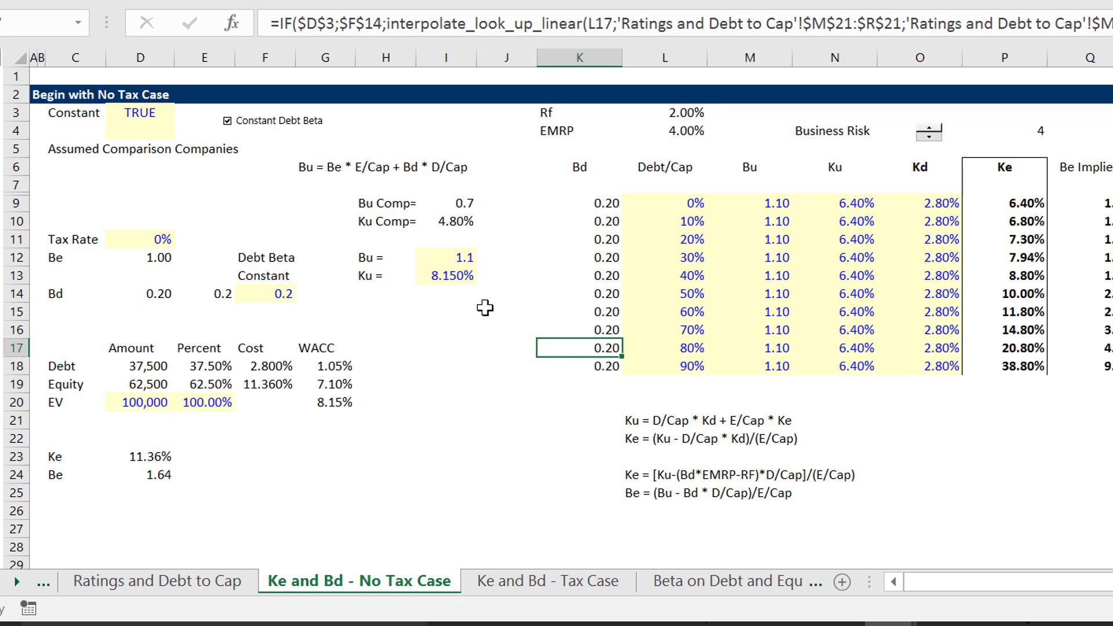
pyautogui.press('Up')
pyautogui.press('Up')
pyautogui.press('Up')
pyautogui.press('Up')
pyautogui.press('Up')
pyautogui.press('Up')
pyautogui.press('Up')
pyautogui.press('Up')
pyautogui.press('Up')
pyautogui.press('Down')
pyautogui.press('Down')
pyautogui.press('Down')
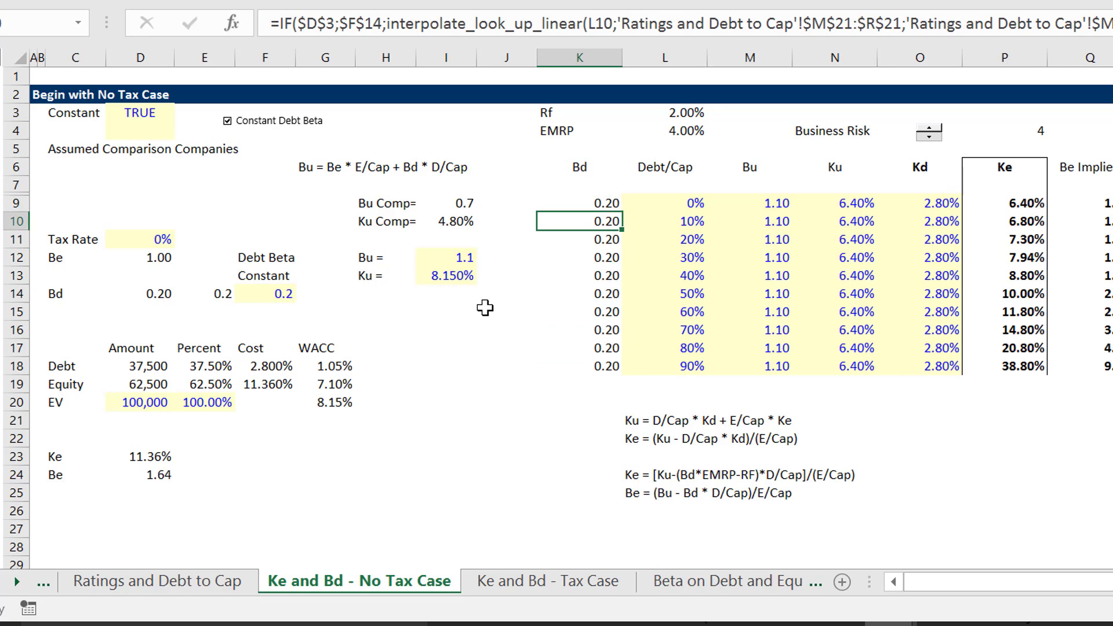
pyautogui.press('Up')
pyautogui.press('Up')
pyautogui.press('Up')
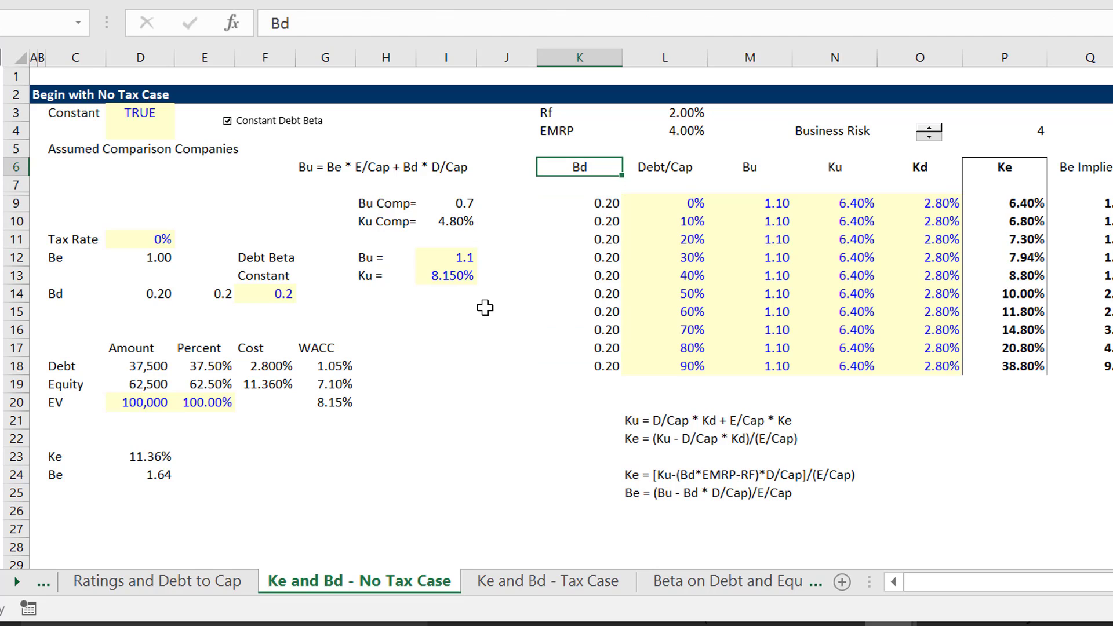
# - Inspect the Kd formula in the 10% Debt/Cap row to see how cost of debt uses the debt beta
pyautogui.press('Down')
pyautogui.press('Down')
pyautogui.press('Down')
pyautogui.press('Right')
pyautogui.press('Right')
pyautogui.press('Right')
pyautogui.press('Right')
pyautogui.press('Right')
pyautogui.press('Right')
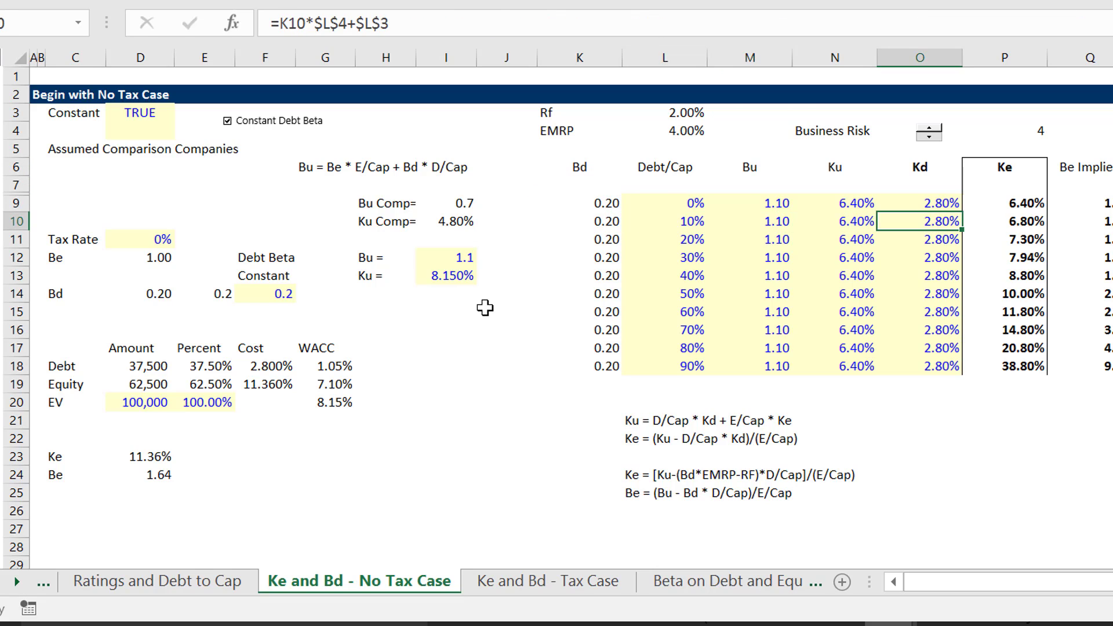
# - Examine the Bu and Ku inputs and the lookup formula behind the comparison companies' Bd
pyautogui.press('Left')
pyautogui.press('Left')
pyautogui.press('Left')
pyautogui.press('Left')
pyautogui.press('Left')
pyautogui.press('Left')
pyautogui.press('Left')
pyautogui.press('Left')
pyautogui.press('Left')
pyautogui.press('Left')
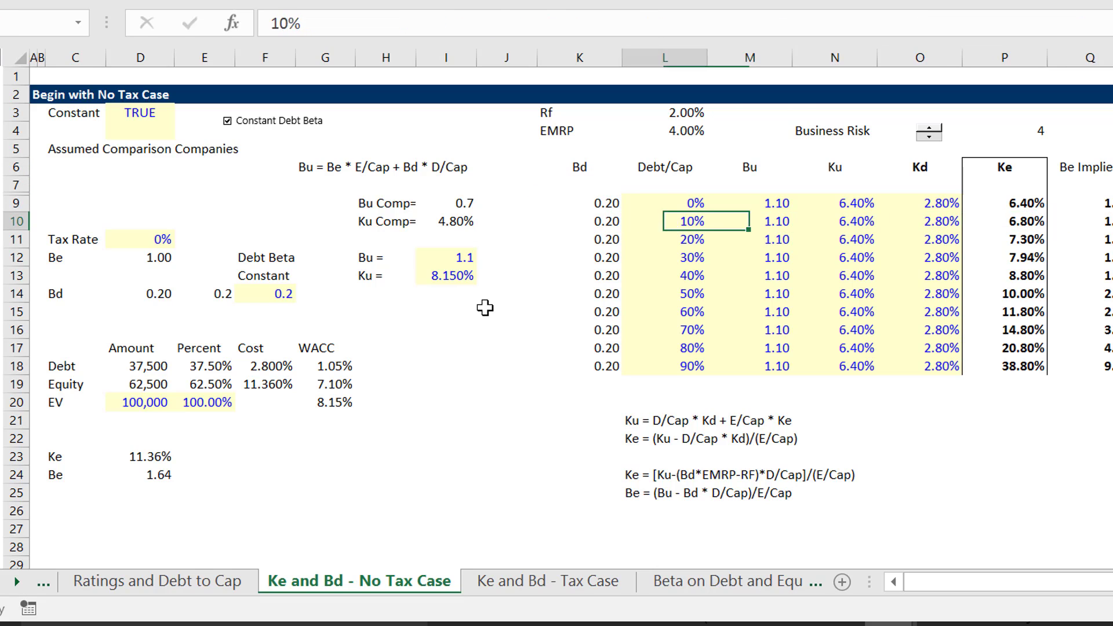
pyautogui.press('Right')
pyautogui.press('Up')
pyautogui.press('Down')
pyautogui.press('Down')
pyautogui.press('Down')
pyautogui.press('Down')
pyautogui.press('Down')
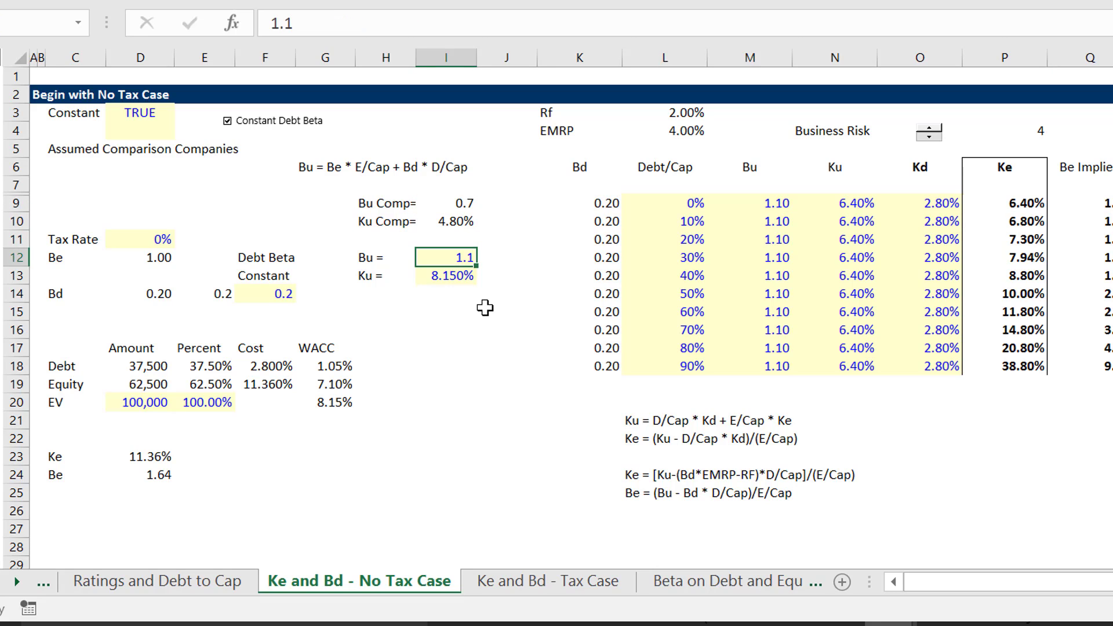
pyautogui.press('Left')
pyautogui.press('Left')
pyautogui.press('Left')
pyautogui.press('Left')
pyautogui.press('Down')
pyautogui.press('Up')
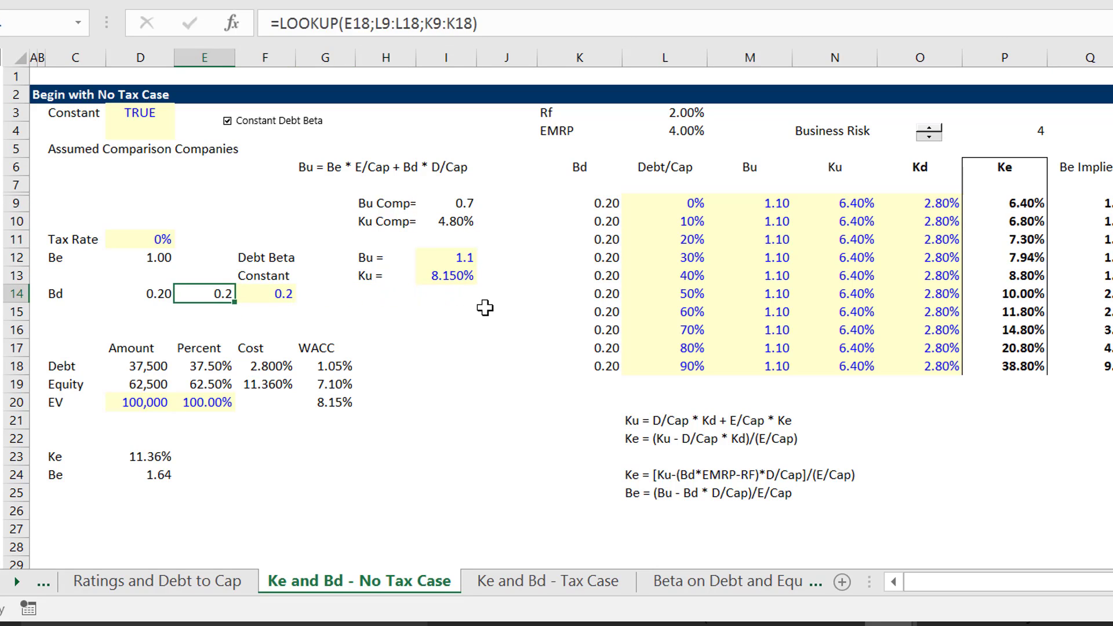
# - Inspect the Bd interpolation formulas from the 50% Debt/Cap row up to the 0% row
pyautogui.press('Right')
pyautogui.press('Right')
pyautogui.press('Right')
pyautogui.press('Right')
pyautogui.press('Right')
pyautogui.press('Right')
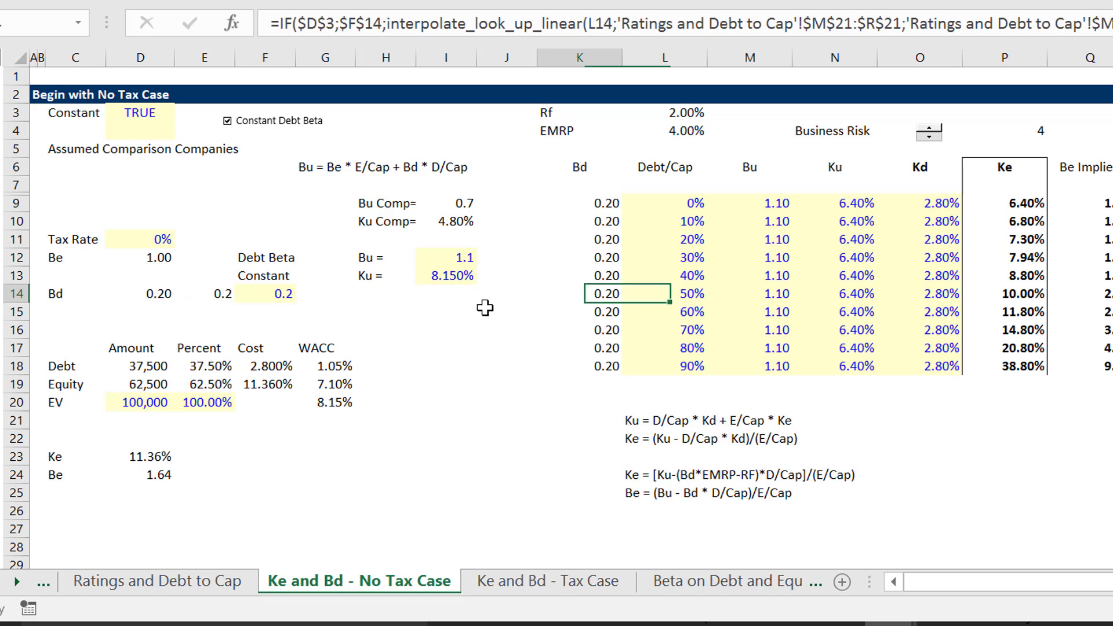
pyautogui.press('Up')
pyautogui.press('Up')
pyautogui.press('Up')
pyautogui.press('Up')
pyautogui.press('Up')
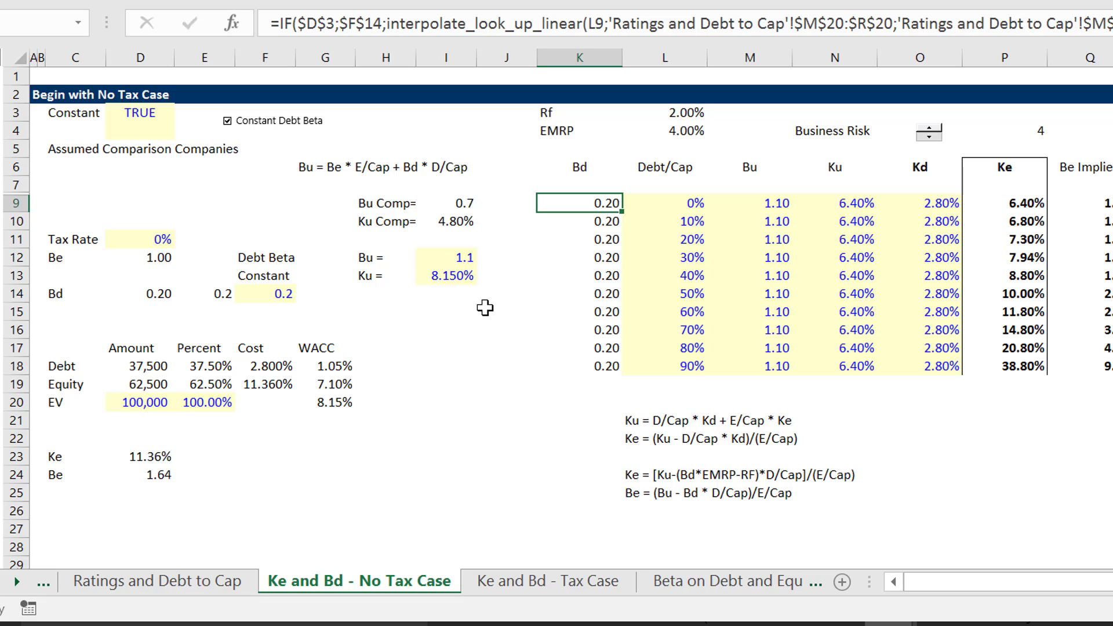
# - View the available form controls, including the check box, and turn off the Constant Debt Beta option
pyautogui.click(240, 133)
pyautogui.click(240, 133)
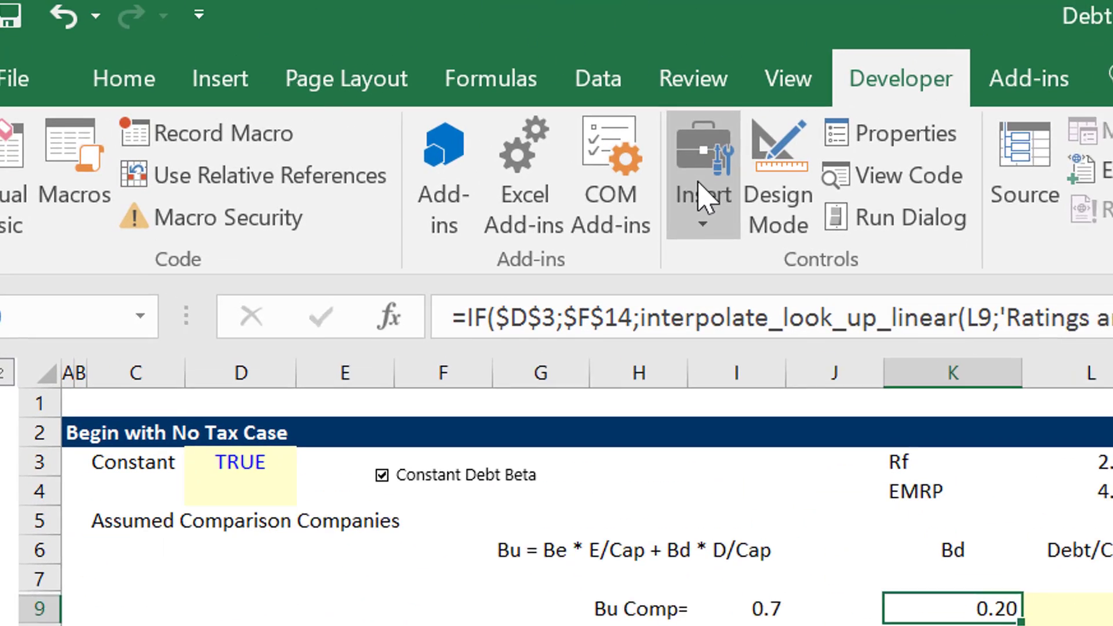
pyautogui.click(708, 191)
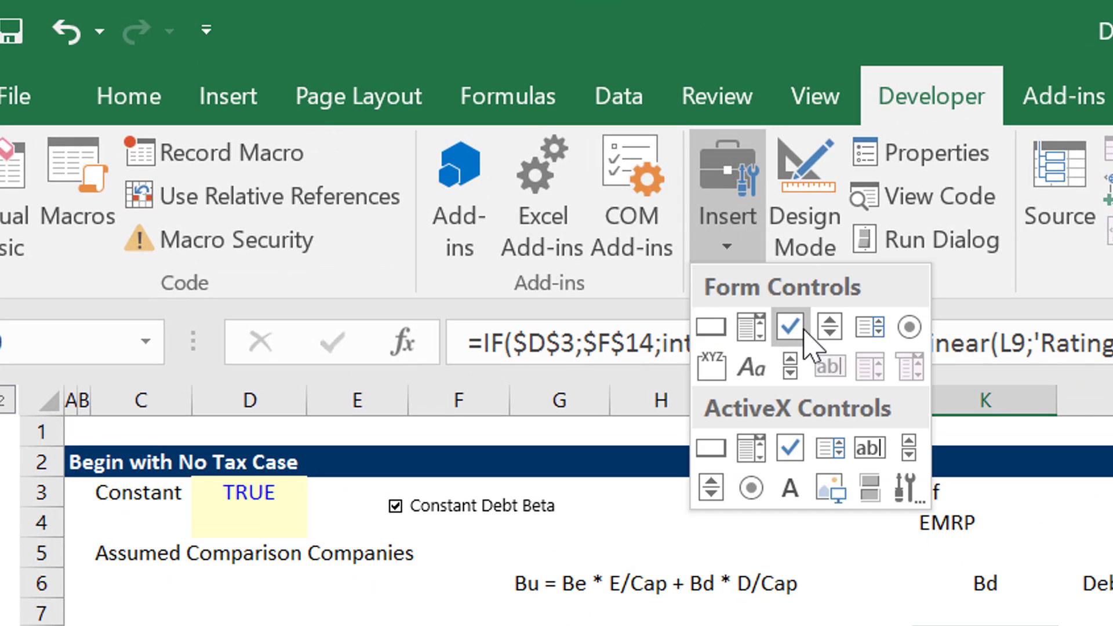
pyautogui.click(565, 529)
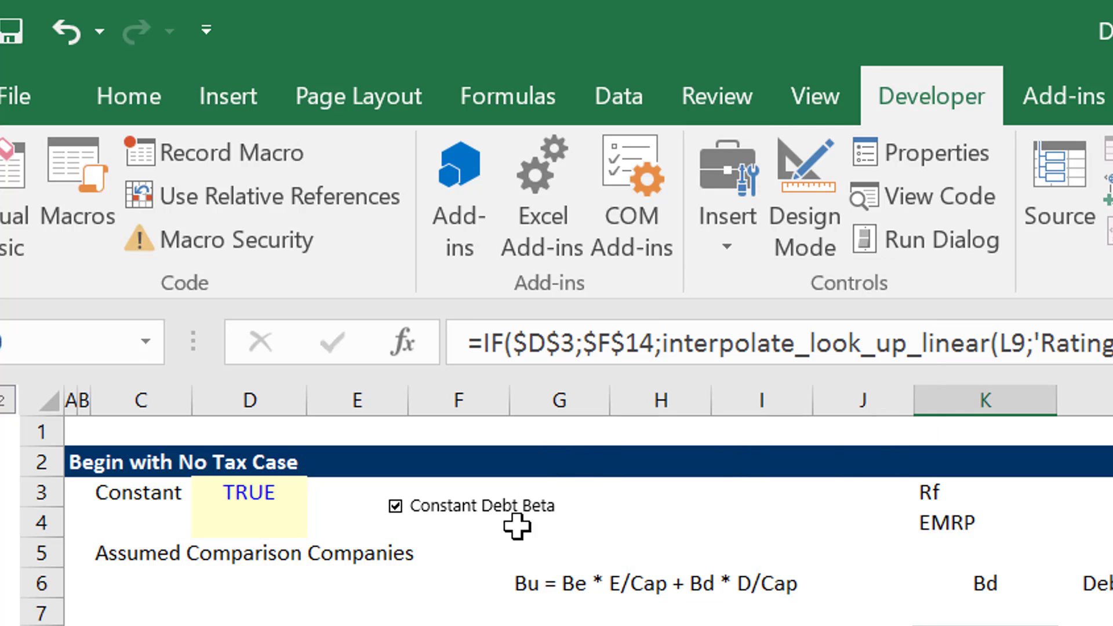
pyautogui.click(417, 509)
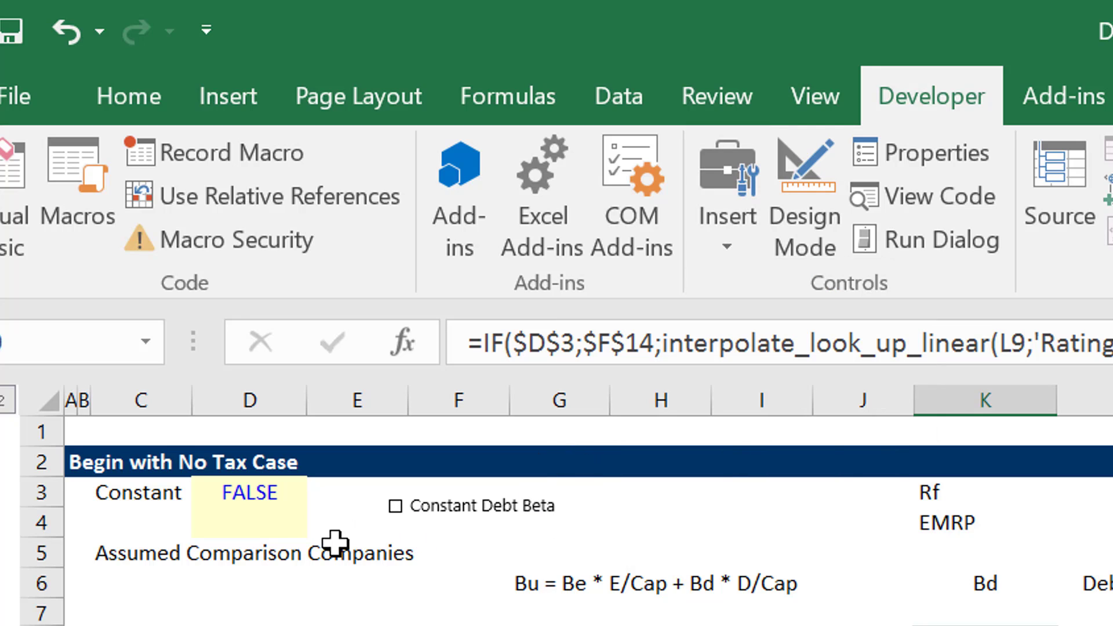
# - Change the label in C3 to "Constant Bd" and right-align it
pyautogui.click(250, 501)
pyautogui.press('Left')
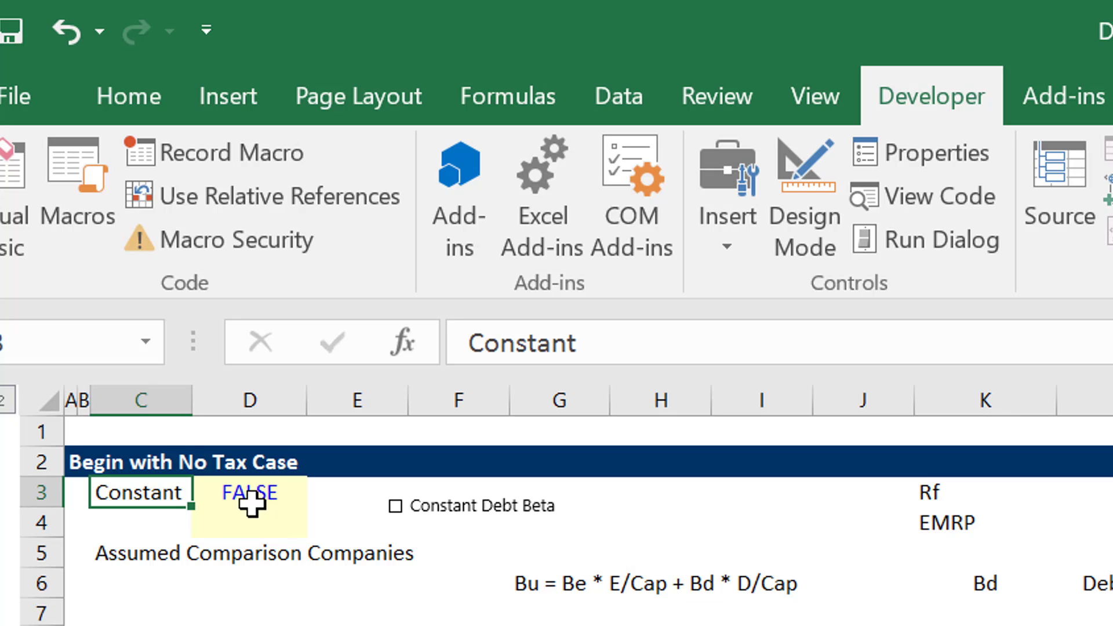
pyautogui.write('Con')
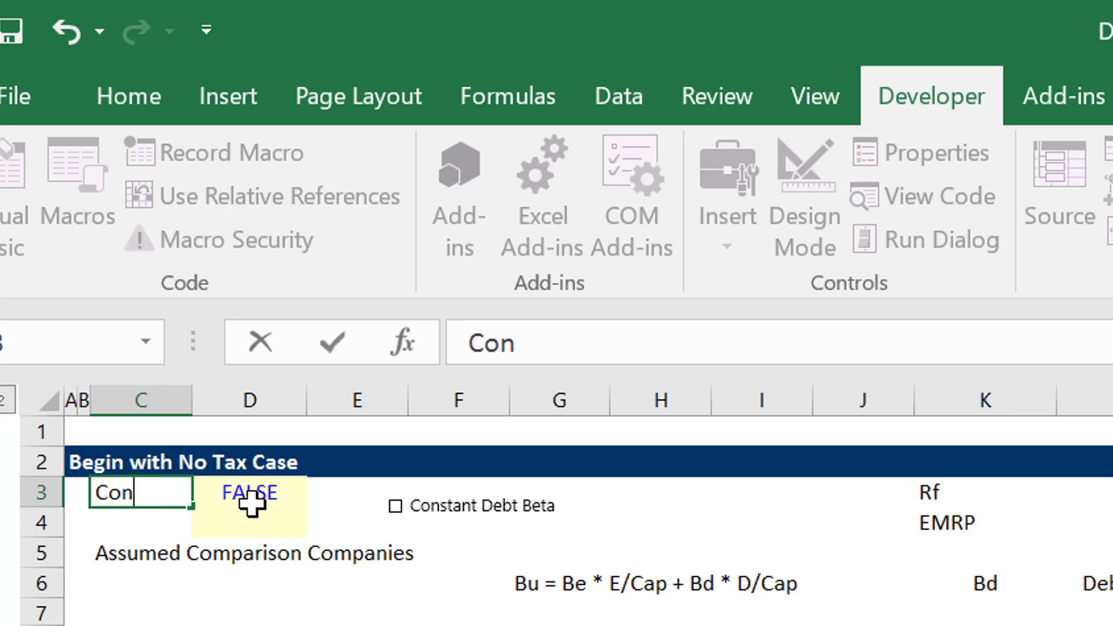
pyautogui.write('stand Bd')
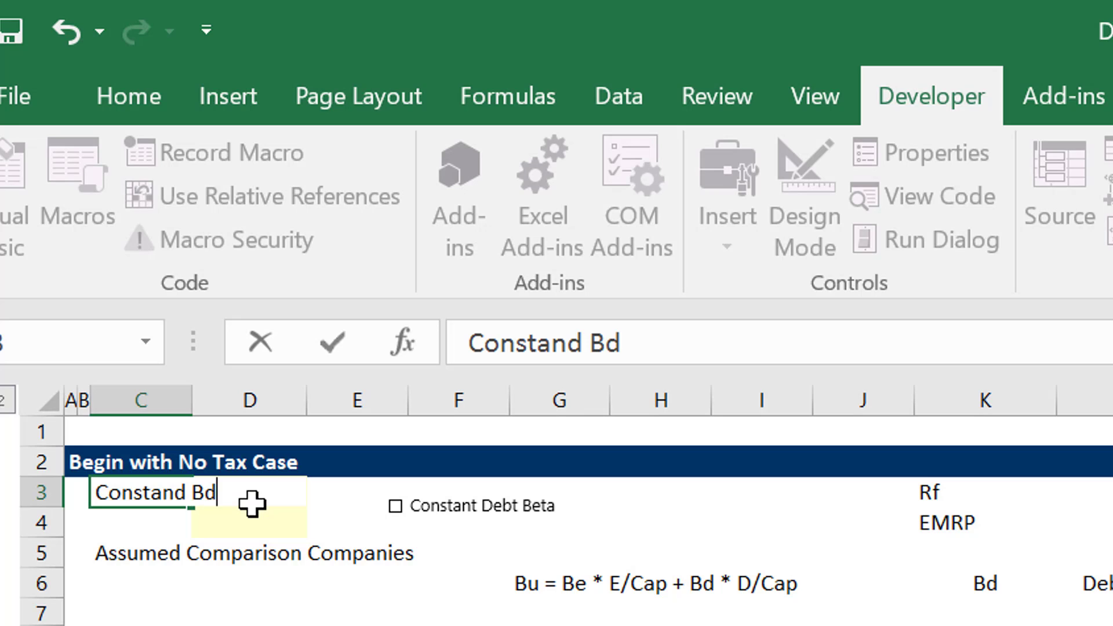
pyautogui.press('Return')
pyautogui.press('Up')
pyautogui.write('Constant')
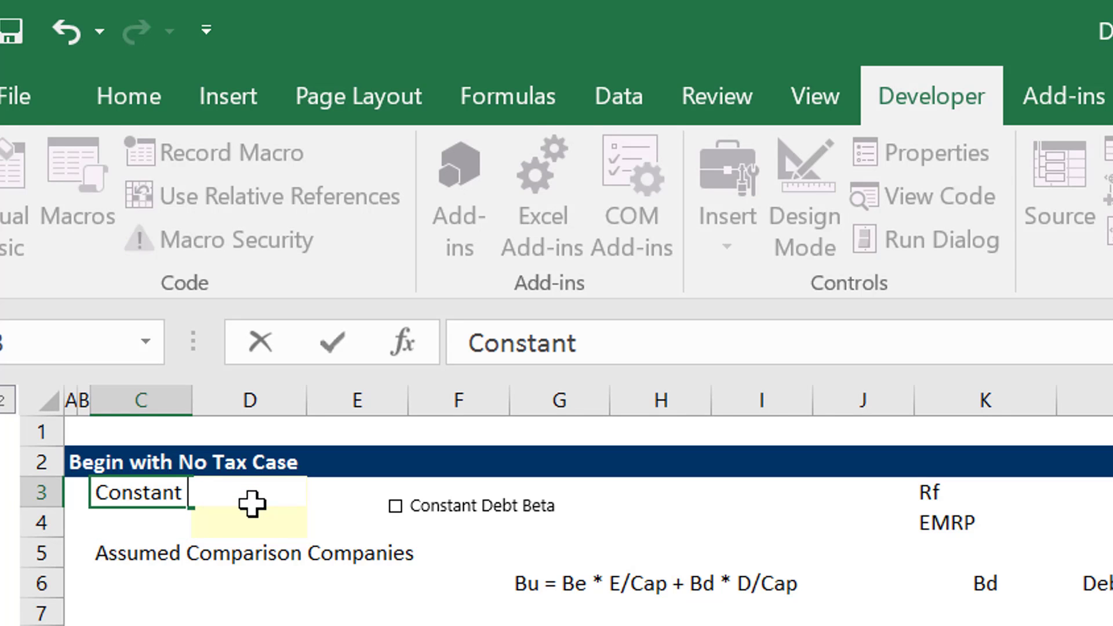
pyautogui.write(' Bd')
pyautogui.press('Return')
pyautogui.press('Up')
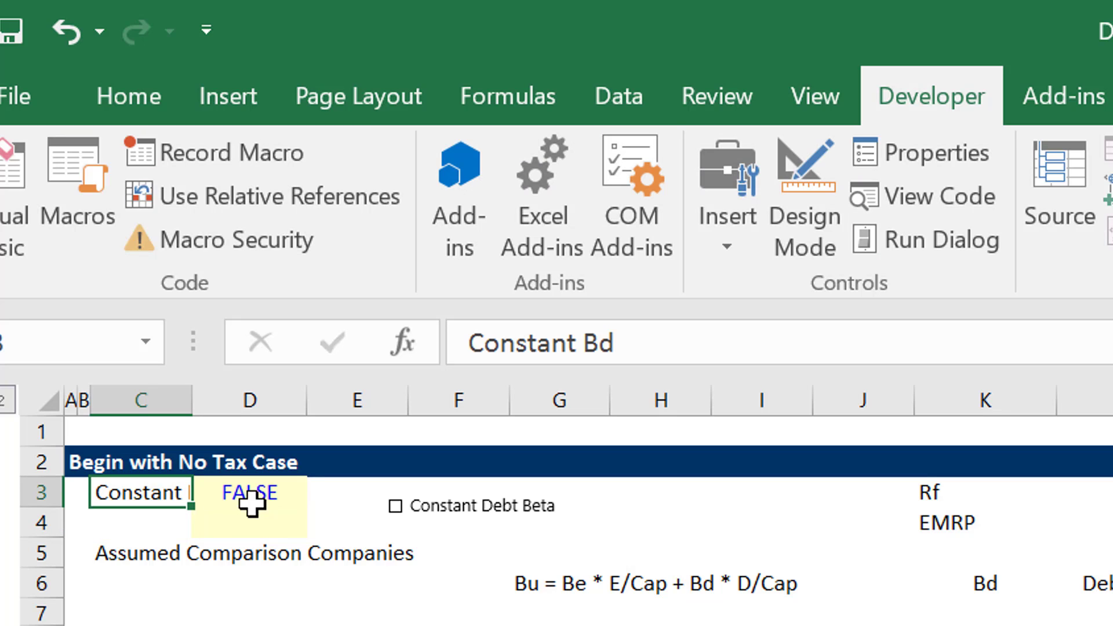
pyautogui.click(113, 90)
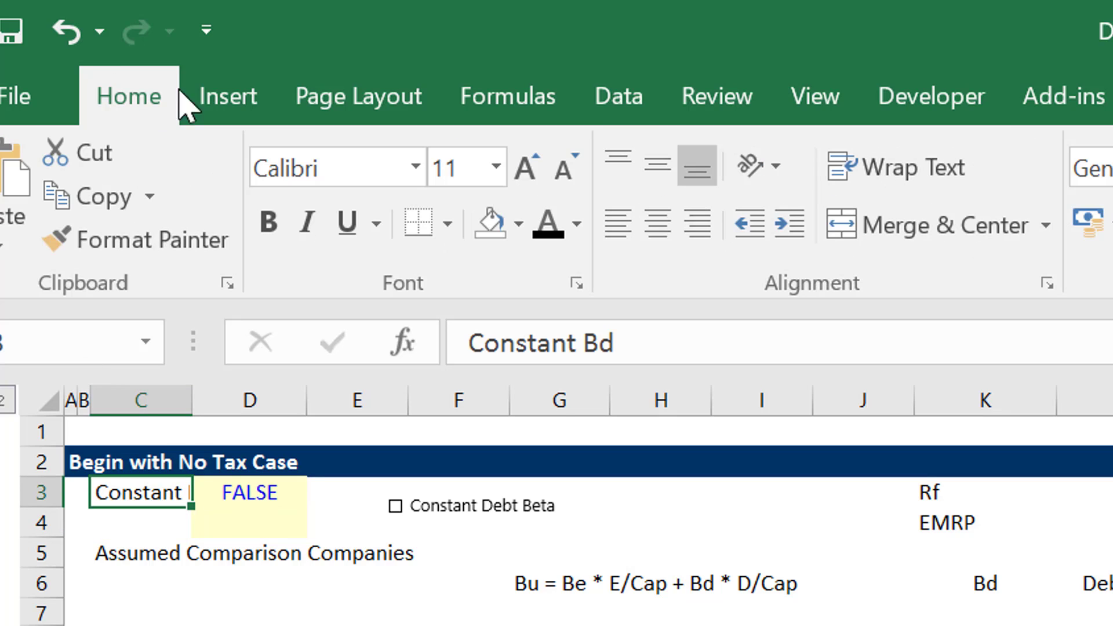
pyautogui.click(695, 223)
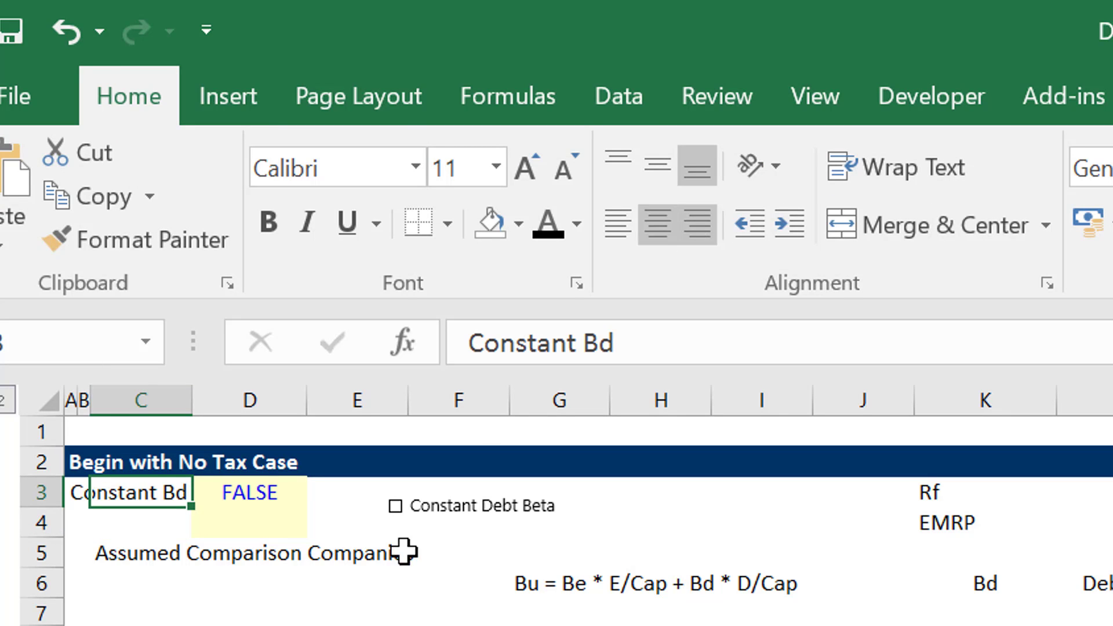
# - Toggle the Constant Debt Beta option to compare the results, leaving it turned on
pyautogui.click(439, 512)
pyautogui.click(438, 512)
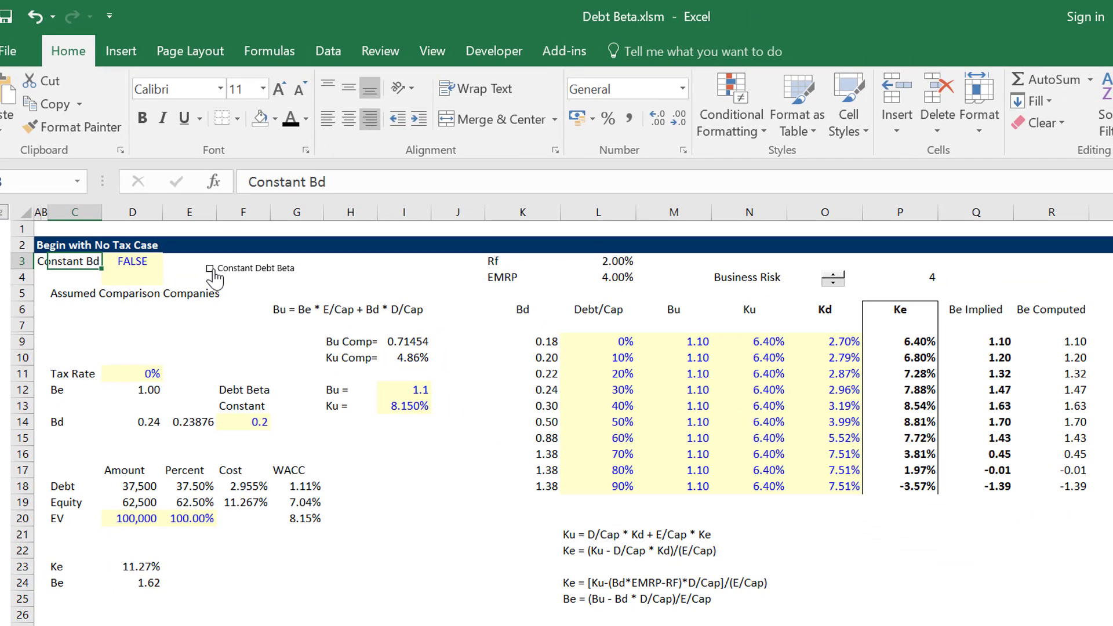
pyautogui.click(210, 269)
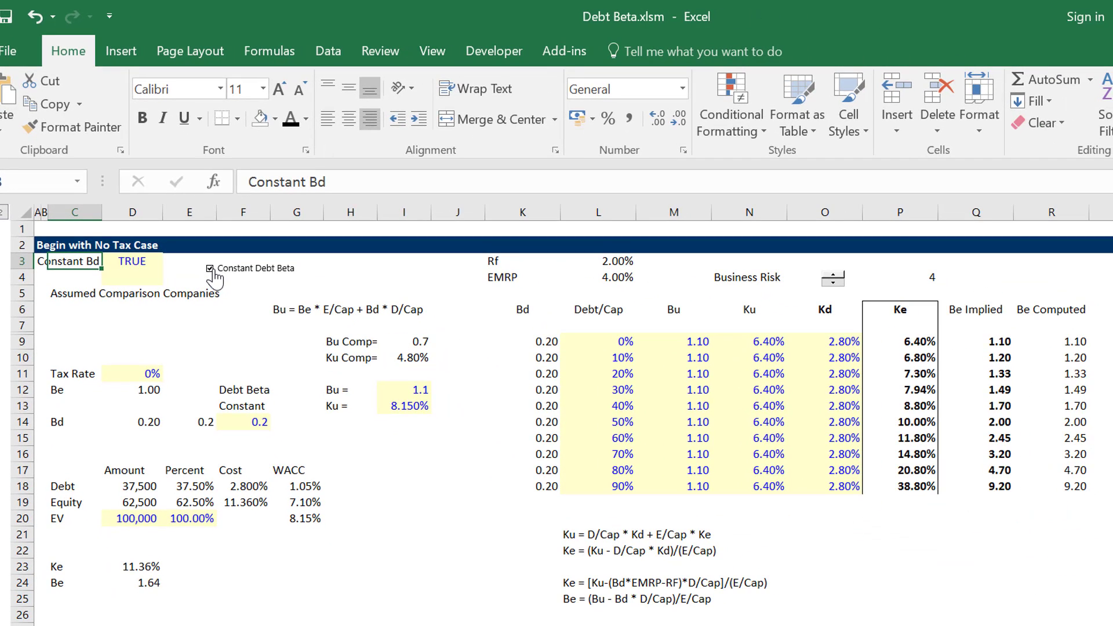
# - Recolor the cells of the Ke and Bd - No Tax Case sheet by content type with the color-coding macro
pyautogui.click(910, 284)
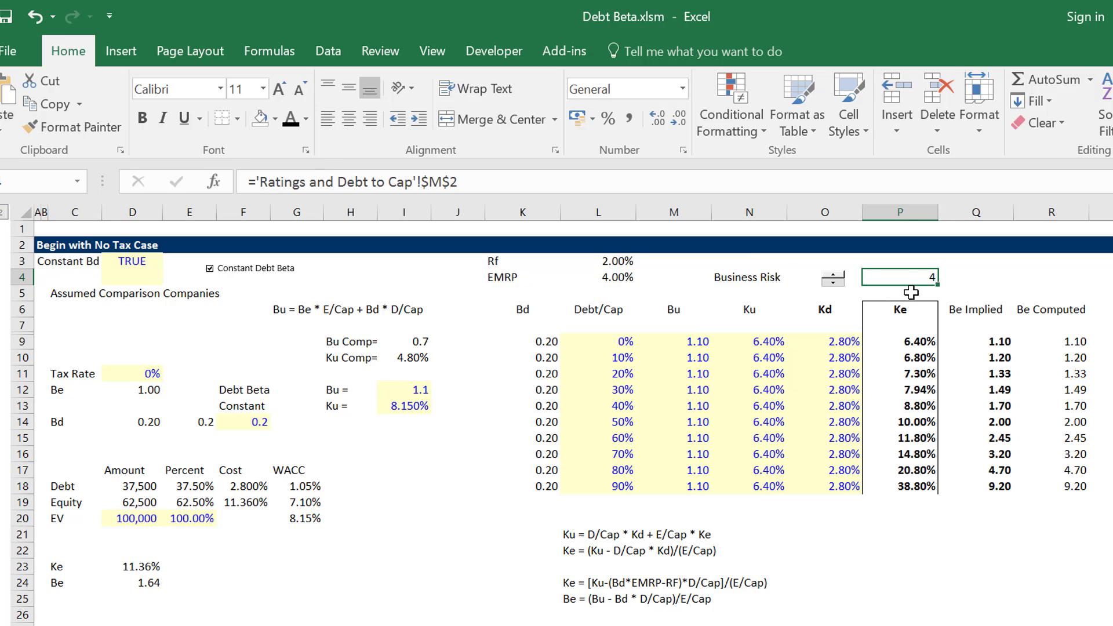
pyautogui.hotkey('ctrl', 'alt', 'c')
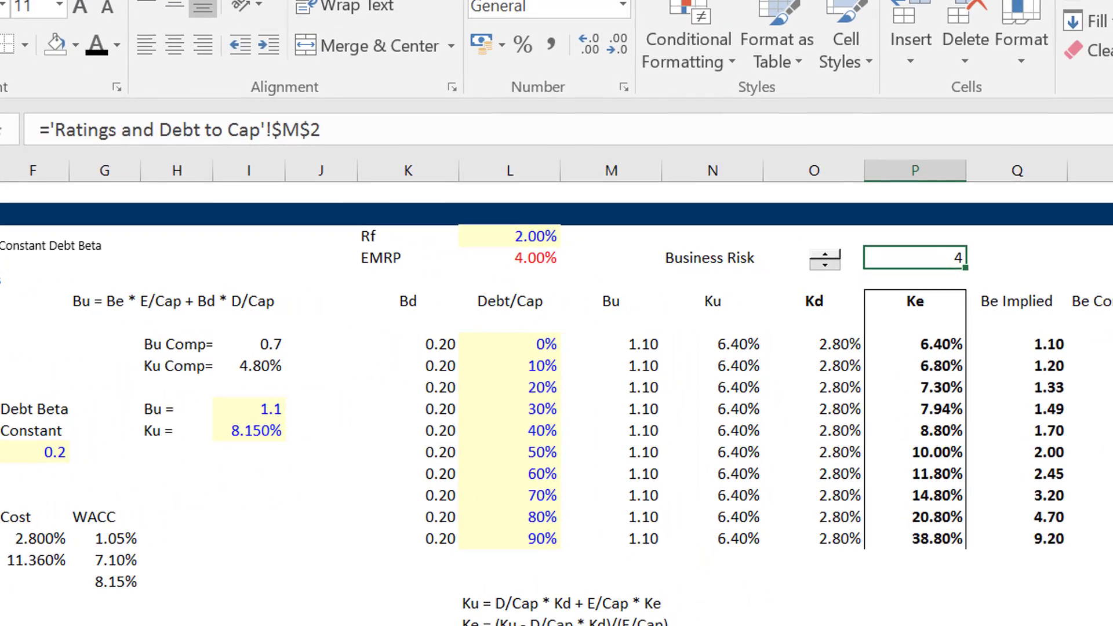
# - Color the Ratings and Debt to Cap sheet tab standard blue and return to the Ke and Bd - No Tax Case sheet
pyautogui.rightClick(323, 625)
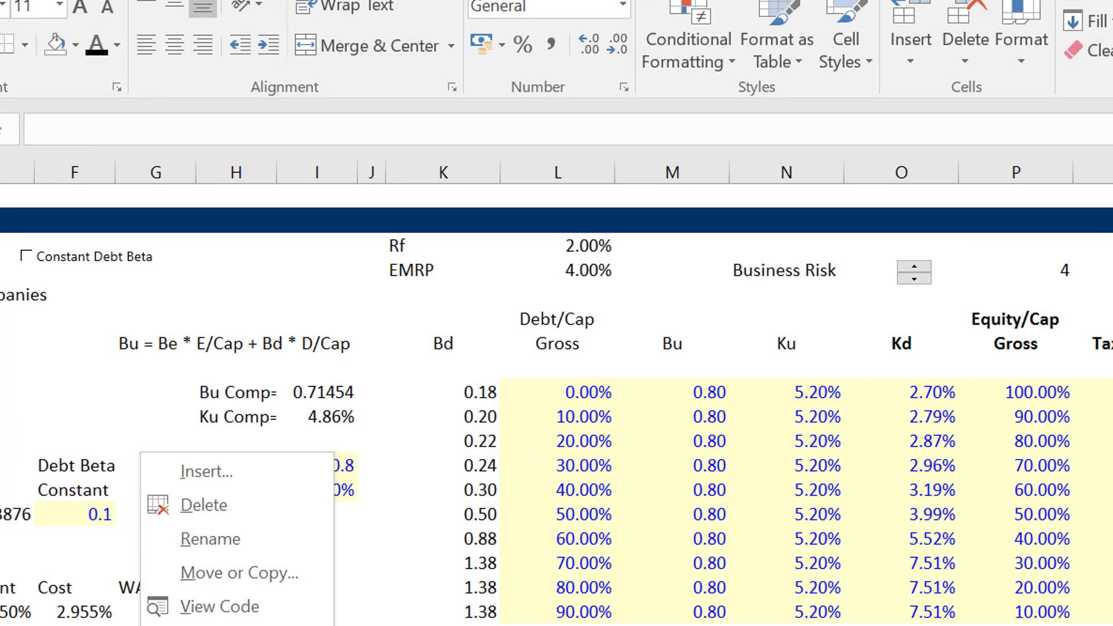
pyautogui.press('Escape')
pyautogui.hotkey('ctrl', 'pagedown')
pyautogui.hotkey('ctrl', 'pagedown')
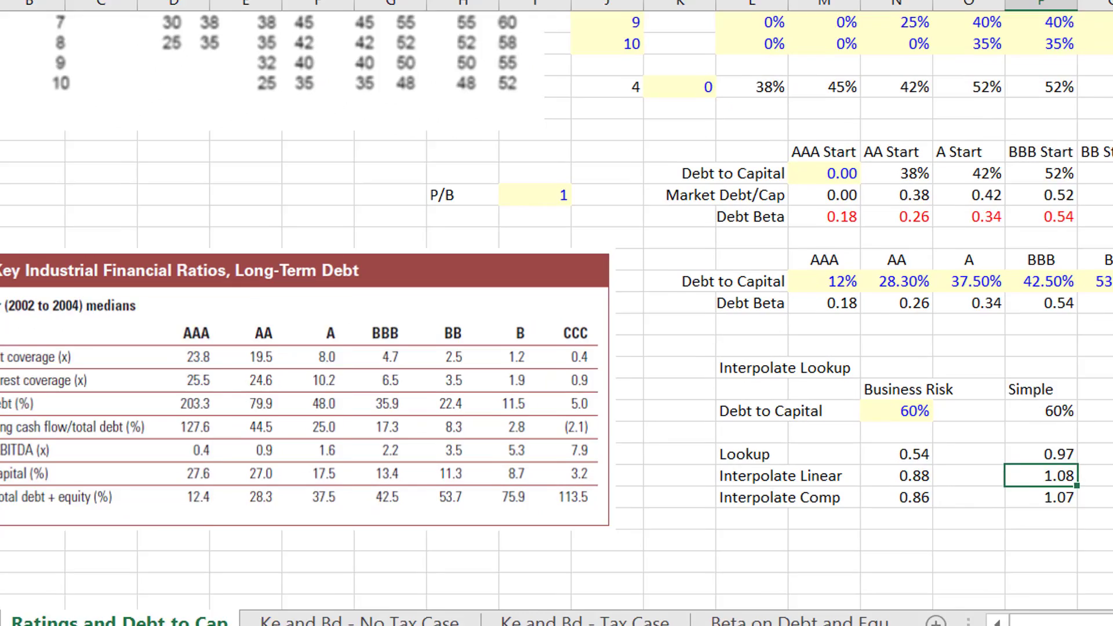
pyautogui.rightClick(290, 522)
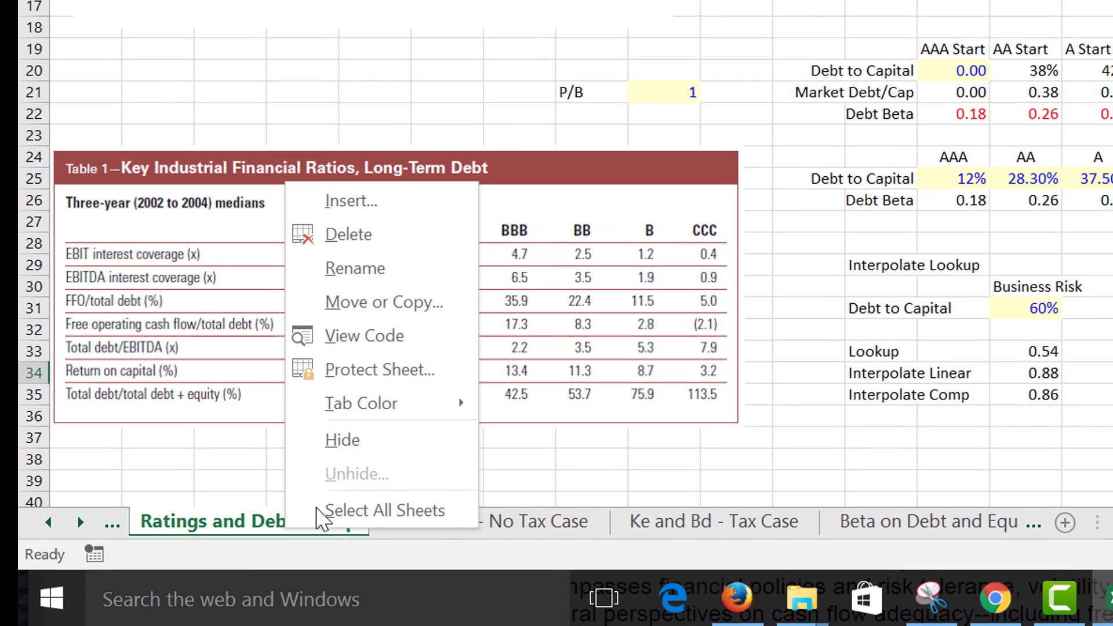
pyautogui.moveTo(385, 413)
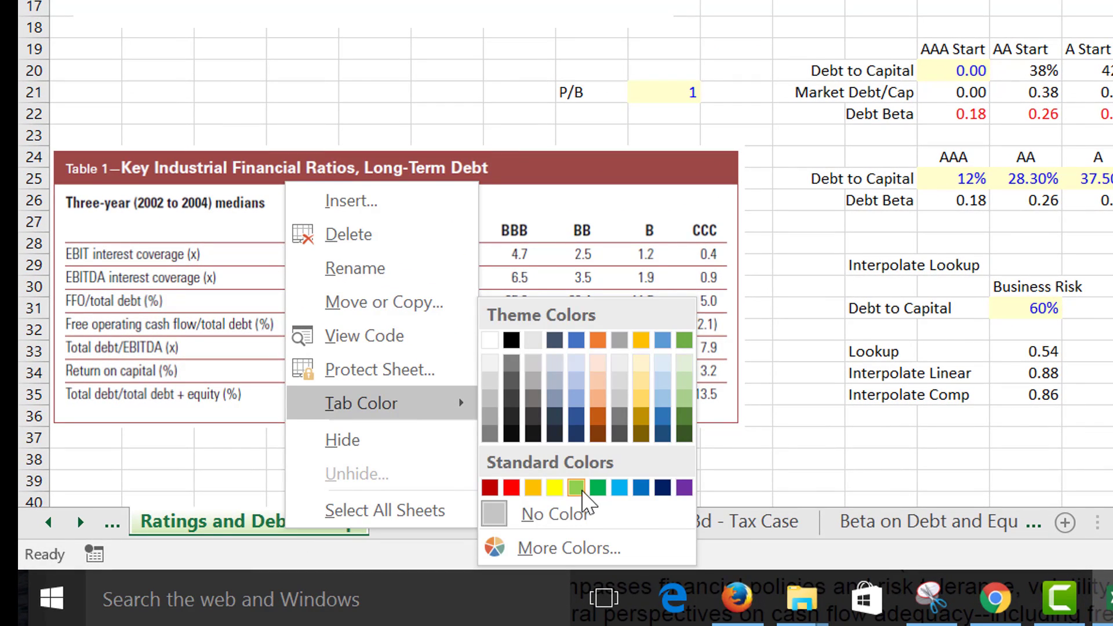
pyautogui.click(642, 487)
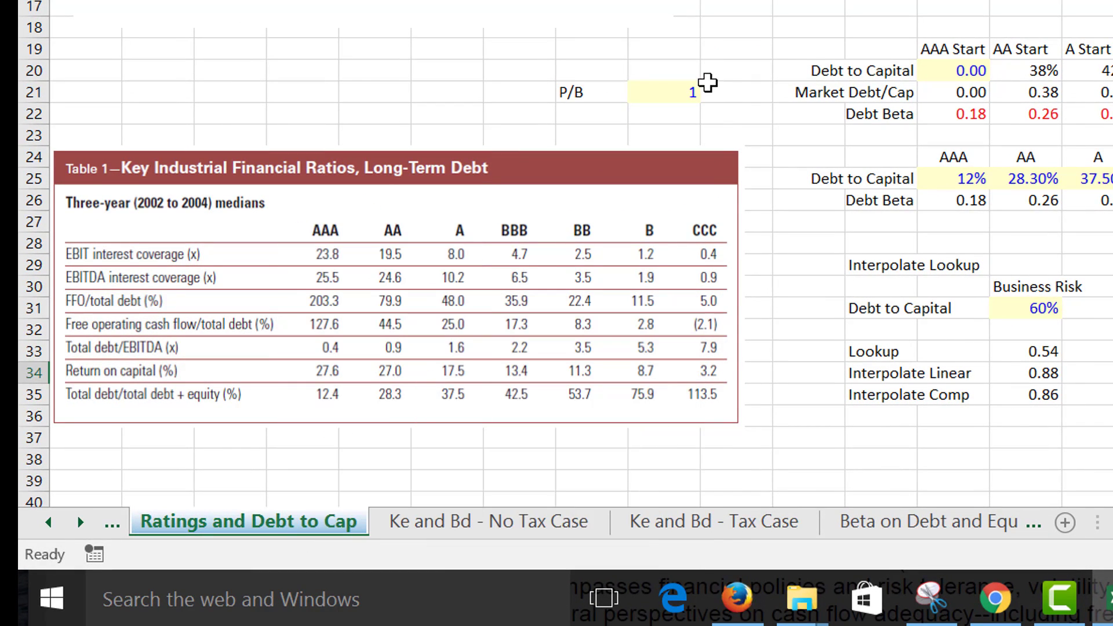
pyautogui.click(707, 86)
pyautogui.hotkey('ctrl', 'pagedown')
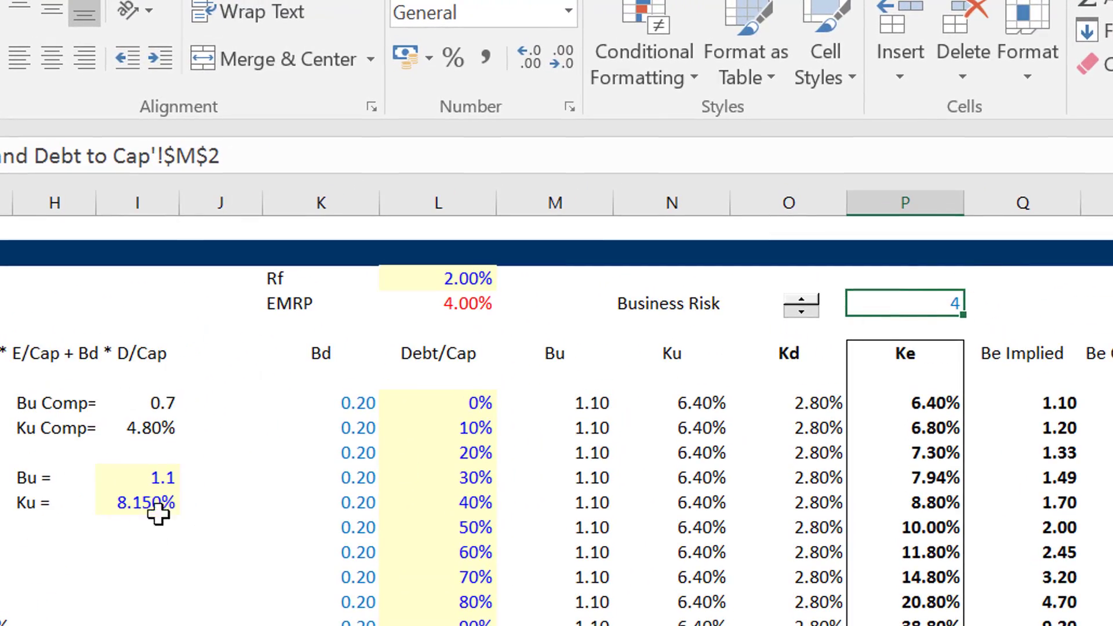
# - Check which Ratings and Debt to Cap ranges the Bd formulas reference across the Debt/Cap rows
pyautogui.click(369, 440)
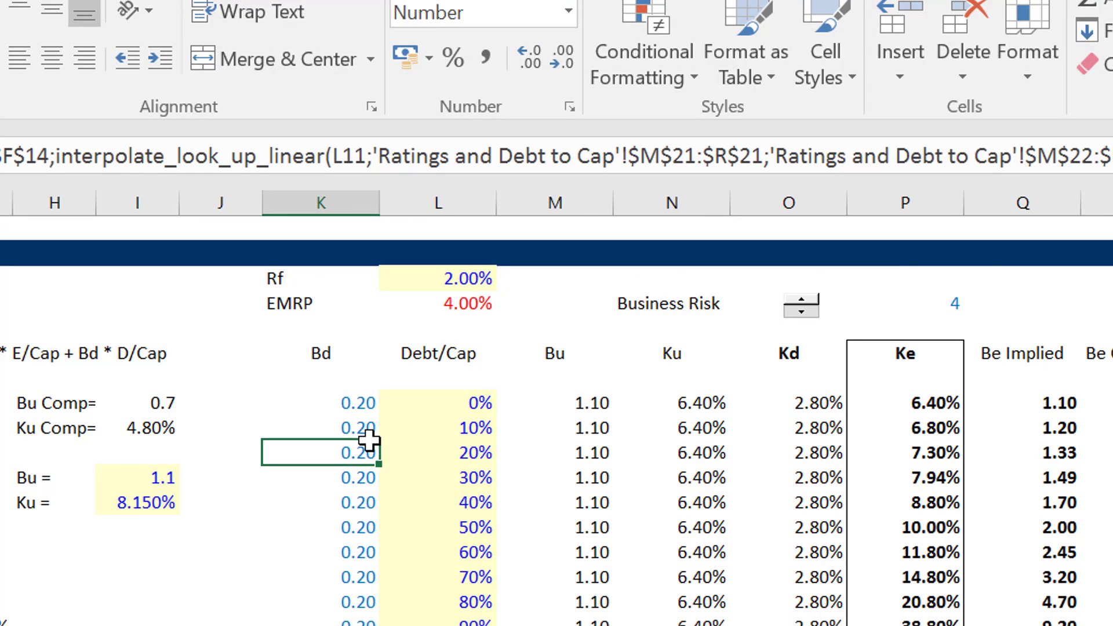
pyautogui.press('Up')
pyautogui.press('Up')
pyautogui.press('Up')
pyautogui.press('Down')
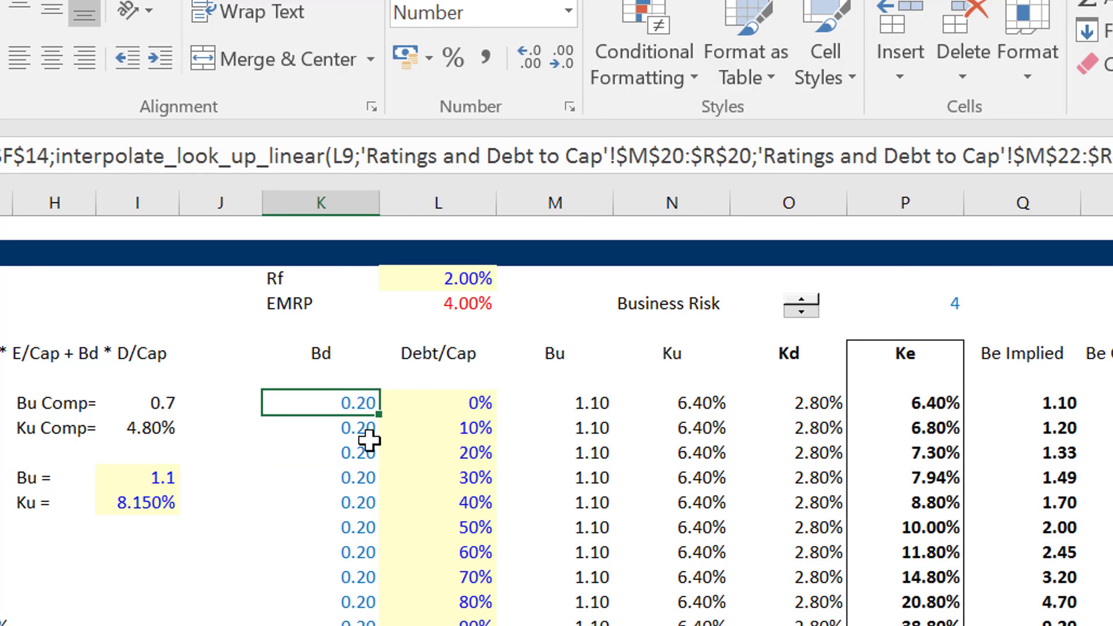
pyautogui.press('Down')
pyautogui.press('Down')
pyautogui.press('Down')
pyautogui.press('Down')
pyautogui.press('Down')
pyautogui.press('Down')
pyautogui.press('Down')
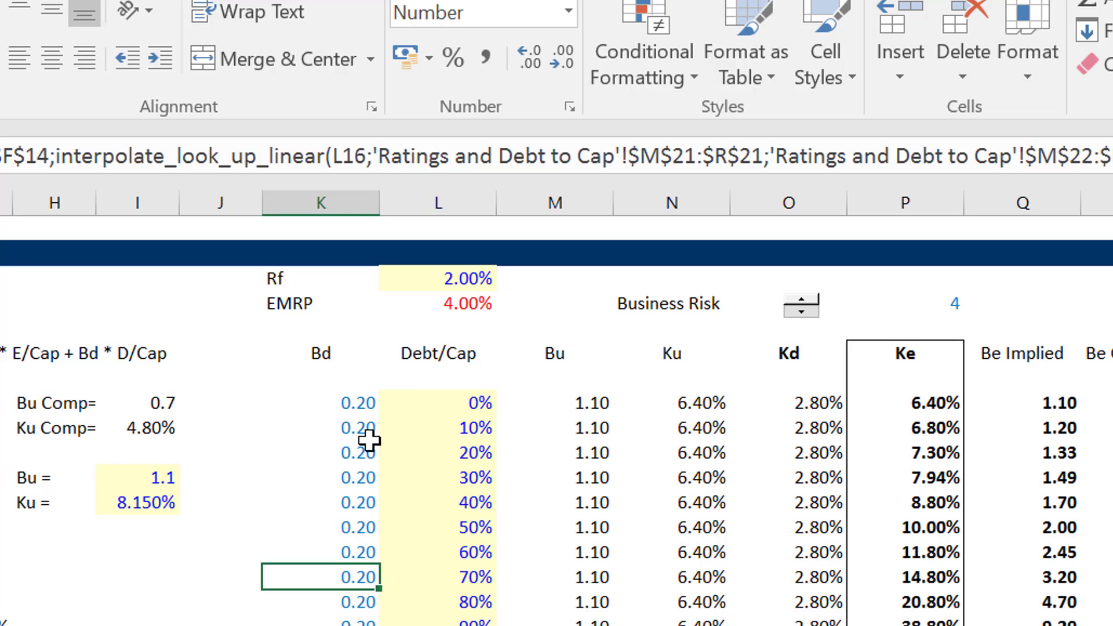
pyautogui.press('Down')
pyautogui.press('Down')
pyautogui.press('Up')
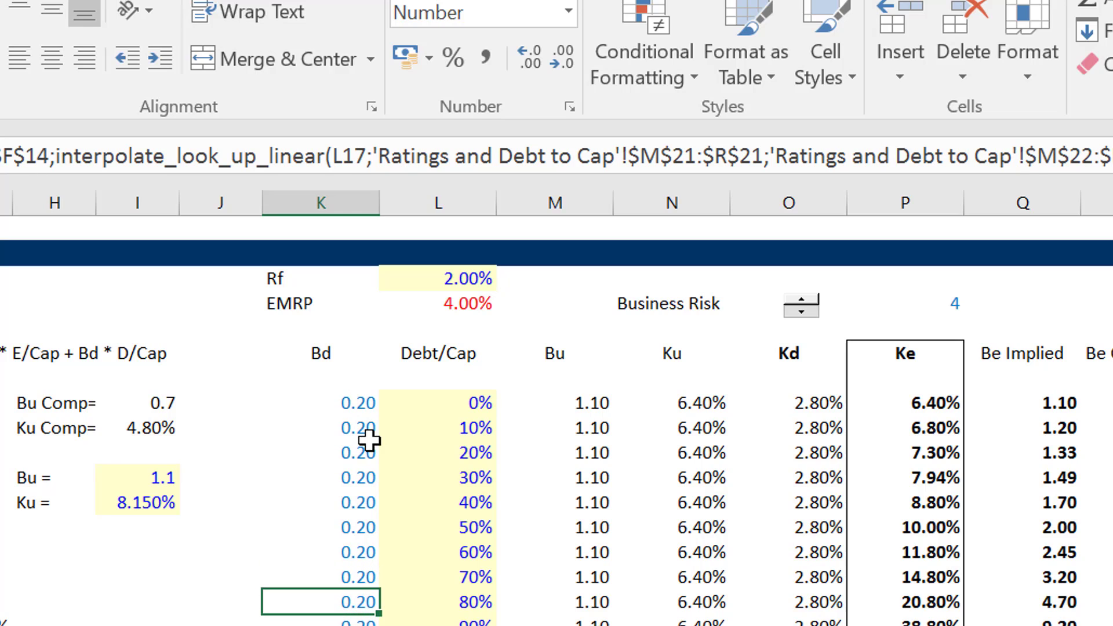
pyautogui.press('Left')
pyautogui.press('Left')
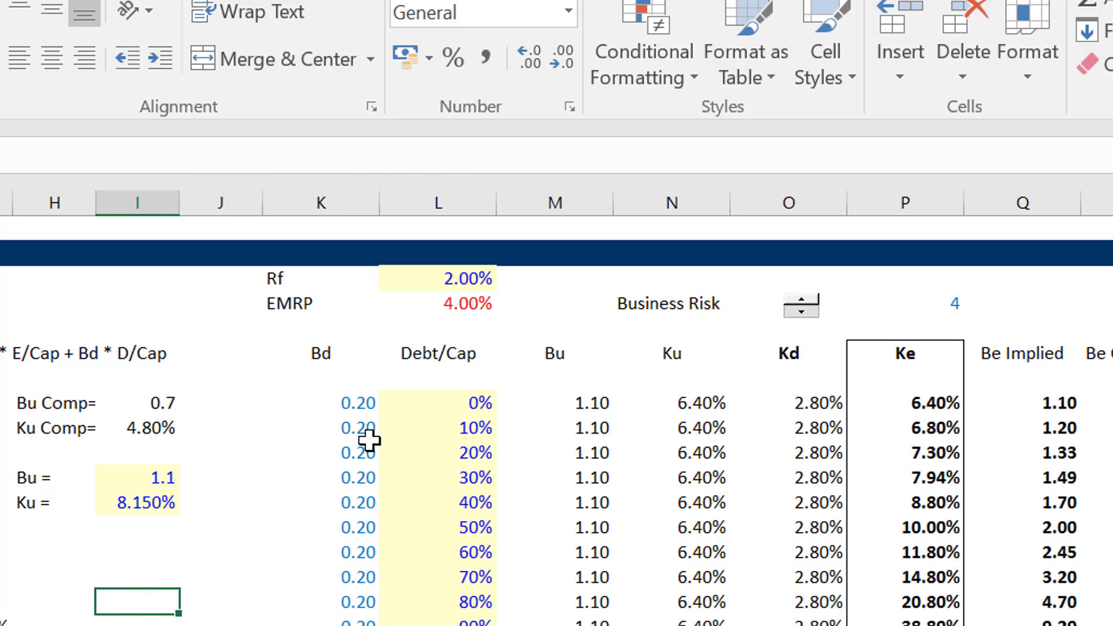
pyautogui.press('Right')
pyautogui.press('Left')
pyautogui.press('Left')
pyautogui.press('Left')
pyautogui.press('Up')
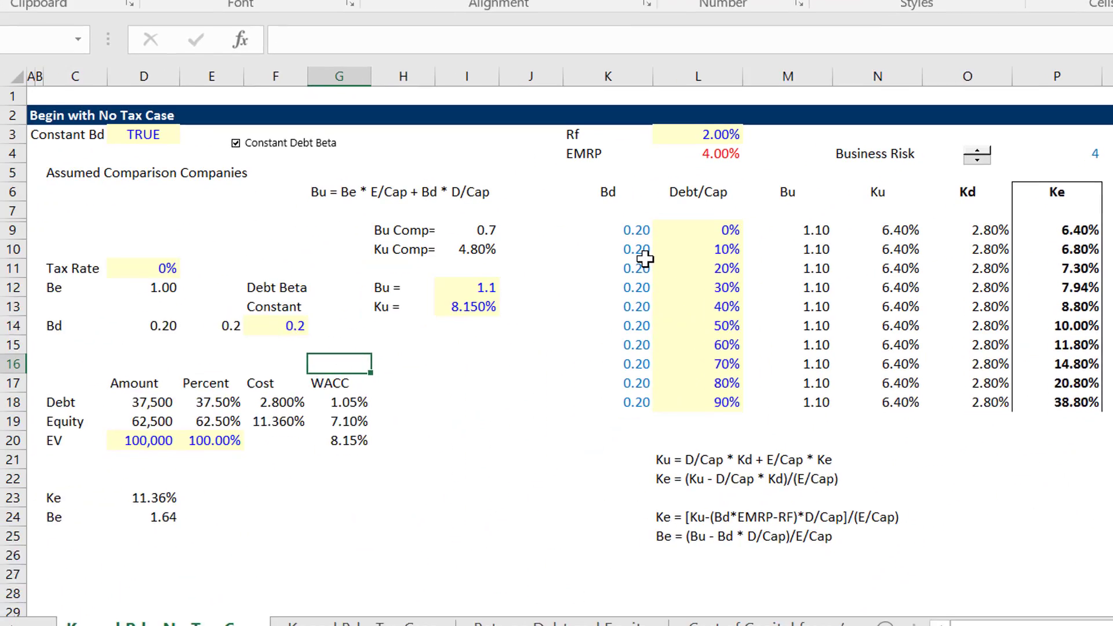
pyautogui.press('Up')
pyautogui.press('Up')
pyautogui.press('Up')
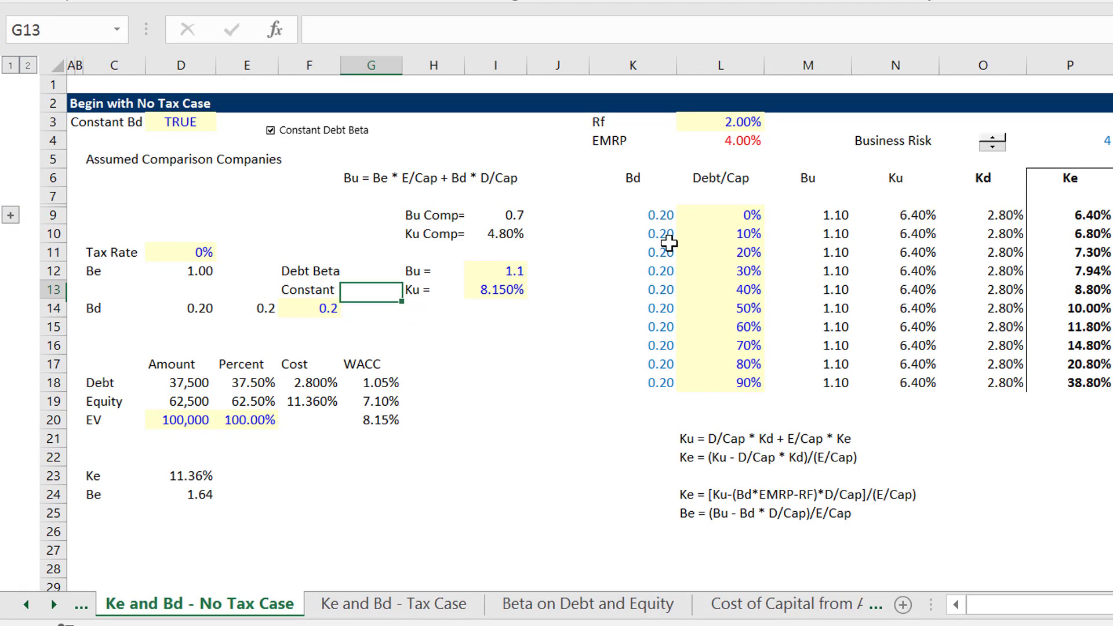
pyautogui.press('Left')
pyautogui.press('Left')
pyautogui.press('Left')
pyautogui.press('Right')
pyautogui.press('Left')
pyautogui.press('Left')
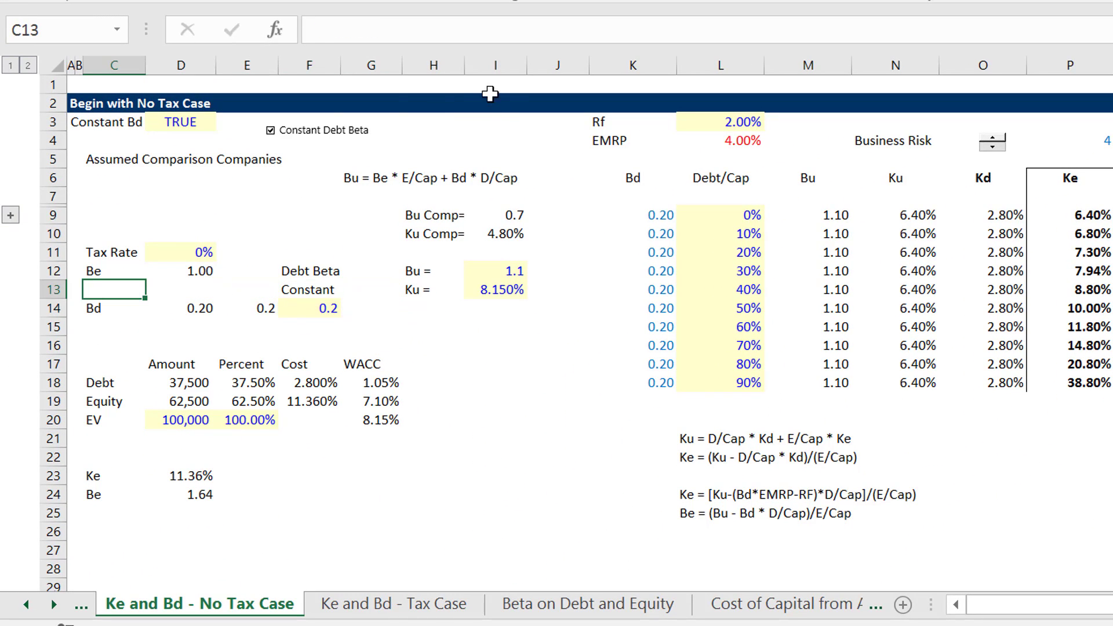
# - Turn off the Constant Debt Beta option so Bd varies with the debt-to-capital ratio
pyautogui.click(301, 132)
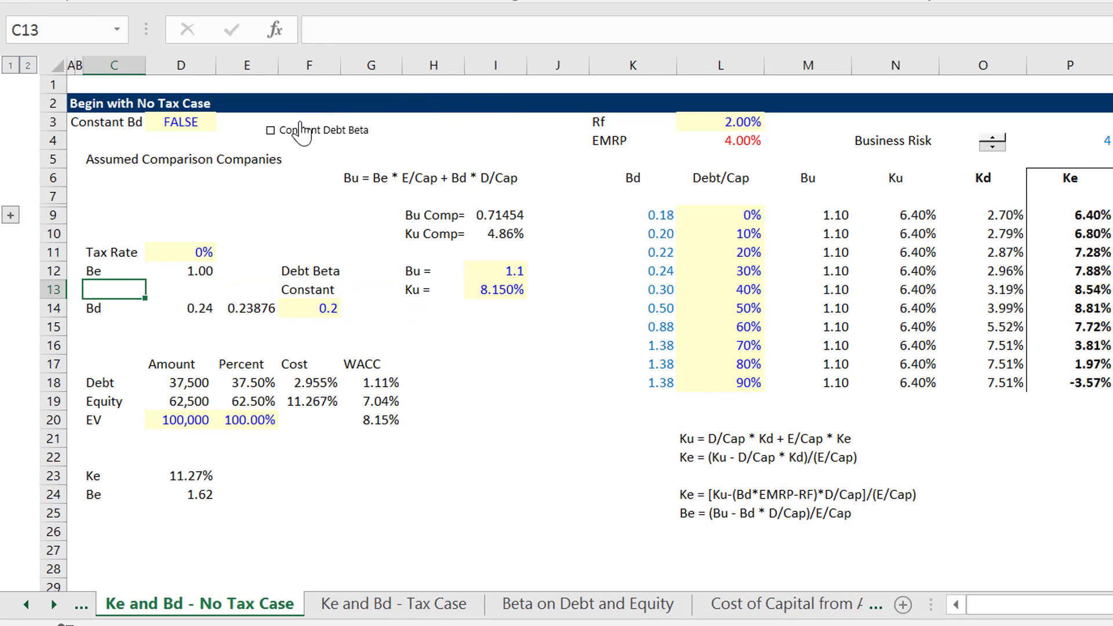
# - Toggle the Constant Debt Beta option and leave it switched on
pyautogui.click(301, 132)
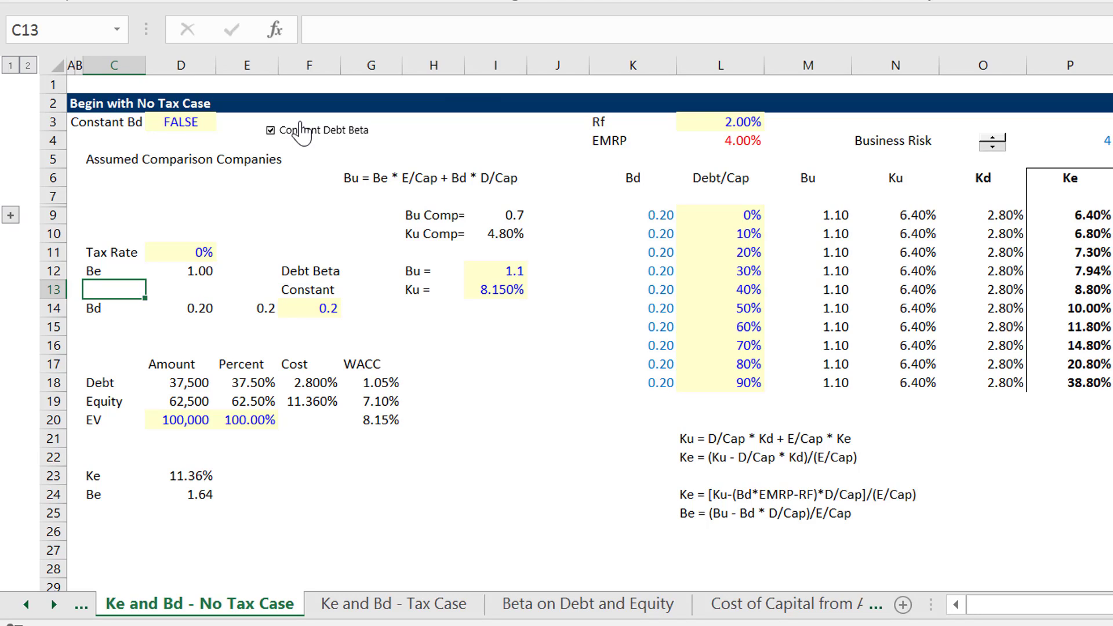
pyautogui.click(300, 132)
pyautogui.click(300, 132)
# - Apply an outline border around the Ke column down to the 90% Debt/Cap row
pyautogui.click(1040, 179)
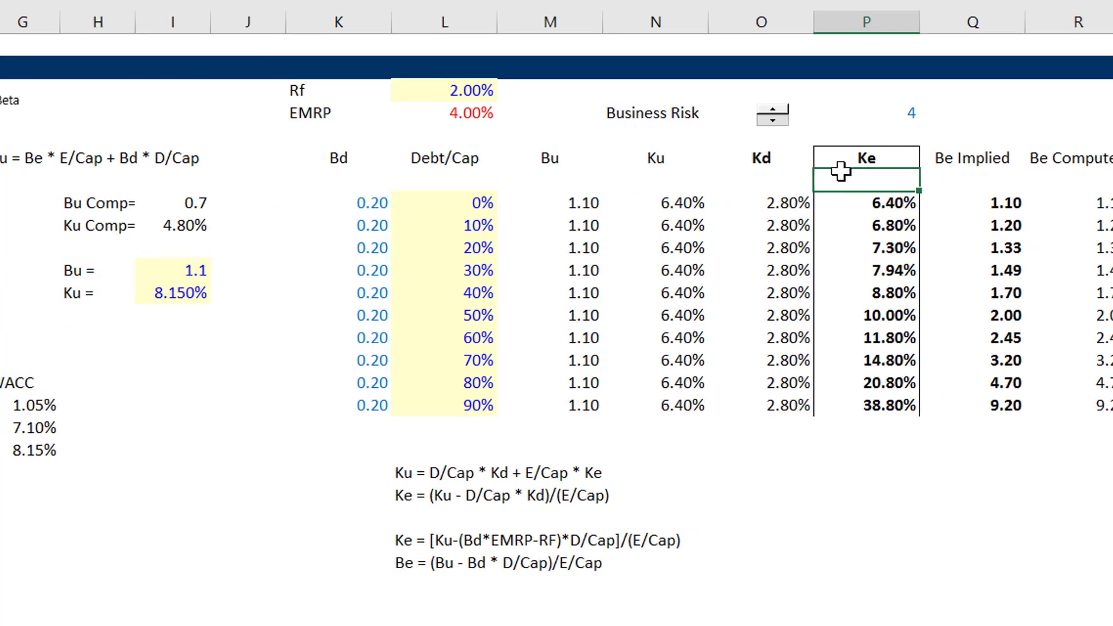
pyautogui.hotkey('shift', 'Down')
pyautogui.hotkey('shift', 'Down')
pyautogui.hotkey('shift', 'Down')
pyautogui.hotkey('shift', 'Down')
pyautogui.hotkey('shift', 'Down')
pyautogui.hotkey('shift', 'Down')
pyautogui.hotkey('shift', 'Down')
pyautogui.hotkey('shift', 'Down')
pyautogui.hotkey('shift', 'Down')
pyautogui.hotkey('shift', 'Down')
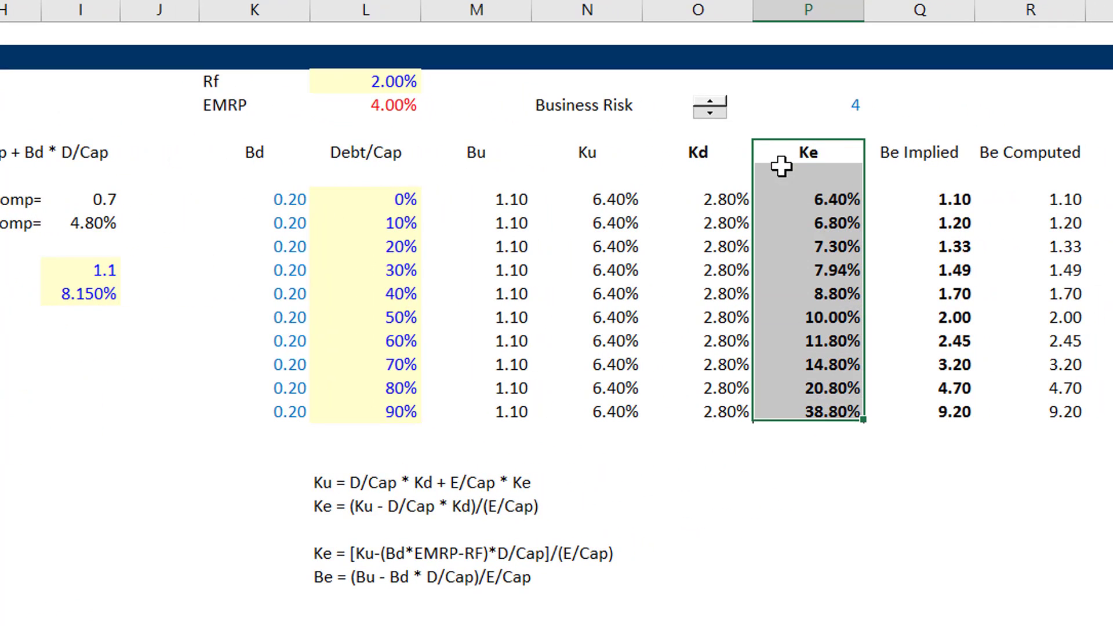
pyautogui.hotkey('ctrl', 'shift', '7')
pyautogui.press('Up')
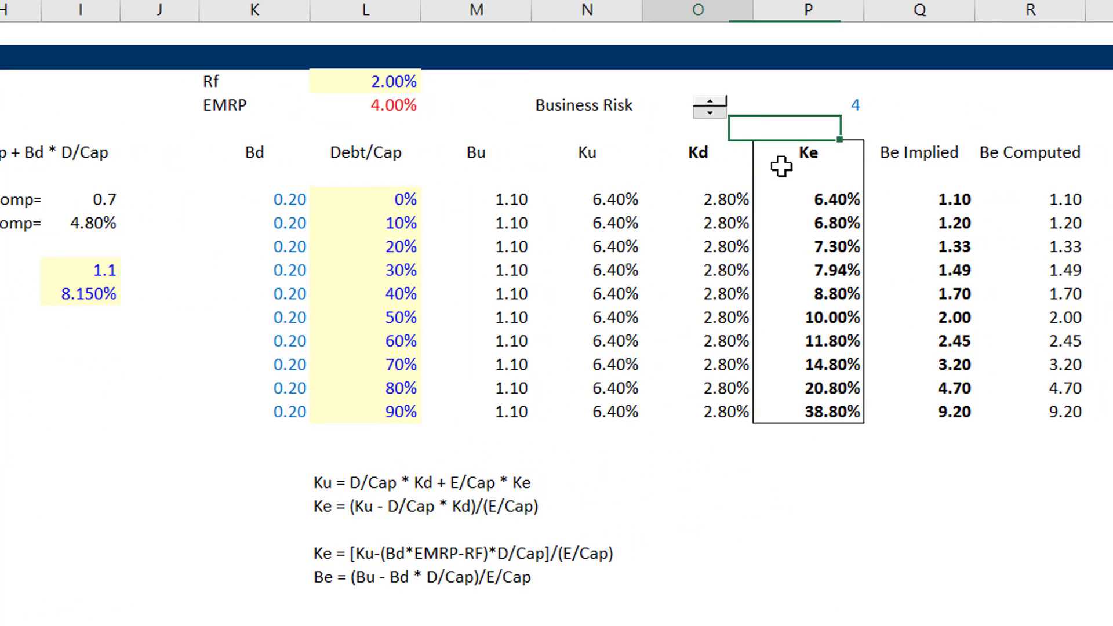
pyautogui.press('Left')
pyautogui.press('Left')
pyautogui.press('Left')
pyautogui.press('Left')
pyautogui.press('Left')
pyautogui.press('Left')
pyautogui.press('Left')
pyautogui.press('Left')
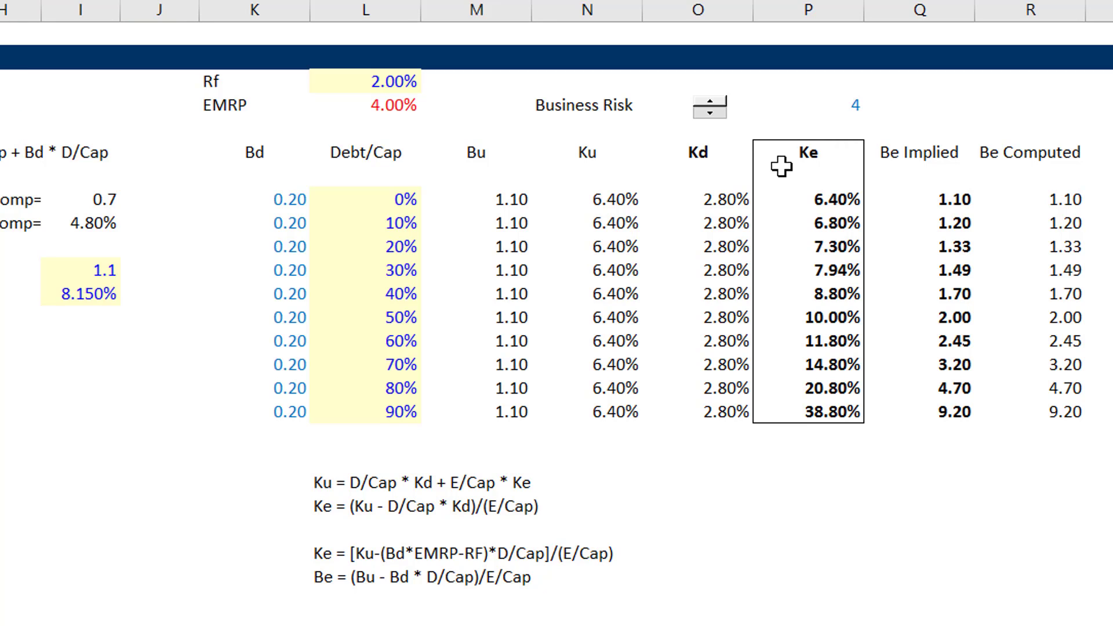
pyautogui.press('Right')
pyautogui.press('Right')
pyautogui.press('Up')
pyautogui.press('Up')
pyautogui.press('Up')
pyautogui.press('Up')
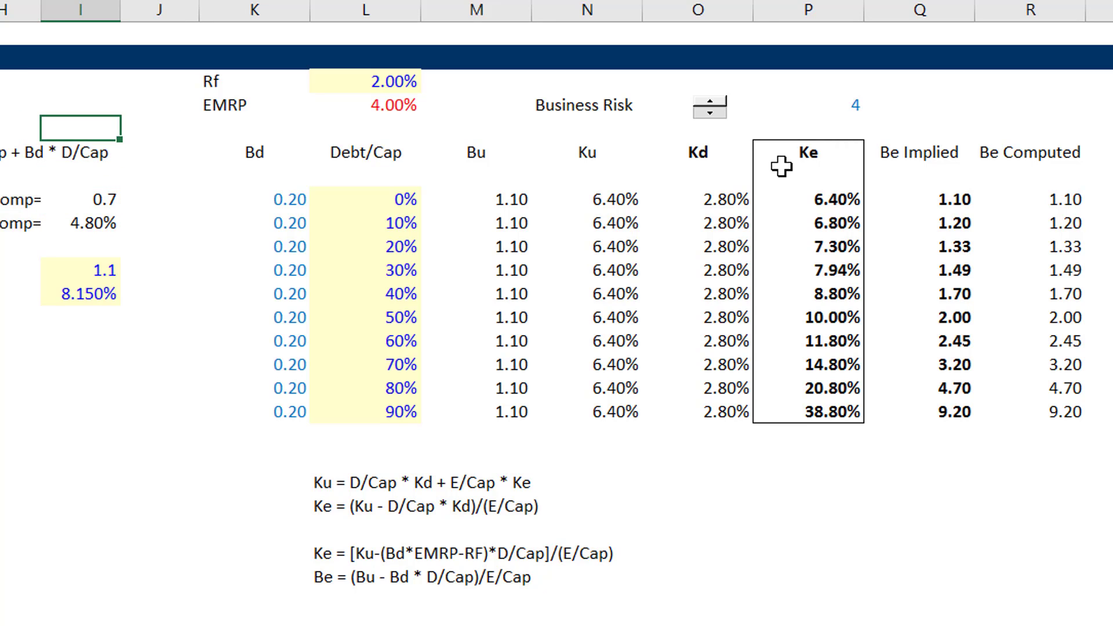
pyautogui.press('Left')
pyautogui.press('Left')
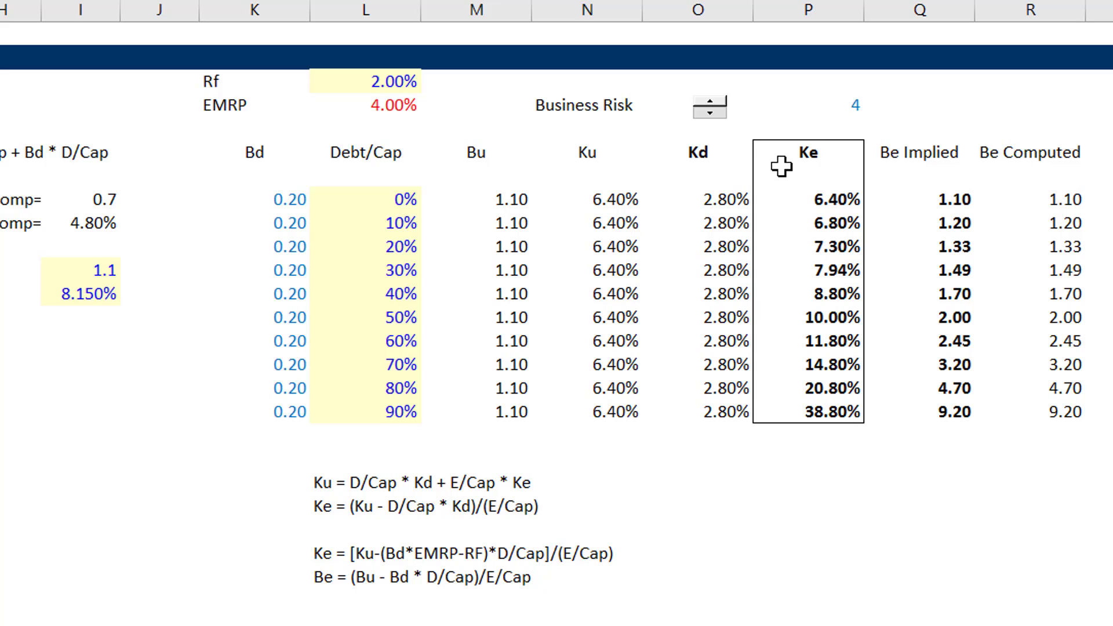
# - Start an IF formula in the first Bd cell, K9, with the absolute Constant Bd switch $D$3 as its logical test
pyautogui.press('Right')
pyautogui.press('Right')
pyautogui.press('Right')
pyautogui.press('Right')
pyautogui.press('Up')
pyautogui.press('Up')
pyautogui.press('Up')
pyautogui.press('Up')
pyautogui.press('Up')
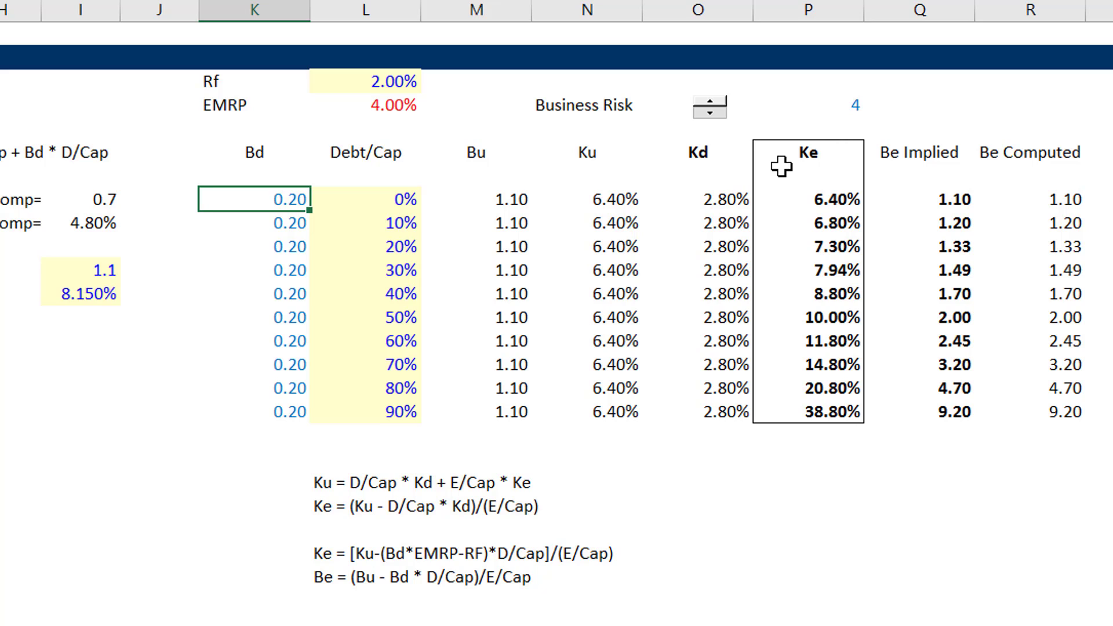
pyautogui.write('=if(')
pyautogui.press('Left')
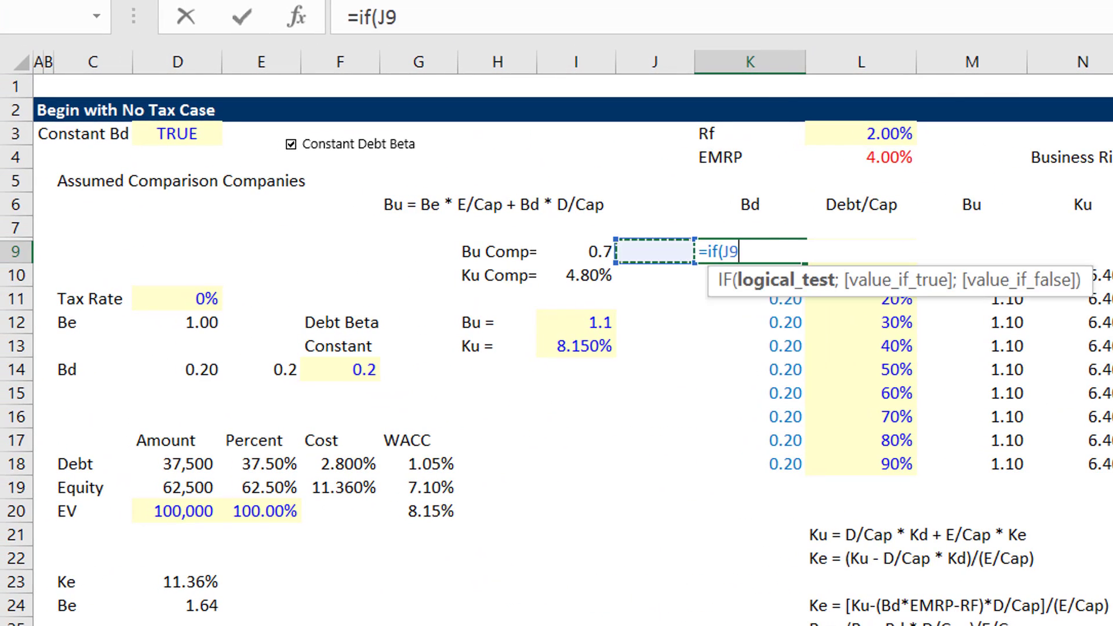
pyautogui.press('Left')
pyautogui.press('Left')
pyautogui.press('Left')
pyautogui.press('Left')
pyautogui.press('Left')
pyautogui.press('Left')
pyautogui.press('Up')
pyautogui.press('Up')
pyautogui.press('Up')
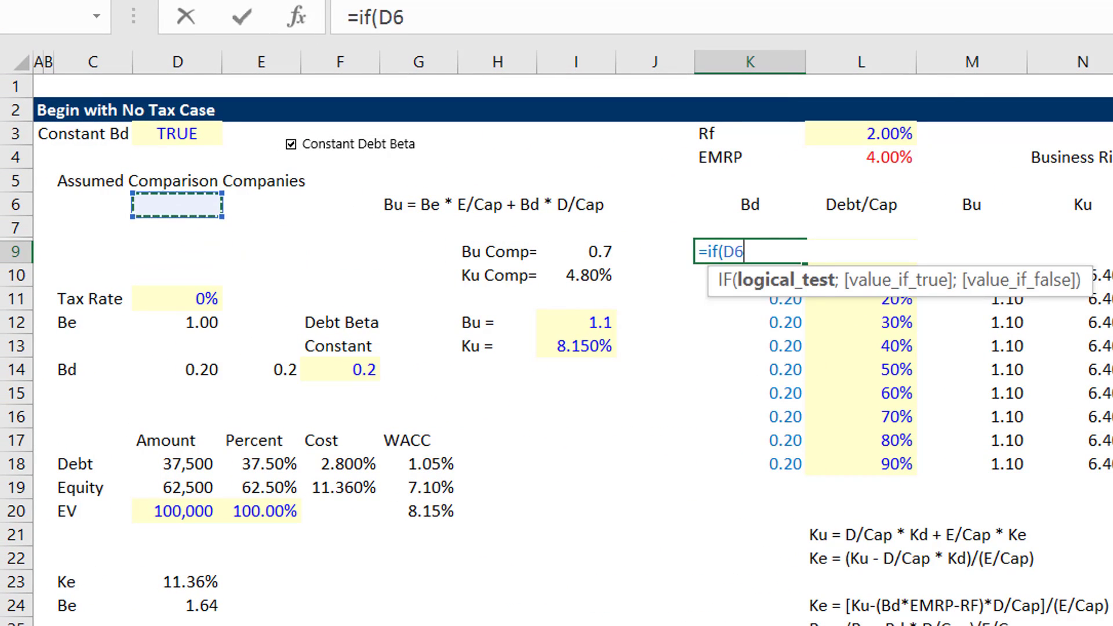
pyautogui.press('Up')
pyautogui.press('Up')
pyautogui.press('Up')
pyautogui.press('F4')
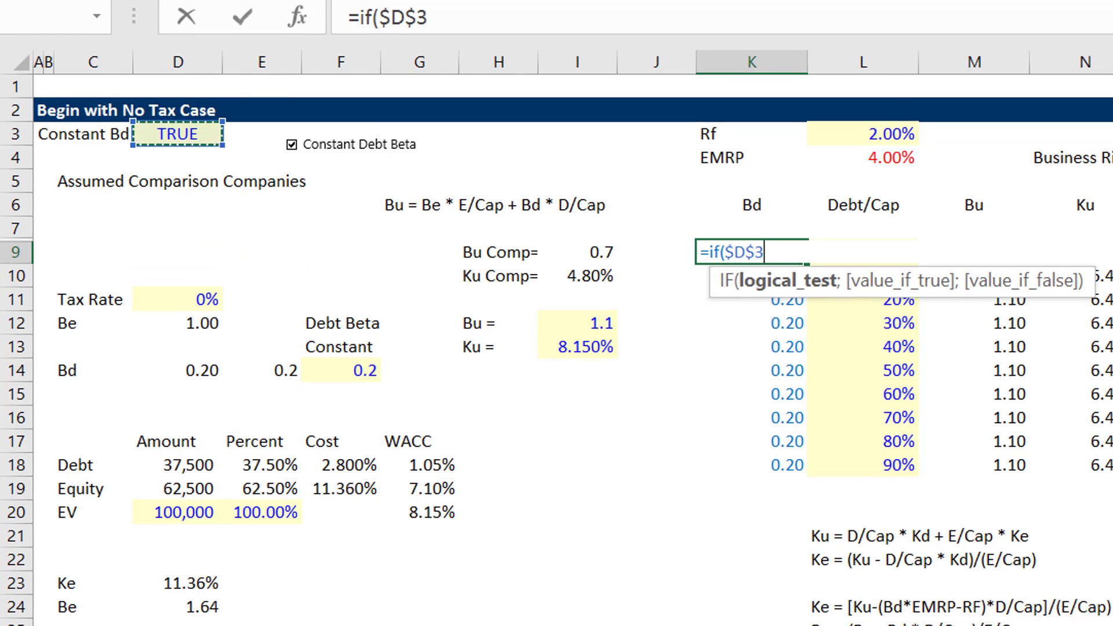
# - Use the constant debt beta in F14 as the IF formula's value if true
pyautogui.write(';')
pyautogui.press('Left')
pyautogui.press('Left')
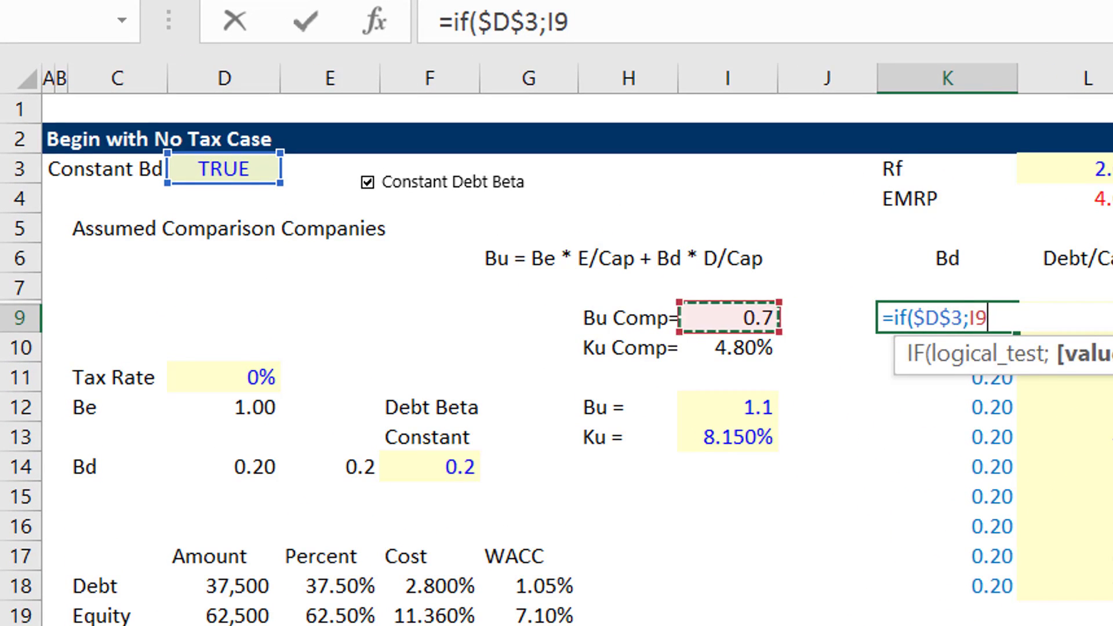
pyautogui.press('Left')
pyautogui.press('Left')
pyautogui.press('Left')
pyautogui.press('Down')
pyautogui.press('Down')
pyautogui.press('Down')
pyautogui.press('Down')
pyautogui.press('Down')
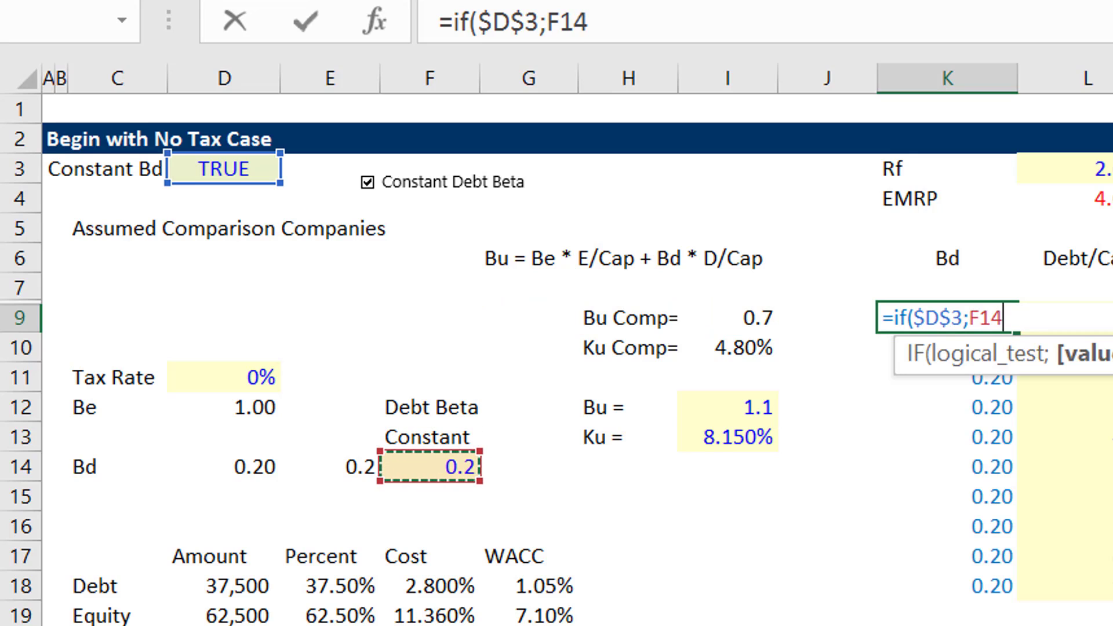
# - Insert interpolate_look_up_linear as the value if false, with the Debt/Cap ratio in L9 as its first argument
pyautogui.write(';')
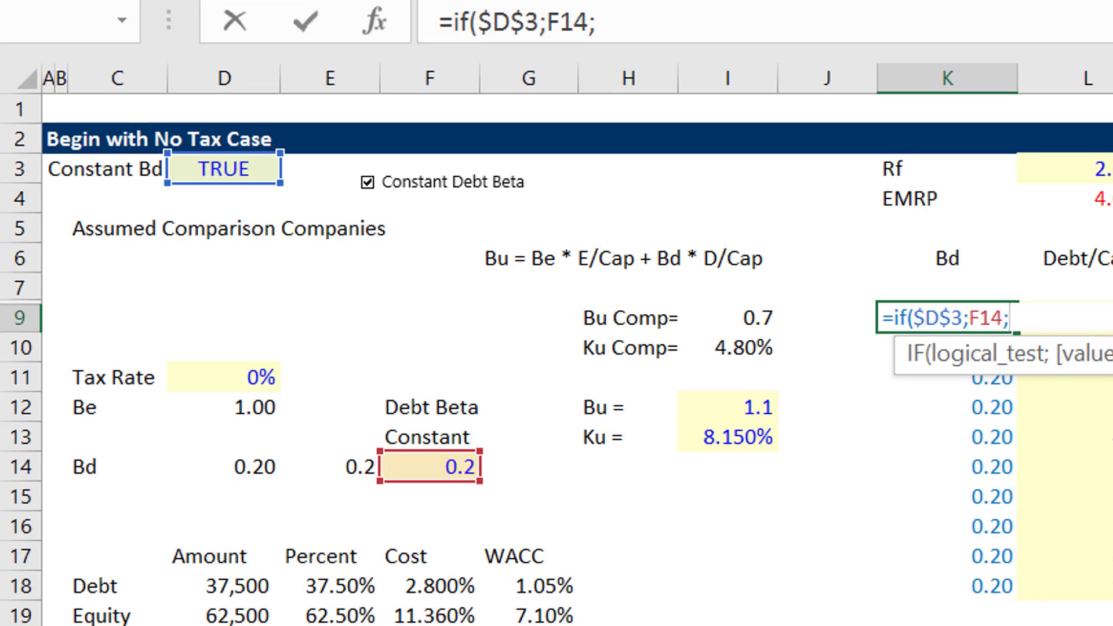
pyautogui.write('in')
pyautogui.press('Down')
pyautogui.press('Down')
pyautogui.press('Down')
pyautogui.press('Down')
pyautogui.press('Down')
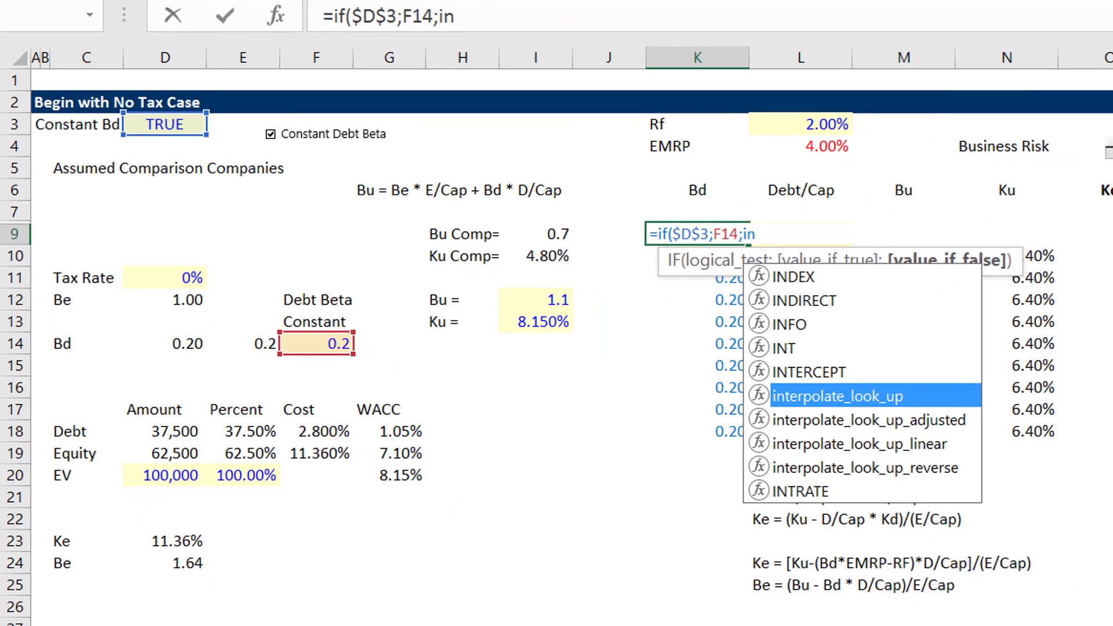
pyautogui.press('Down')
pyautogui.press('Down')
pyautogui.press('Tab')
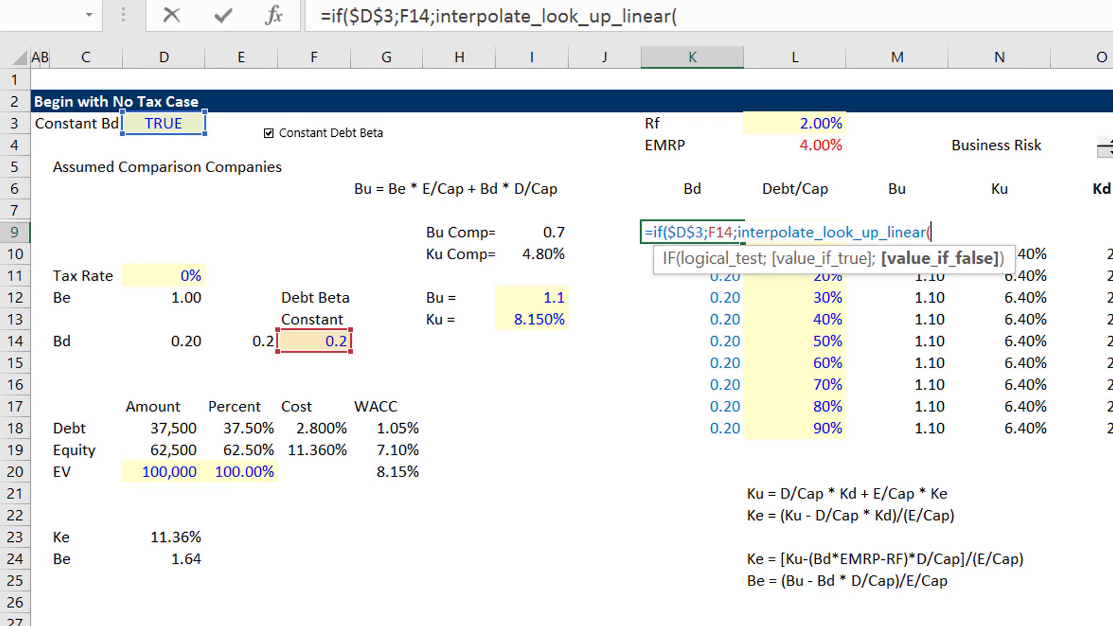
pyautogui.press('Right')
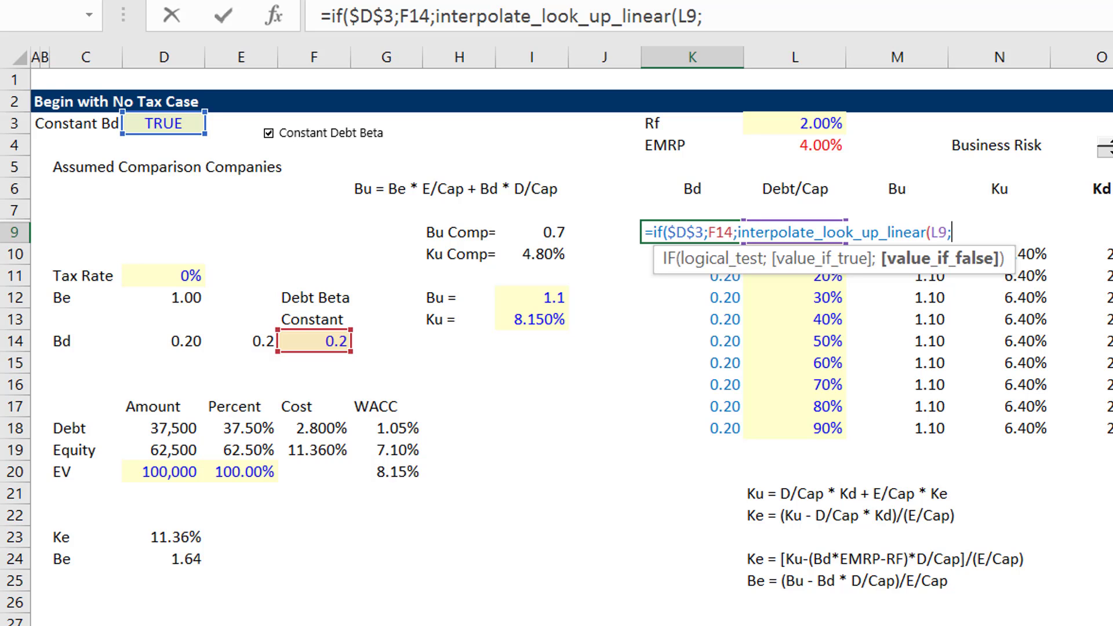
# - Add the starting Debt to Capital row M20:R20 from the Ratings and Debt to Cap sheet as the second lookup argument
pyautogui.hotkey('ctrl', 'pagedown')
pyautogui.press('Right')
pyautogui.press('Right')
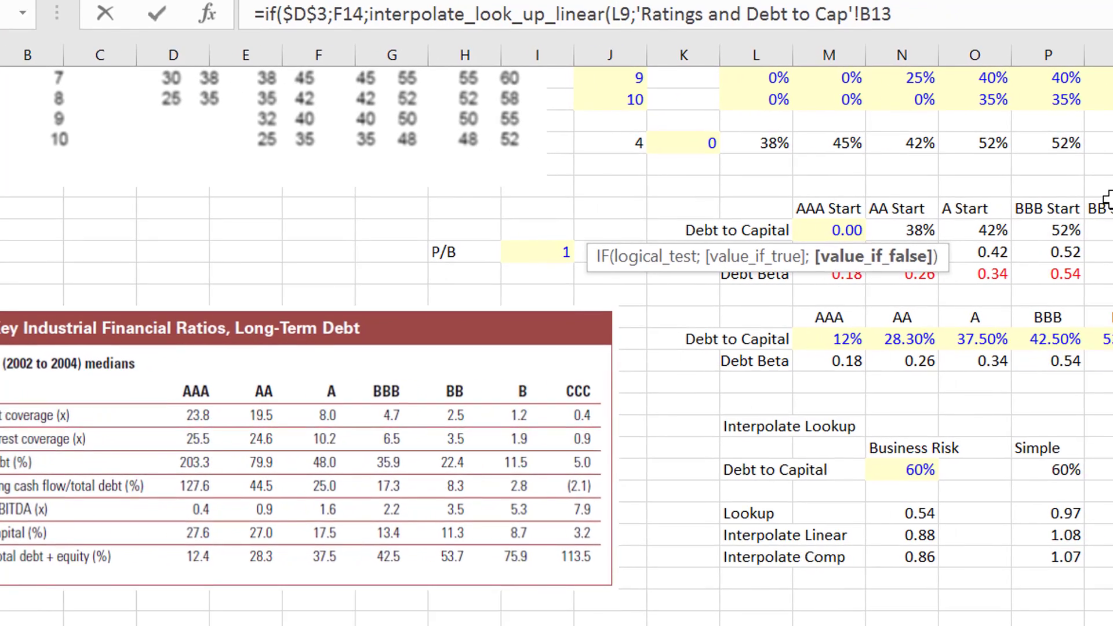
pyautogui.click(451, 219)
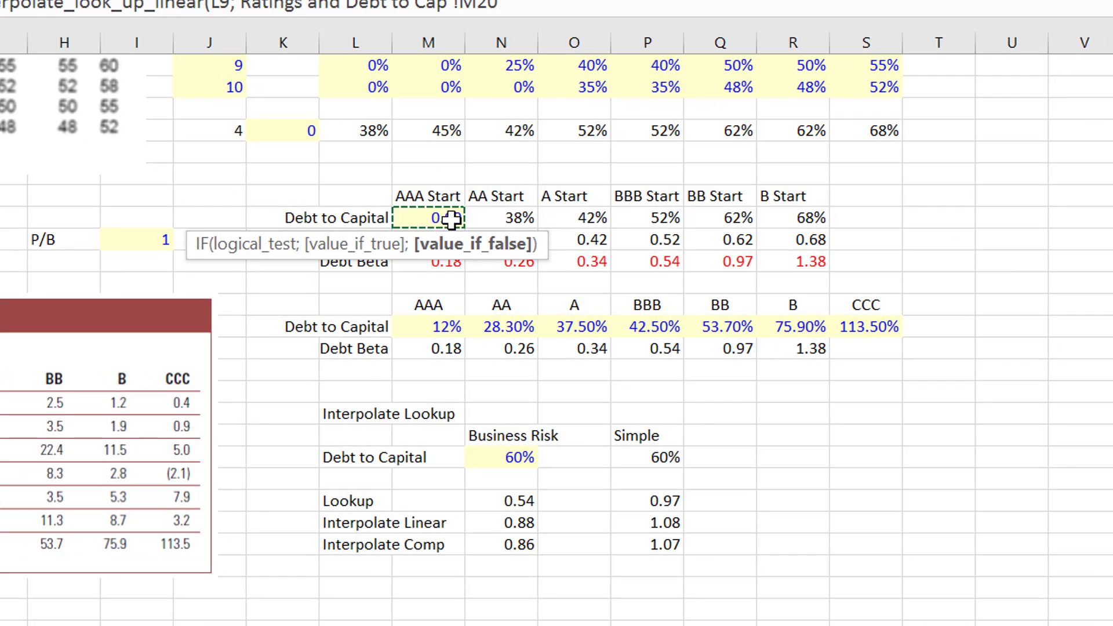
pyautogui.hotkey('shift', 'Right')
pyautogui.hotkey('shift', 'Right')
pyautogui.hotkey('shift', 'Right')
pyautogui.hotkey('shift', 'Right')
pyautogui.hotkey('shift', 'Right')
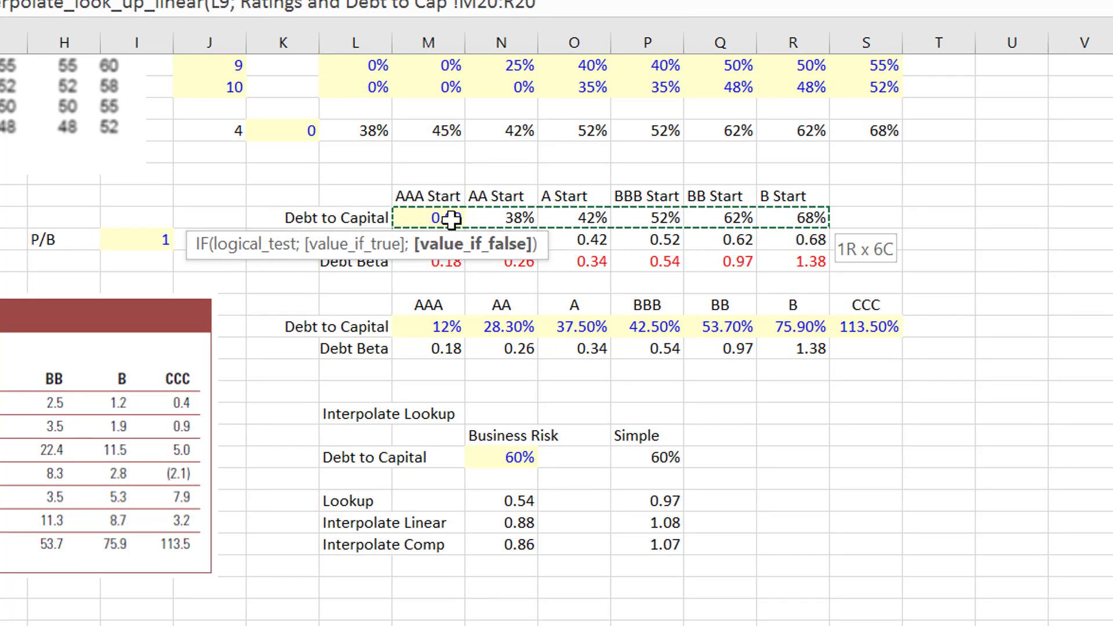
# - Add the red Debt Beta row as the absolute range $M$22:$R$22 and enter the completed formula, accepting the bracket correction
pyautogui.write(';')
pyautogui.click(430, 275)
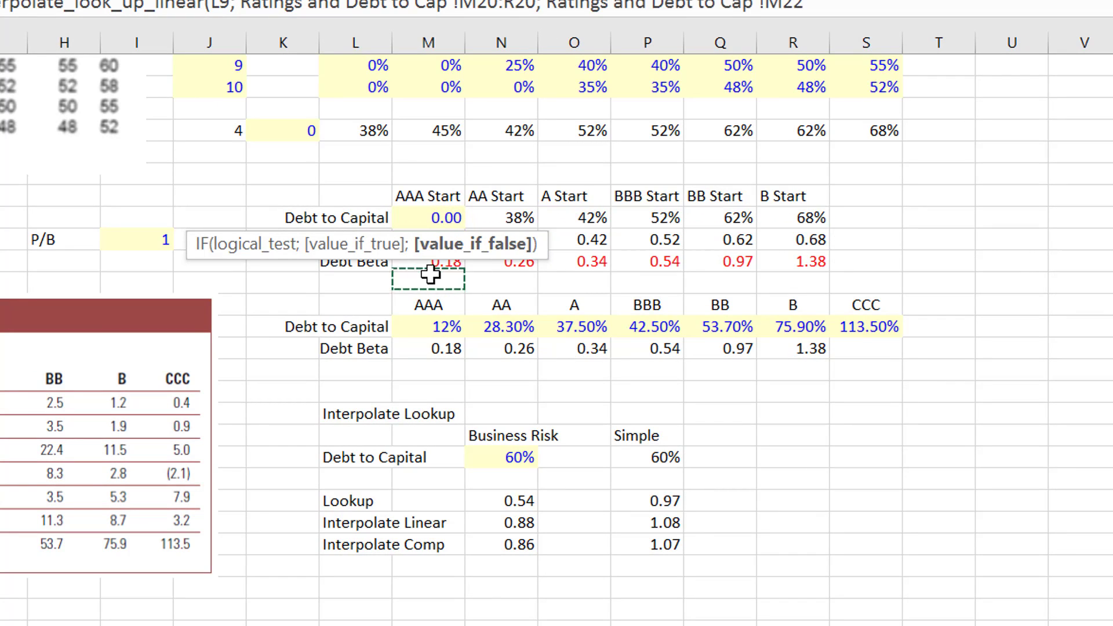
pyautogui.hotkey('shift', 'Right')
pyautogui.hotkey('shift', 'Right')
pyautogui.hotkey('shift', 'Right')
pyautogui.hotkey('shift', 'Right')
pyautogui.hotkey('shift', 'Right')
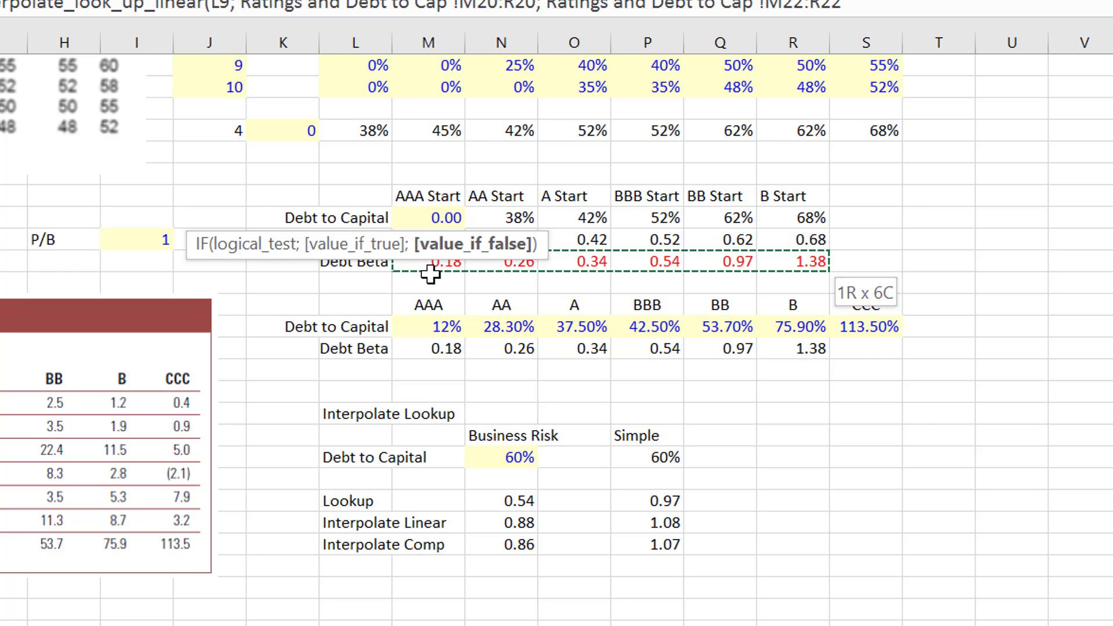
pyautogui.press('F4')
pyautogui.press('Return')
pyautogui.press('Return')
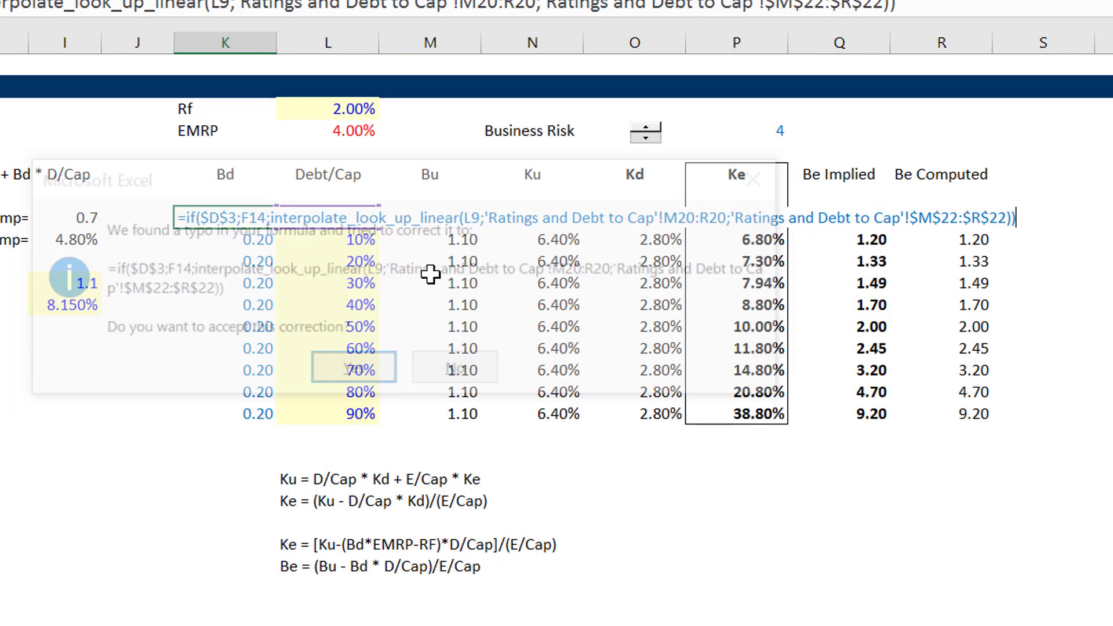
# - Make the Debt to Capital range M20:R20 absolute as $M$20:$R$20 in the K9 formula
pyautogui.press('Up')
pyautogui.press('F2')
pyautogui.press('Left')
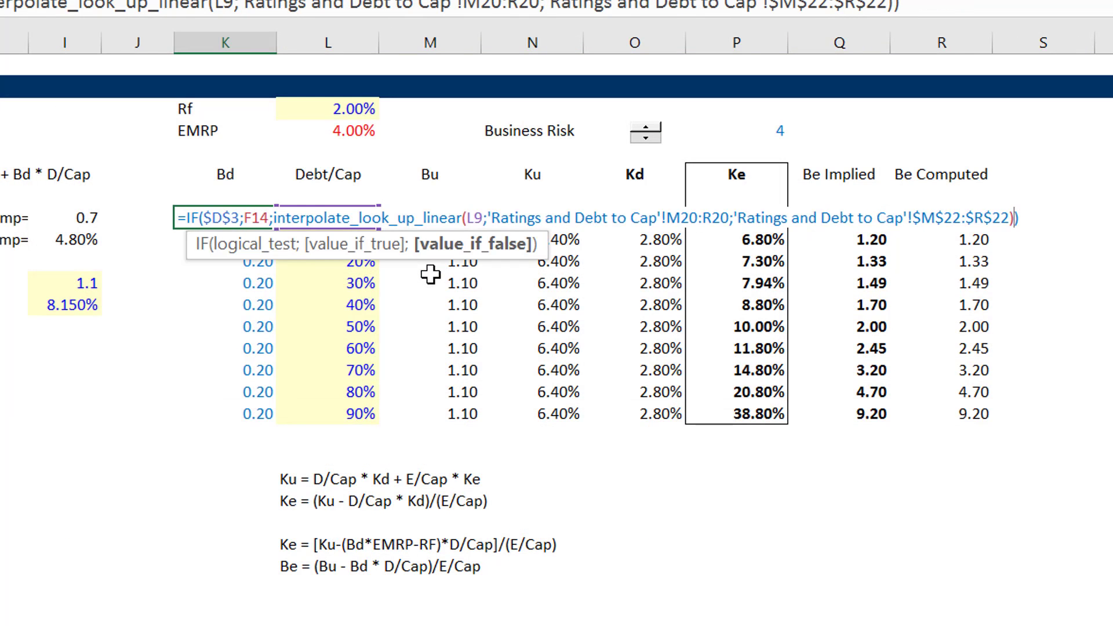
pyautogui.press('Left')
pyautogui.press('Left')
pyautogui.press('Left')
pyautogui.press('Left')
pyautogui.press('Left')
pyautogui.press('Left')
pyautogui.press('Left')
pyautogui.press('Left')
pyautogui.press('Left')
pyautogui.press('Left')
pyautogui.press('Left')
pyautogui.press('Left')
pyautogui.press('Left')
pyautogui.press('Left')
pyautogui.press('Left')
pyautogui.press('Left')
pyautogui.press('Left')
pyautogui.press('Left')
pyautogui.press('Left')
pyautogui.press('Left')
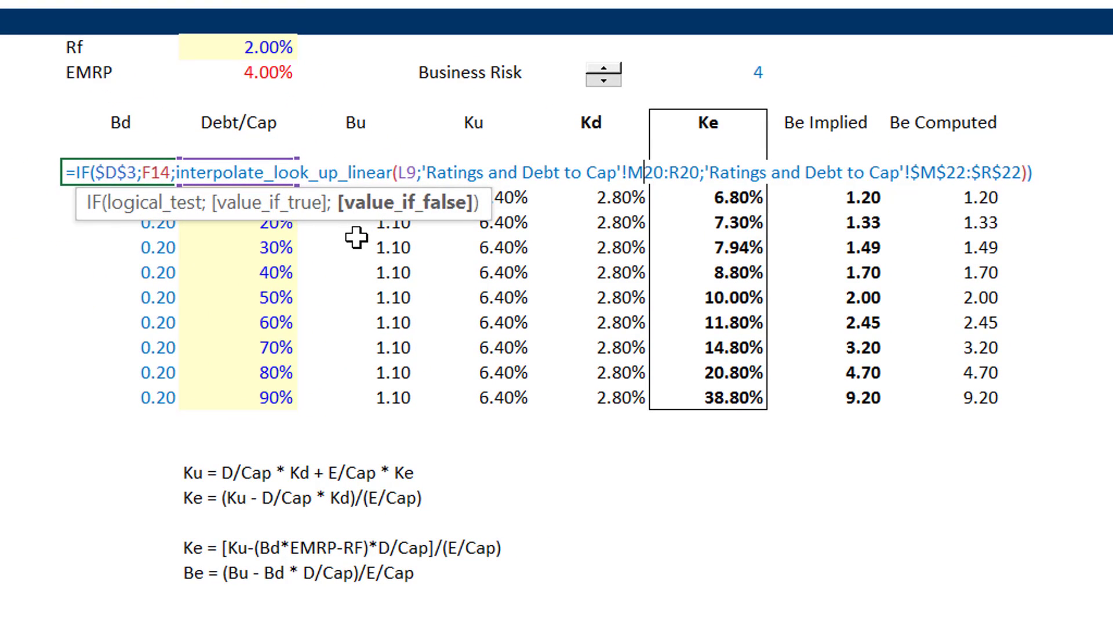
pyautogui.hotkey('shift', 'Right')
pyautogui.hotkey('shift', 'Right')
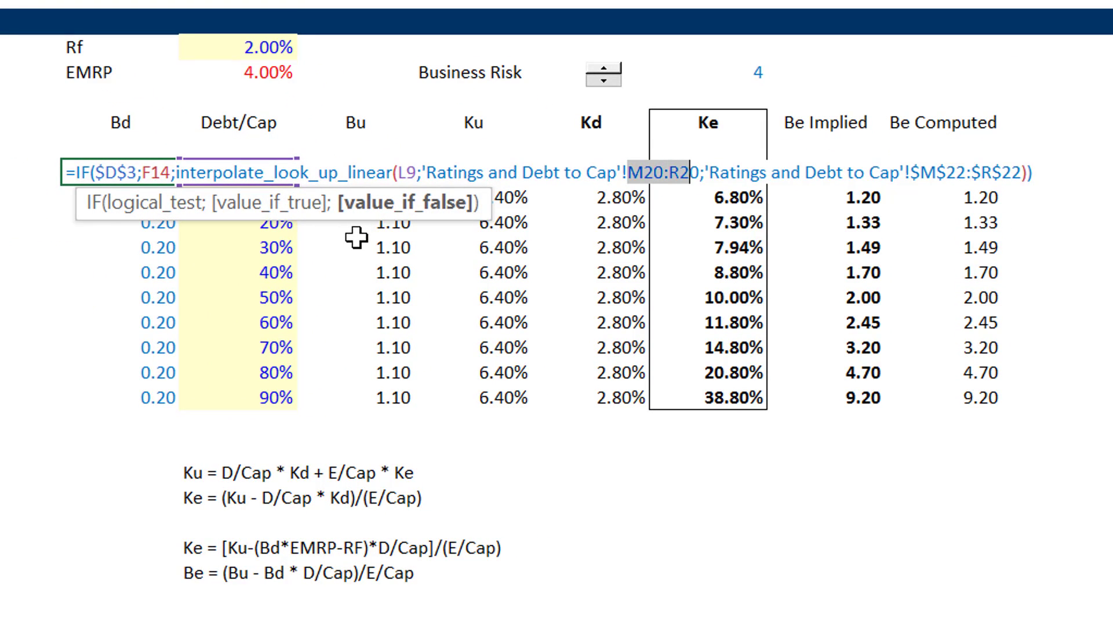
pyautogui.press('F4')
pyautogui.press('Return')
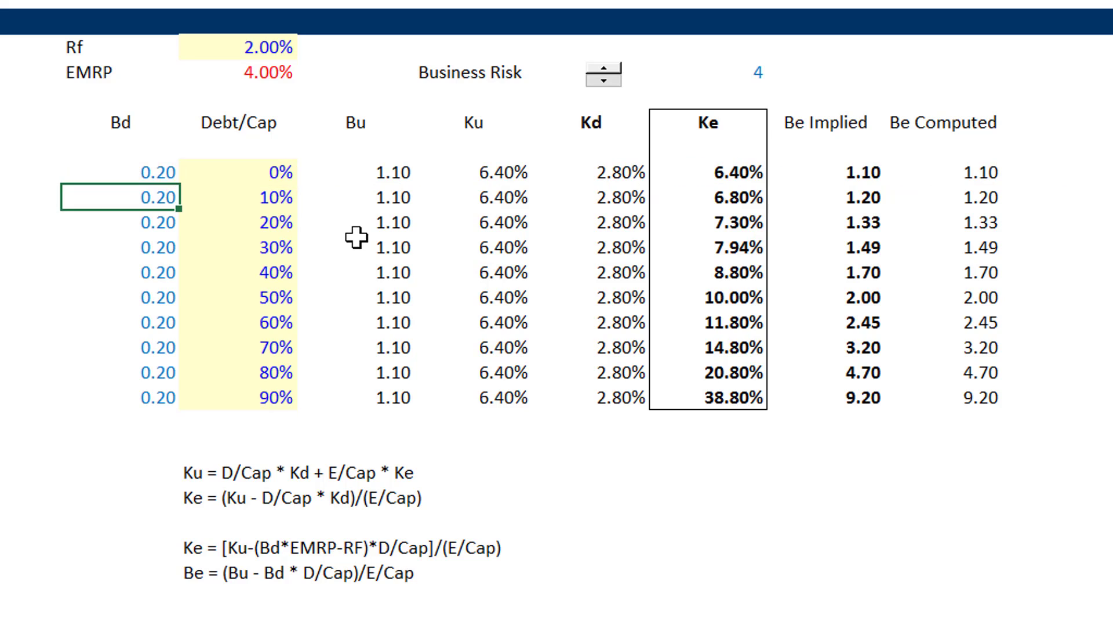
# - Try to fill the K9 formula down the Bd column to the 90% Debt/Cap row
pyautogui.press('Up')
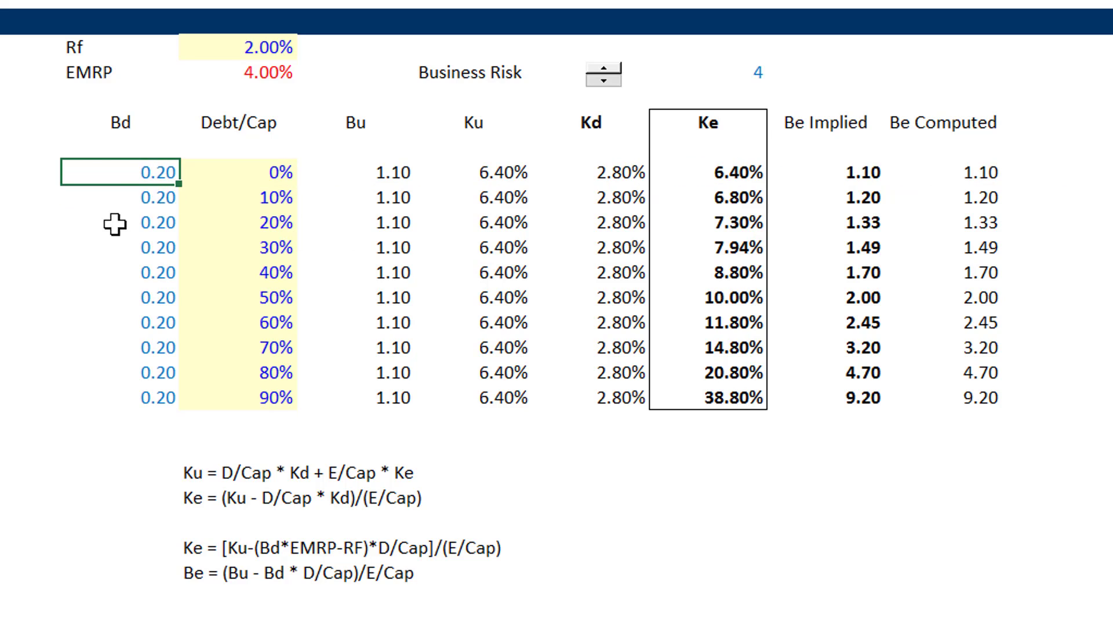
pyautogui.doubleClick(178, 187)
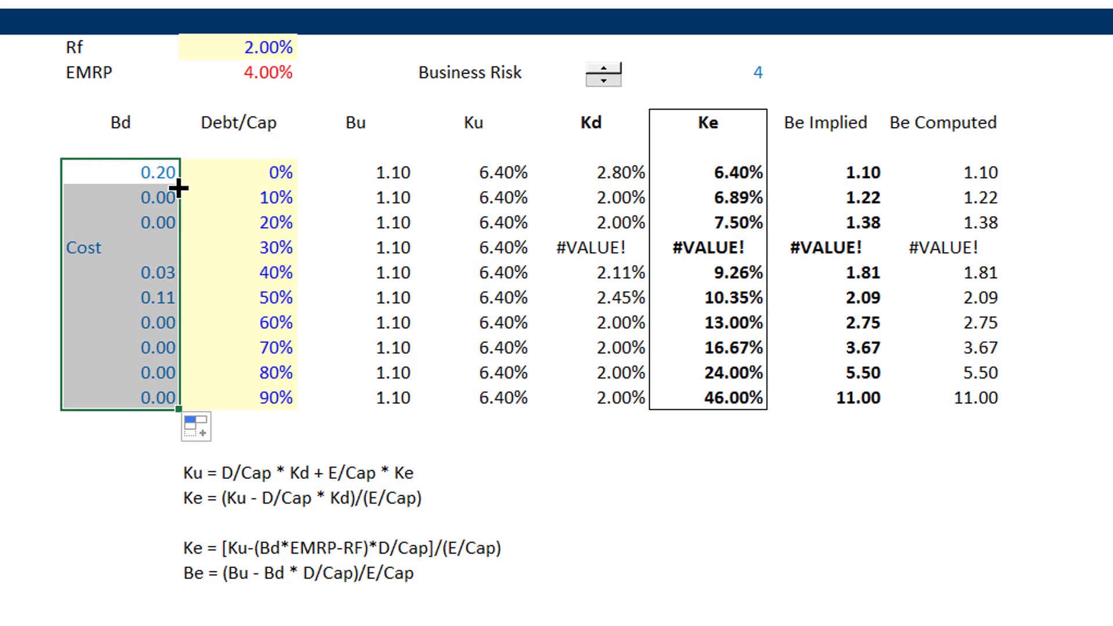
pyautogui.click(177, 184)
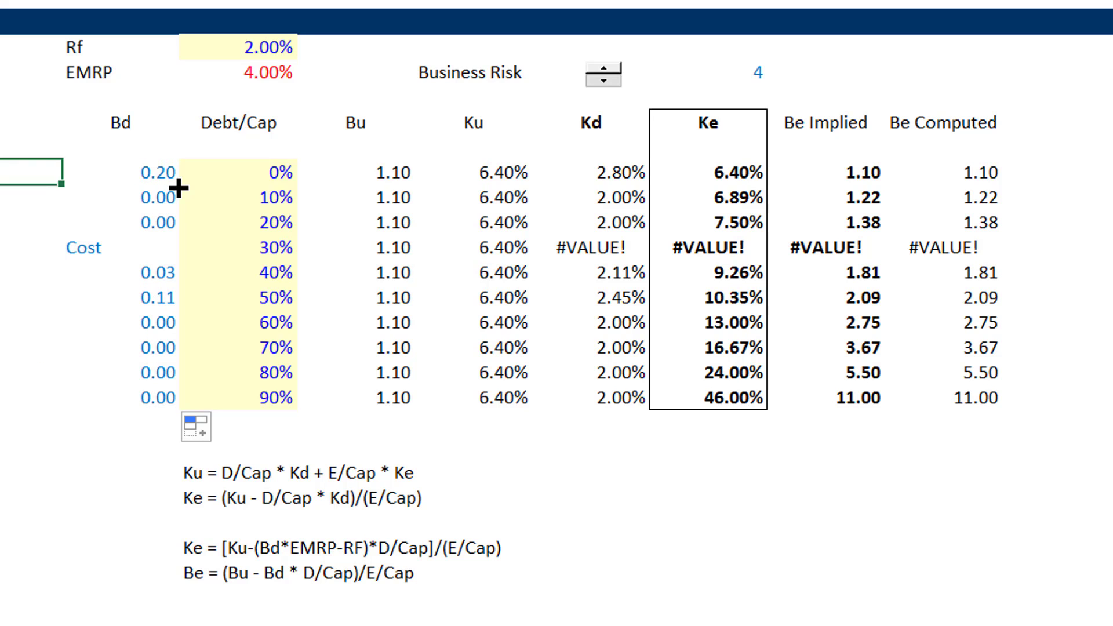
# - Make the F14 reference in the K9 formula absolute and fill the formula down the Bd column to the 90% Debt/Cap row
pyautogui.press('F2')
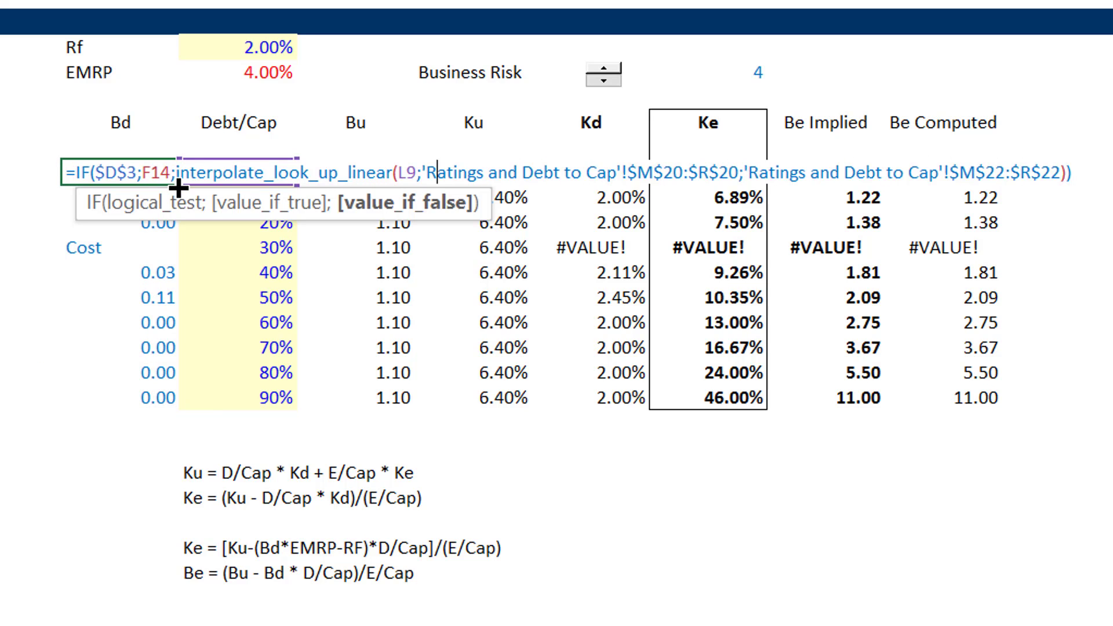
pyautogui.press('Left')
pyautogui.press('Left')
pyautogui.press('Left')
pyautogui.press('Left')
pyautogui.press('Left')
pyautogui.press('Left')
pyautogui.press('Left')
pyautogui.press('Left')
pyautogui.press('Left')
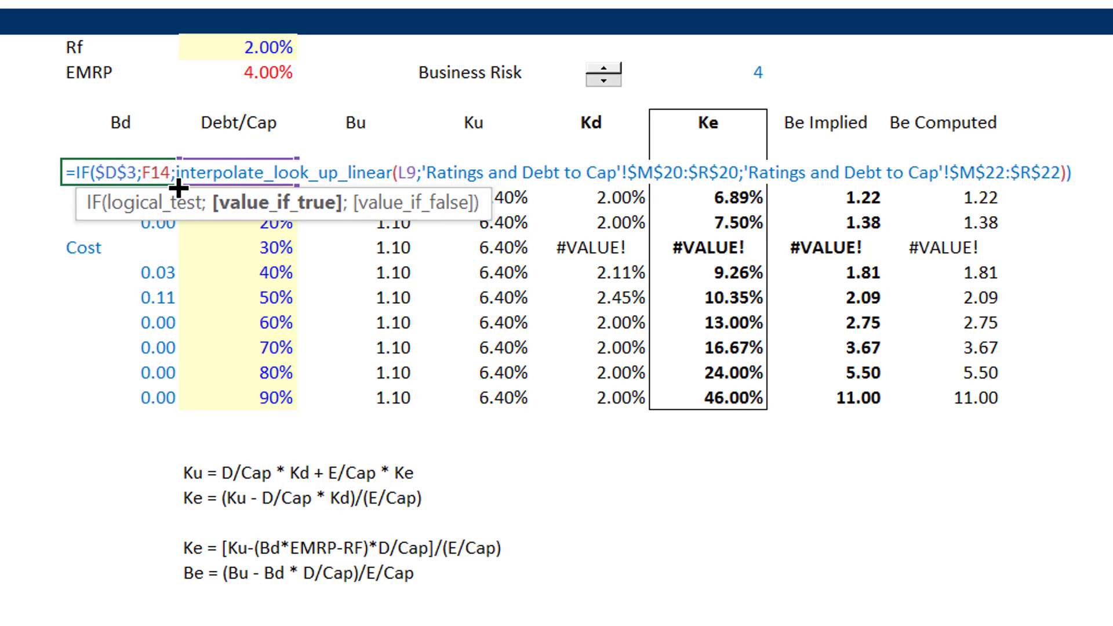
pyautogui.press('F4')
pyautogui.hotkey('ctrl', 'Return')
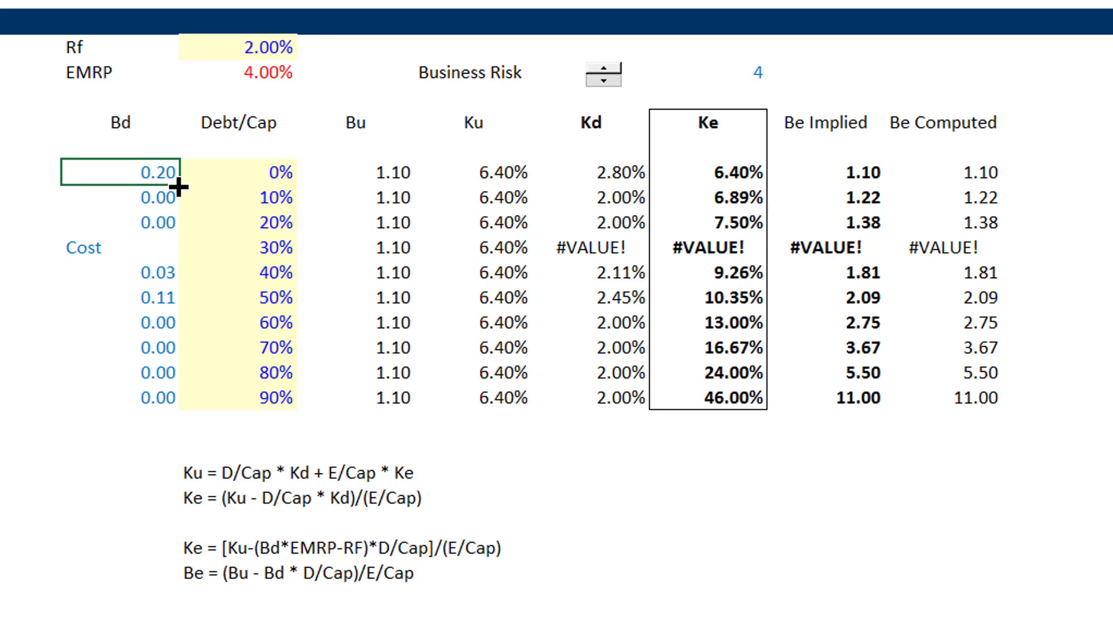
pyautogui.doubleClick(178, 186)
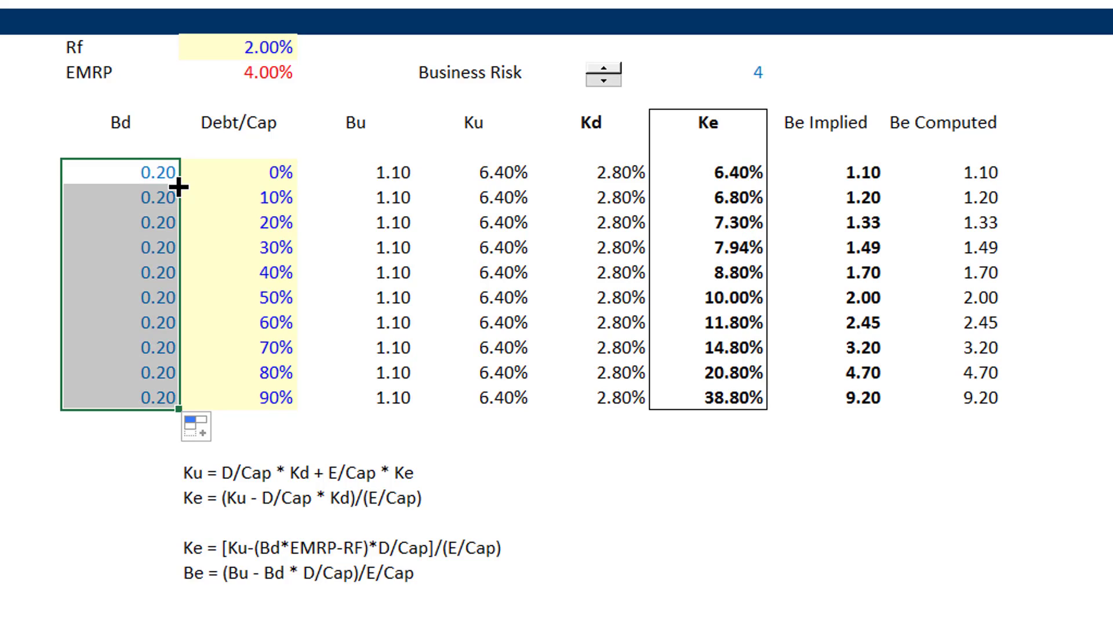
# - Clear the Bd formula and value in cells D14:E14
pyautogui.press('Left')
pyautogui.press('Left')
pyautogui.press('Left')
pyautogui.press('Left')
pyautogui.press('Left')
pyautogui.press('Left')
pyautogui.press('Down')
pyautogui.press('Down')
pyautogui.press('Down')
pyautogui.press('Down')
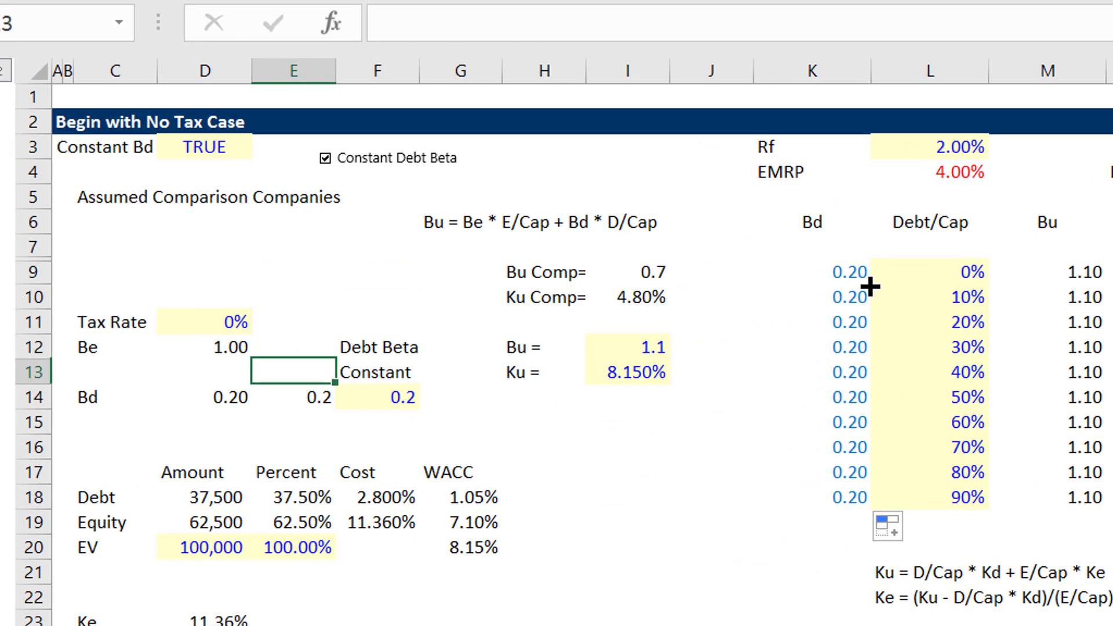
pyautogui.press('Down')
pyautogui.press('Left')
pyautogui.hotkey('shift', 'Right')
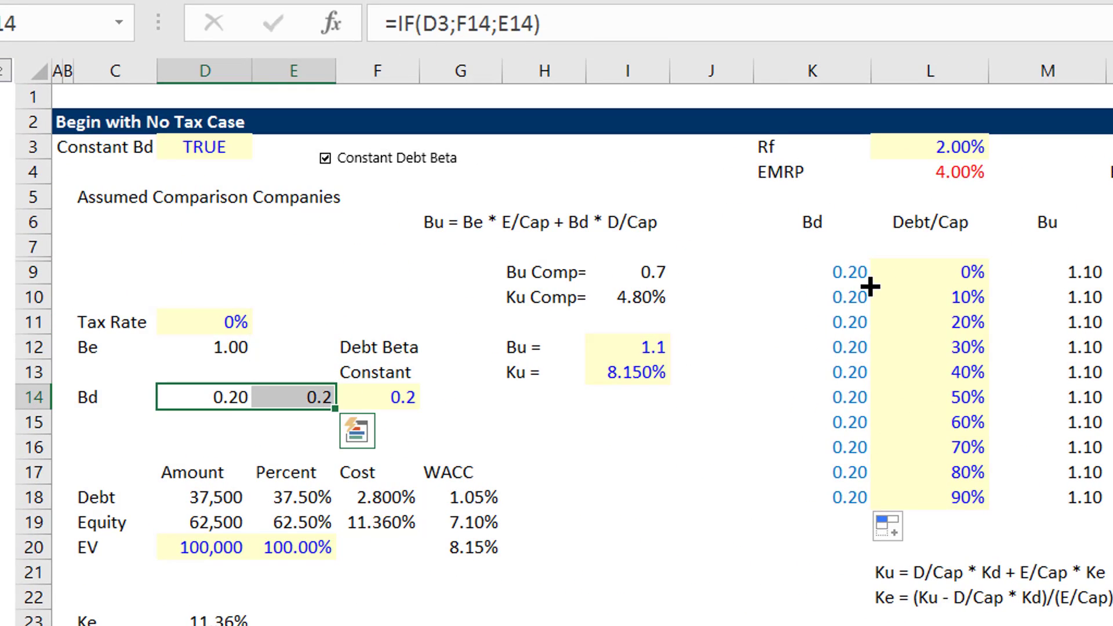
pyautogui.press('Delete')
# - Replace the Bd label in C14 with "Constant Debt Beta"
pyautogui.press('Left')
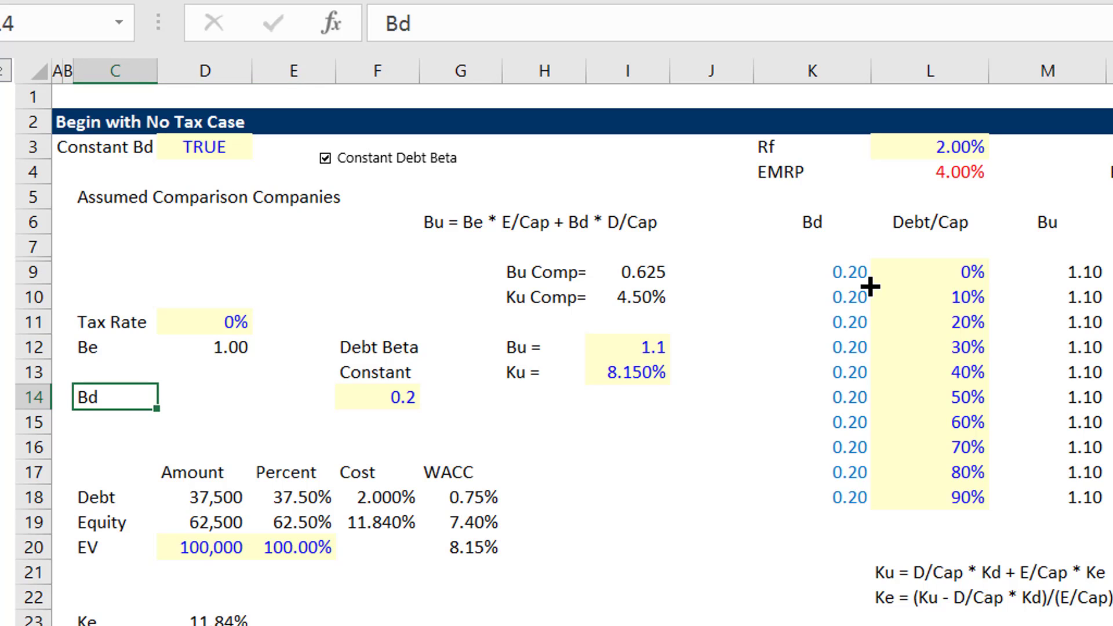
pyautogui.write('Constant D')
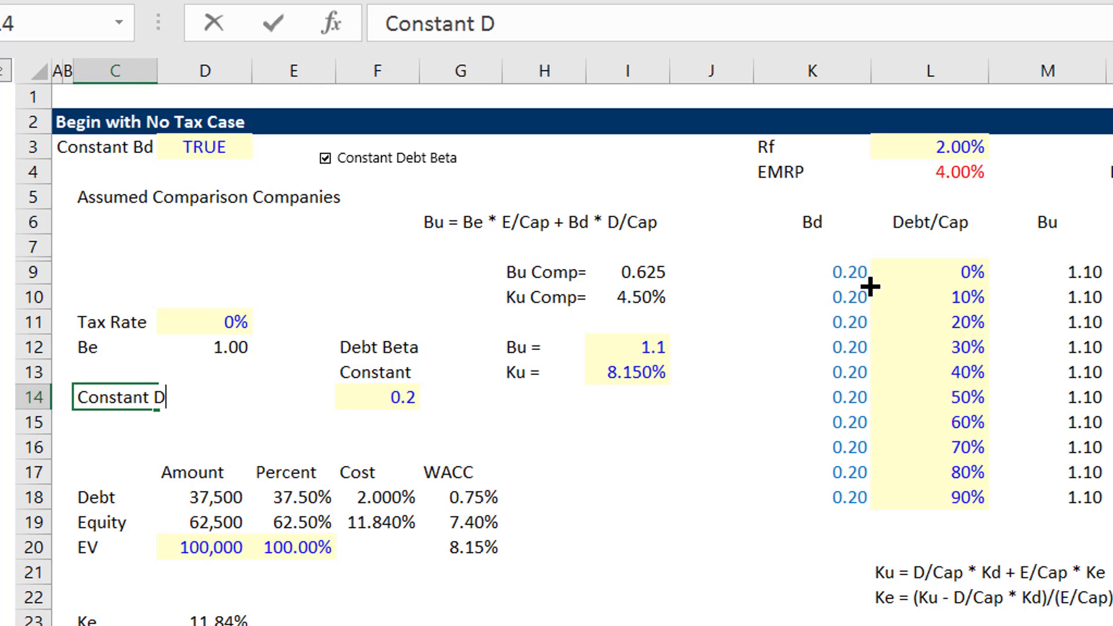
pyautogui.write('ebt Bd')
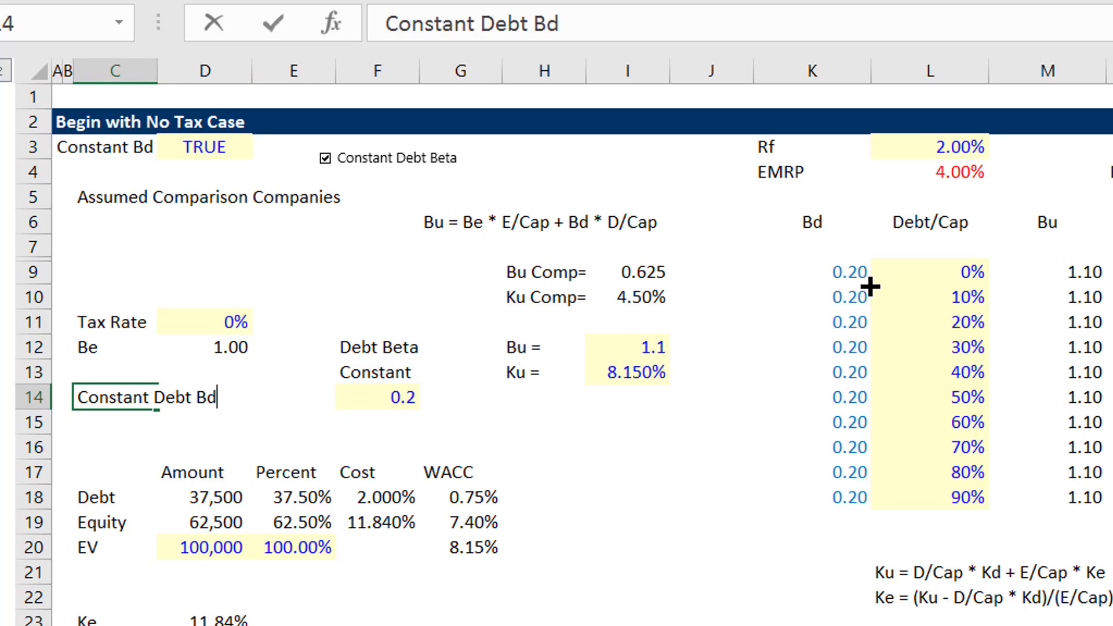
pyautogui.press('BackSpace')
pyautogui.write('eta')
pyautogui.press('Return')
# - Delete the two-line Debt Beta Constant heading in F12:F13 above the constant debt beta input
pyautogui.press('Up')
pyautogui.press('Up')
pyautogui.press('Right')
pyautogui.press('Right')
pyautogui.press('Right')
pyautogui.press('Up')
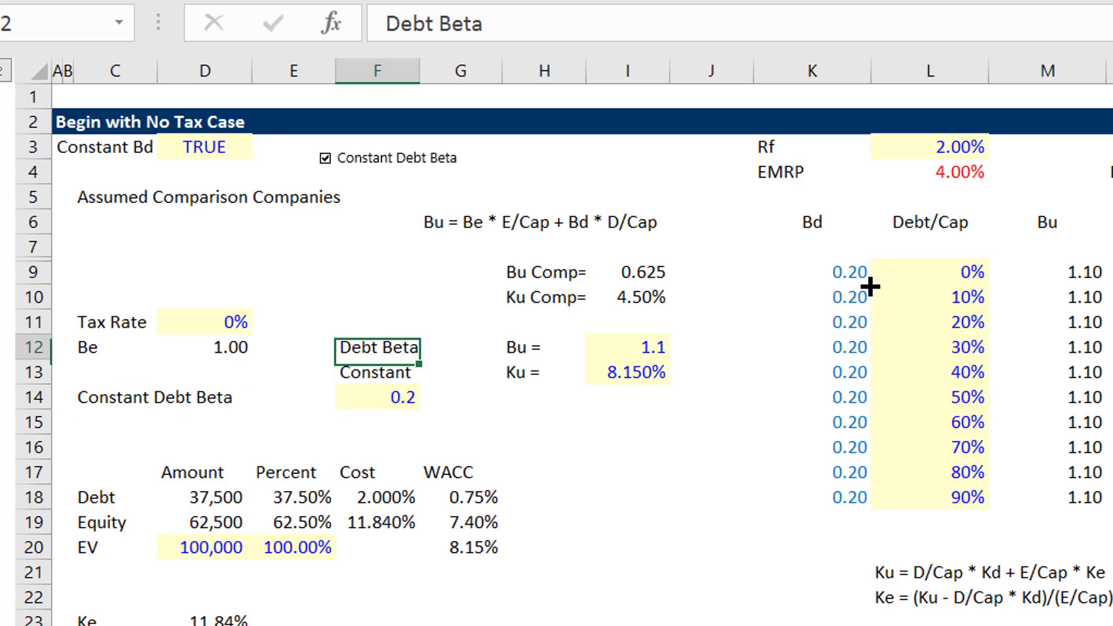
pyautogui.hotkey('shift', 'Down')
pyautogui.press('Delete')
# - Turn off the Constant Debt Beta option so the Bd column uses the interpolated debt betas
pyautogui.press('Right')
pyautogui.press('Right')
pyautogui.press('Right')
pyautogui.press('Right')
pyautogui.press('Right')
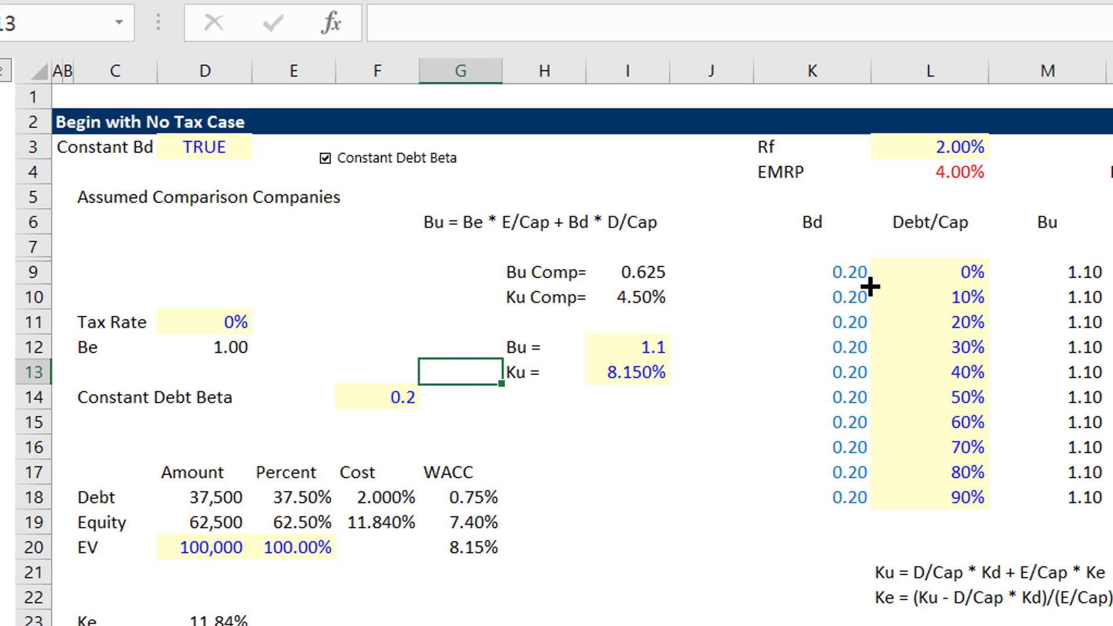
pyautogui.click(409, 162)
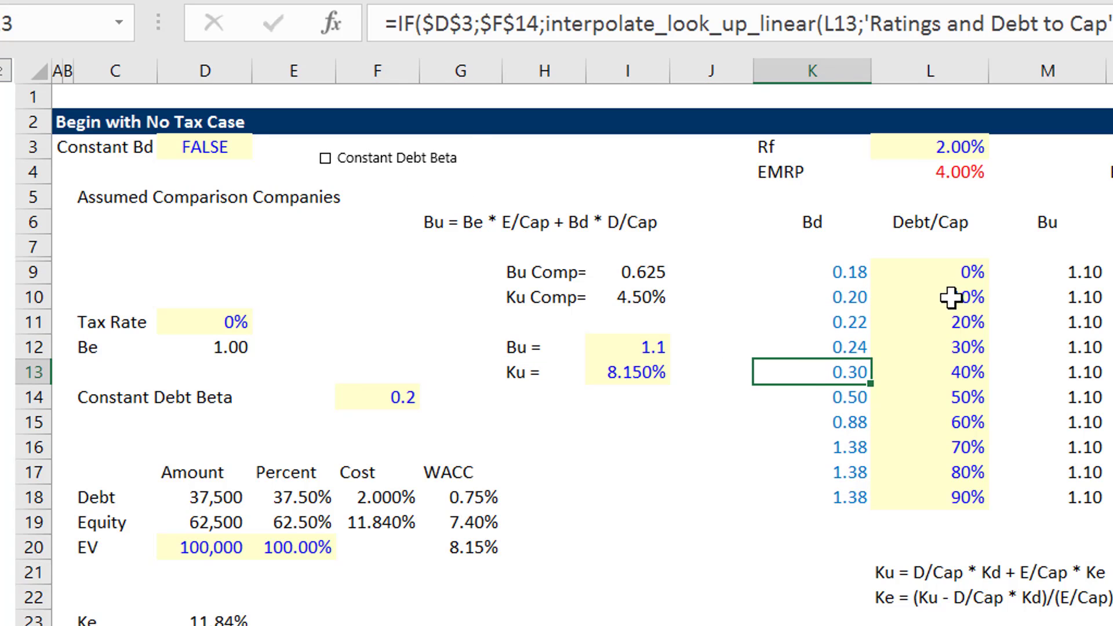
# - Examine how Bd, Kd and Ke vary with the Debt/Cap ratio under interpolated debt betas
pyautogui.click(953, 296)
pyautogui.press('Up')
pyautogui.press('Right')
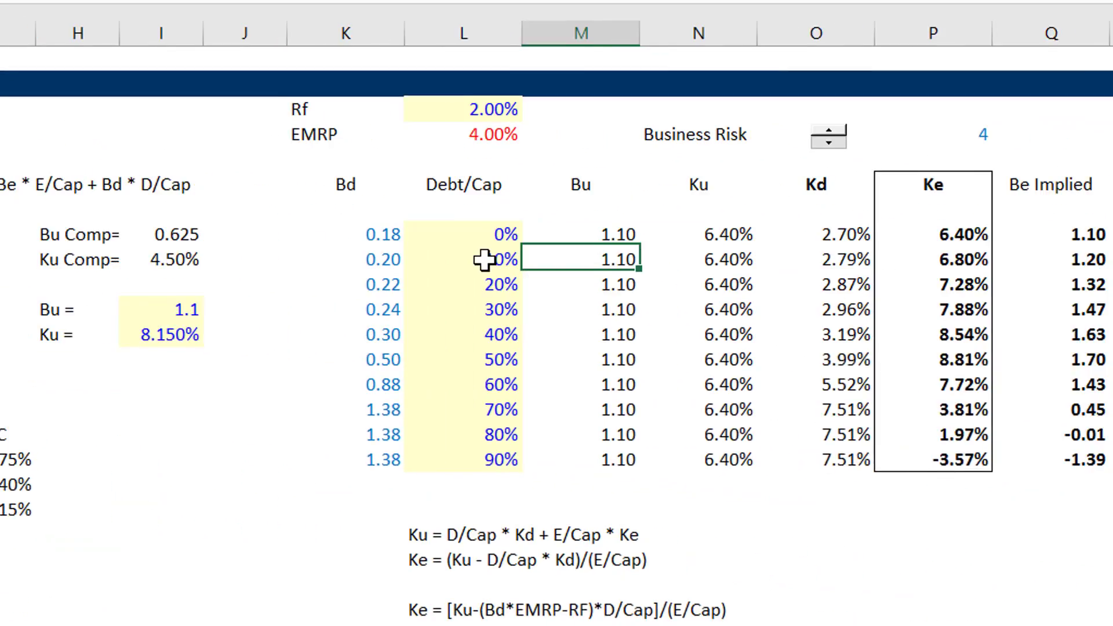
pyautogui.press('Left')
pyautogui.press('Left')
pyautogui.press('Left')
pyautogui.press('Left')
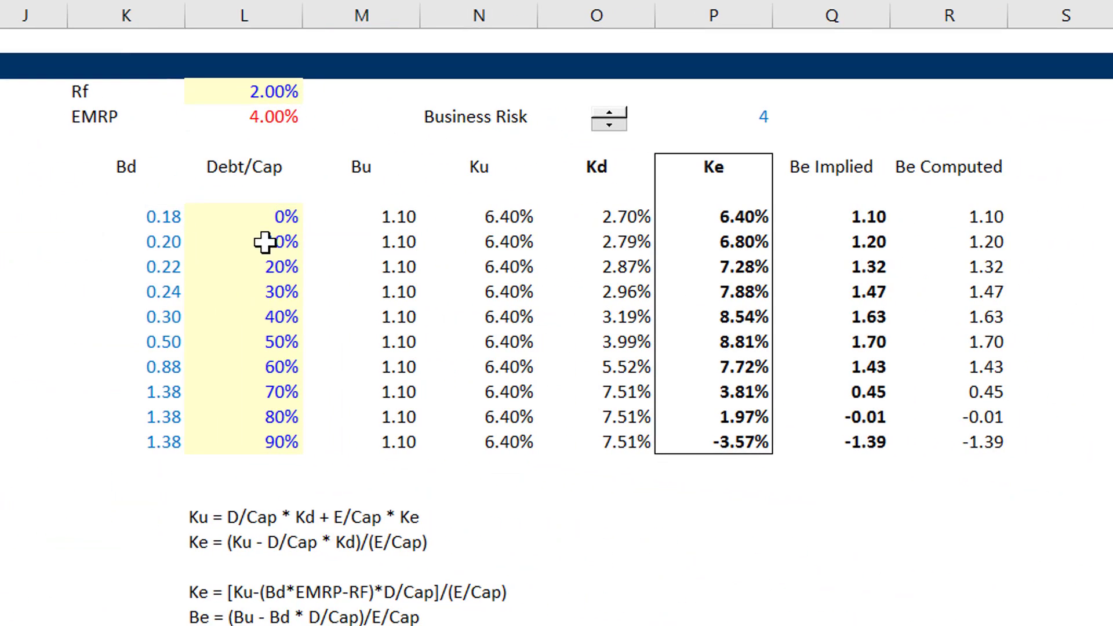
pyautogui.press('Right')
pyautogui.press('Right')
pyautogui.press('Right')
pyautogui.press('Right')
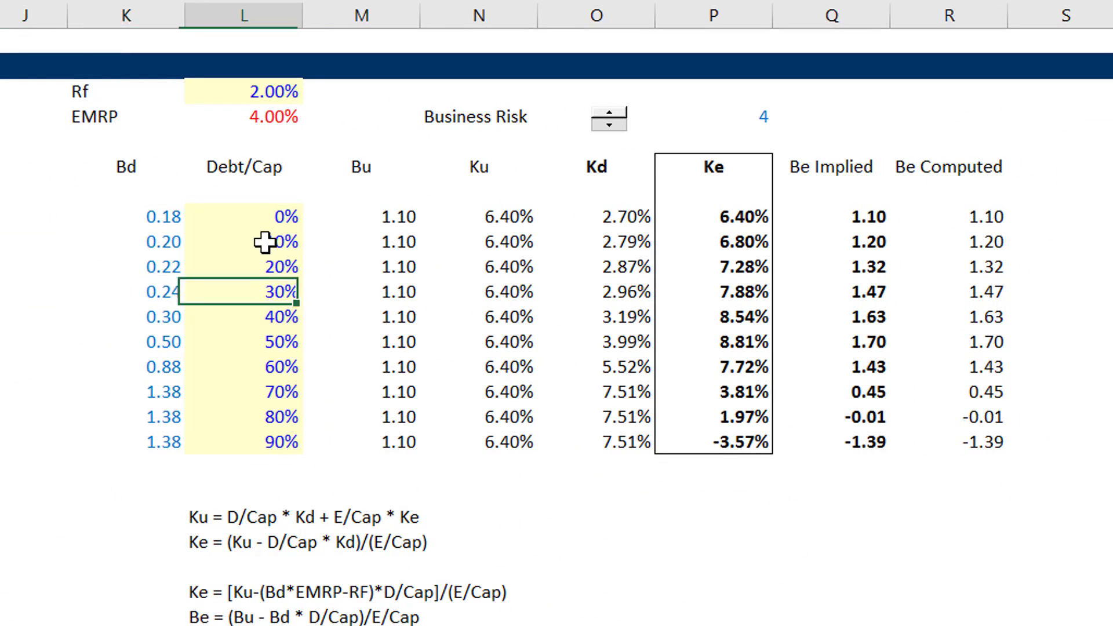
pyautogui.press('Left')
pyautogui.press('Up')
pyautogui.press('Up')
pyautogui.press('Up')
pyautogui.press('Down')
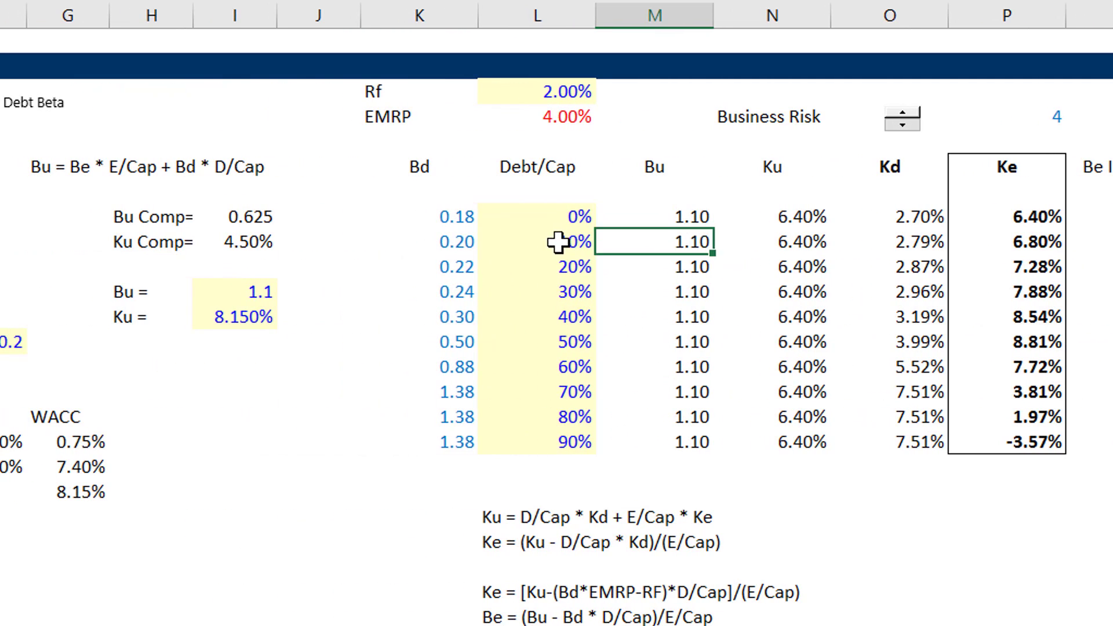
# - Inspect the Ku formula in N9 and display that cell with three decimal places
pyautogui.press('Down')
pyautogui.press('Up')
pyautogui.press('Up')
pyautogui.press('Right')
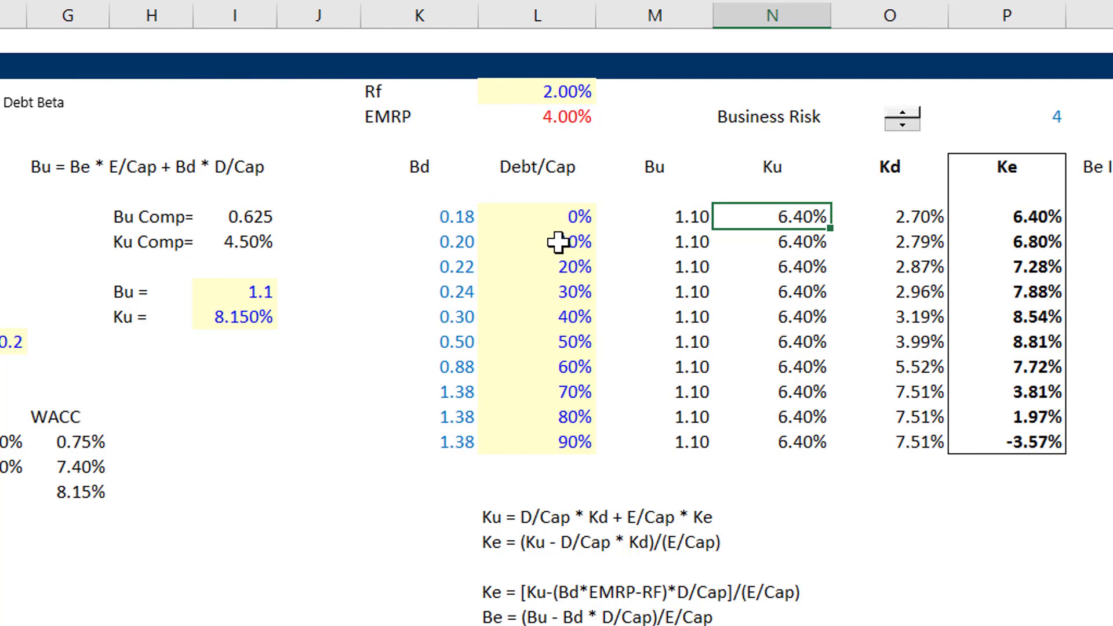
pyautogui.press('F2')
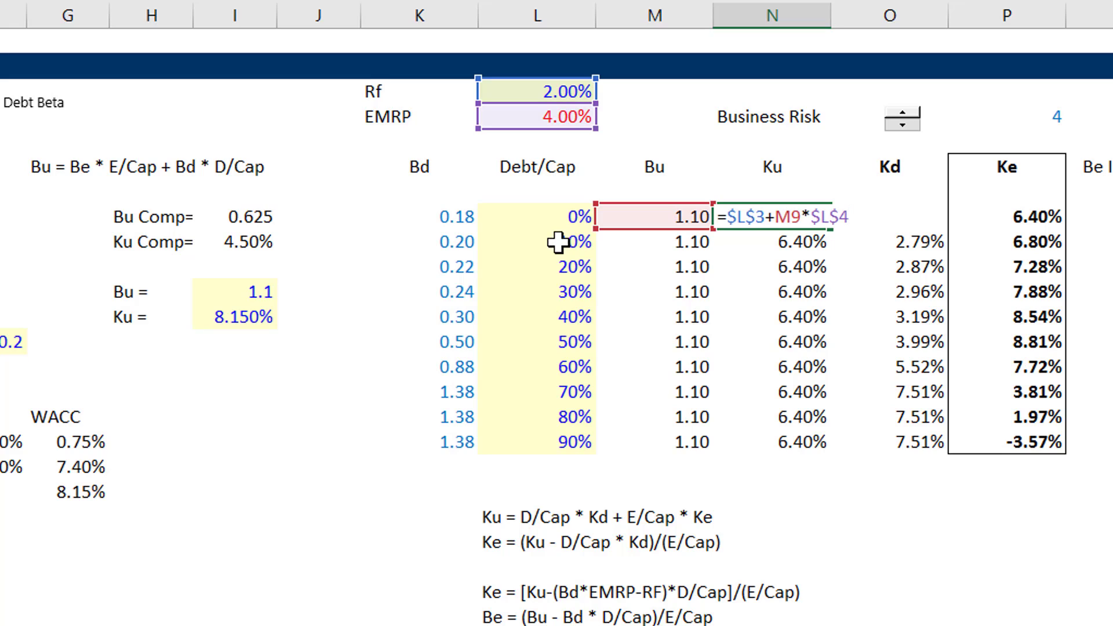
pyautogui.press('Escape')
pyautogui.press('Down')
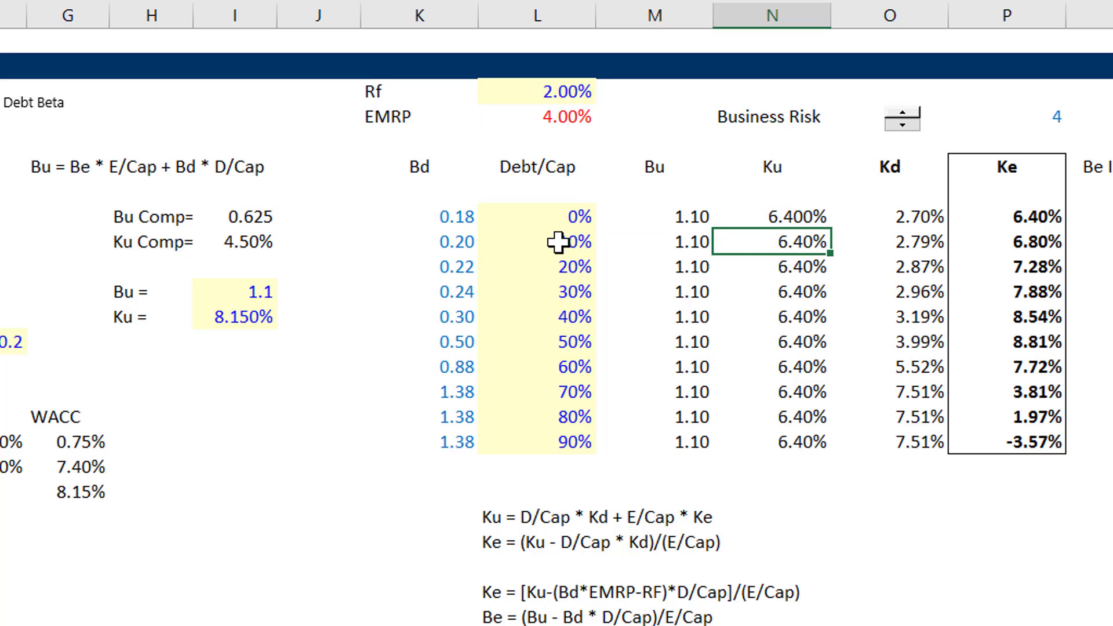
# - Start the Kd formula in O9 as the debt beta K9 multiplied by the absolute EMRP reference $L$4
pyautogui.press('Up')
pyautogui.press('Right')
pyautogui.write('=')
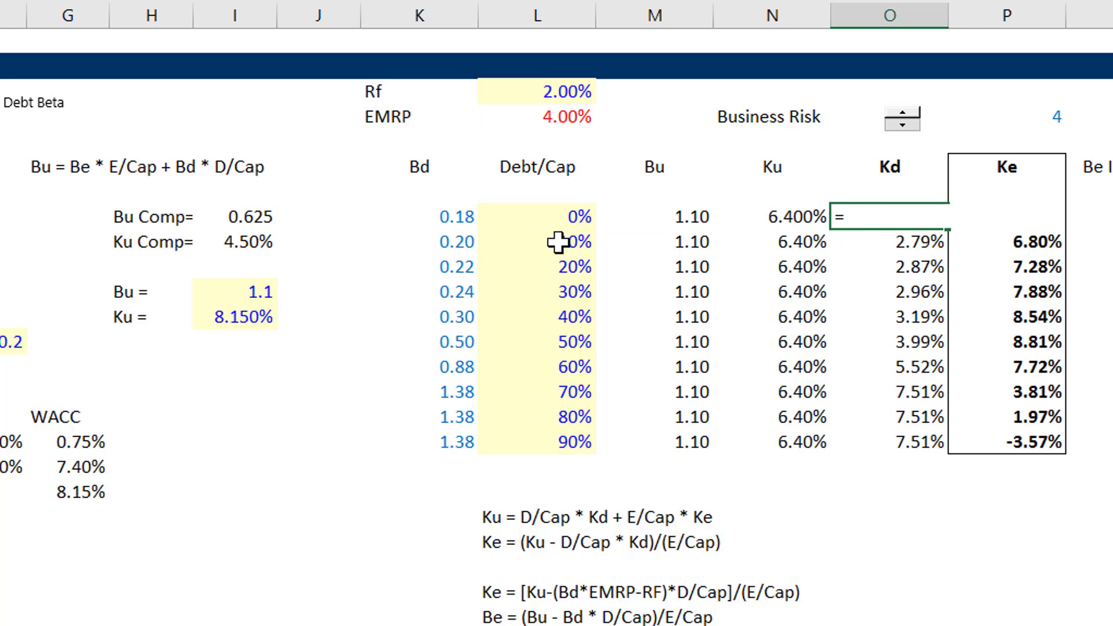
pyautogui.press('Left')
pyautogui.press('Left')
pyautogui.press('Left')
pyautogui.press('Left')
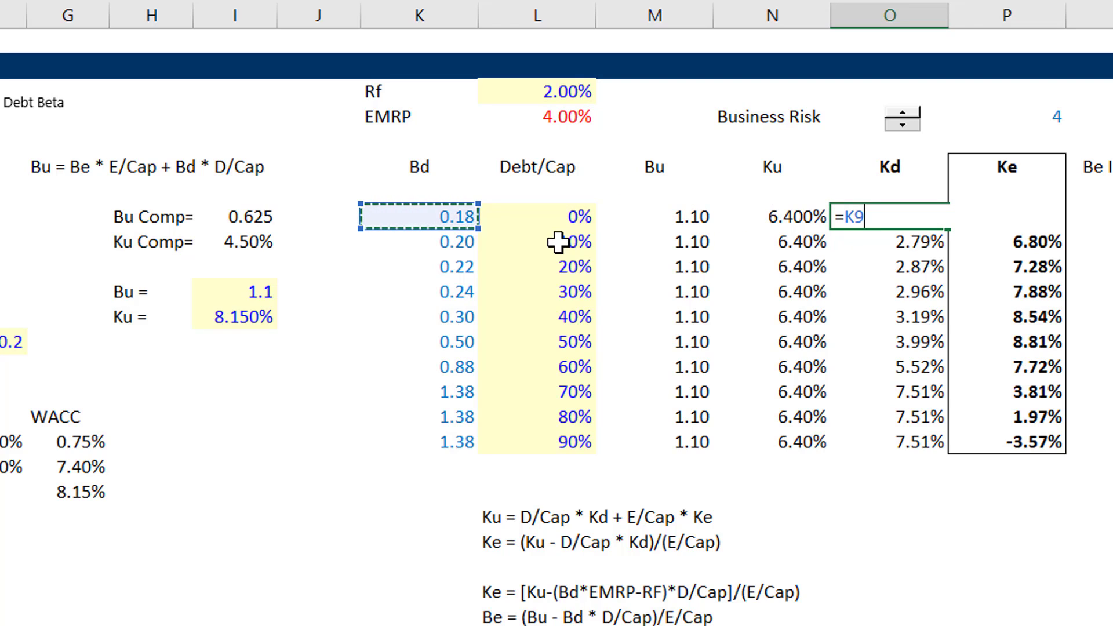
pyautogui.write('*')
pyautogui.press('Up')
pyautogui.press('Up')
pyautogui.press('Up')
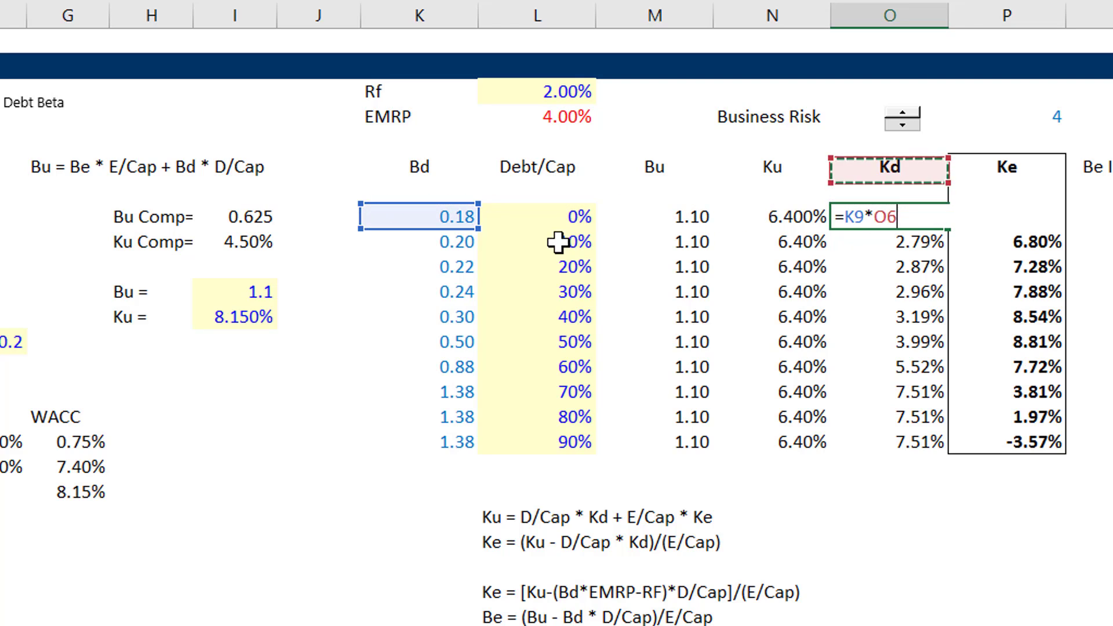
pyautogui.press('Up')
pyautogui.press('Up')
pyautogui.press('Left')
pyautogui.press('Left')
pyautogui.press('Left')
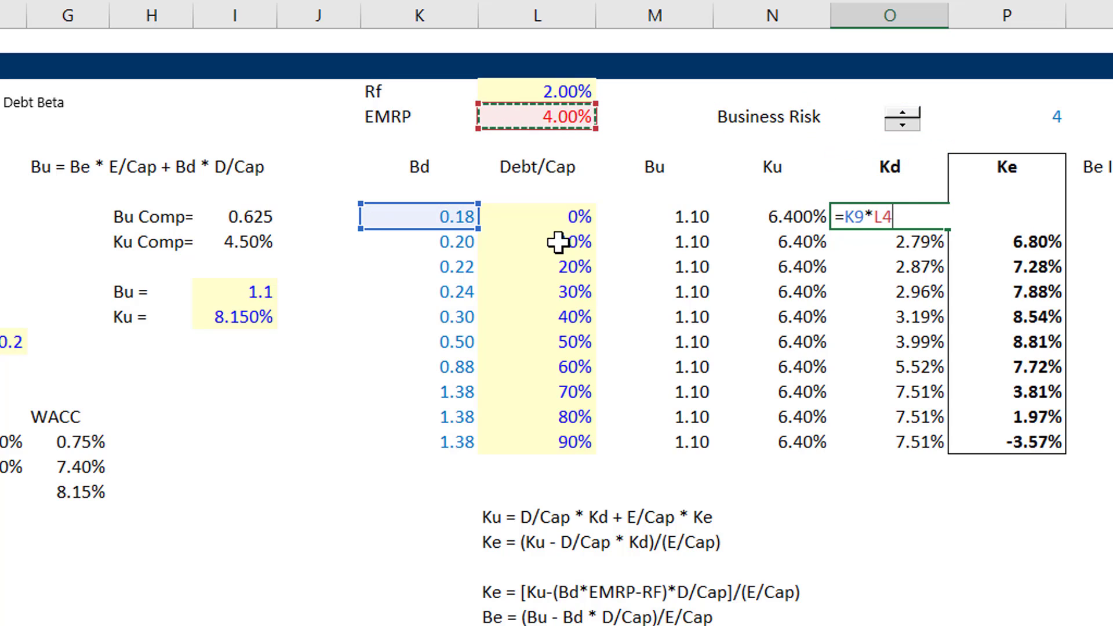
pyautogui.press('F4')
# - Complete the O9 formula by adding the absolute risk-free rate $L$3, and fill it down the Kd column to the 90% Debt/Cap row
pyautogui.write('+')
pyautogui.press('Up')
pyautogui.press('Up')
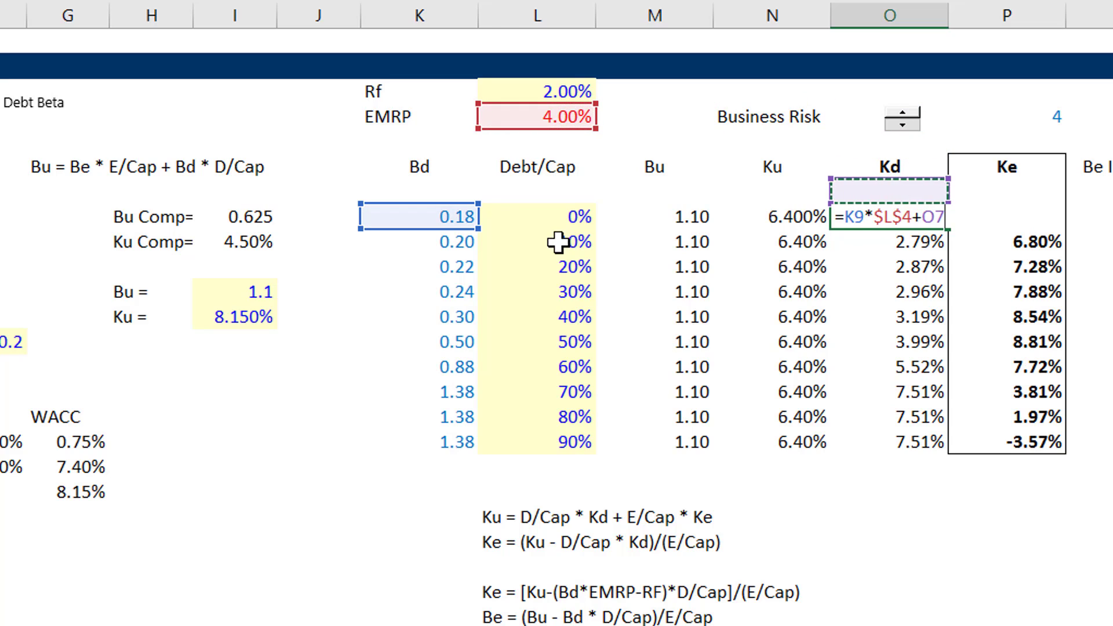
pyautogui.press('Up')
pyautogui.press('Up')
pyautogui.press('Up')
pyautogui.press('Up')
pyautogui.press('Up')
pyautogui.press('Up')
pyautogui.press('Left')
pyautogui.press('Left')
pyautogui.press('Left')
pyautogui.press('Down')
pyautogui.press('Down')
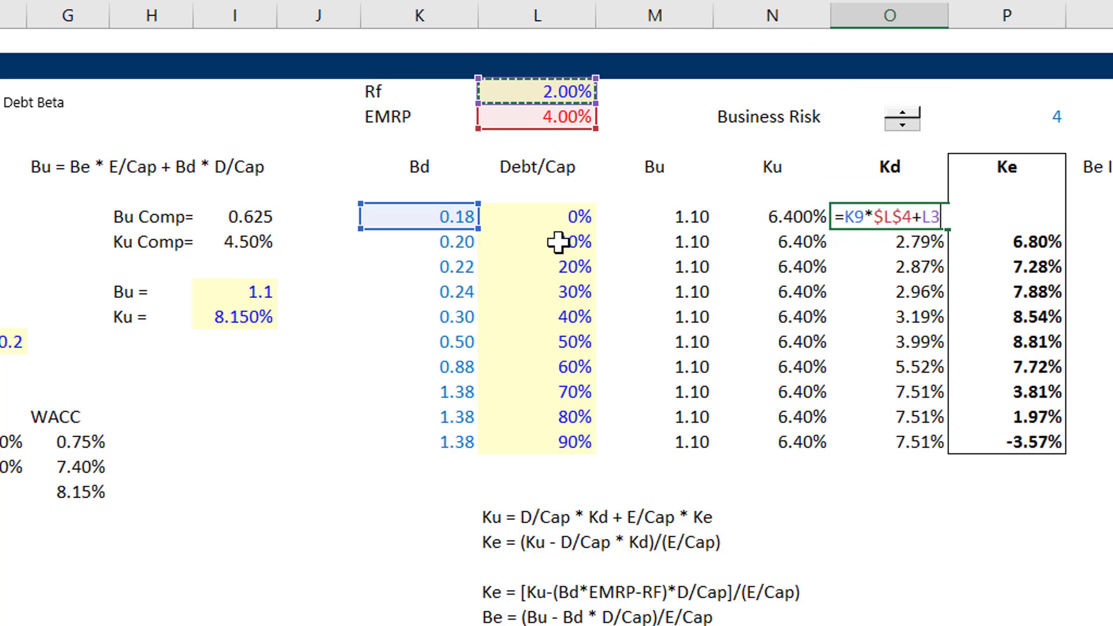
pyautogui.press('F4')
pyautogui.press('Return')
pyautogui.press('Up')
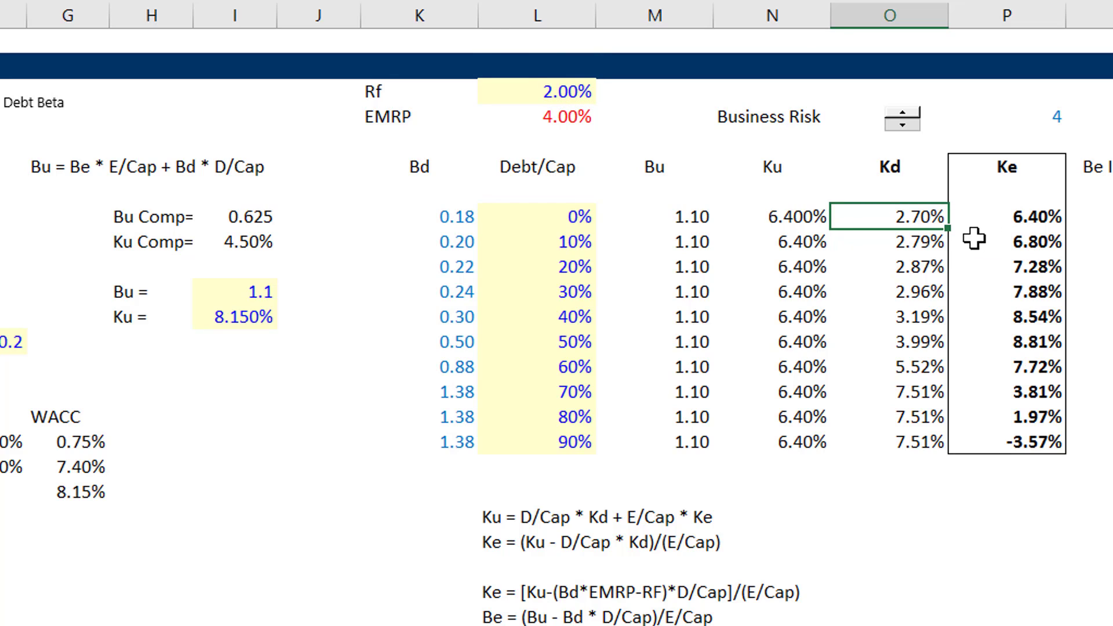
pyautogui.doubleClick(949, 231)
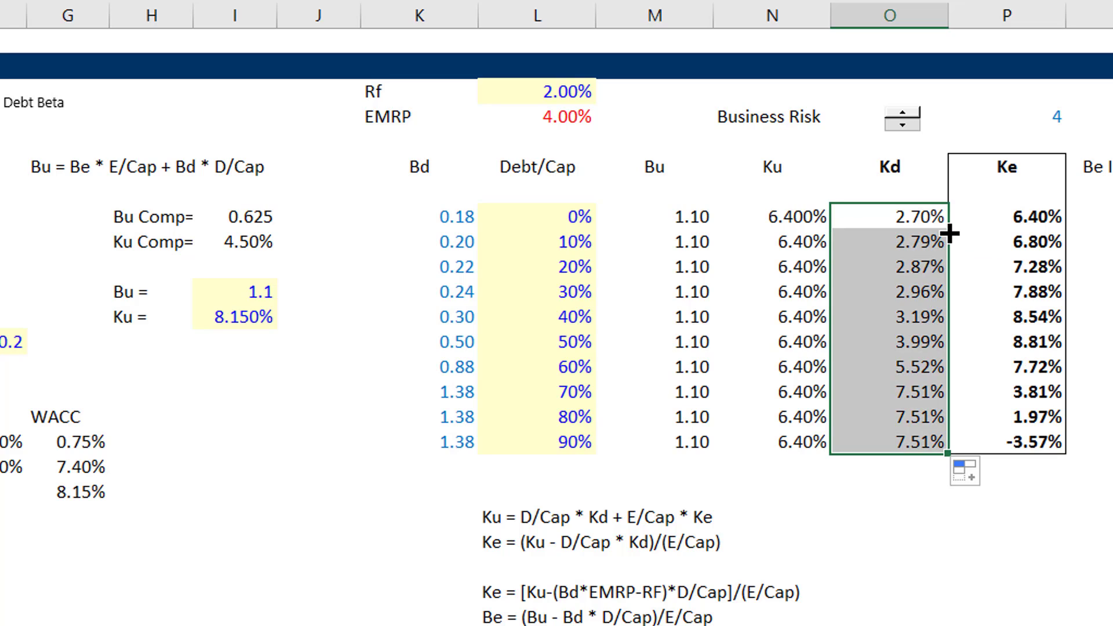
# - Lower the Business Risk setting to 2
pyautogui.press('Left')
pyautogui.press('Right')
pyautogui.press('Down')
pyautogui.press('Down')
pyautogui.press('Down')
pyautogui.press('Down')
pyautogui.press('Down')
pyautogui.press('Down')
pyautogui.press('Down')
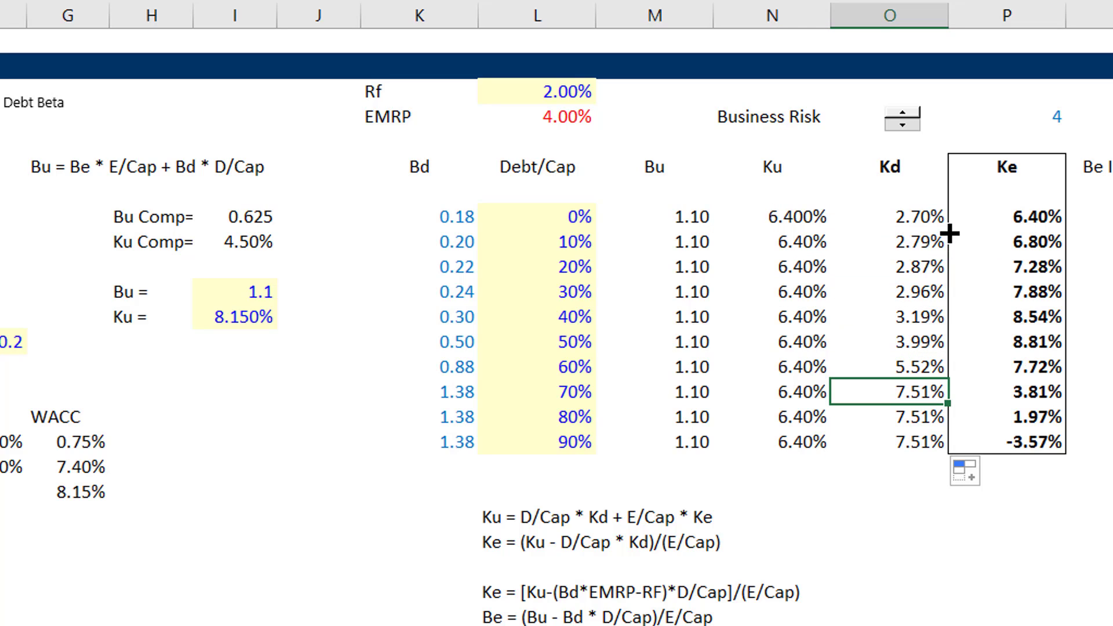
pyautogui.click(911, 122)
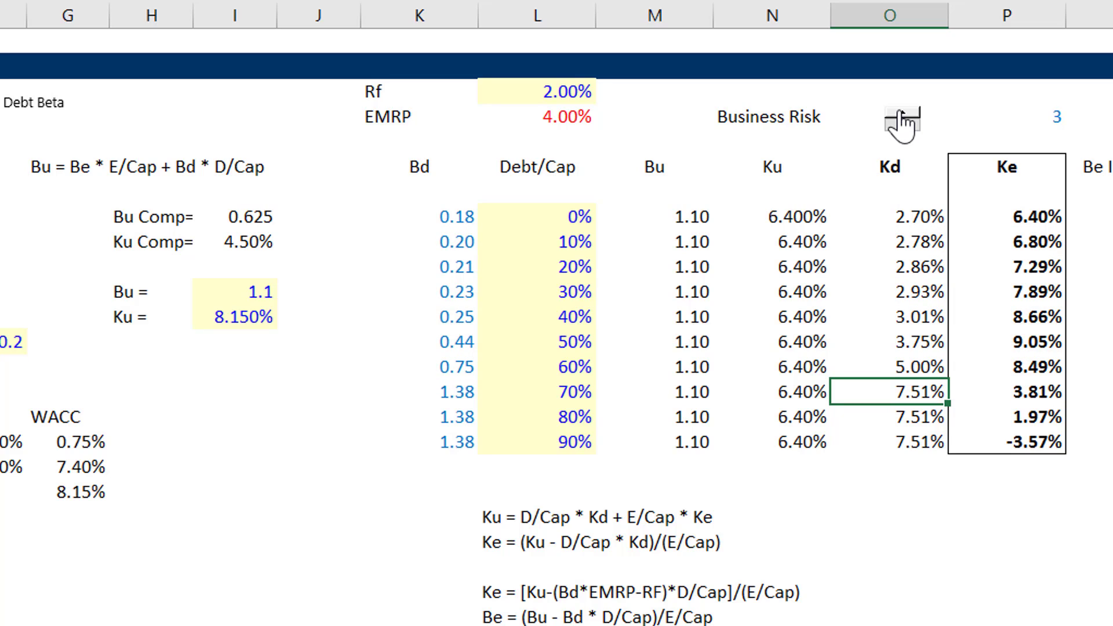
pyautogui.click(900, 126)
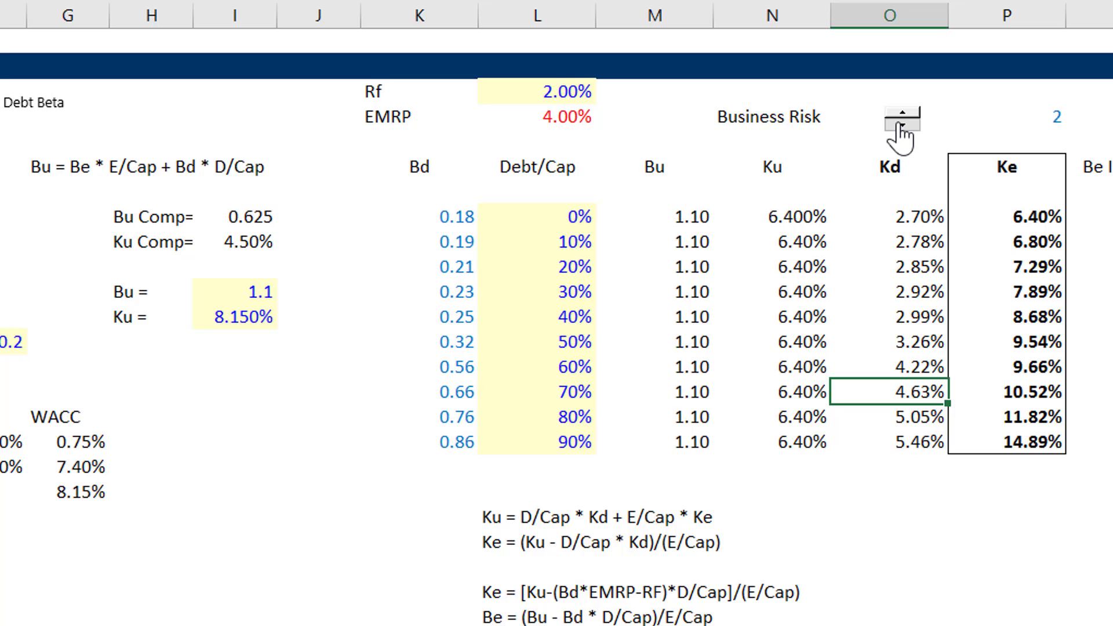
# - Examine the Kd and Ke values from the 70% Debt/Cap row up to the 0% row
pyautogui.press('Up')
pyautogui.press('Up')
pyautogui.press('Up')
pyautogui.press('Up')
pyautogui.press('Left')
pyautogui.press('Right')
pyautogui.press('Right')
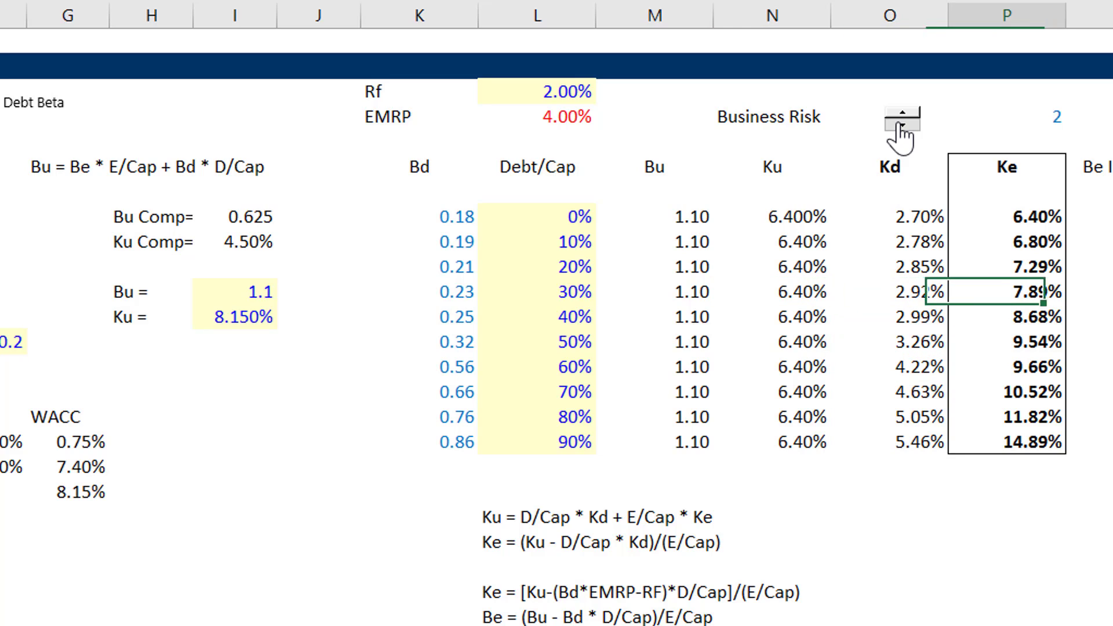
pyautogui.press('Up')
pyautogui.press('Up')
pyautogui.press('Up')
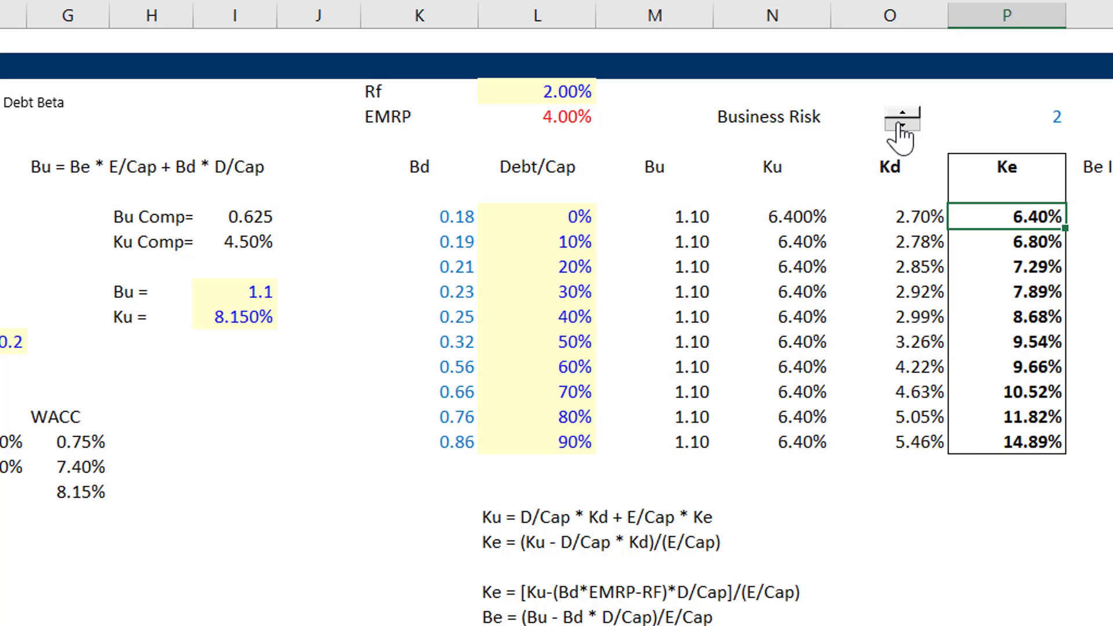
# - Read the Ku and Ke formula notes below the table
pyautogui.press('Down')
pyautogui.press('Down')
pyautogui.press('Down')
pyautogui.press('Down')
pyautogui.press('Down')
pyautogui.press('Down')
pyautogui.press('Down')
pyautogui.press('Down')
pyautogui.press('Down')
pyautogui.press('Down')
pyautogui.press('Down')
pyautogui.press('Down')
pyautogui.press('Down')
pyautogui.press('Left')
pyautogui.press('Left')
pyautogui.press('Left')
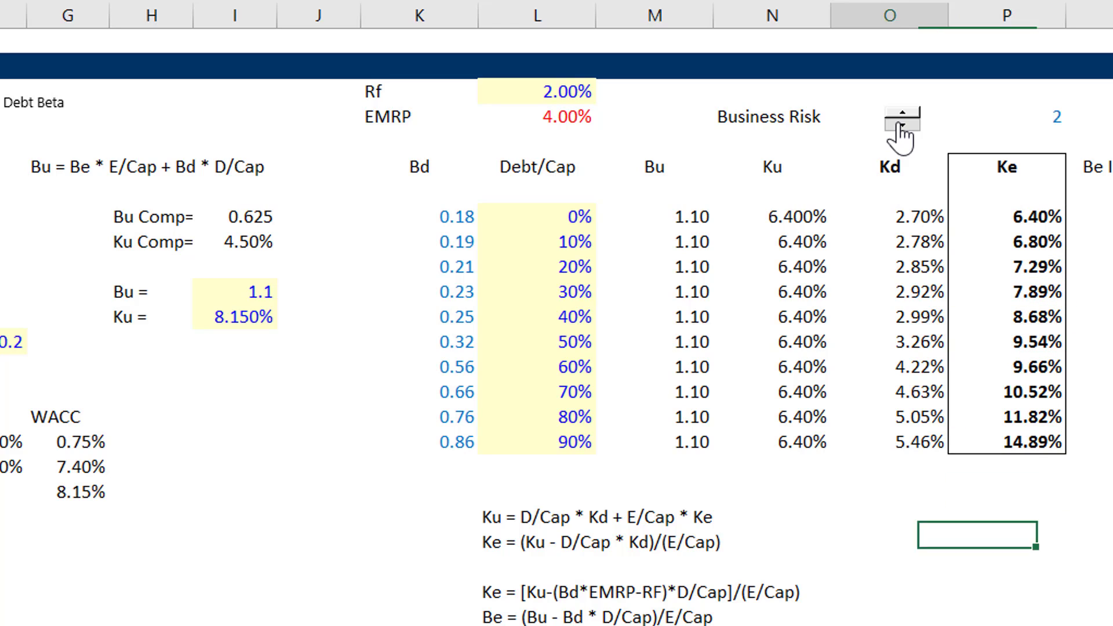
pyautogui.press('Left')
pyautogui.press('Up')
pyautogui.press('Right')
pyautogui.press('Left')
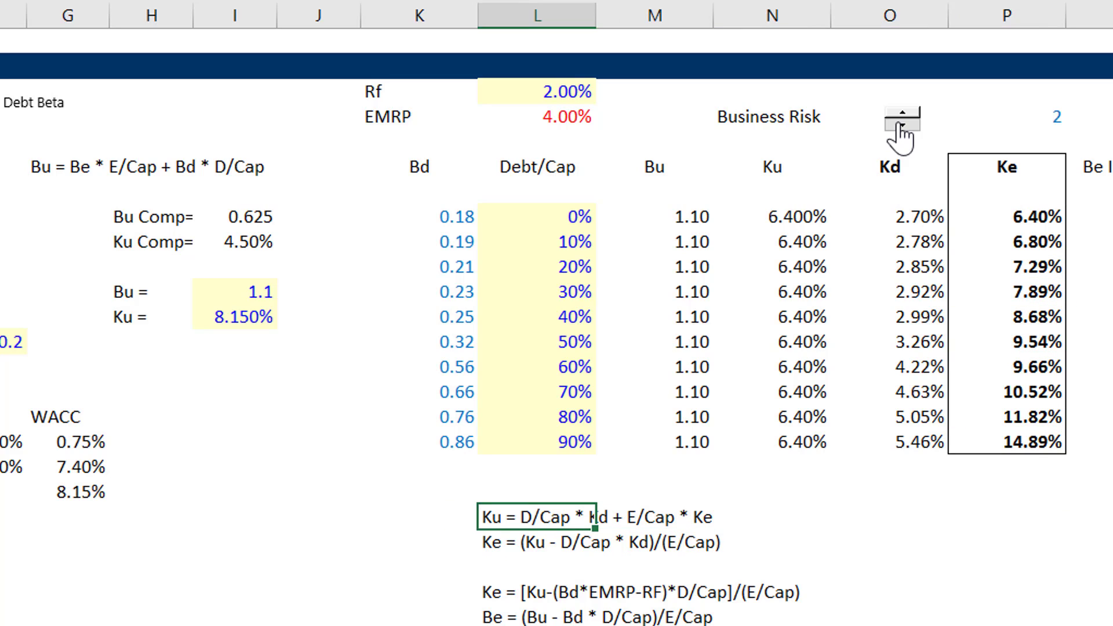
pyautogui.press('Left')
pyautogui.press('Down')
pyautogui.press('Right')
pyautogui.press('Right')
pyautogui.press('Right')
pyautogui.press('Up')
pyautogui.press('Up')
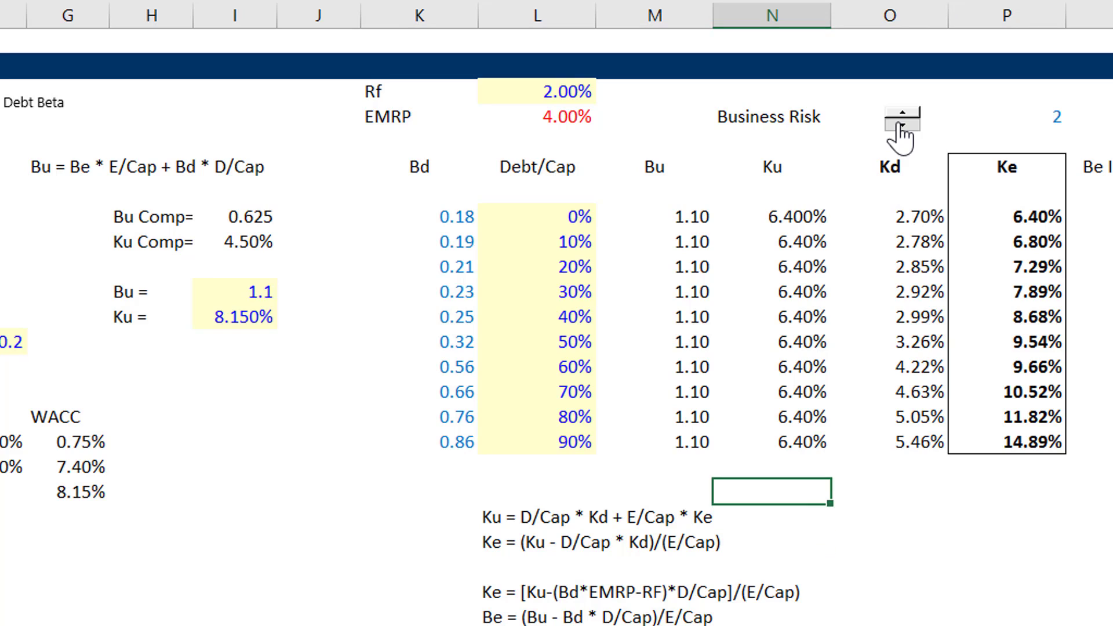
# - Start rebuilding the Ke formula in P9 with Ku less Kd times Debt/Cap as the numerator: =(N9-O9*L9)/
pyautogui.press('Up')
pyautogui.press('Up')
pyautogui.press('Up')
pyautogui.press('Up')
pyautogui.press('Up')
pyautogui.press('Up')
pyautogui.press('Up')
pyautogui.press('Up')
pyautogui.press('Up')
pyautogui.press('Up')
pyautogui.press('Up')
pyautogui.press('Right')
pyautogui.press('Right')
pyautogui.write('=(')
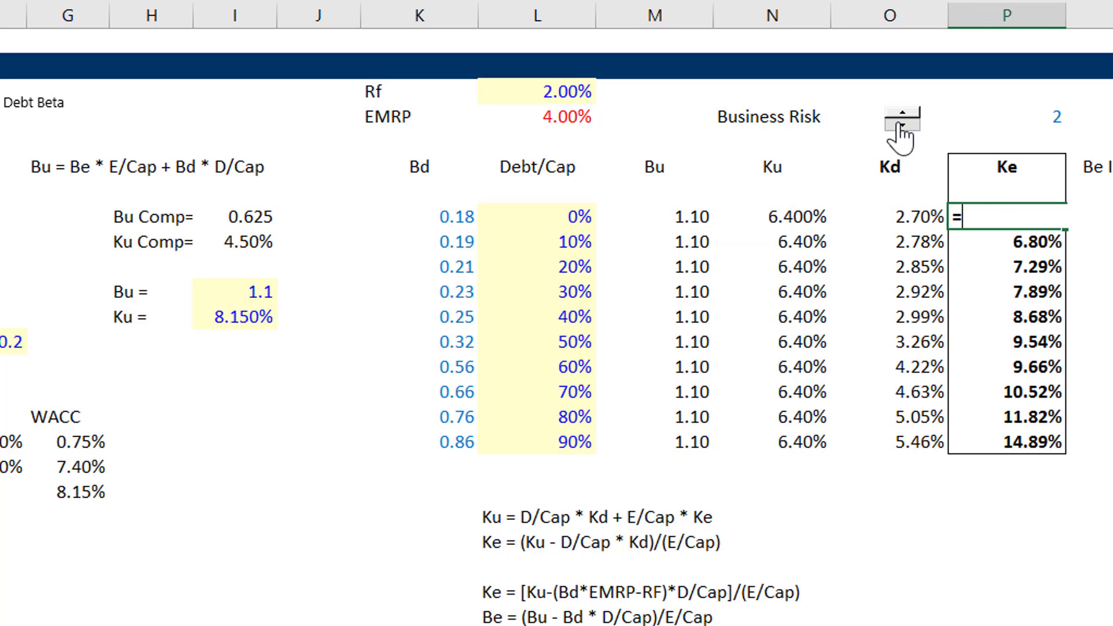
pyautogui.press('Left')
pyautogui.press('Left')
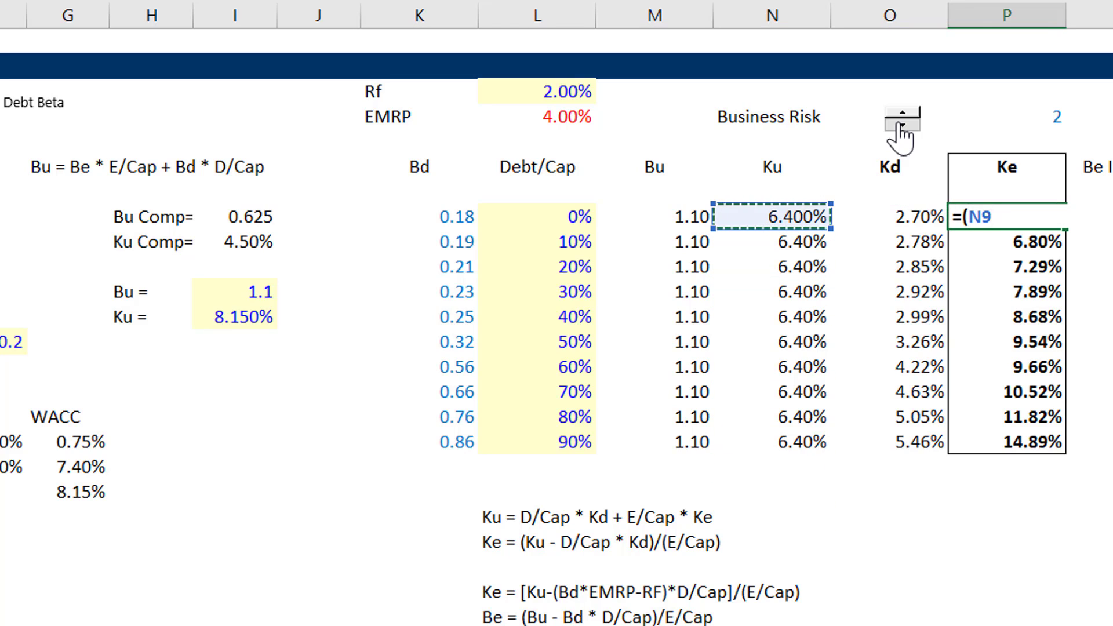
pyautogui.write('-')
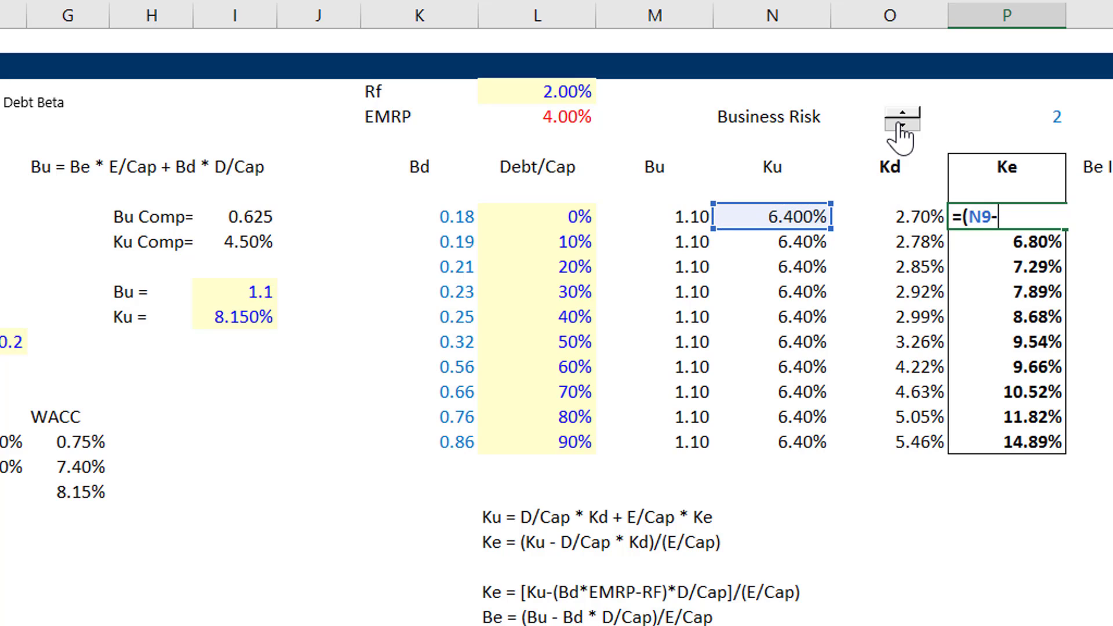
pyautogui.press('Left')
pyautogui.write('*')
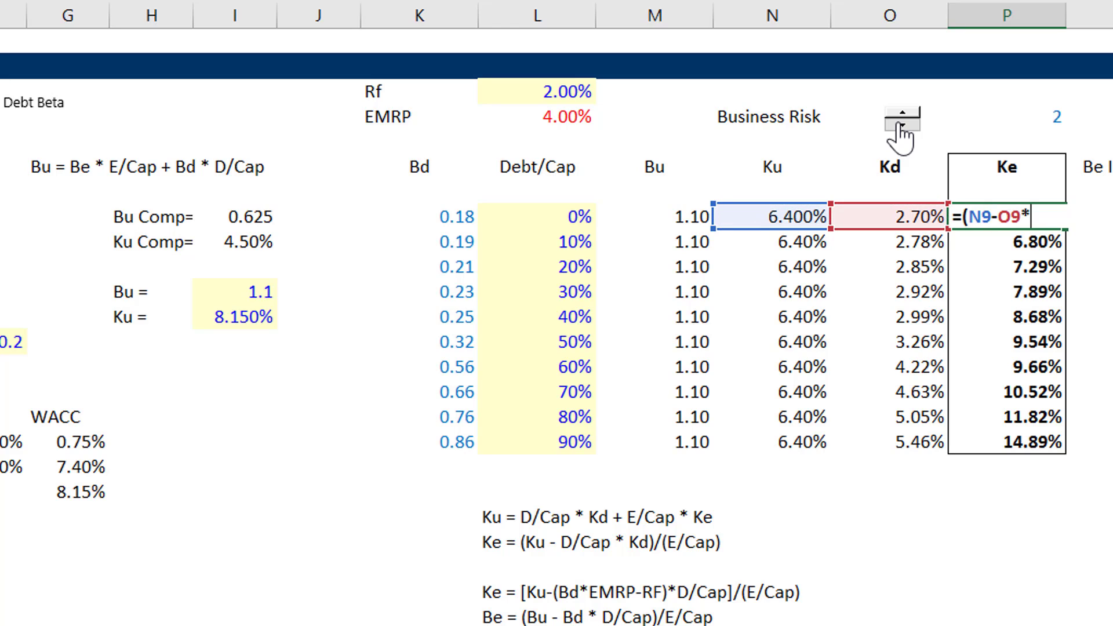
pyautogui.press('Left')
pyautogui.press('Left')
pyautogui.press('Left')
pyautogui.press('Left')
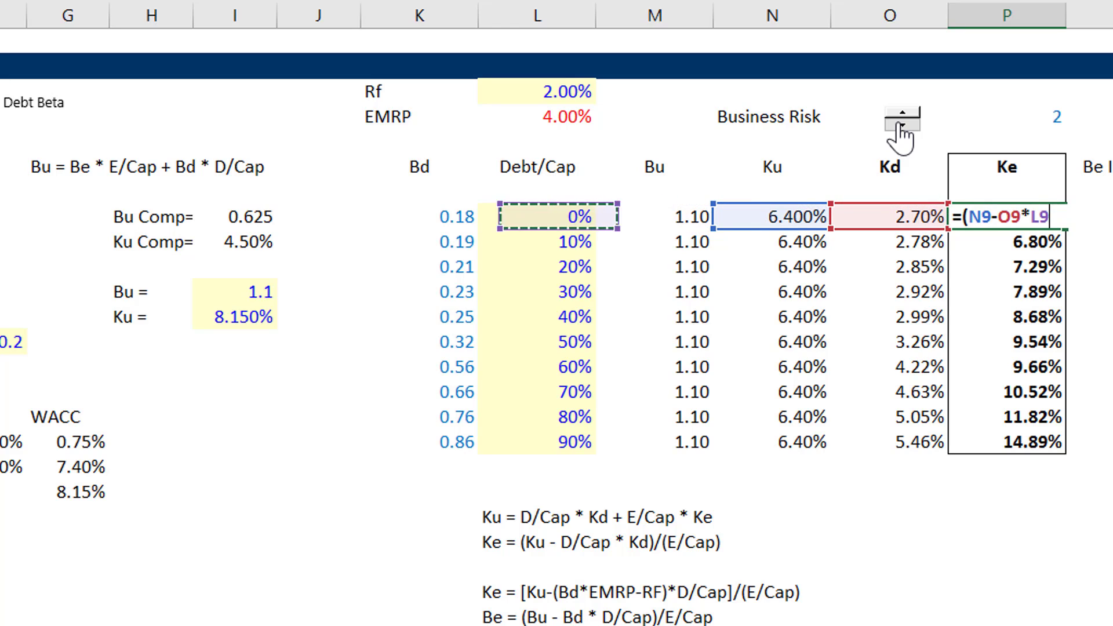
pyautogui.write(')/')
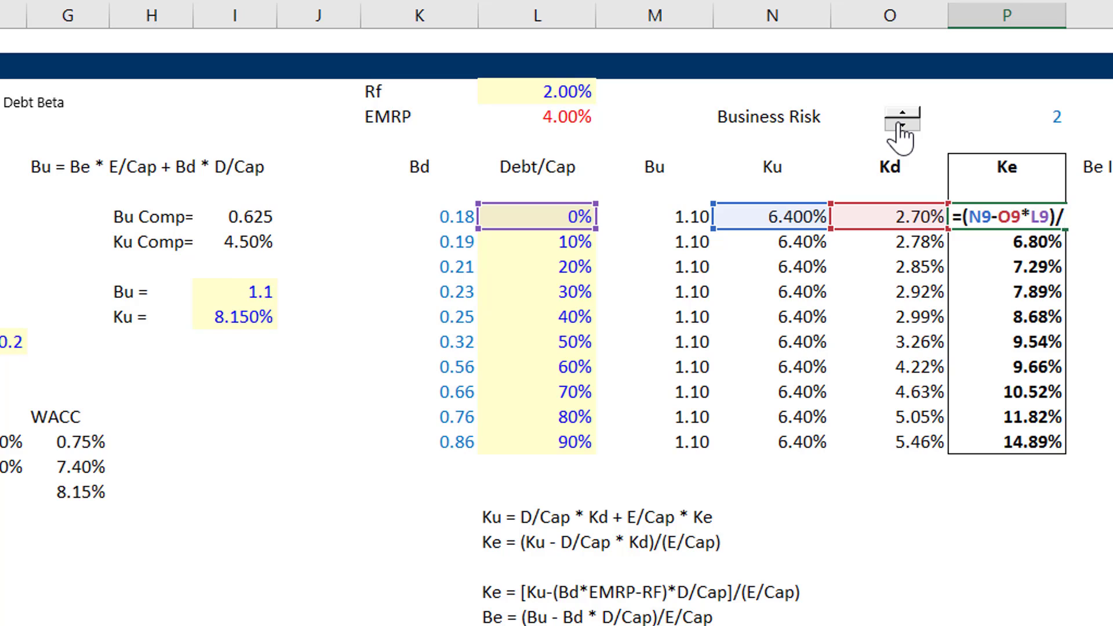
# - Complete the P9 formula with the divisor (1-L9) and fill it down the Ke column to the 90% Debt/Cap row
pyautogui.write('(1-')
pyautogui.press('Left')
pyautogui.press('Left')
pyautogui.press('Left')
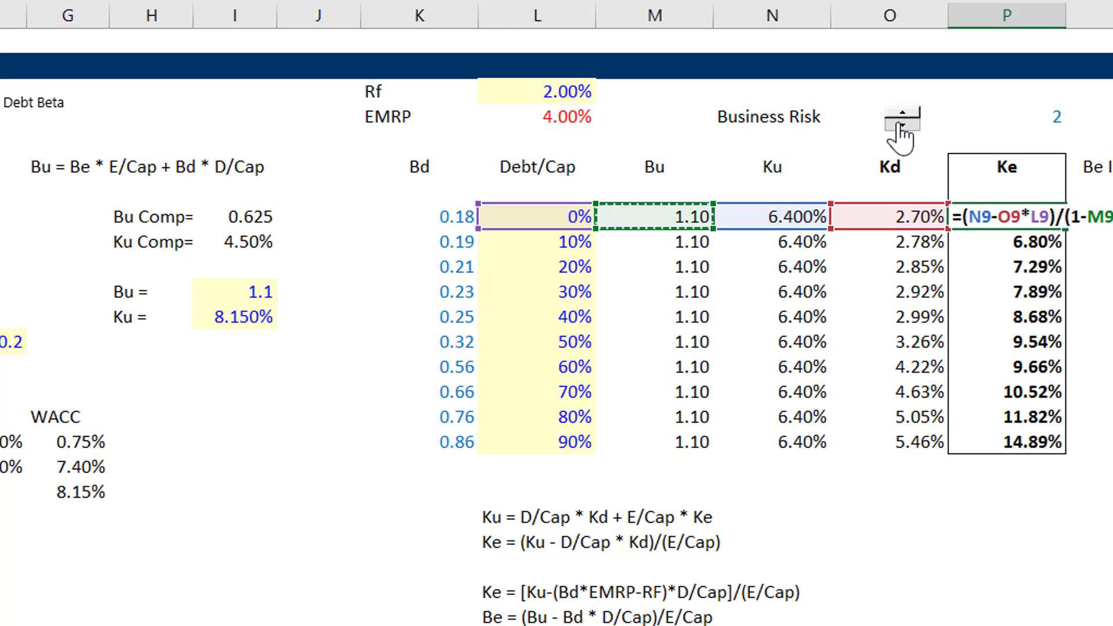
pyautogui.press('Left')
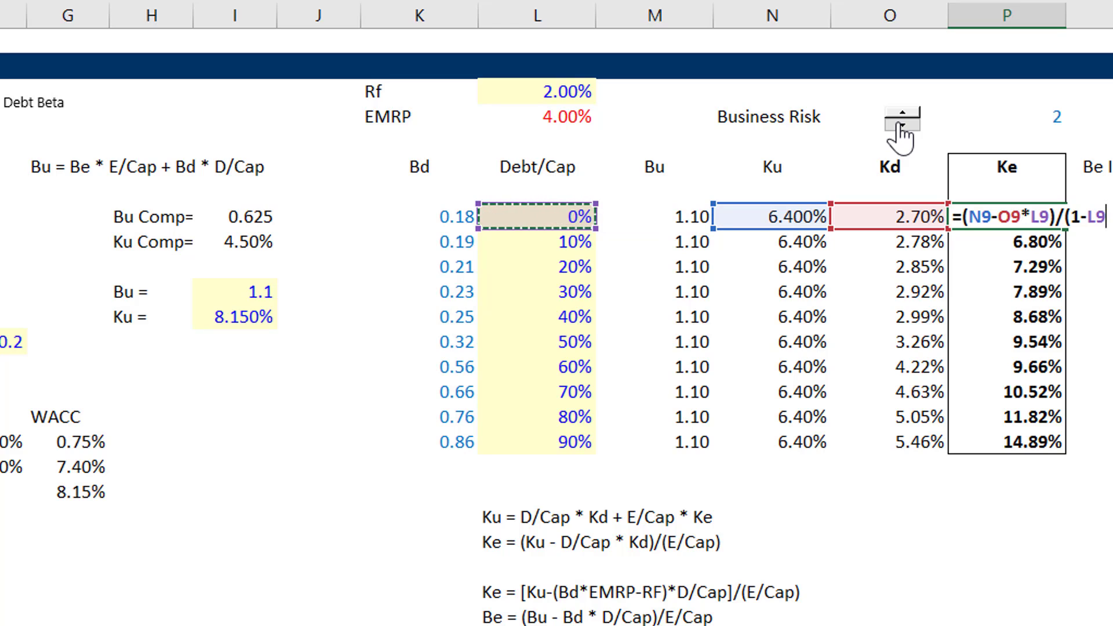
pyautogui.write(')')
pyautogui.press('Return')
pyautogui.press('Up')
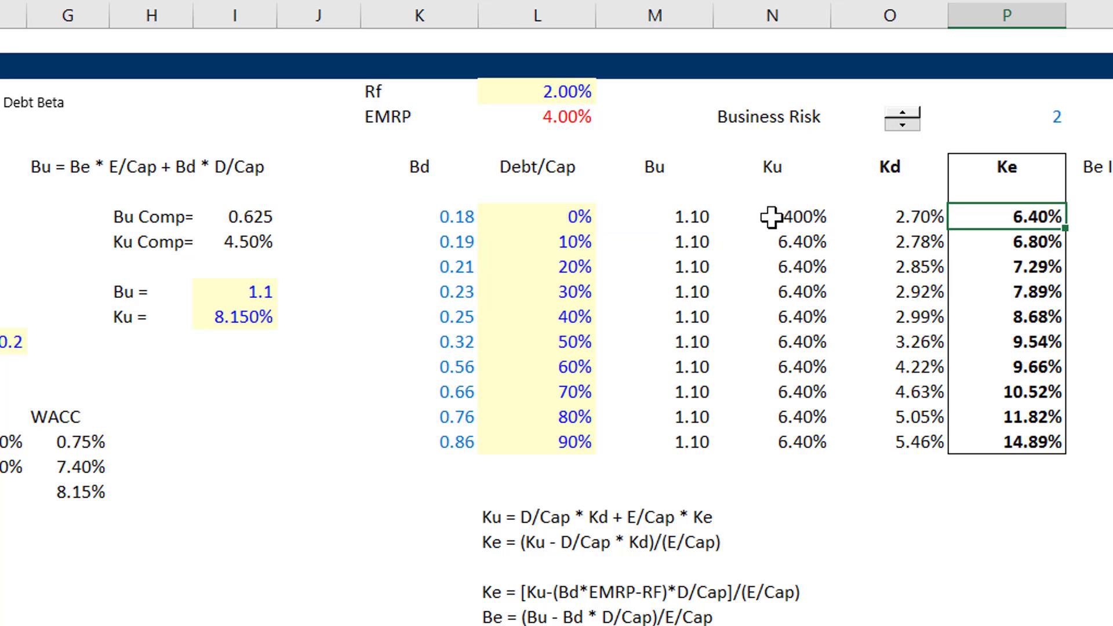
pyautogui.doubleClick(1066, 229)
# - Apply an outline border around the whole Ke column, from its heading in P6 to the 90% Debt/Cap row
pyautogui.press('Up')
pyautogui.press('Up')
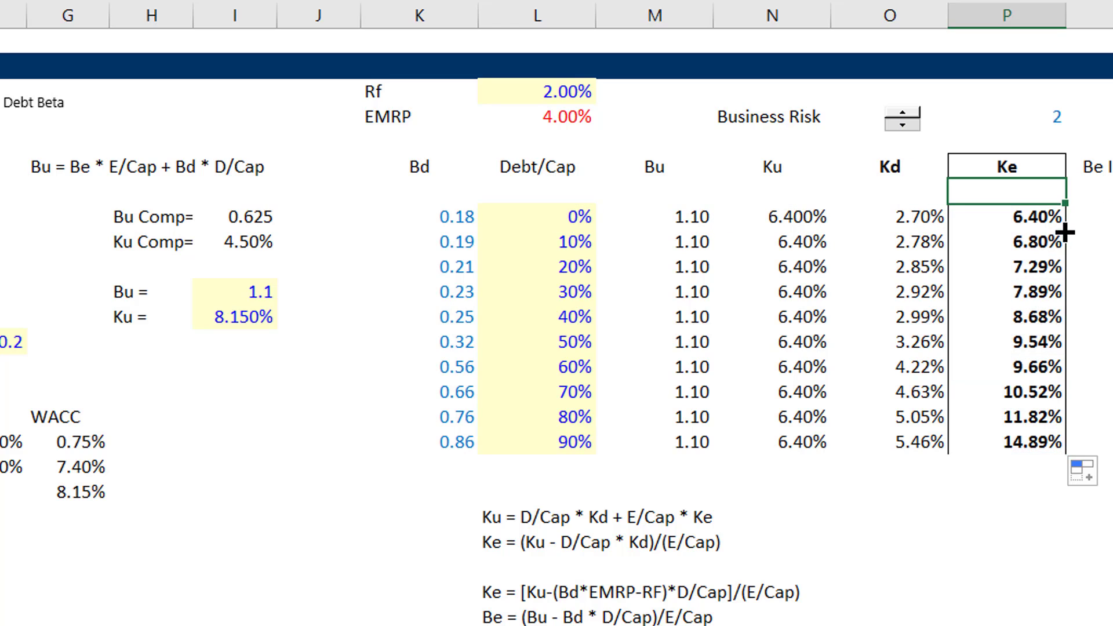
pyautogui.press('Down')
pyautogui.press('Up')
pyautogui.press('Down')
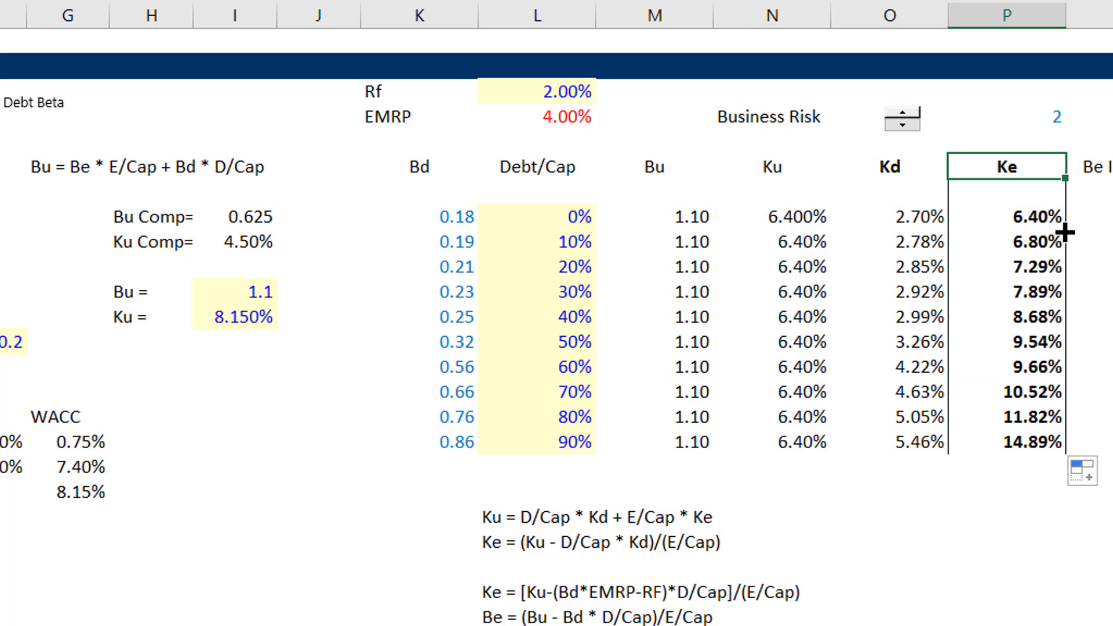
pyautogui.hotkey('shift', 'Down')
pyautogui.hotkey('ctrl', 'shift', 'Down')
pyautogui.hotkey('ctrl', 'shift', '7')
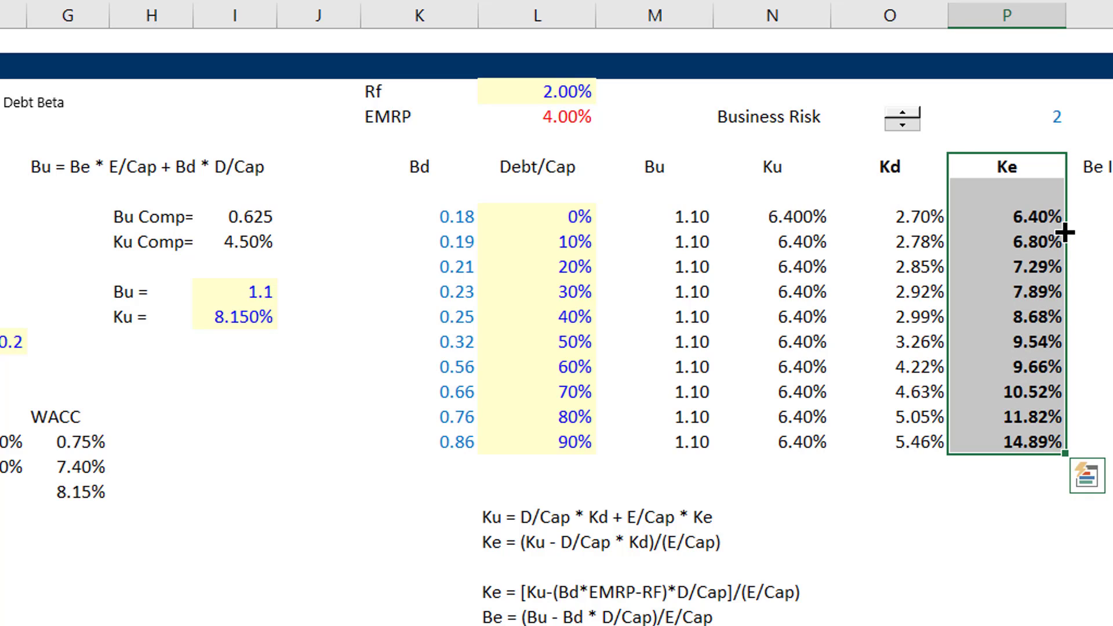
pyautogui.press('Left')
pyautogui.press('Left')
pyautogui.press('Right')
pyautogui.press('Right')
pyautogui.press('Right')
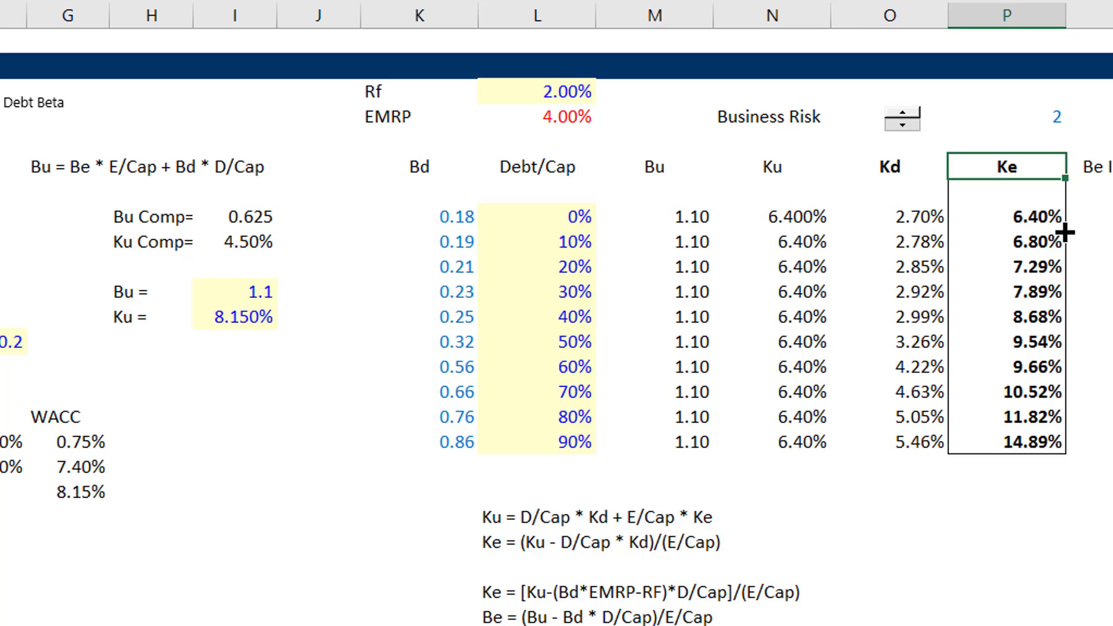
pyautogui.press('Left')
pyautogui.press('Left')
pyautogui.press('Left')
pyautogui.press('Right')
pyautogui.press('Right')
pyautogui.press('Right')
# - Switch the Constant Debt Beta option on and back off to compare the resulting Kd and Ke values
pyautogui.click(1, 103)
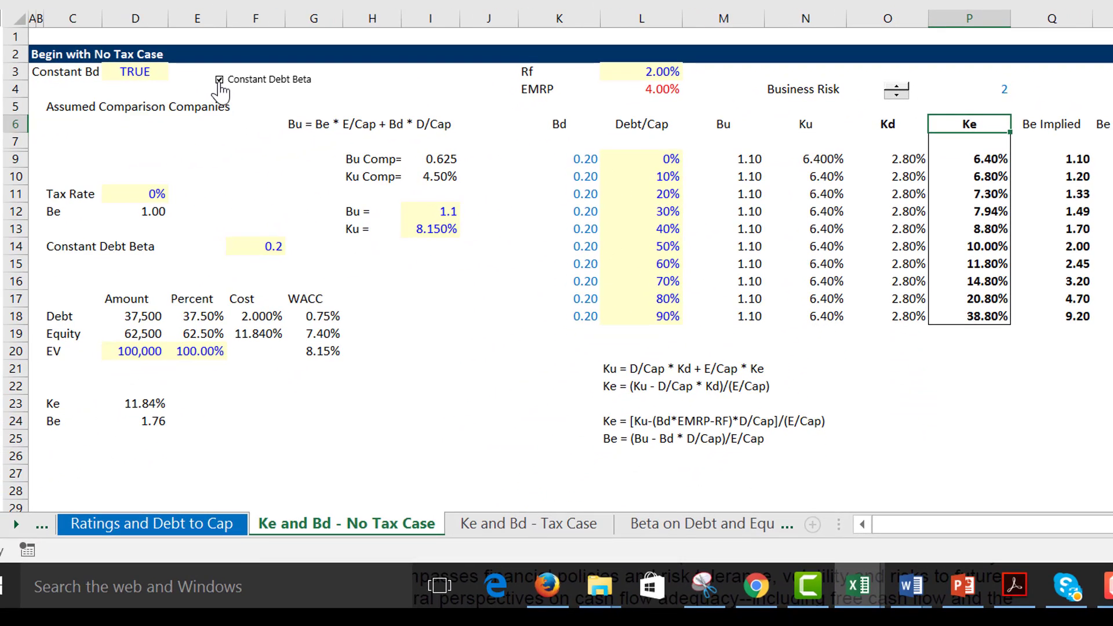
pyautogui.click(219, 80)
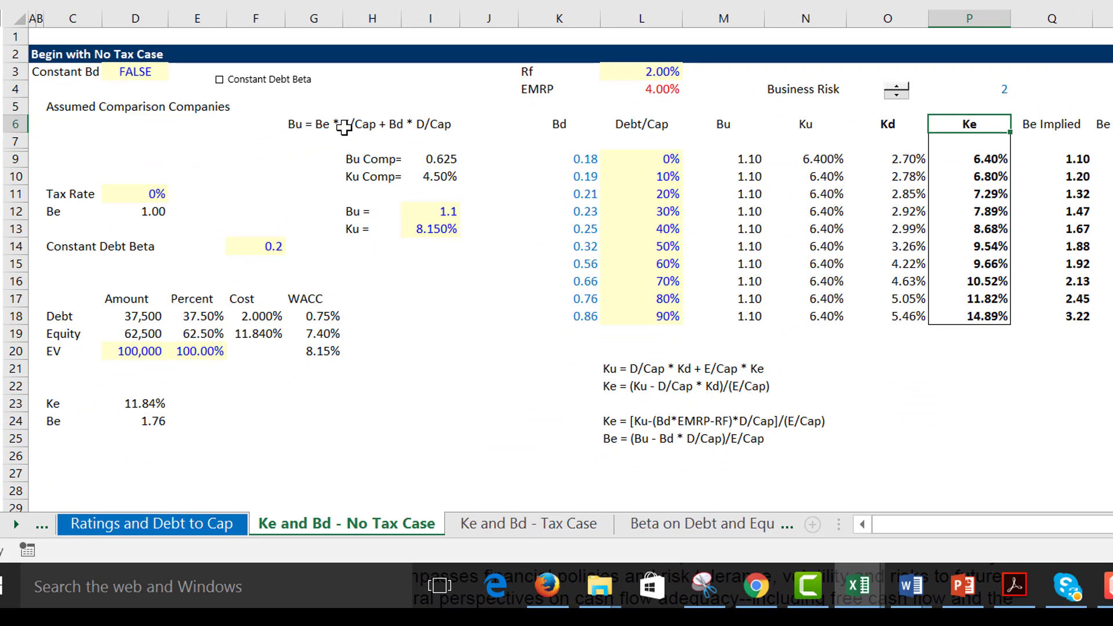
# - Inspect the Be Implied formula in Q9 and the Be Computed formula in R9 without changing either
pyautogui.press('Right')
pyautogui.press('Down')
pyautogui.press('Down')
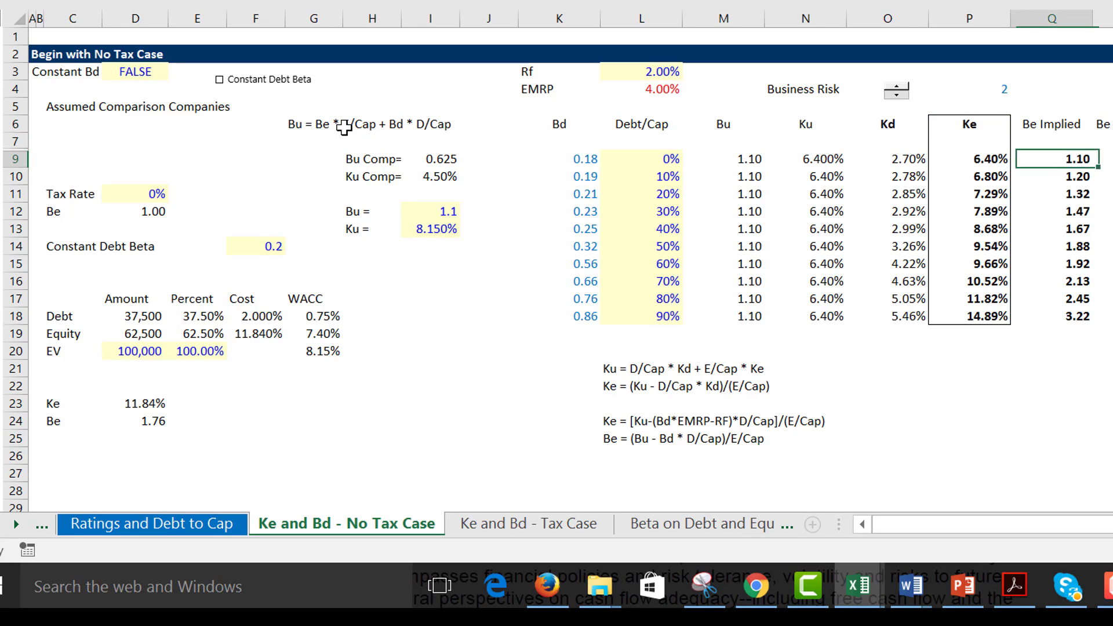
pyautogui.press('Left')
pyautogui.press('Right')
pyautogui.press('F2')
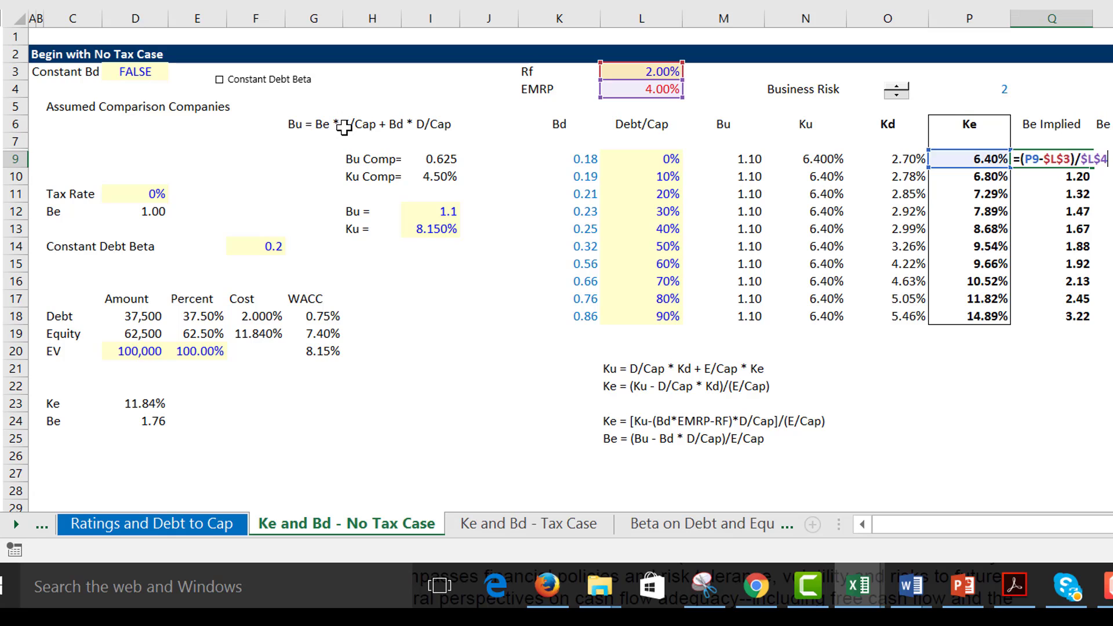
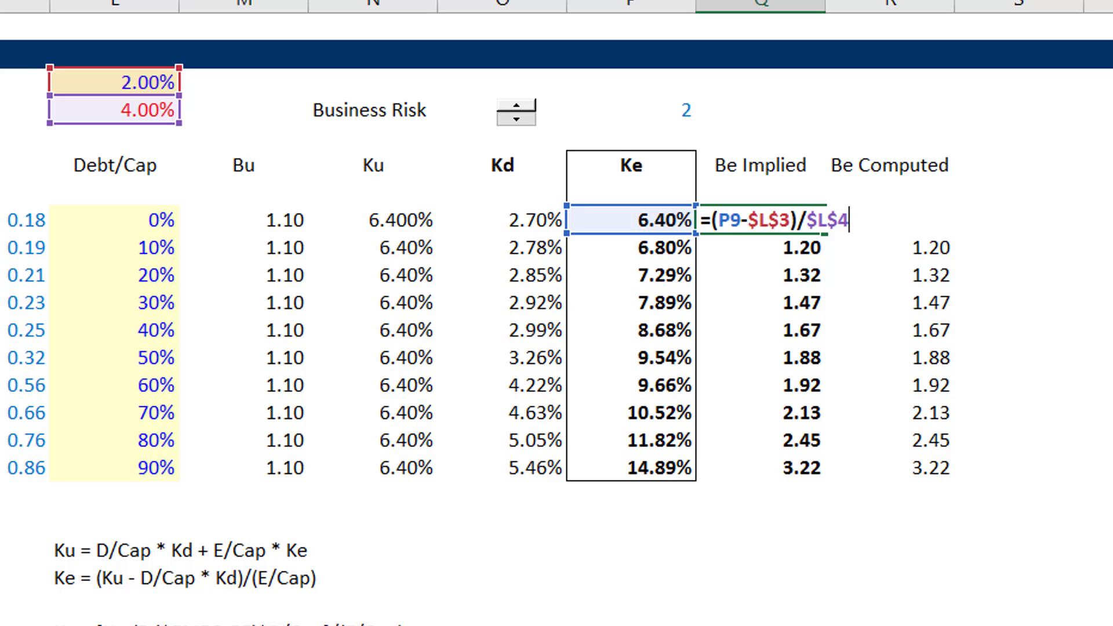
pyautogui.press('Return')
pyautogui.press('Up')
pyautogui.press('Right')
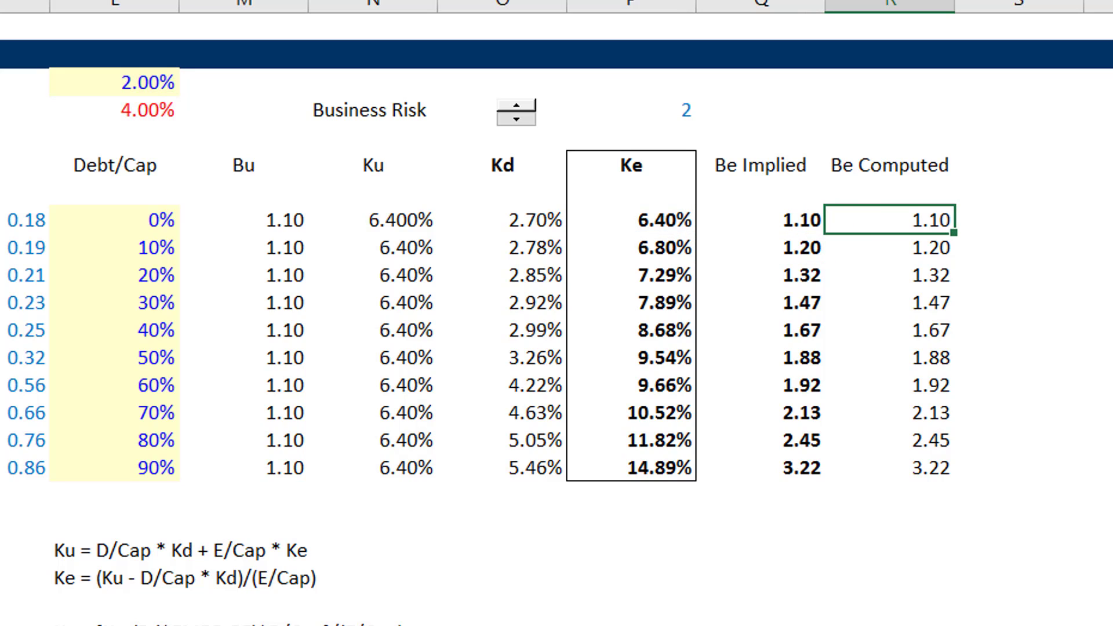
pyautogui.press('F2')
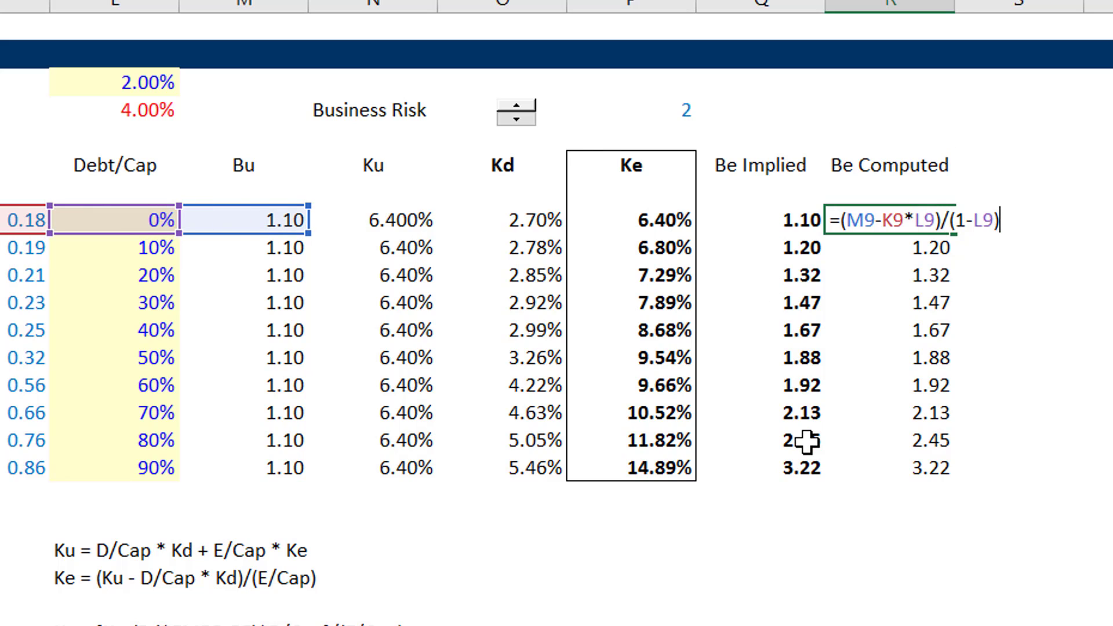
pyautogui.press('Return')
pyautogui.press('Up')
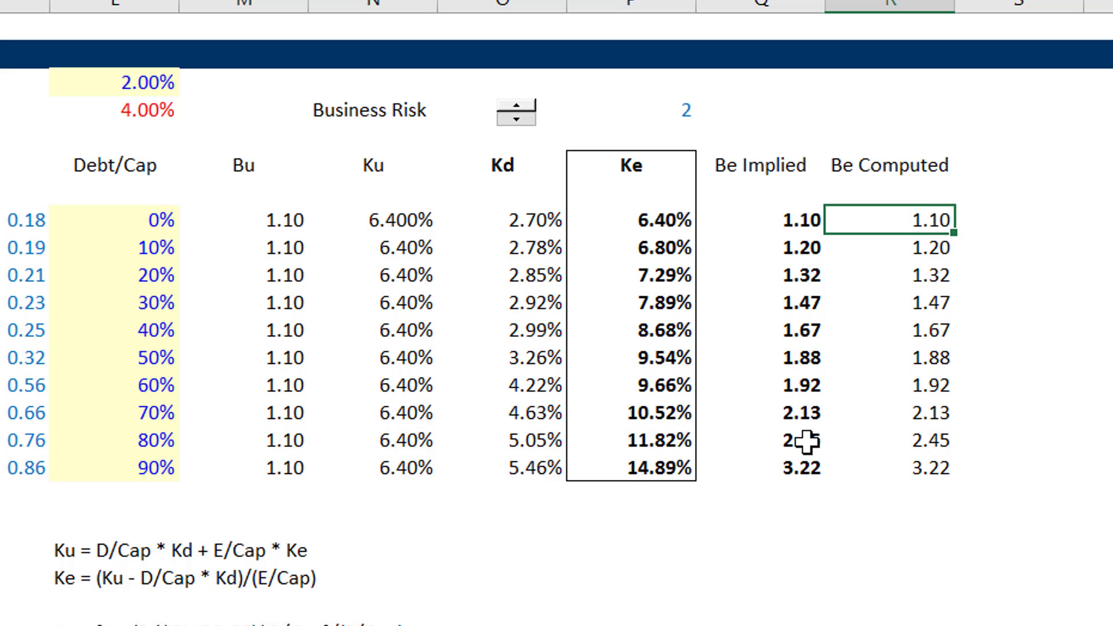
# - Go to the Ke and Bd - Tax Case sheet and label cell C14 Constant Debt Beta
pyautogui.hotkey('ctrl', 'pagedown')
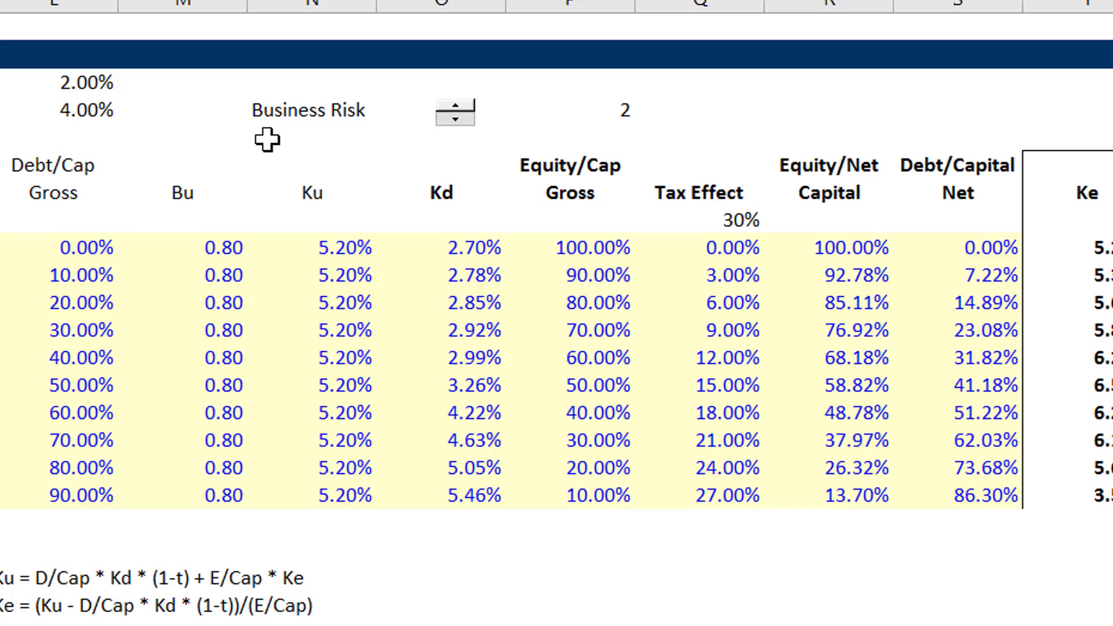
pyautogui.write('Constant D')
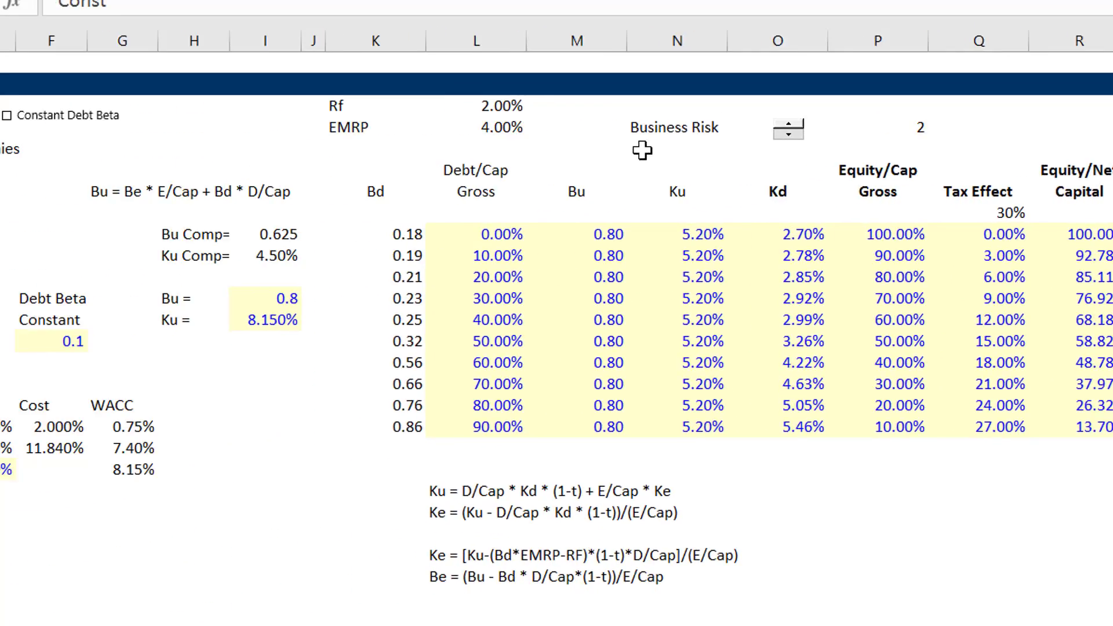
pyautogui.write('ebt Beta')
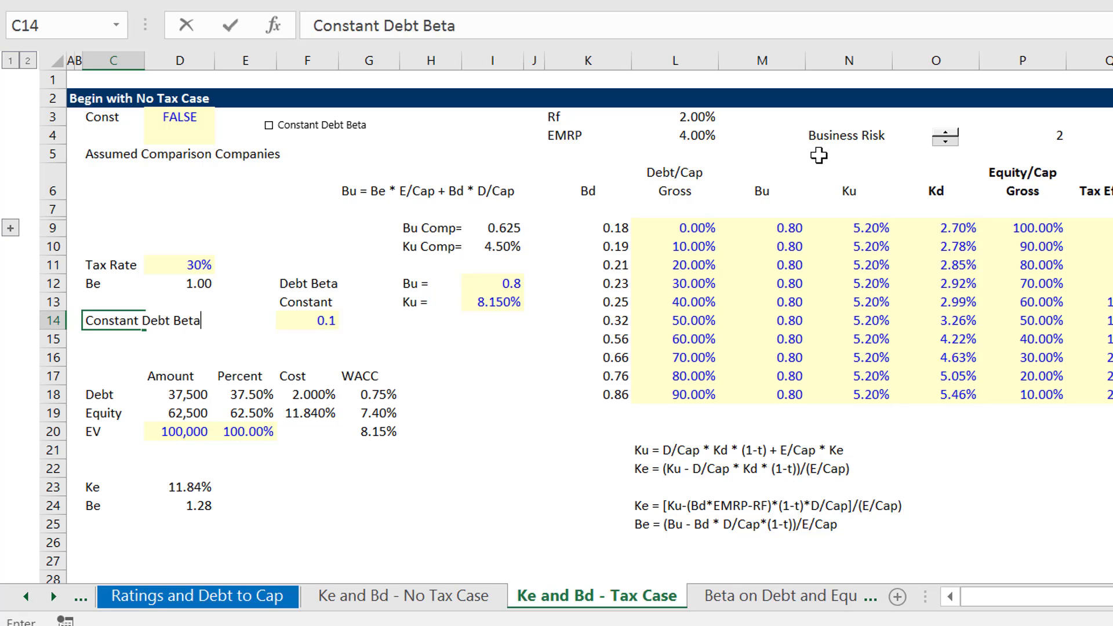
pyautogui.press('Return')
pyautogui.press('Right')
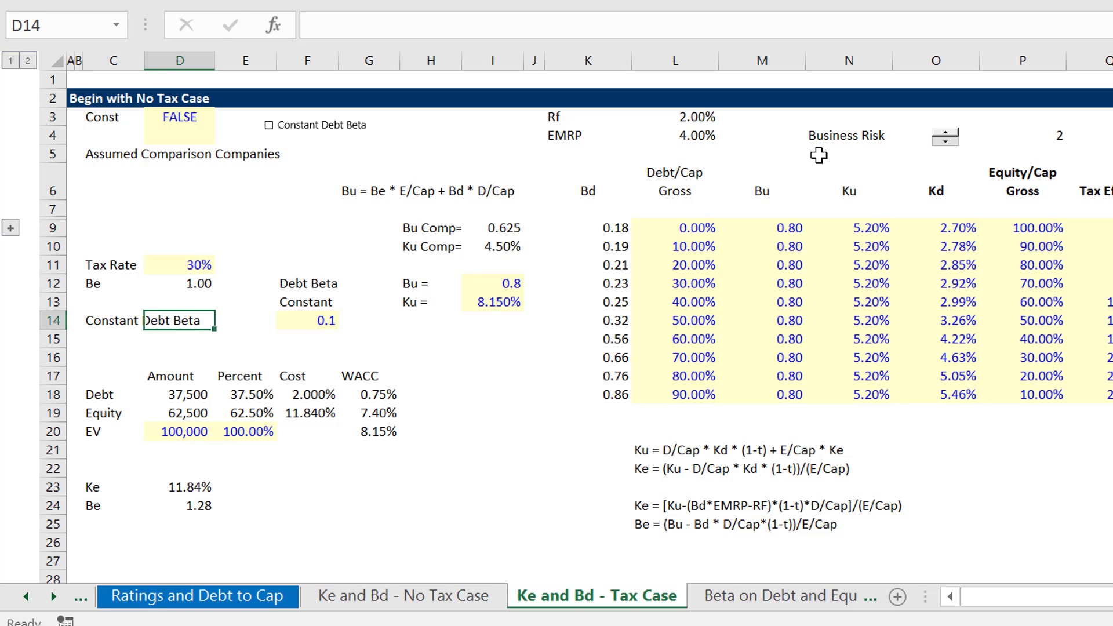
# - Clear the old two-line Debt Beta Constant label from cells F12:F13
pyautogui.press('Up')
pyautogui.press('Up')
pyautogui.press('Right')
pyautogui.press('Right')
pyautogui.hotkey('shift', 'Down')
pyautogui.press('Delete')
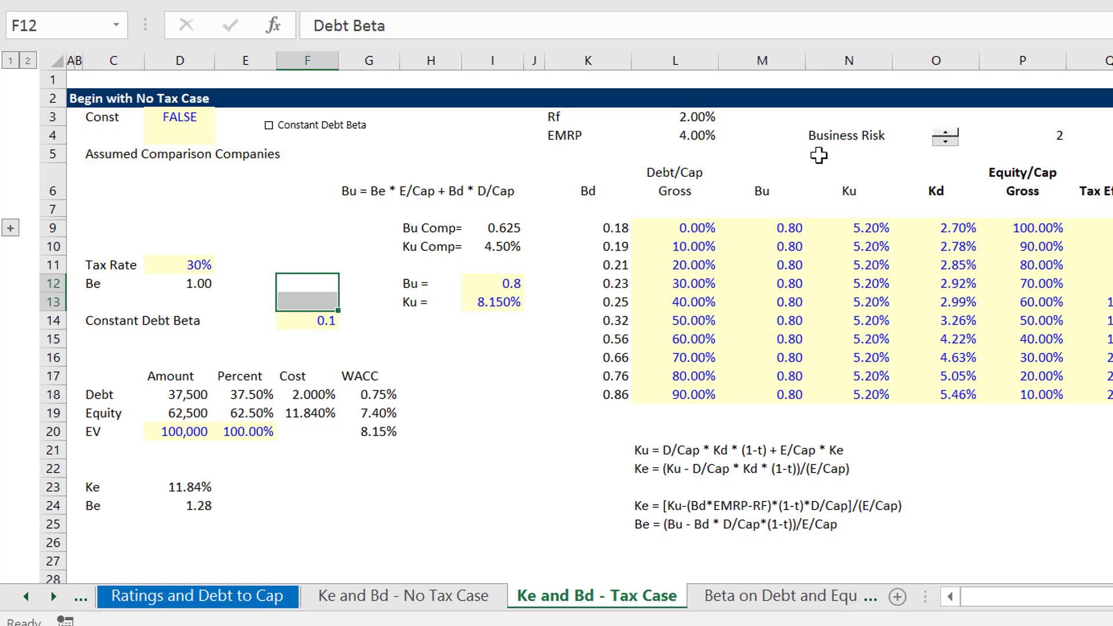
pyautogui.press('Left')
pyautogui.press('Down')
pyautogui.press('Down')
pyautogui.press('Left')
pyautogui.press('Left')
pyautogui.press('Left')
pyautogui.press('Left')
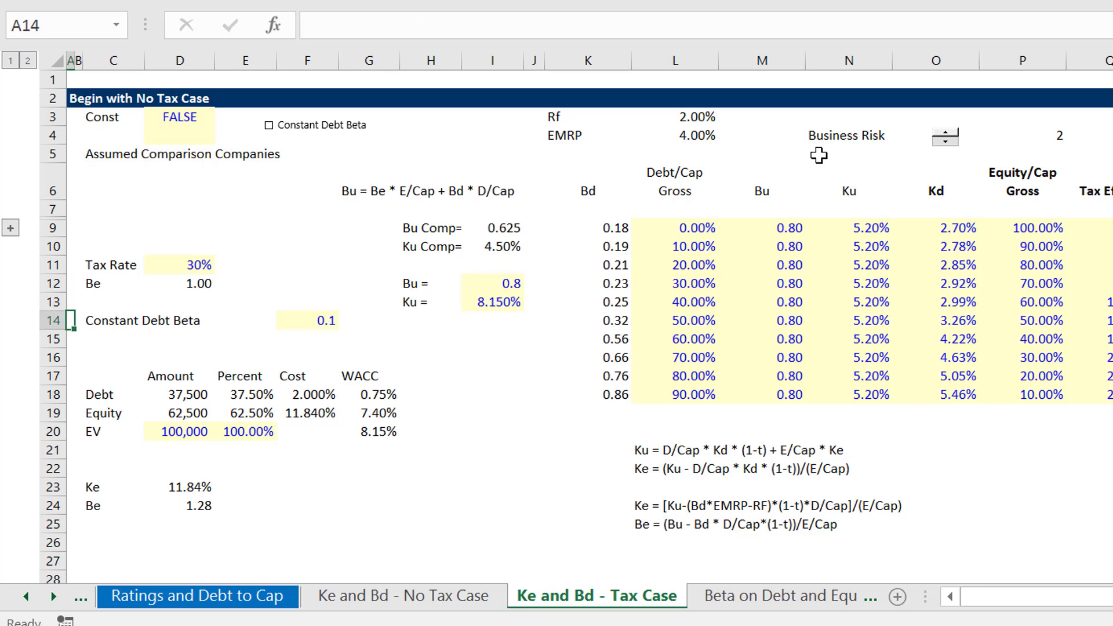
pyautogui.press('Right')
pyautogui.press('Right')
pyautogui.press('Right')
pyautogui.press('Right')
pyautogui.press('Right')
pyautogui.press('Right')
pyautogui.press('Right')
pyautogui.press('Right')
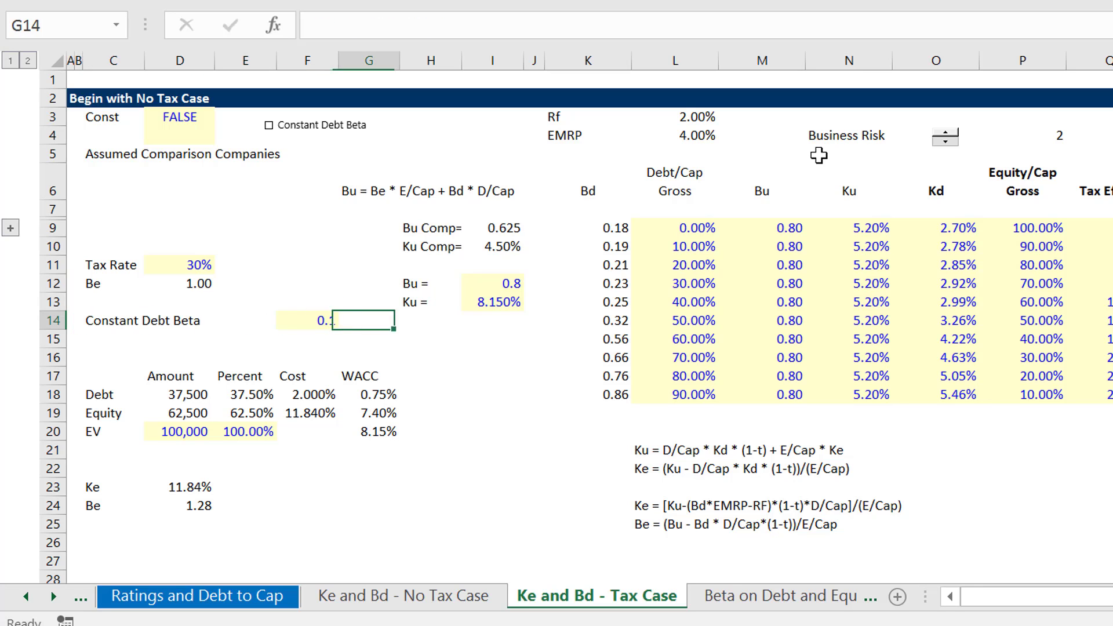
# - Review the Bd formulas in column K from the 0% row down to the 80% Debt/Cap Gross row
pyautogui.press('Right')
pyautogui.press('Right')
pyautogui.press('Up')
pyautogui.press('Up')
pyautogui.press('Up')
pyautogui.press('Up')
pyautogui.press('Up')
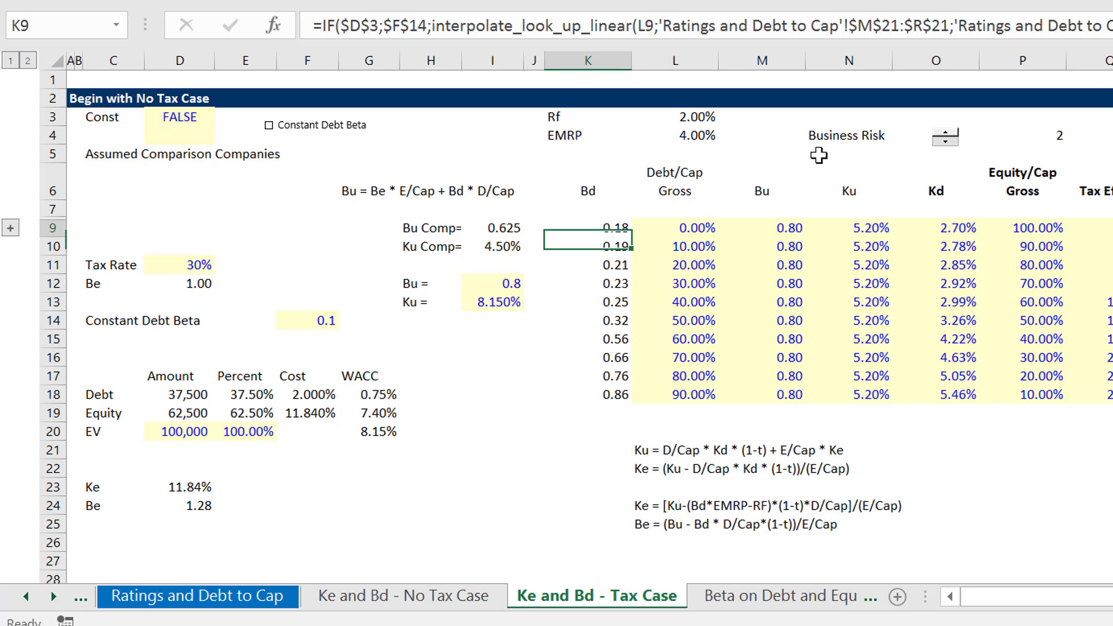
pyautogui.press('Down')
pyautogui.press('Down')
pyautogui.press('Down')
pyautogui.press('Down')
pyautogui.press('Down')
pyautogui.press('Down')
pyautogui.press('Down')
pyautogui.press('Down')
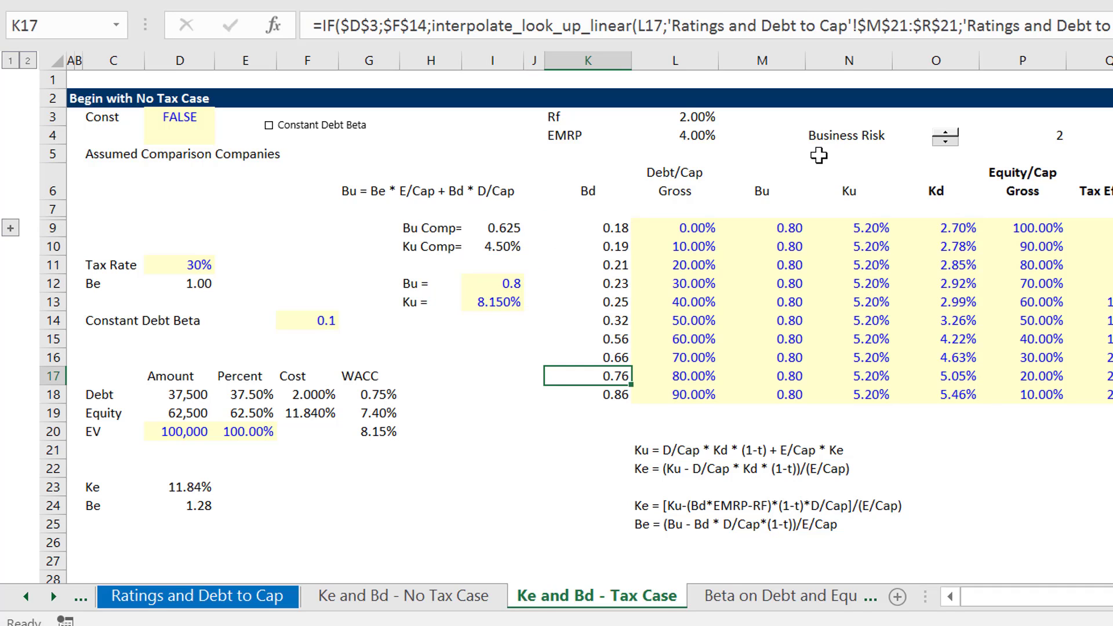
# - Review the Debt/Cap Gross inputs from the 70% row up to the column heading in L6
pyautogui.press('Right')
pyautogui.press('Right')
pyautogui.press('Up')
pyautogui.press('Left')
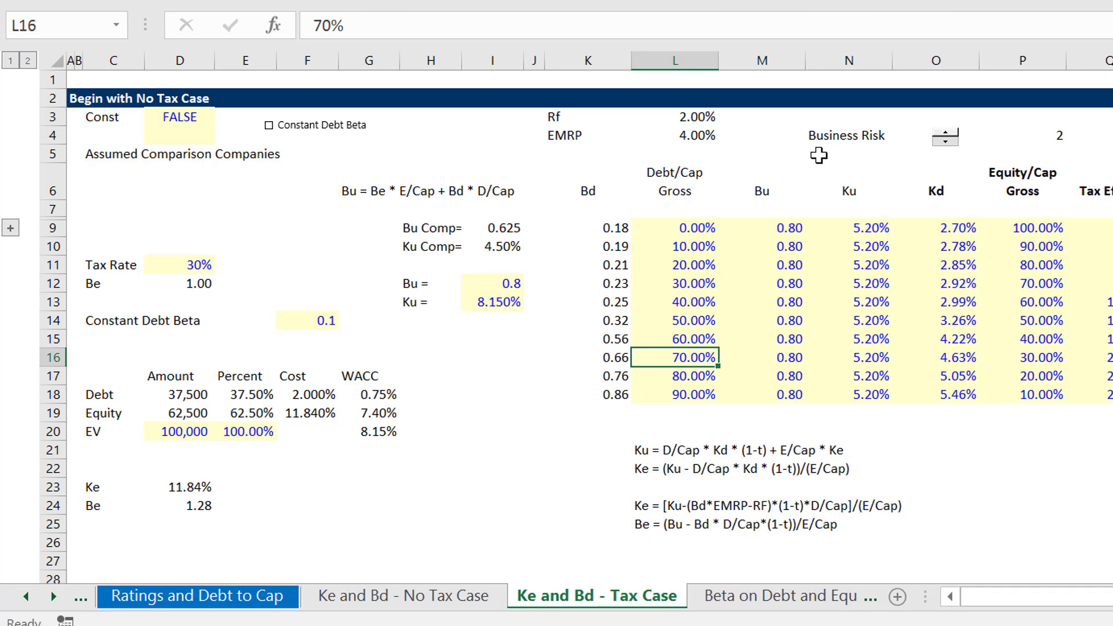
pyautogui.press('Up')
pyautogui.press('Up')
pyautogui.press('Up')
pyautogui.press('Up')
pyautogui.press('Up')
pyautogui.press('Up')
pyautogui.press('Up')
pyautogui.press('Up')
pyautogui.press('Up')
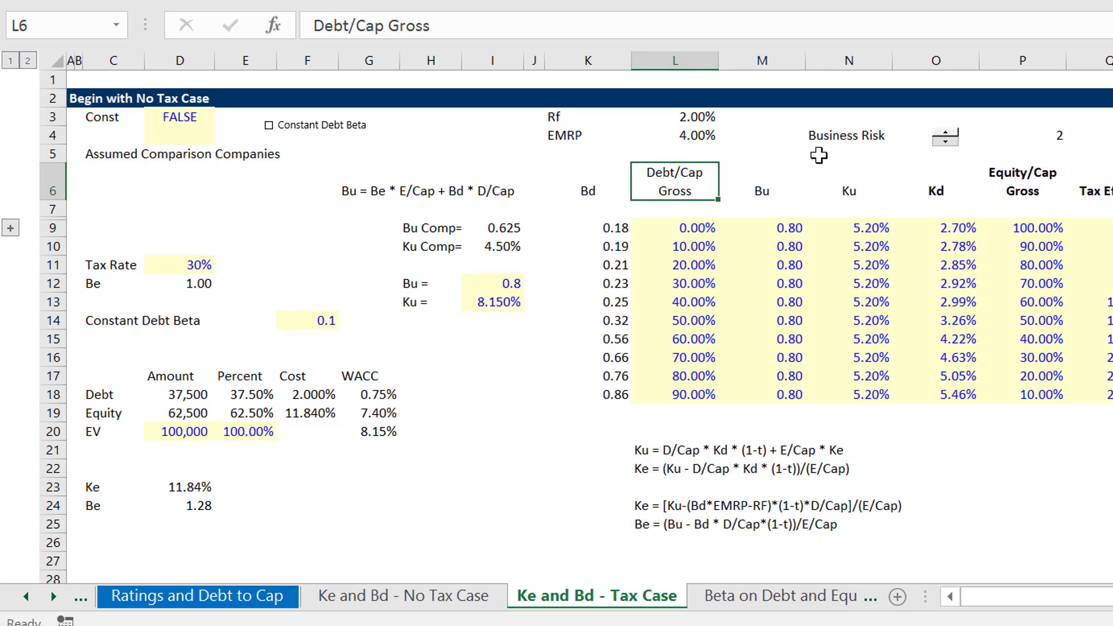
# - Rename the debt ratio column heading in L6 to Mkt Debt/Cap Gross
pyautogui.press('Down')
pyautogui.press('Down')
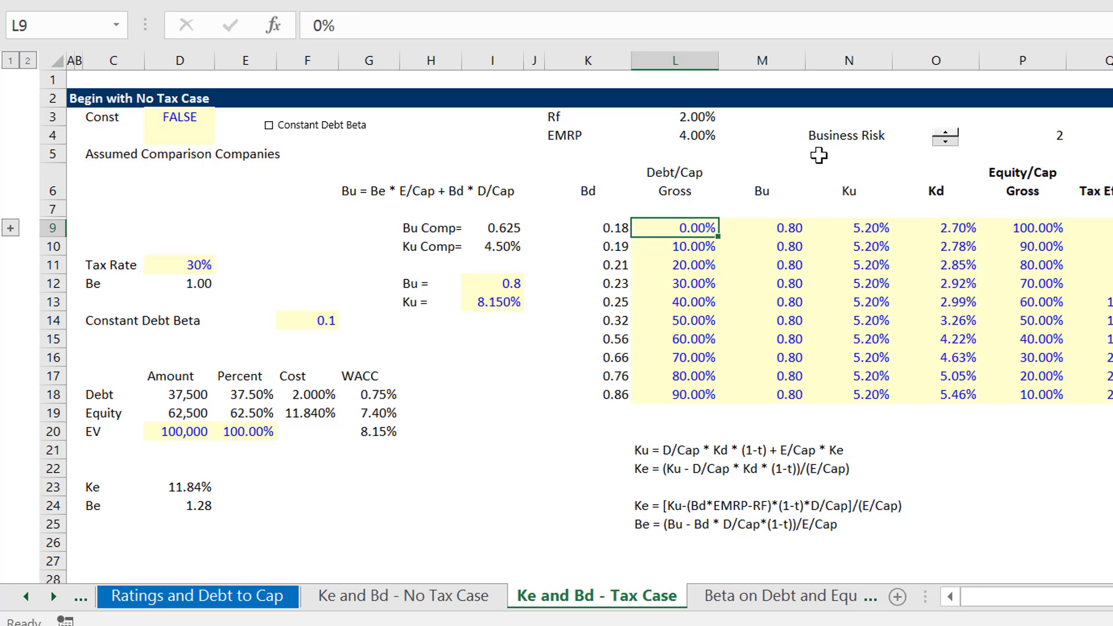
pyautogui.press('Up')
pyautogui.press('Up')
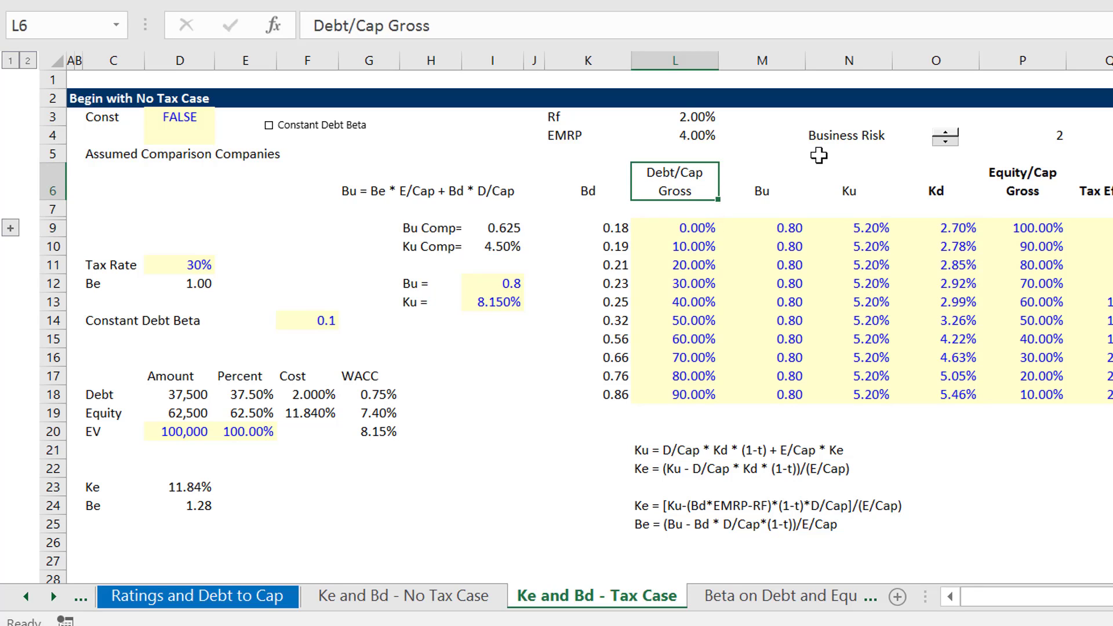
pyautogui.press('F2')
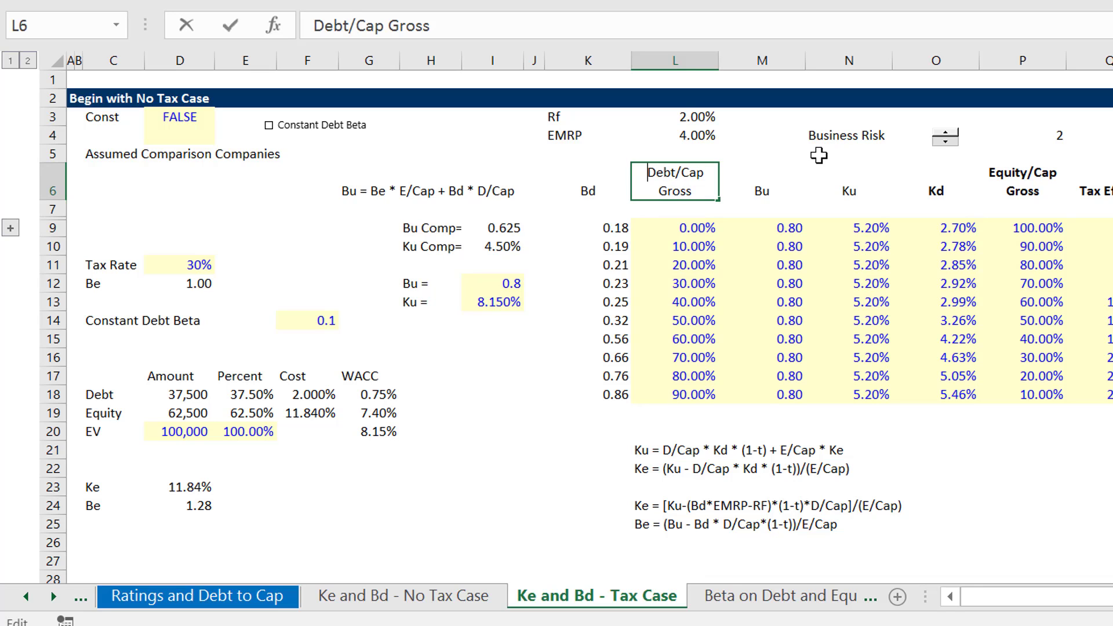
pyautogui.write('M')
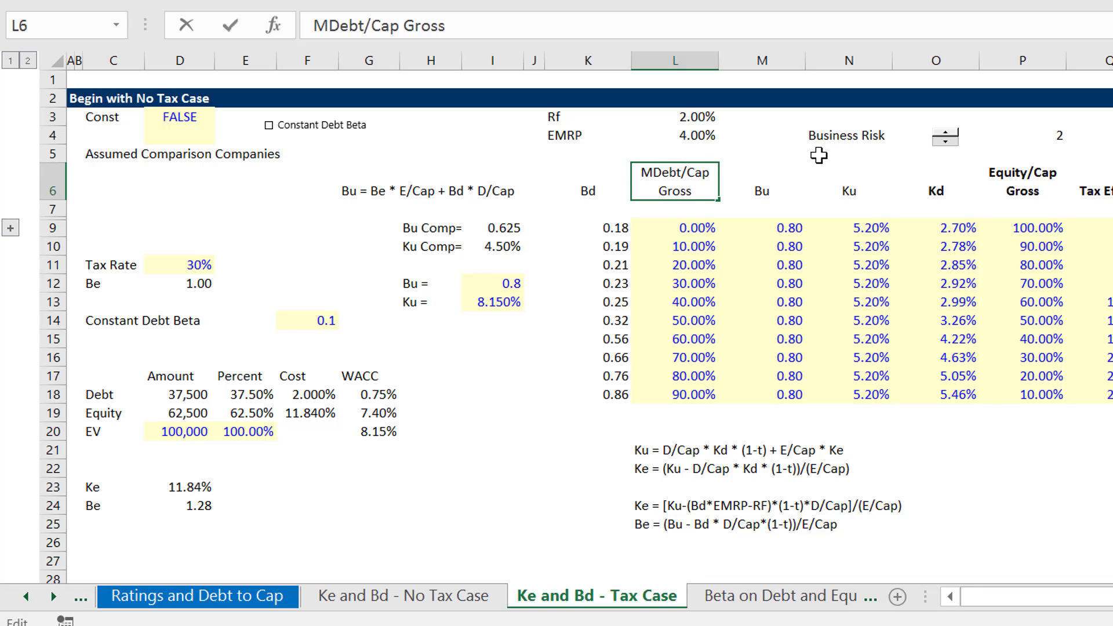
pyautogui.write('kt')
pyautogui.press('Return')
pyautogui.press('Up')
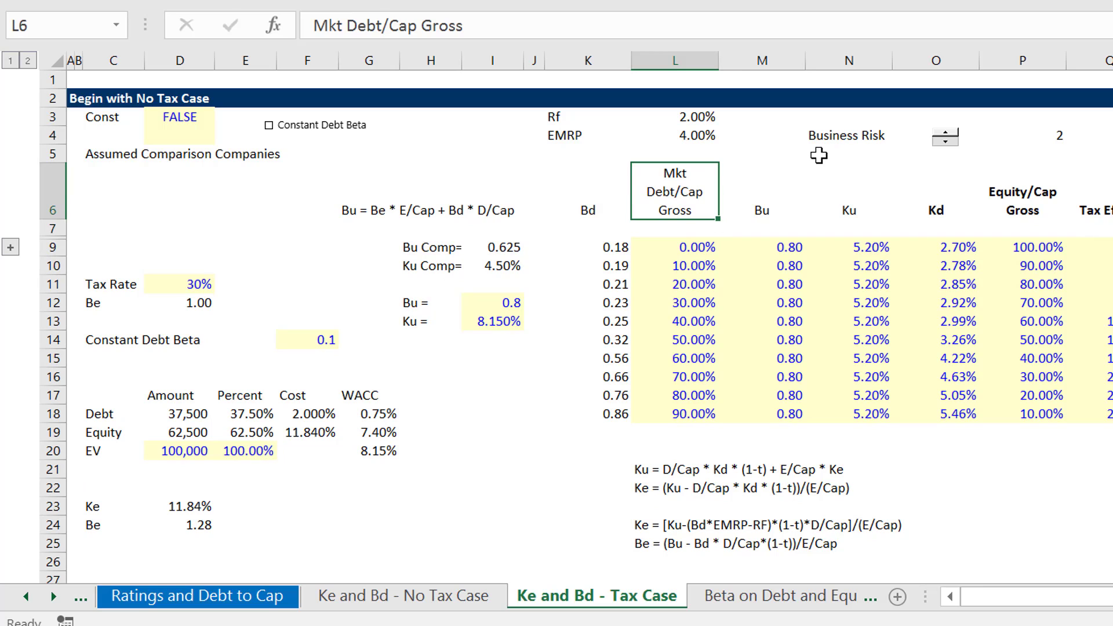
pyautogui.press('F2')
pyautogui.press('Return')
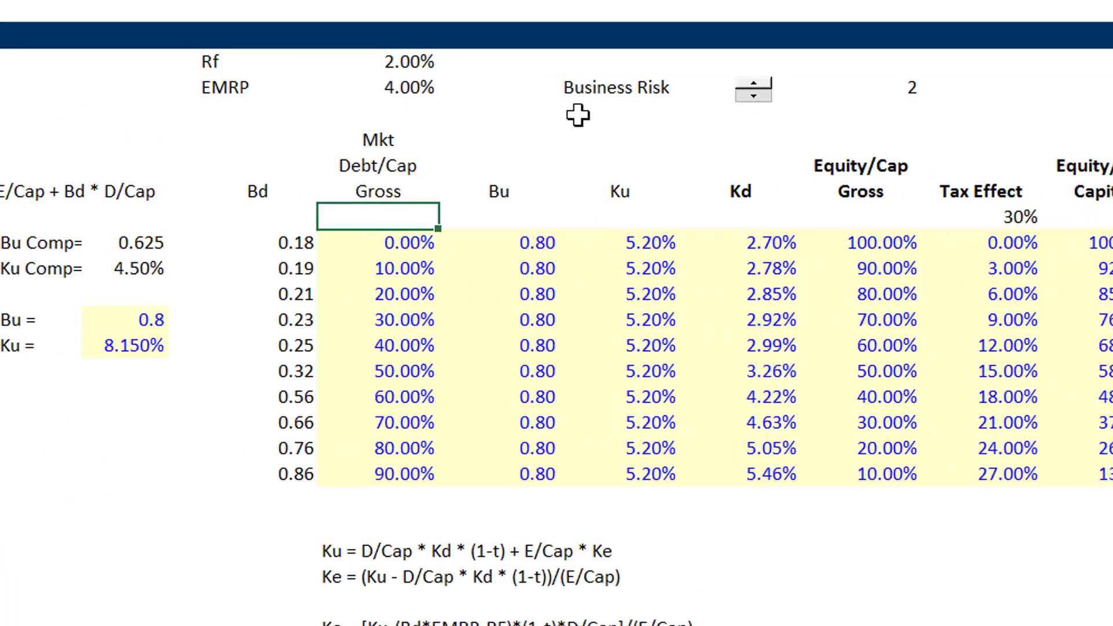
# - Set the Bu input in I12 of the tax case sheet to 1.1
pyautogui.press('Up')
pyautogui.press('Right')
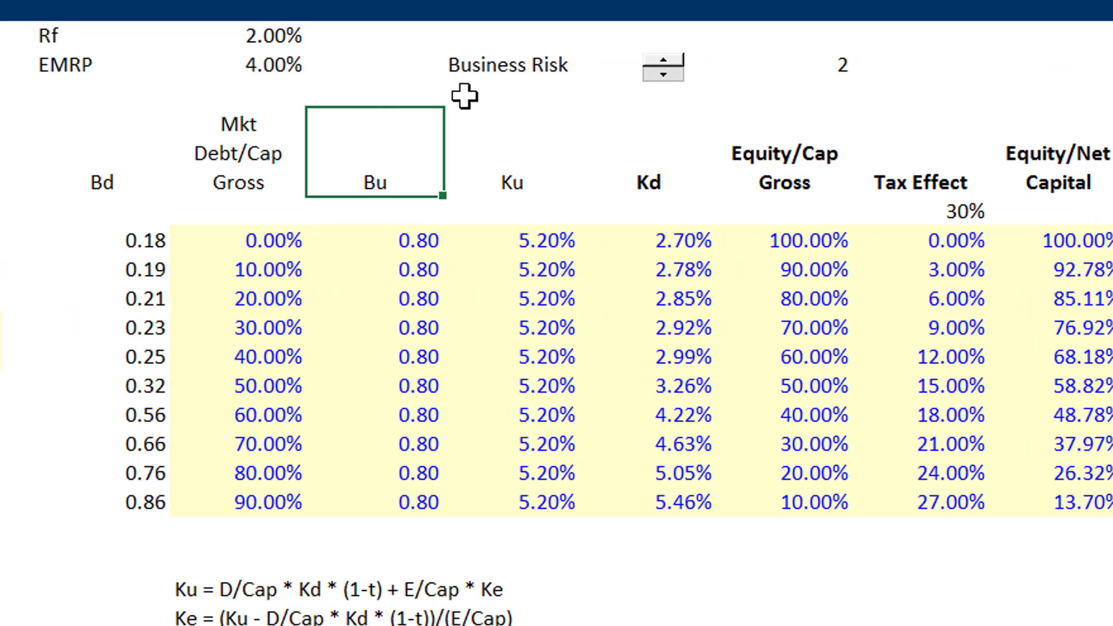
pyautogui.press('Right')
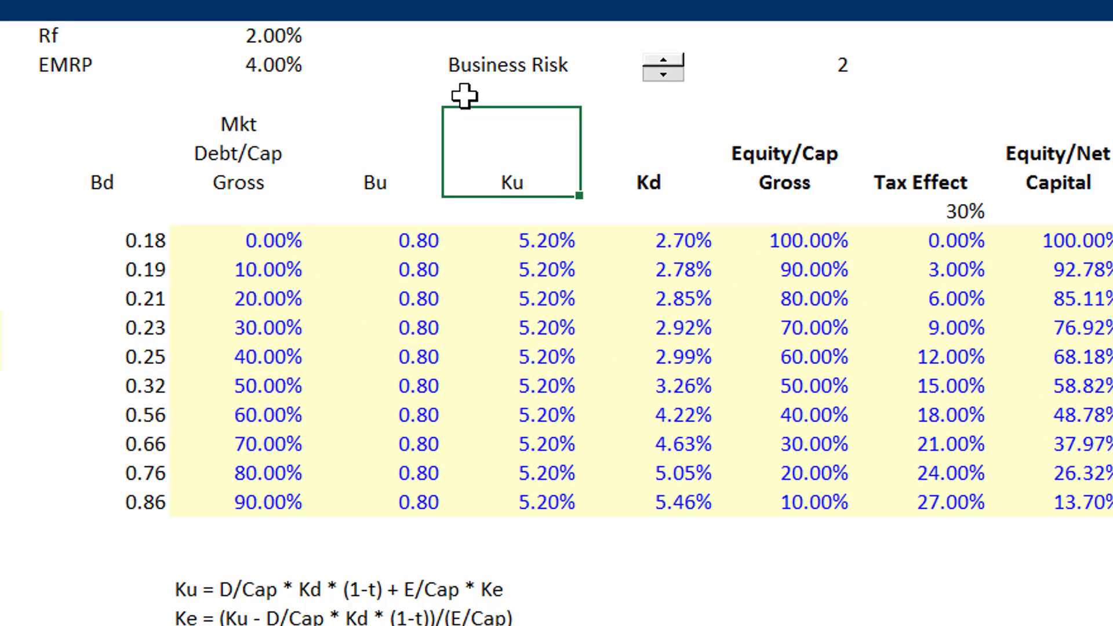
pyautogui.press('Left')
pyautogui.press('Down')
pyautogui.press('Down')
pyautogui.press('Left')
pyautogui.press('Left')
pyautogui.press('Left')
pyautogui.press('Down')
pyautogui.press('Down')
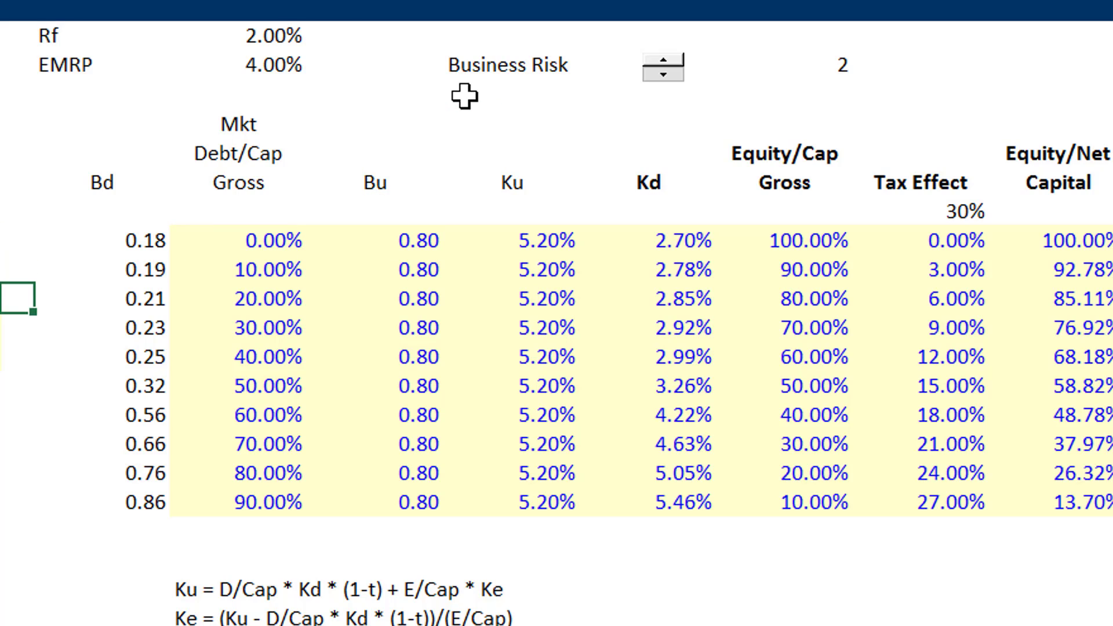
pyautogui.press('Down')
pyautogui.press('Left')
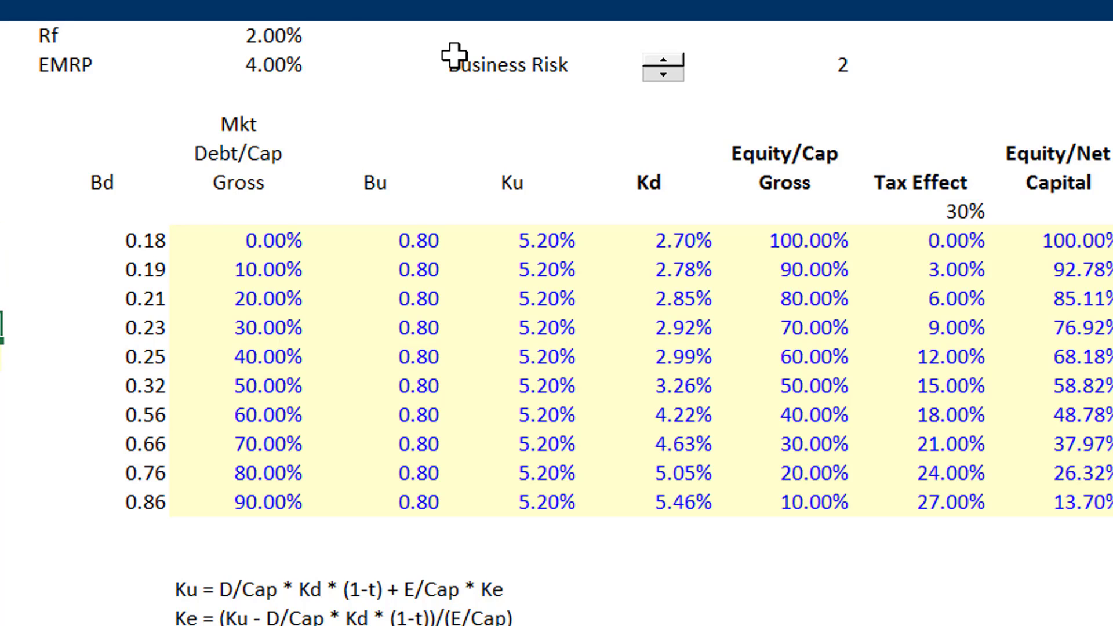
pyautogui.write('1.1')
pyautogui.press('Return')
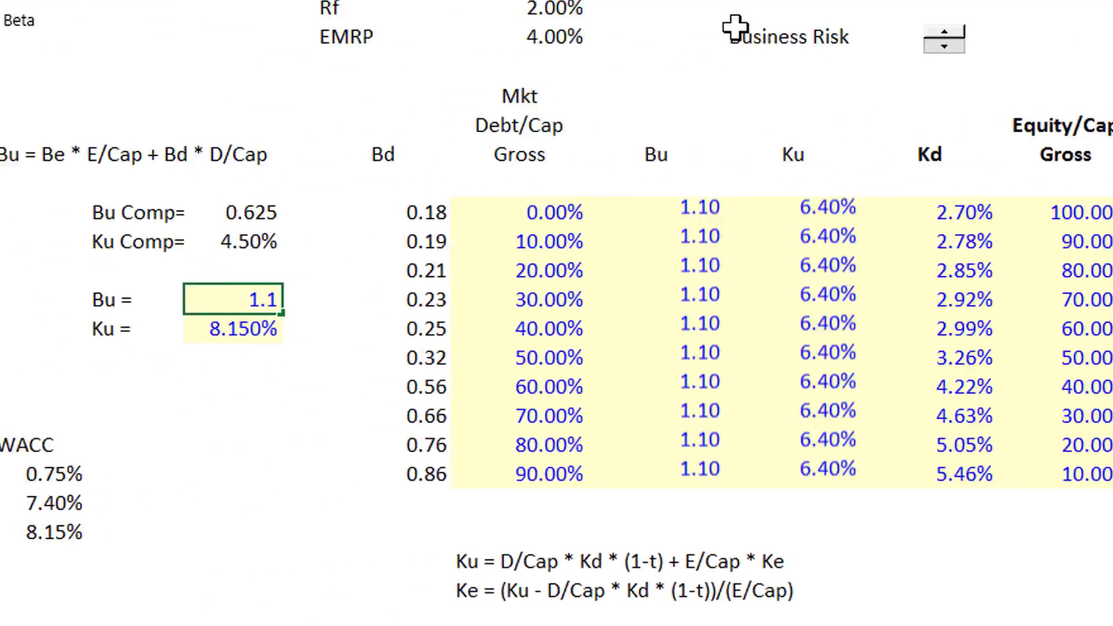
pyautogui.press('Up')
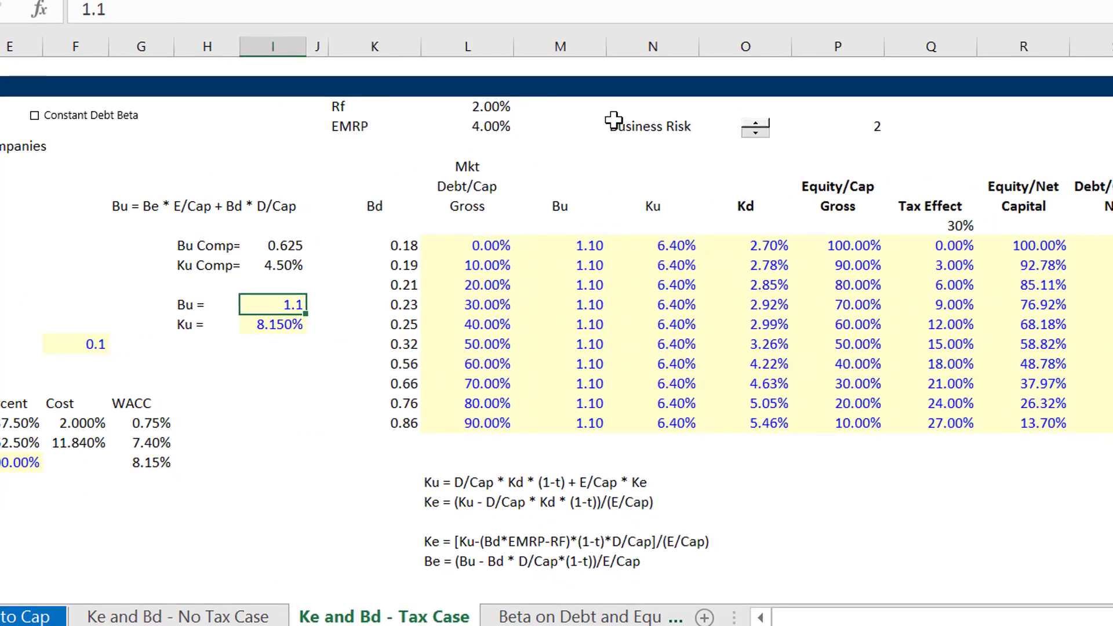
# - Go to the Ke and Bd - No Tax Case sheet and set its Bu input in column I to 0.8
pyautogui.hotkey('ctrl', 'pageup')
pyautogui.press('Left')
pyautogui.press('Left')
pyautogui.press('Left')
pyautogui.press('Left')
pyautogui.press('Left')
pyautogui.press('Left')
pyautogui.press('Left')
pyautogui.press('Left')
pyautogui.press('Left')
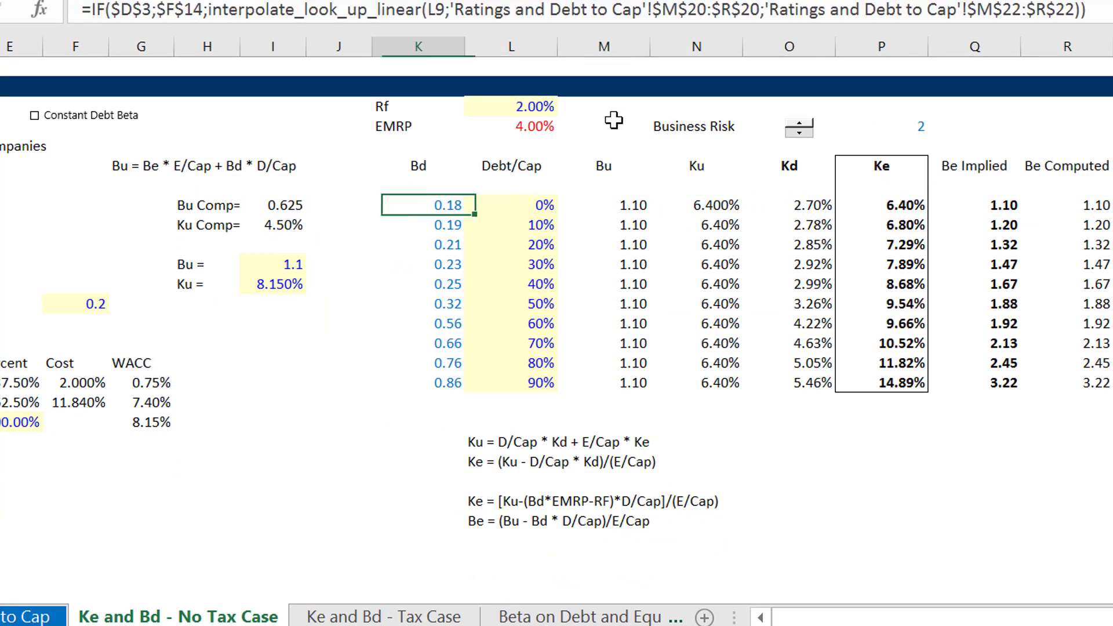
pyautogui.press('Down')
pyautogui.press('Down')
pyautogui.press('Down')
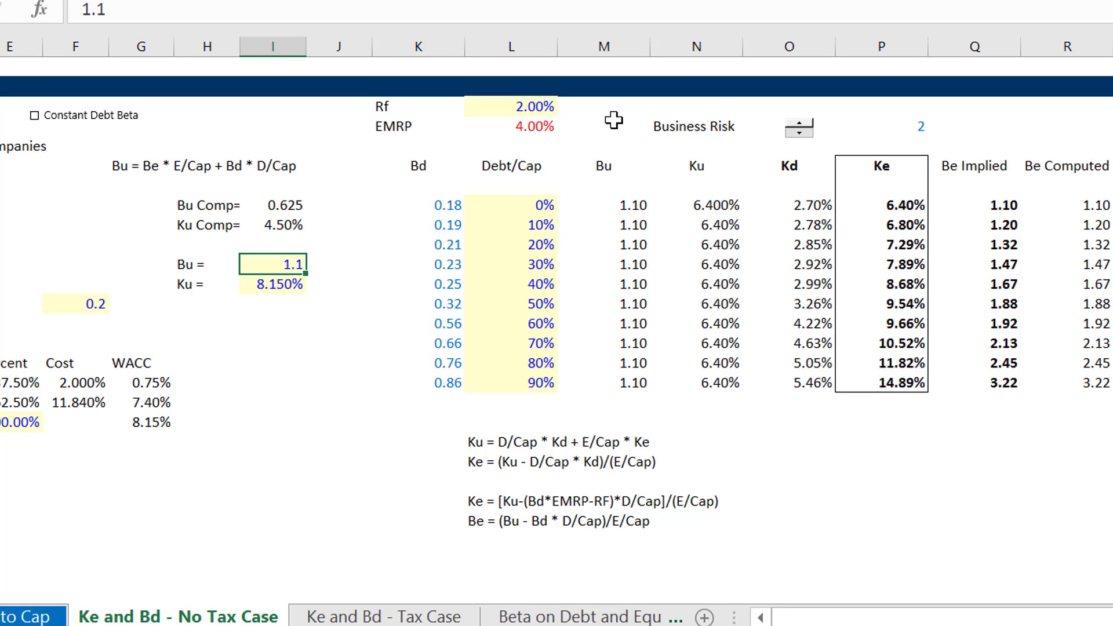
pyautogui.write('.8')
pyautogui.press('Return')
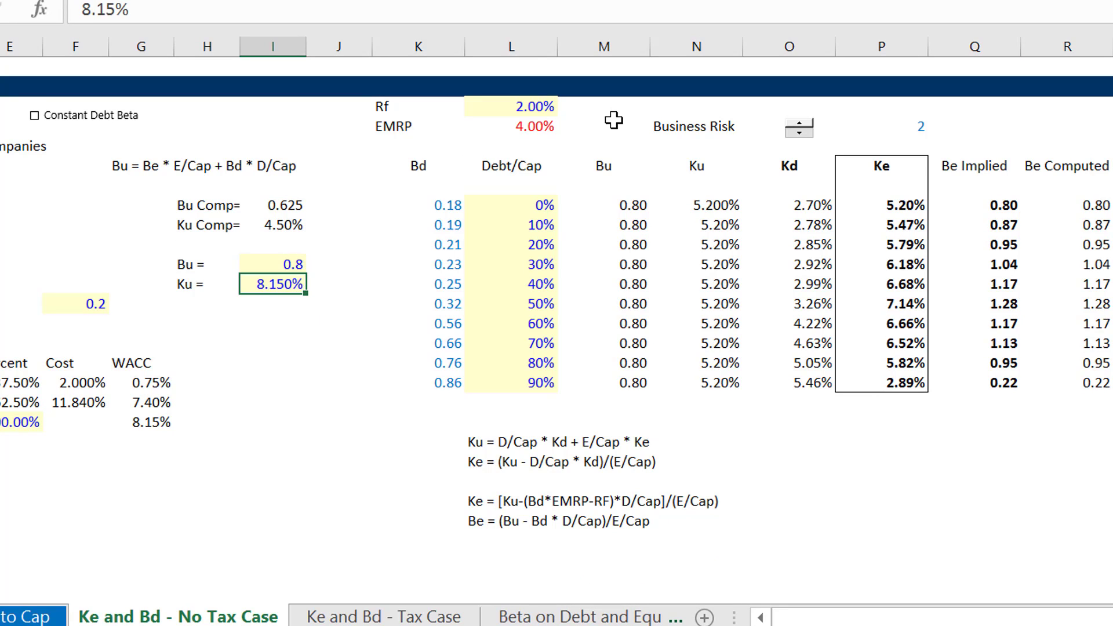
pyautogui.press('Up')
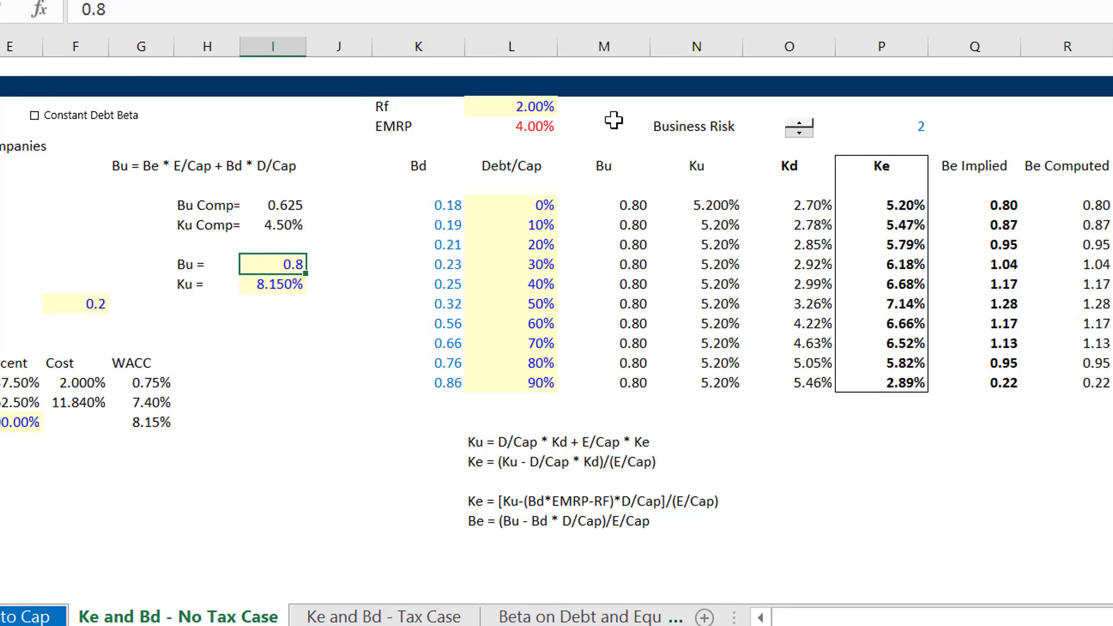
# - Toggle the Constant Debt Beta option on the no-tax sheet to compare constant and varying debt betas
pyautogui.click(33, 116)
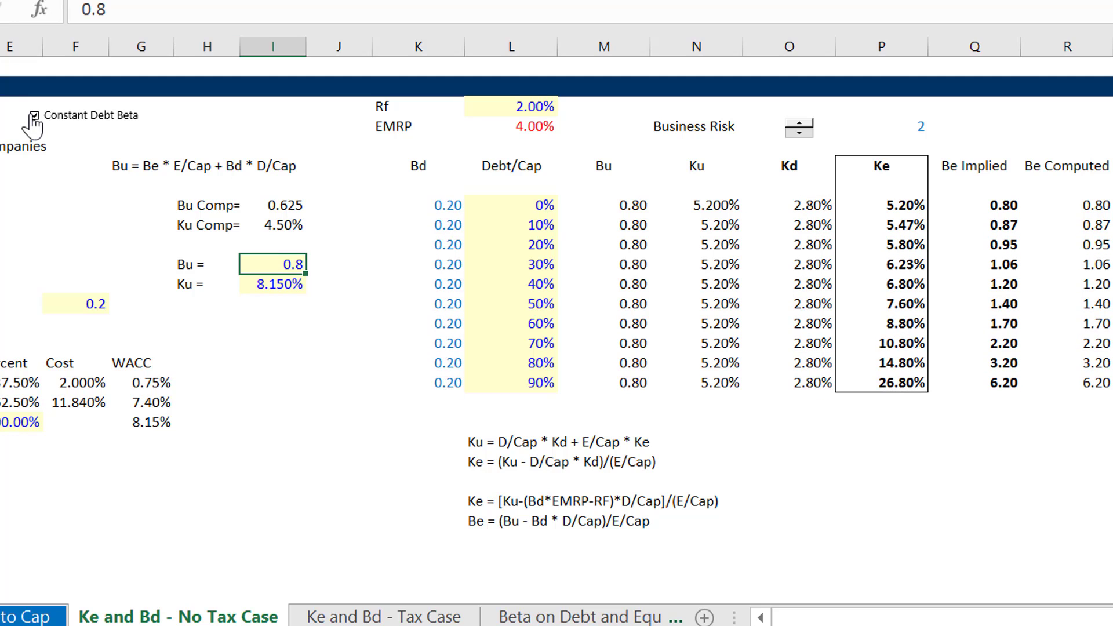
pyautogui.click(34, 116)
pyautogui.click(34, 116)
# - Return to the Ke and Bd - Tax Case sheet and review the Ku formulas in column N
pyautogui.hotkey('ctrl', 'pagedown')
pyautogui.press('Left')
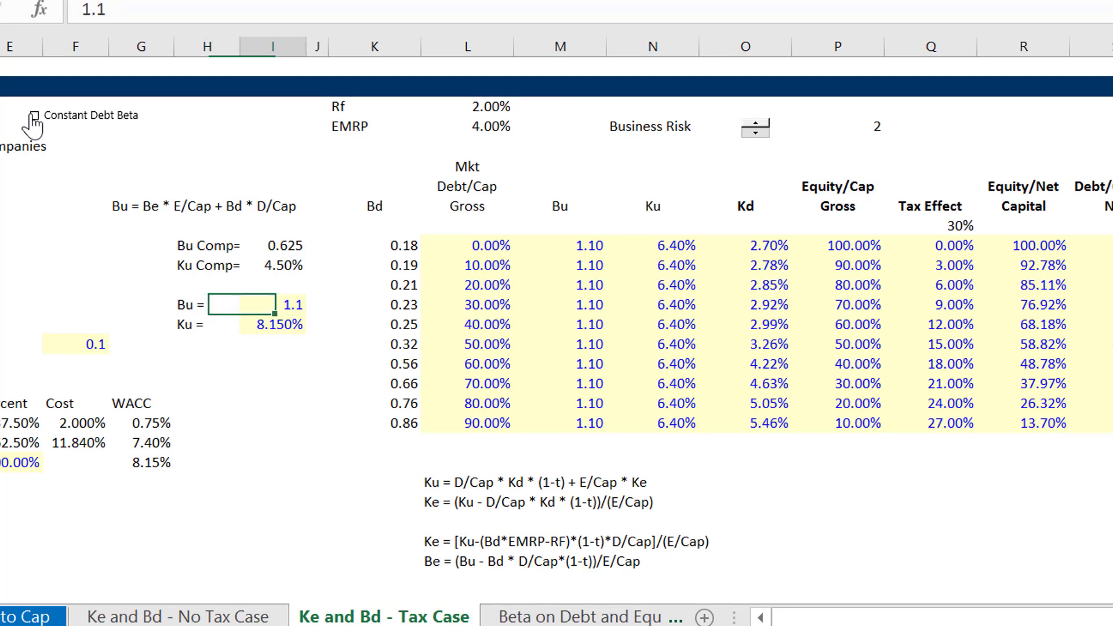
pyautogui.press('Right')
pyautogui.press('Right')
pyautogui.press('Right')
pyautogui.press('Right')
pyautogui.press('Right')
pyautogui.press('Right')
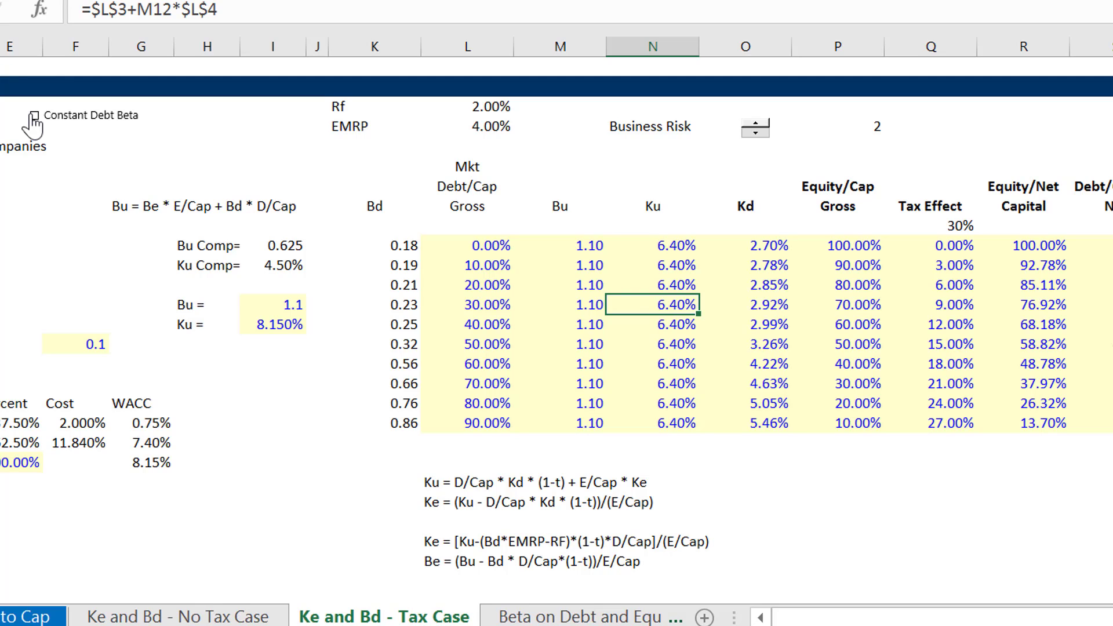
pyautogui.press('Up')
pyautogui.press('Up')
pyautogui.press('Up')
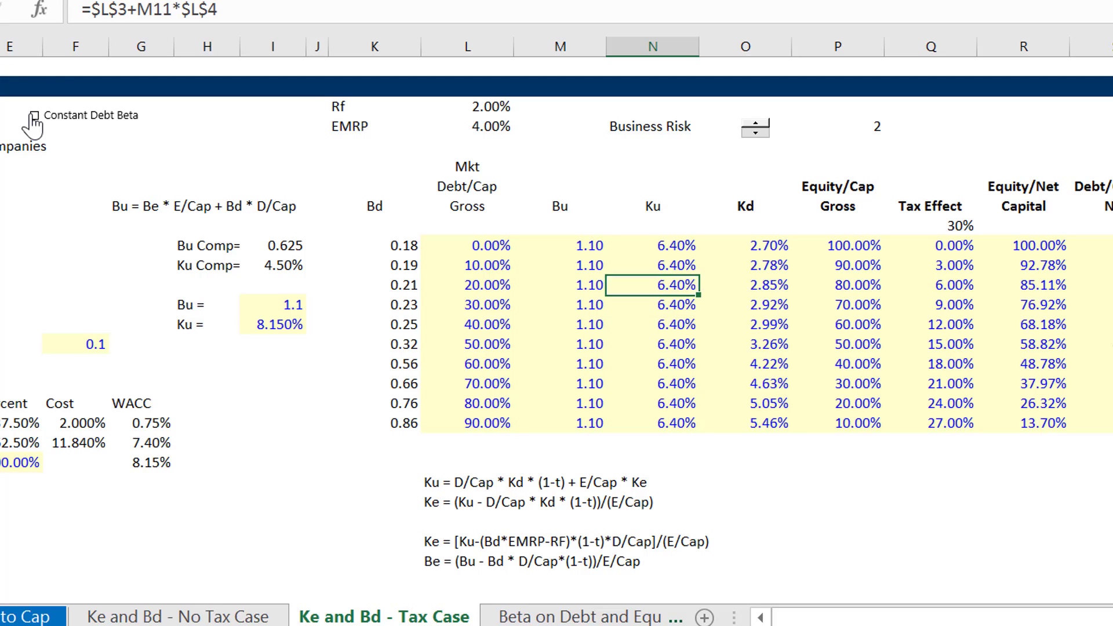
# - Examine the Kd formula in O9 and the cells it references without changing it
pyautogui.press('Right')
pyautogui.press('F2')
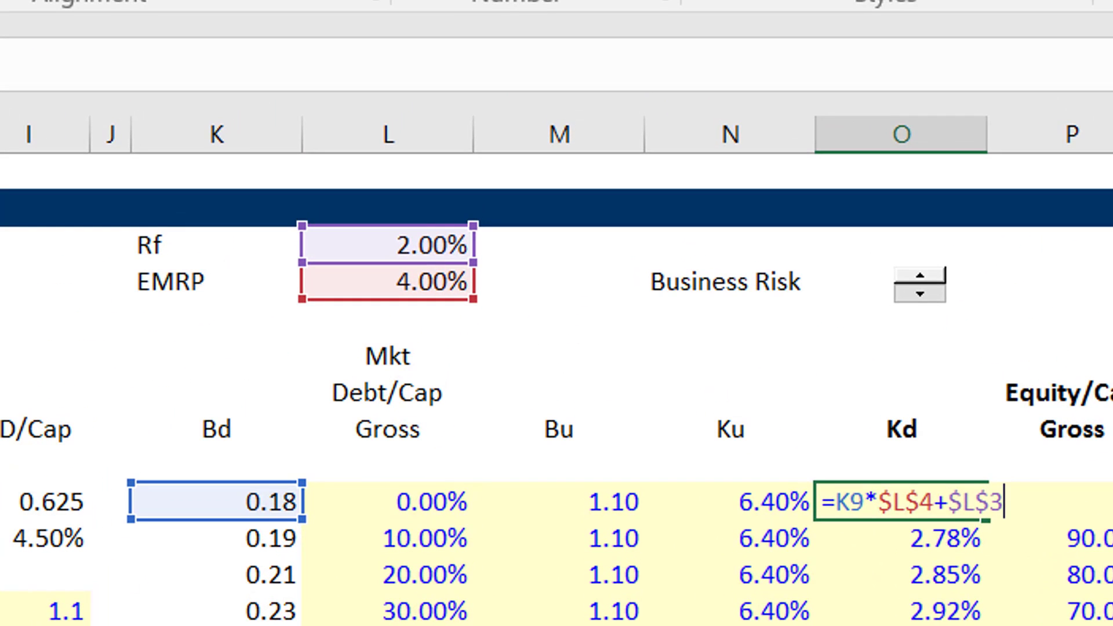
pyautogui.press('Return')
pyautogui.press('Up')
pyautogui.press('Up')
pyautogui.press('Down')
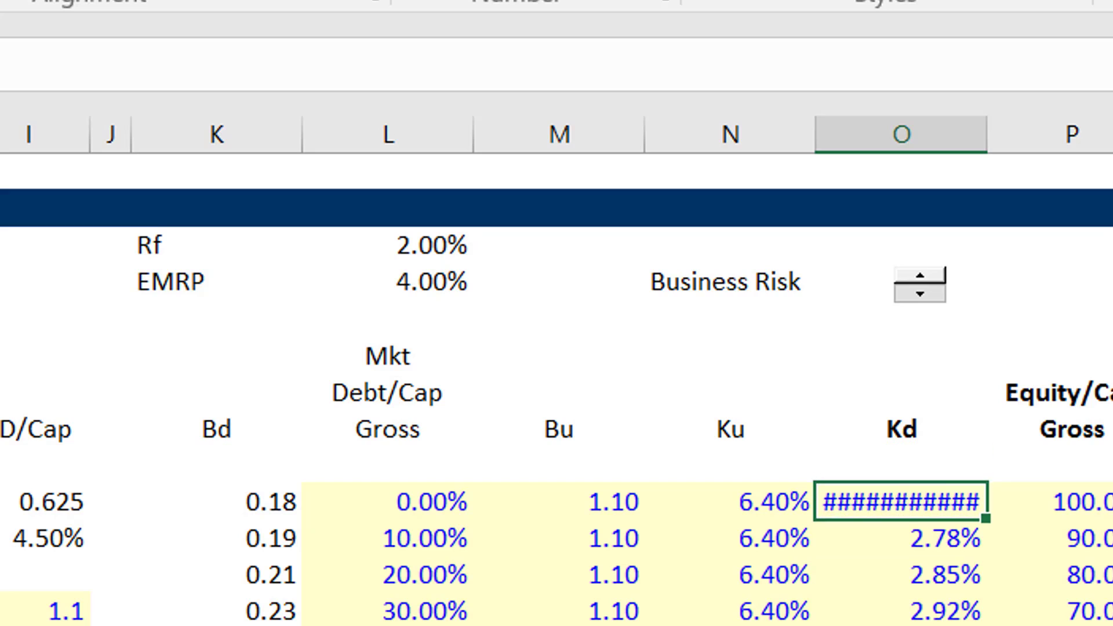
# - Change the Kd column heading in O6 to Kd - Providers
pyautogui.press('Up')
pyautogui.press('F2')
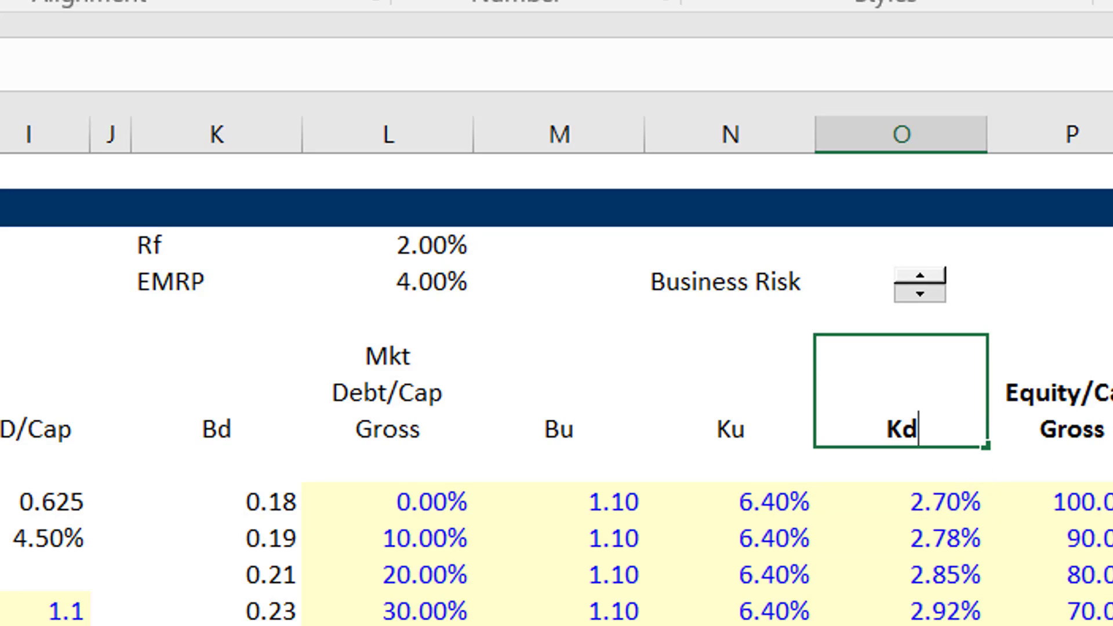
pyautogui.write('- Proide')
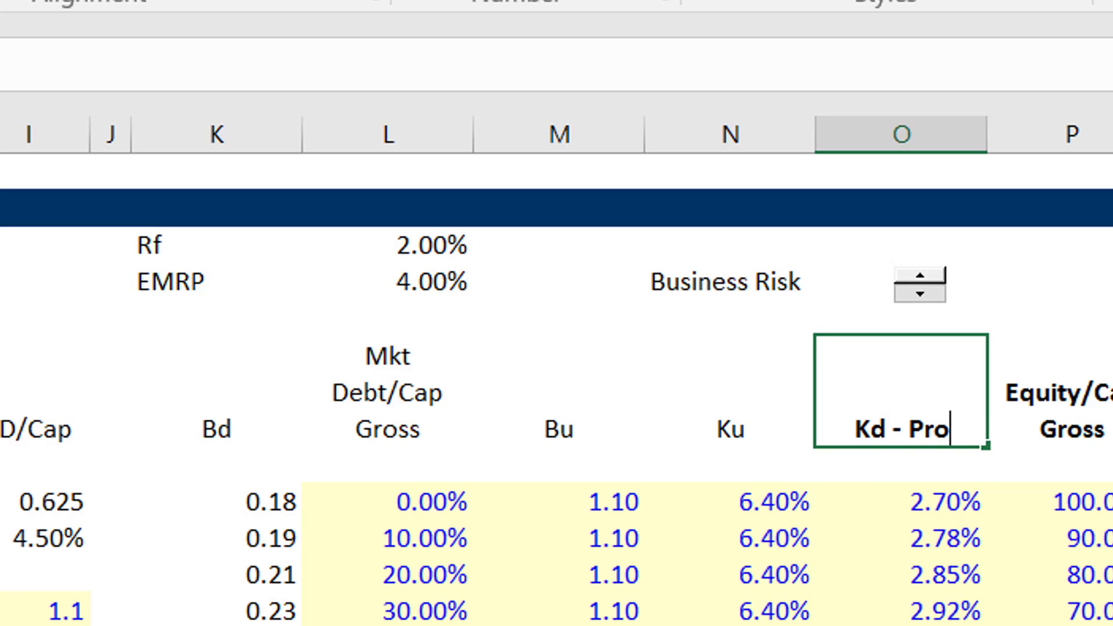
pyautogui.press('BackSpace')
pyautogui.press('BackSpace')
pyautogui.press('BackSpace')
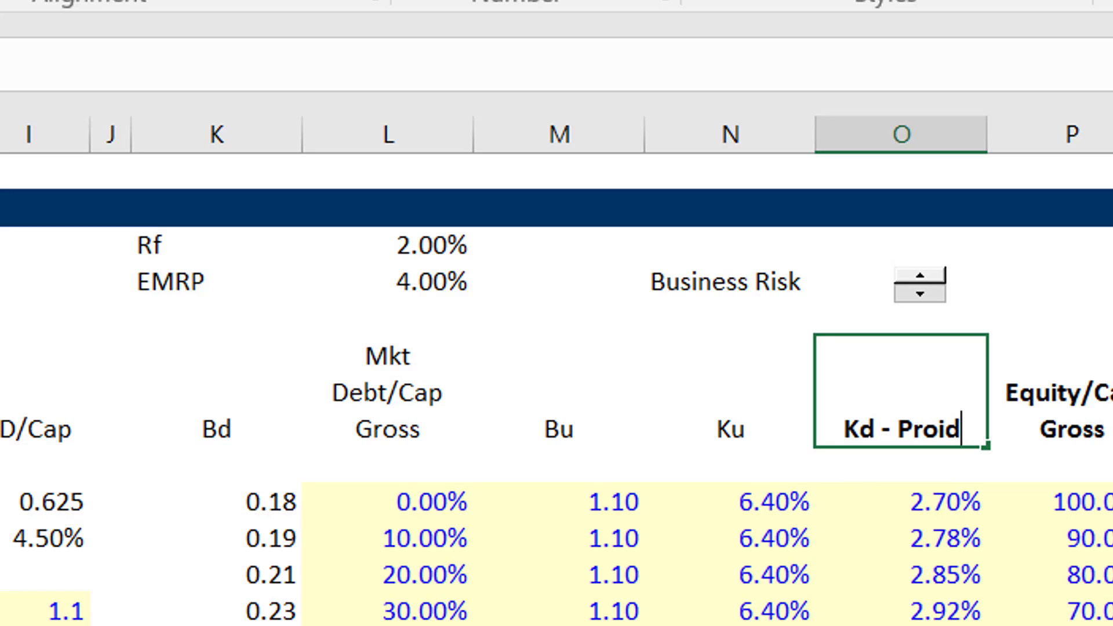
pyautogui.write('vd')
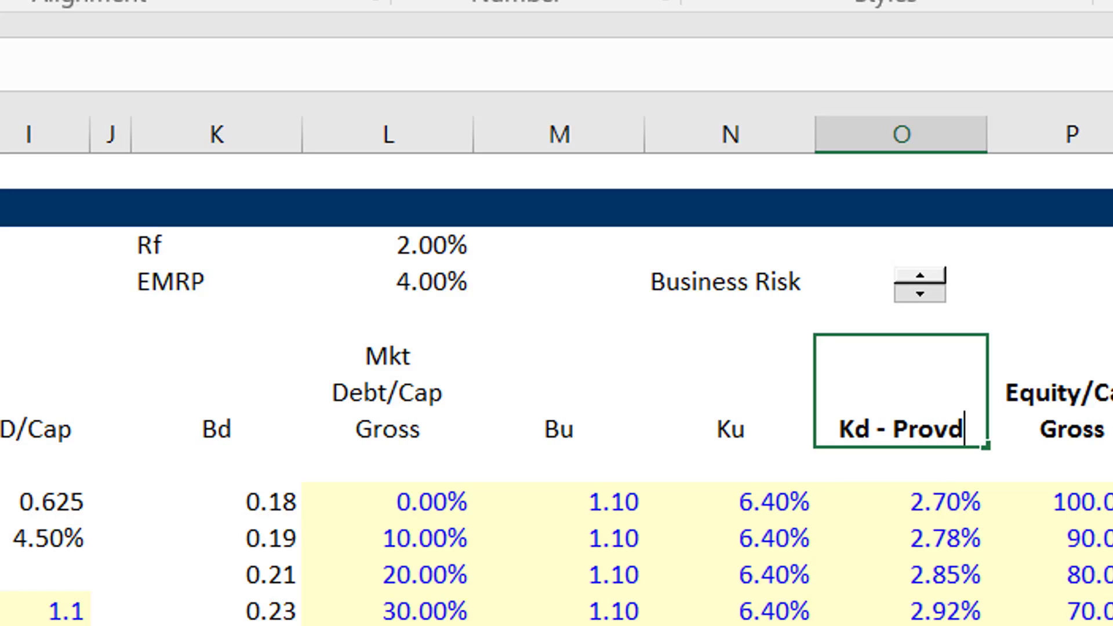
pyautogui.press('BackSpace')
pyautogui.write('iders')
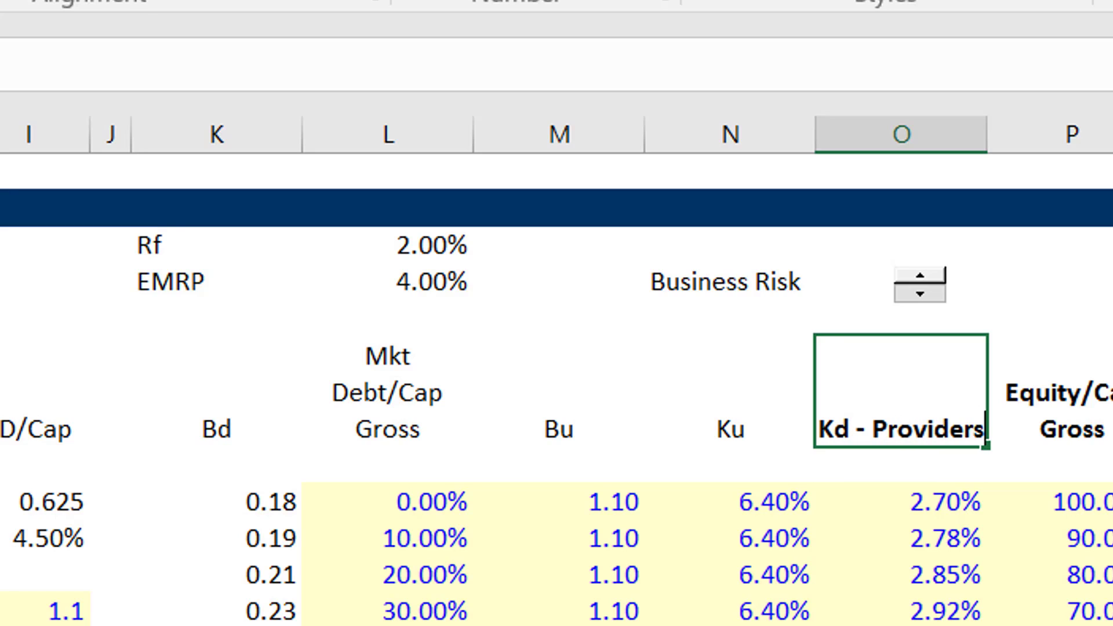
pyautogui.press('Return')
pyautogui.press('Up')
# - Extend the O6 heading to Kd - Providers of Funds and wrap its text within the cell
pyautogui.press('Left')
pyautogui.press('Left')
pyautogui.press('Right')
pyautogui.press('Right')
pyautogui.press('F2')
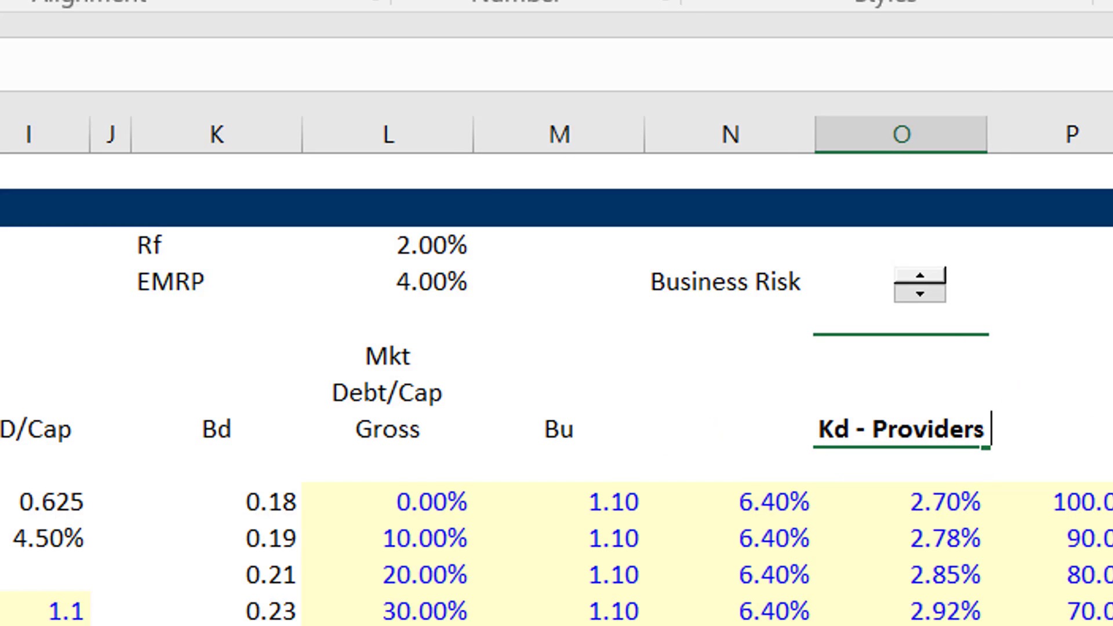
pyautogui.write('of Funds')
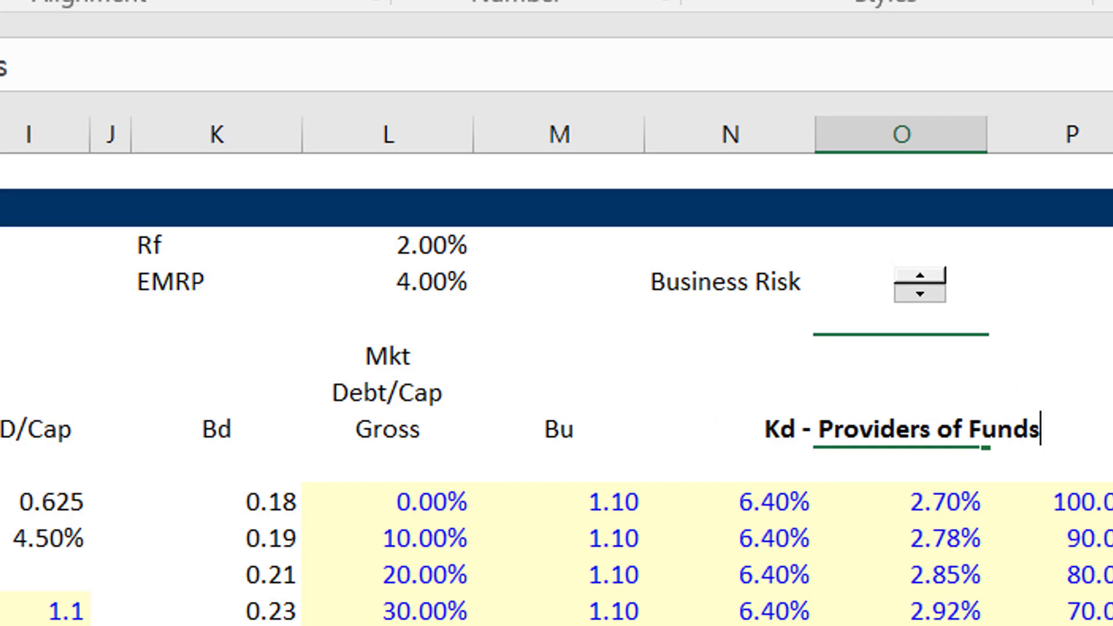
pyautogui.press('Return')
pyautogui.press('Up')
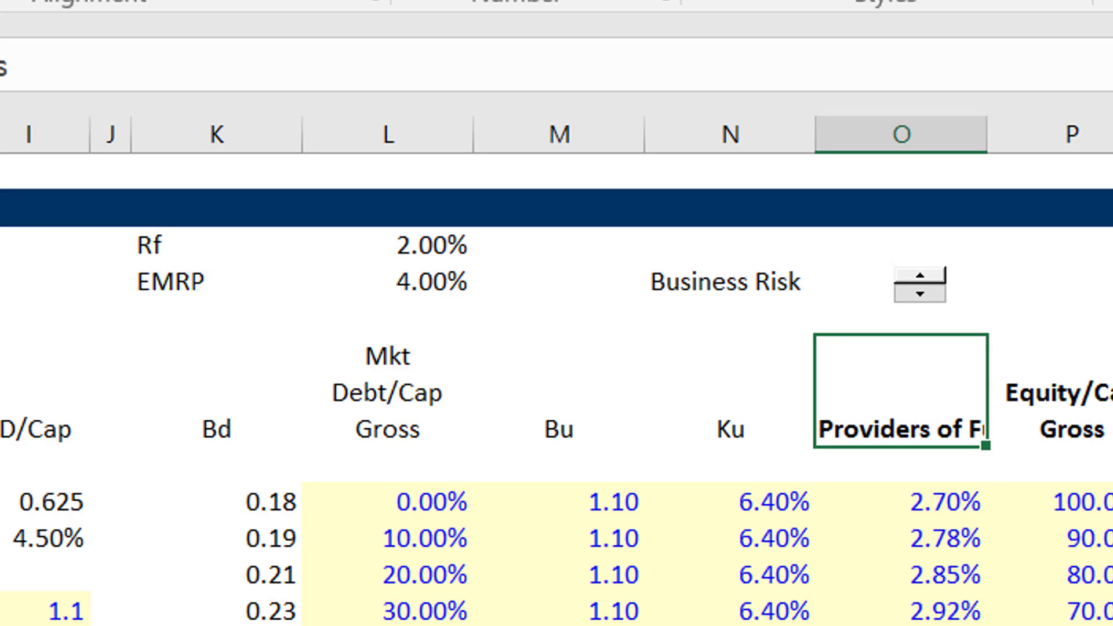
pyautogui.hotkey('alt', 'h')
pyautogui.press('w')
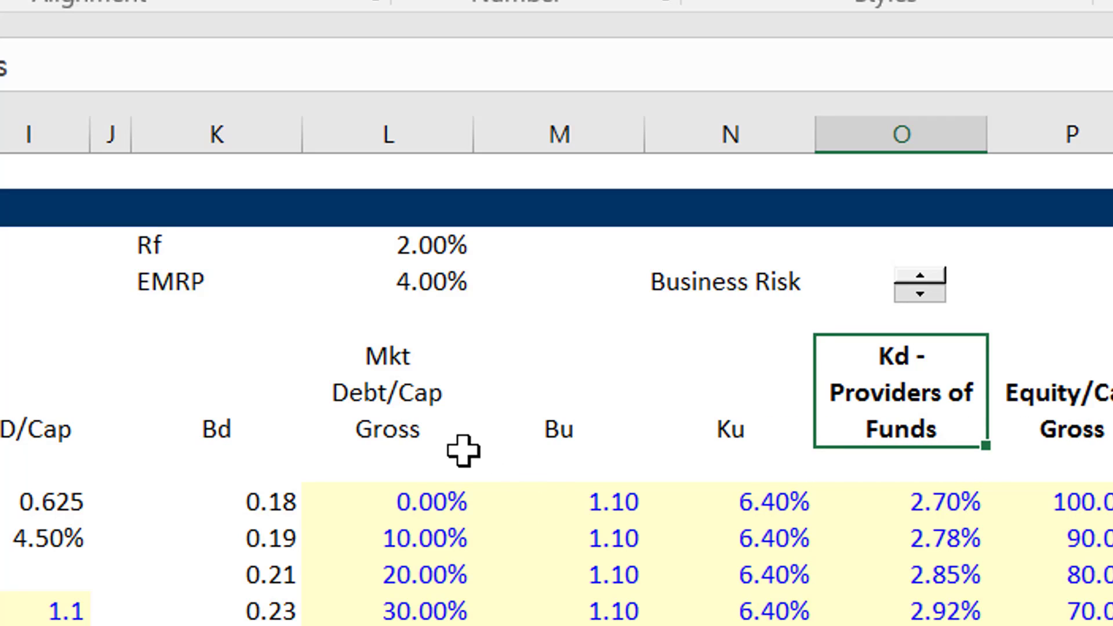
# - Review the gross ratio and Tax Effect columns, and open the Equity/Net Capital formula in R9 to inspect its references
pyautogui.press('Right')
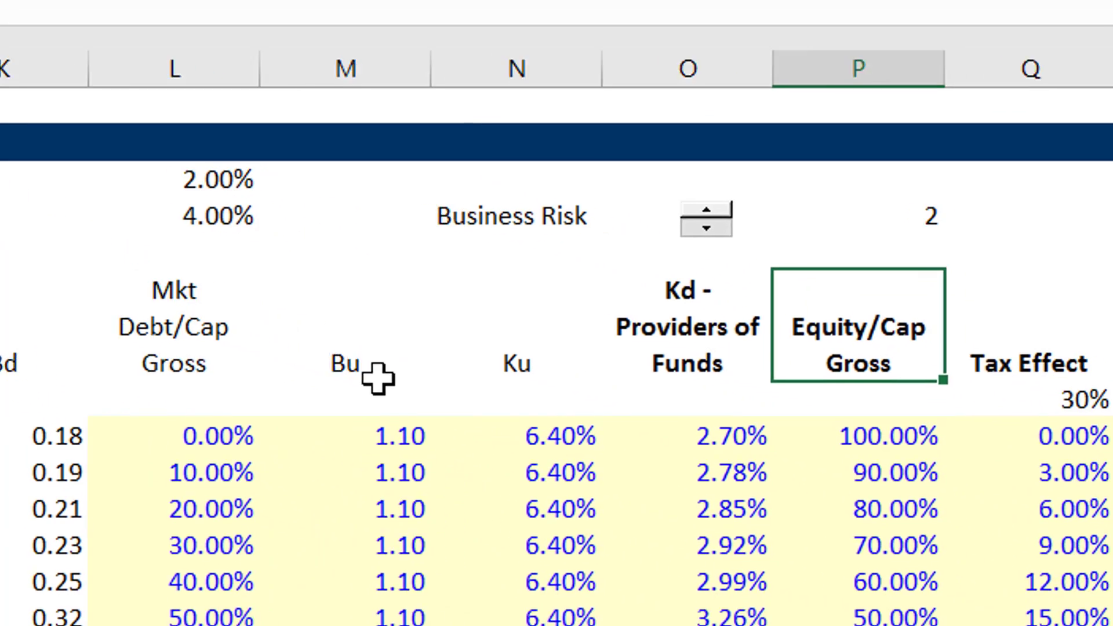
pyautogui.press('Down')
pyautogui.press('Down')
pyautogui.press('Left')
pyautogui.press('Left')
pyautogui.press('Left')
pyautogui.press('Left')
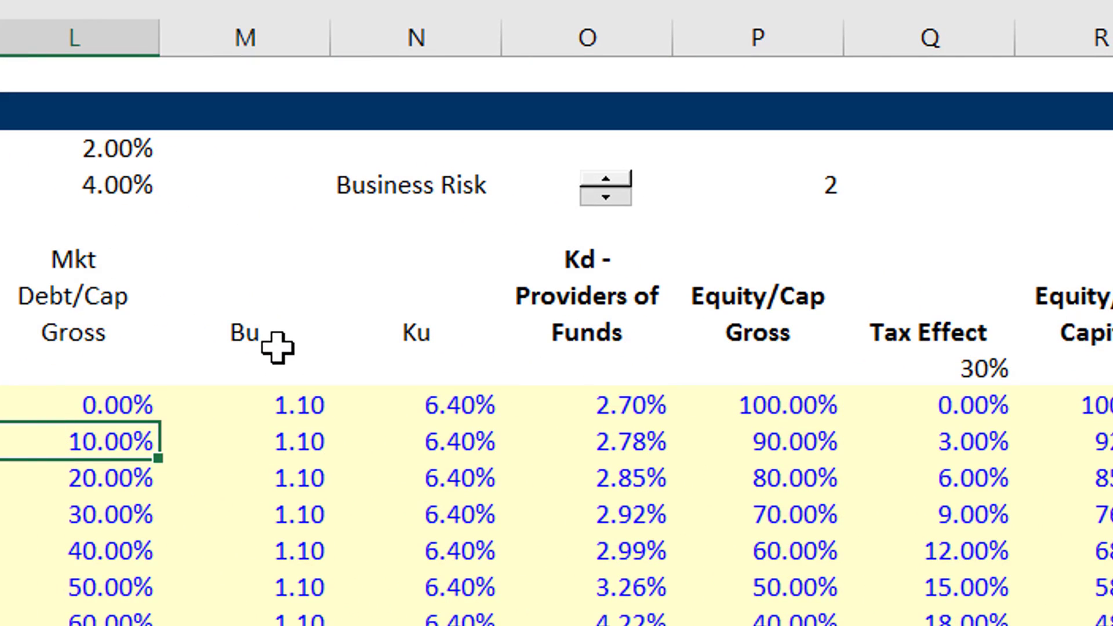
pyautogui.press('Up')
pyautogui.press('Right')
pyautogui.press('Right')
pyautogui.press('Right')
pyautogui.press('Right')
pyautogui.press('Right')
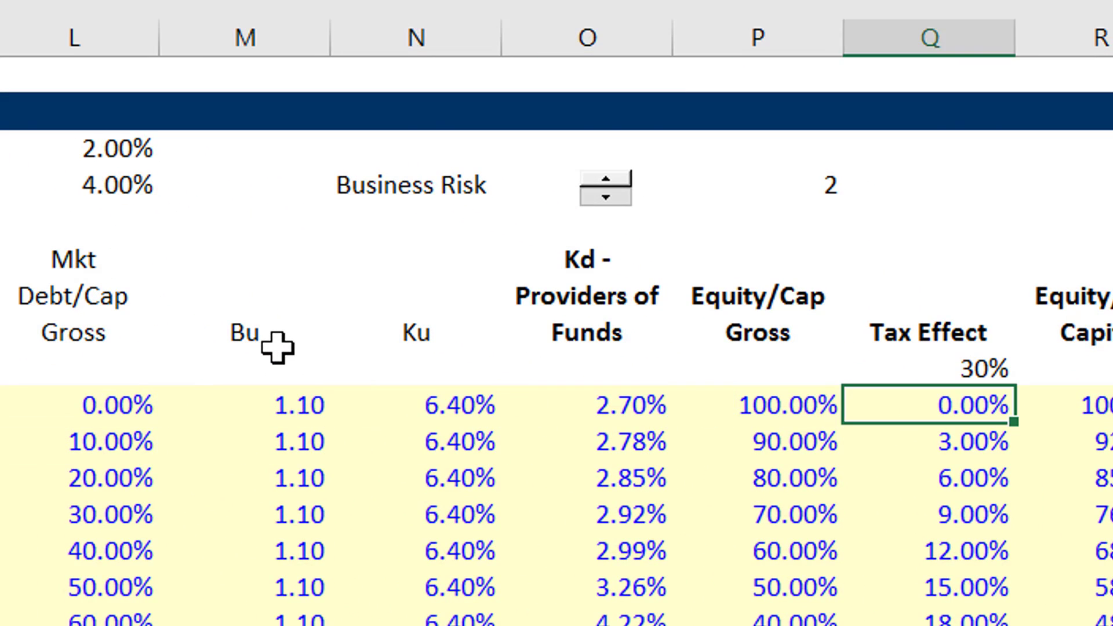
pyautogui.press('Right')
pyautogui.press('F2')
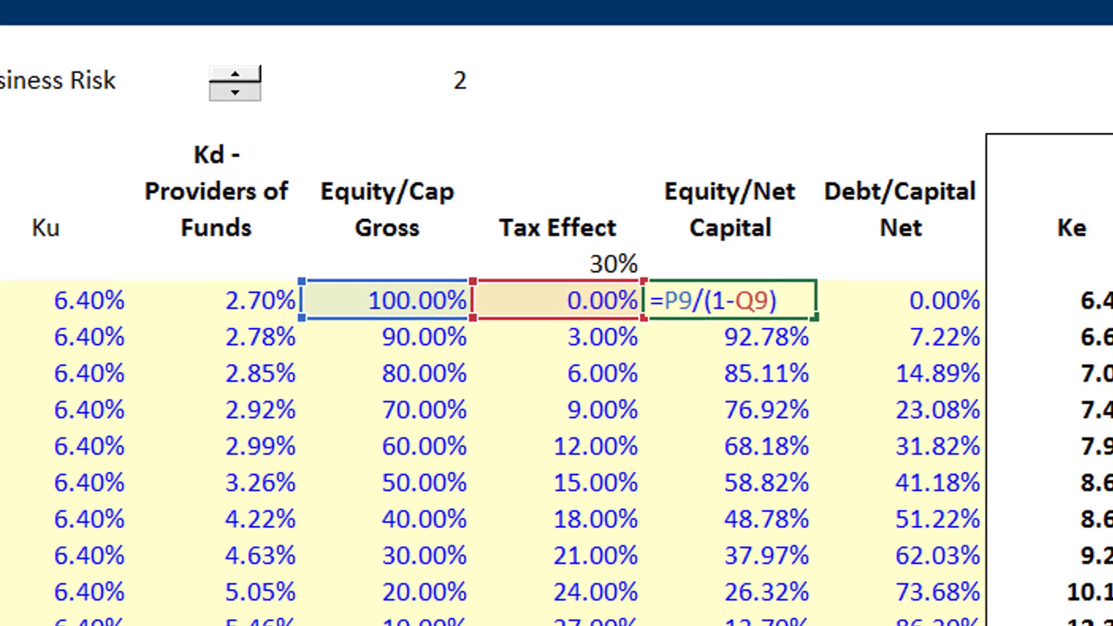
# - Enter =L9*$Q$7 in Q9 and fill the formula down the Tax Effect column
pyautogui.press('Escape')
pyautogui.press('Left')
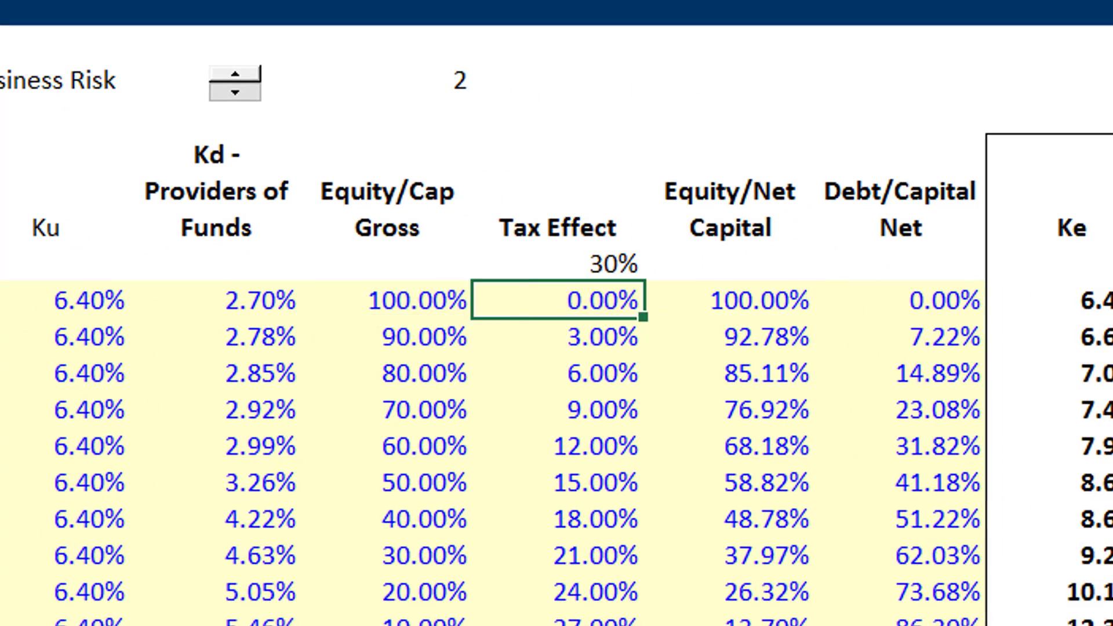
pyautogui.write('=')
pyautogui.press('Left')
pyautogui.press('Left')
pyautogui.press('Left')
pyautogui.press('Left')
pyautogui.press('Left')
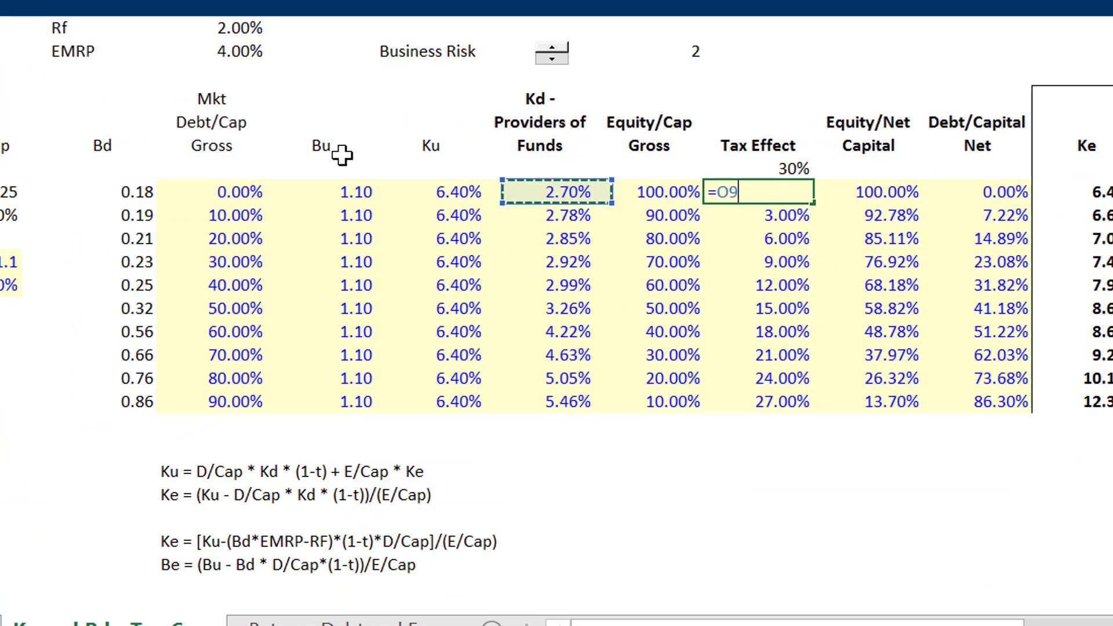
pyautogui.write('*')
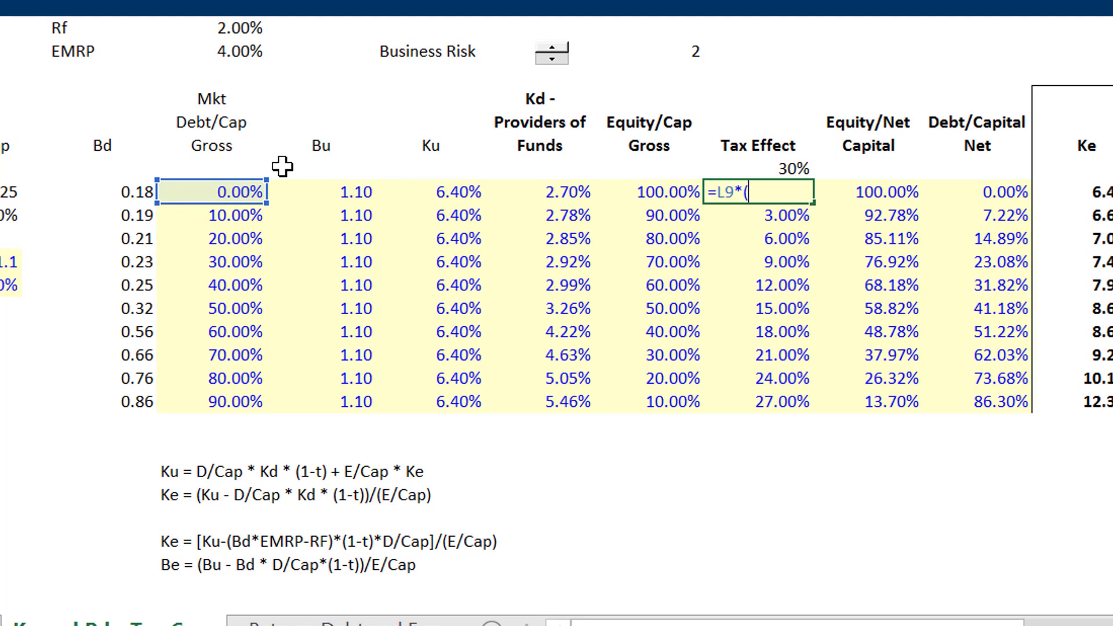
pyautogui.press('Up')
pyautogui.press('Up')
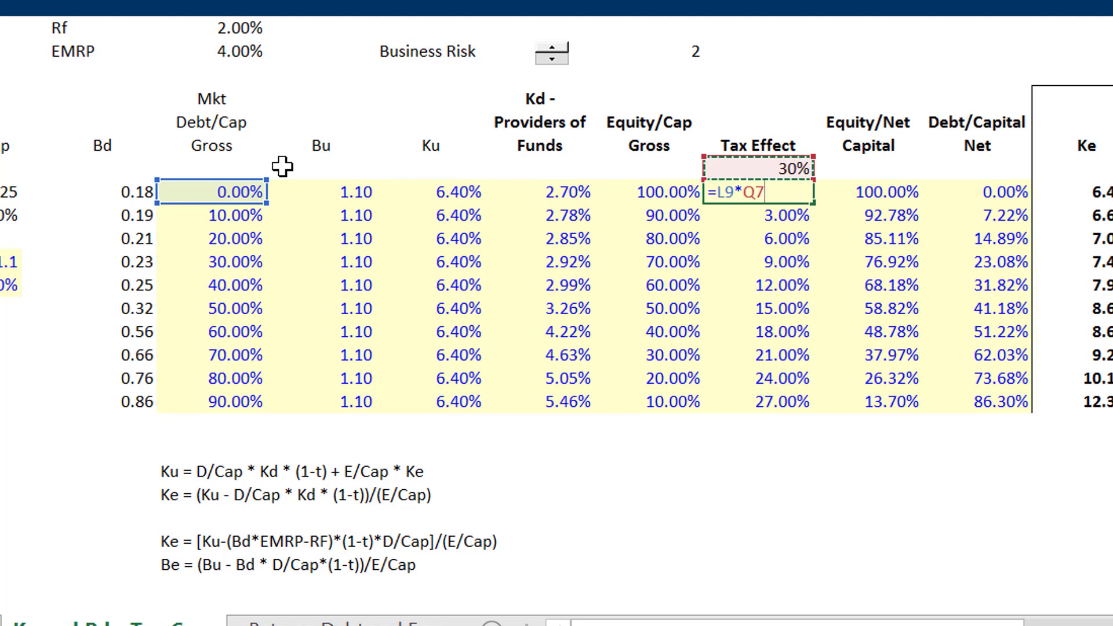
pyautogui.press('F4')
pyautogui.hotkey('ctrl', 'Return')
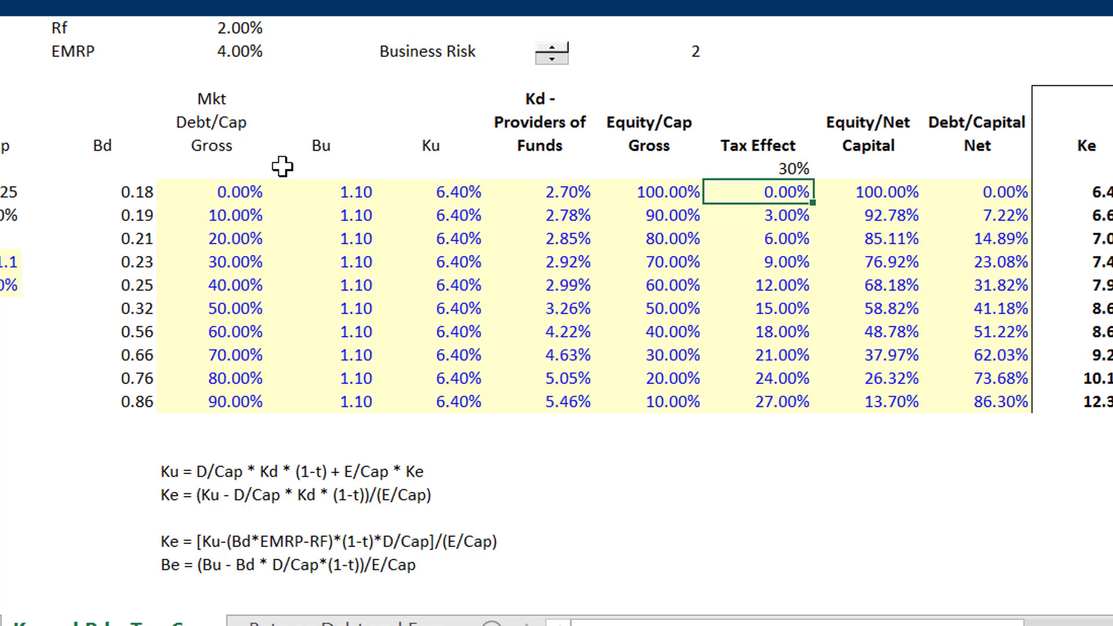
pyautogui.doubleClick(813, 202)
pyautogui.press('Left')
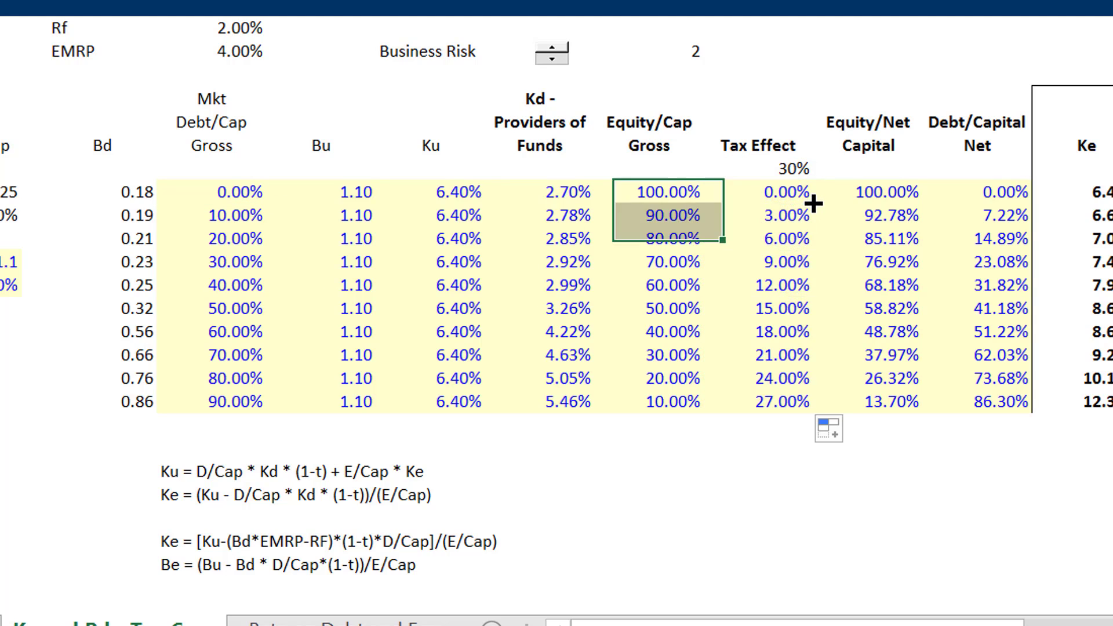
pyautogui.press('Right')
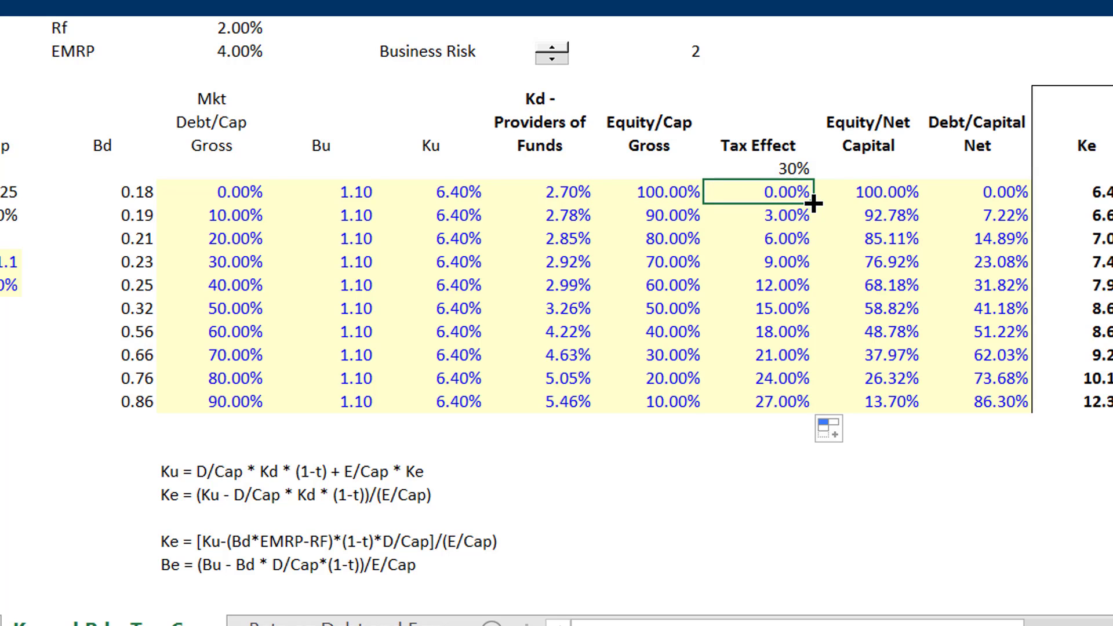
# - Examine the Mkt Debt/Cap Gross ratios, the tax rate above Tax Effect, and the Kd - Providers of Funds heading
pyautogui.press('Left')
pyautogui.press('Left')
pyautogui.press('Left')
pyautogui.press('Left')
pyautogui.press('Left')
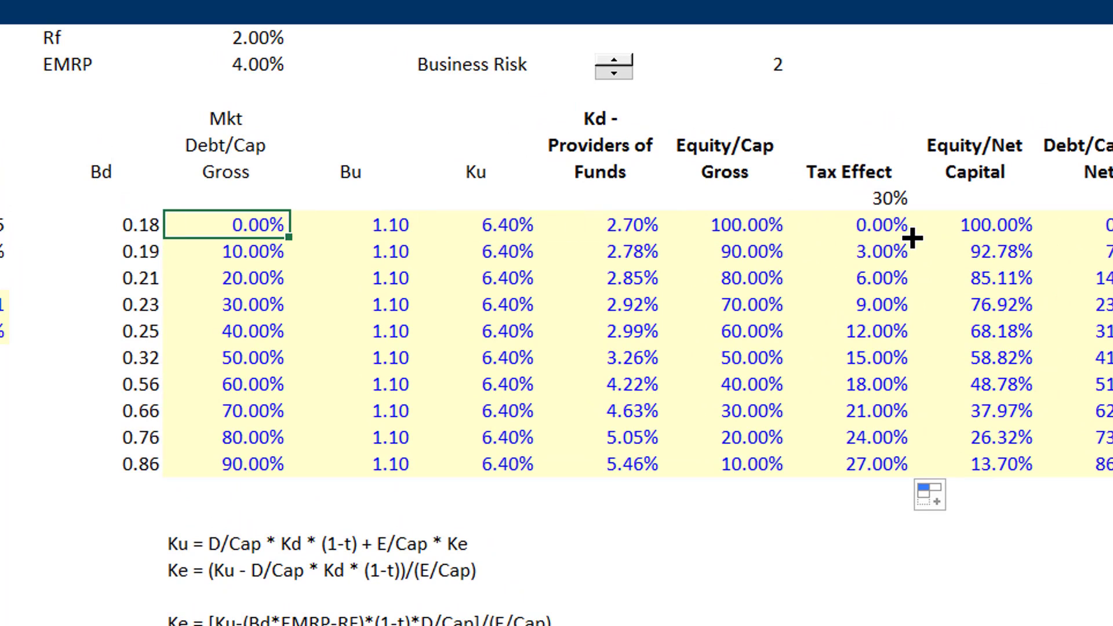
pyautogui.press('Down')
pyautogui.press('Down')
pyautogui.press('Down')
pyautogui.press('Up')
pyautogui.press('Up')
pyautogui.press('Up')
pyautogui.press('Right')
pyautogui.press('Right')
pyautogui.press('Right')
pyautogui.press('Right')
pyautogui.press('Right')
pyautogui.press('Up')
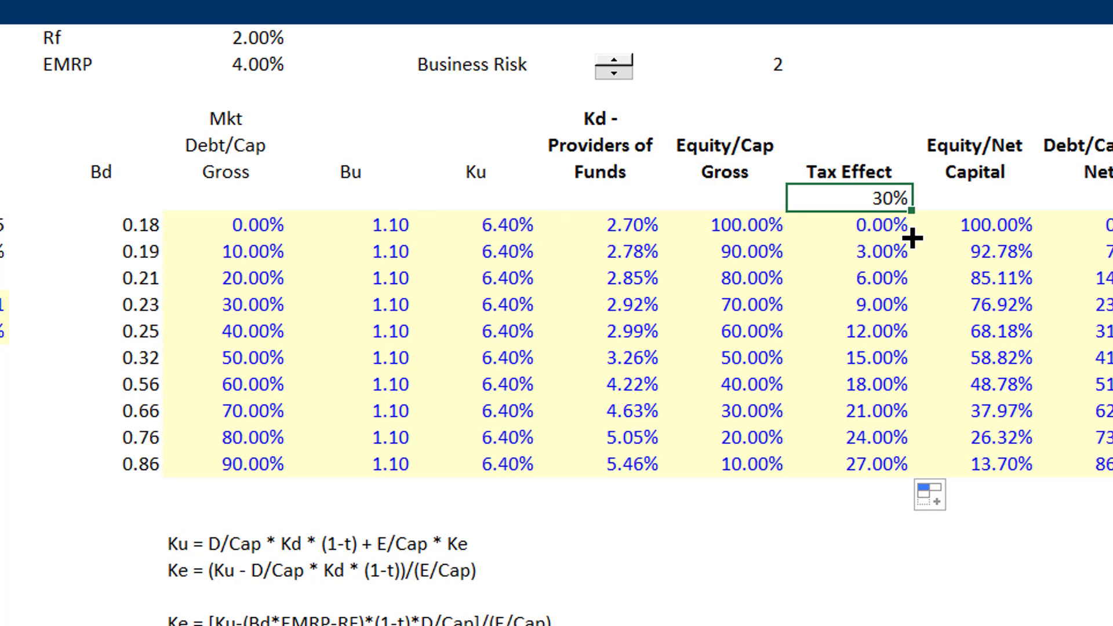
pyautogui.press('Up')
pyautogui.press('Left')
pyautogui.press('Left')
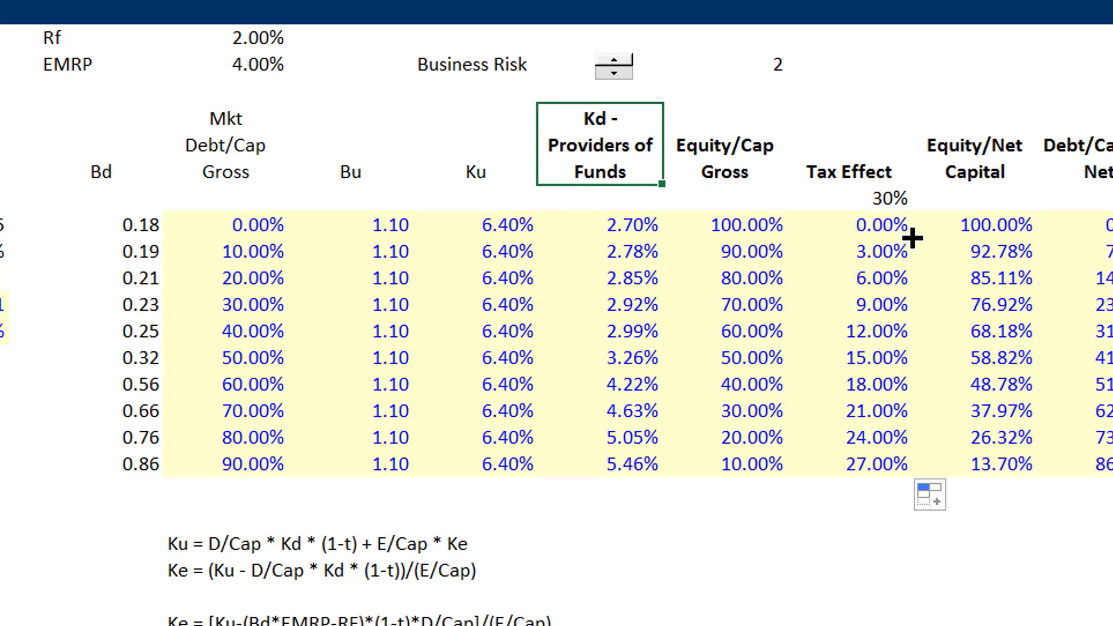
# - Enter the formula =P9/(1-Q9) in R9, the first row under Equity/Net Capital
pyautogui.press('Right')
pyautogui.press('Right')
pyautogui.press('Right')
pyautogui.press('Down')
pyautogui.press('Down')
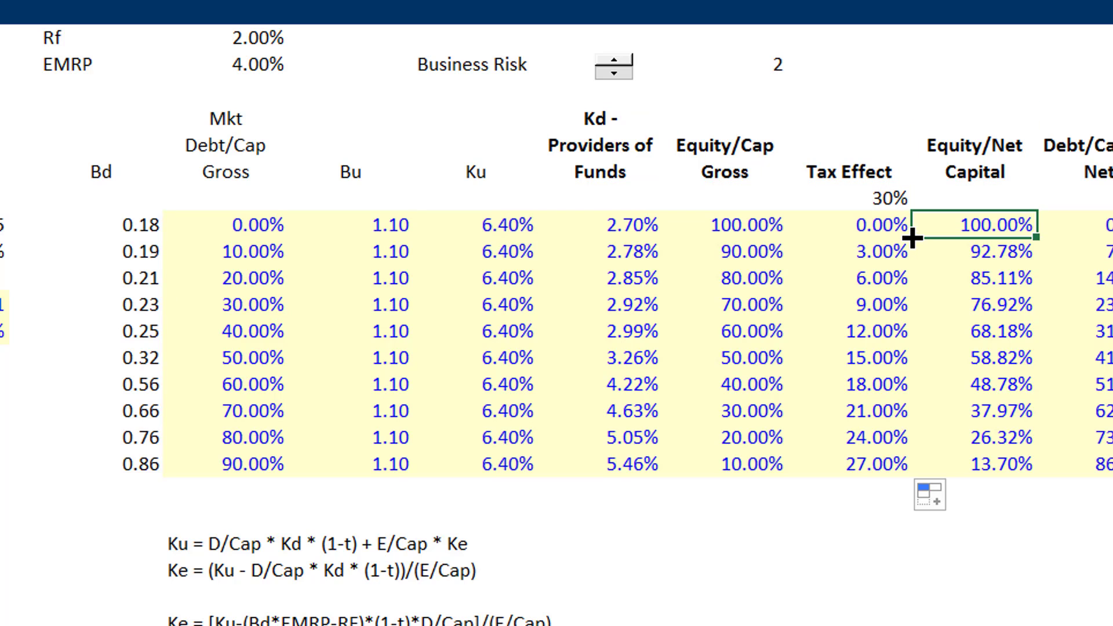
pyautogui.write('=P9/(1-Q9)')
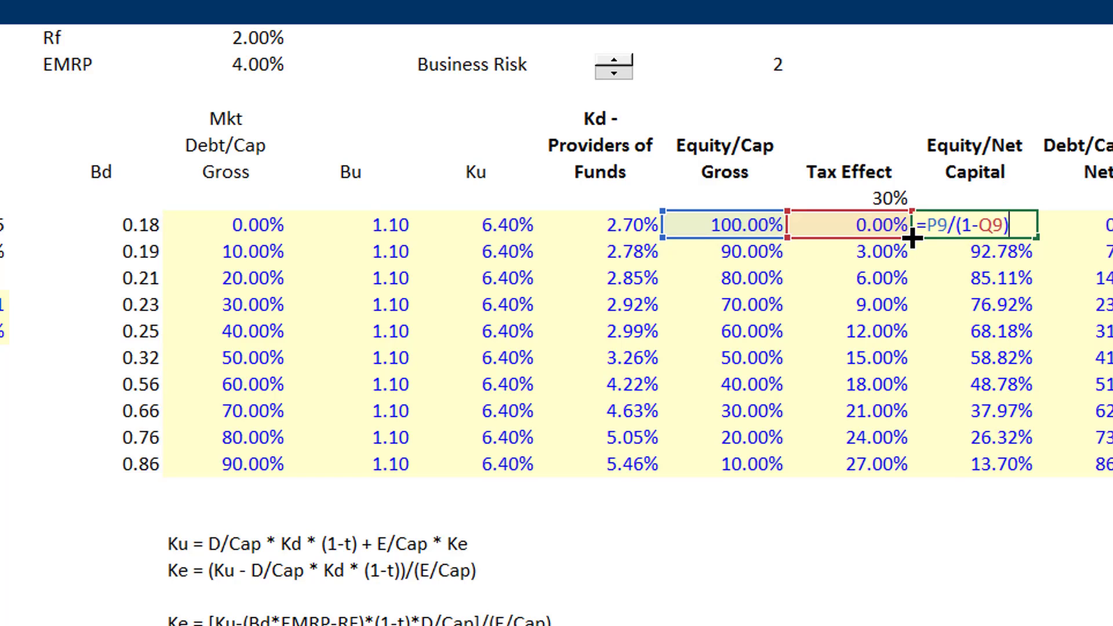
pyautogui.press('Return')
pyautogui.press('Up')
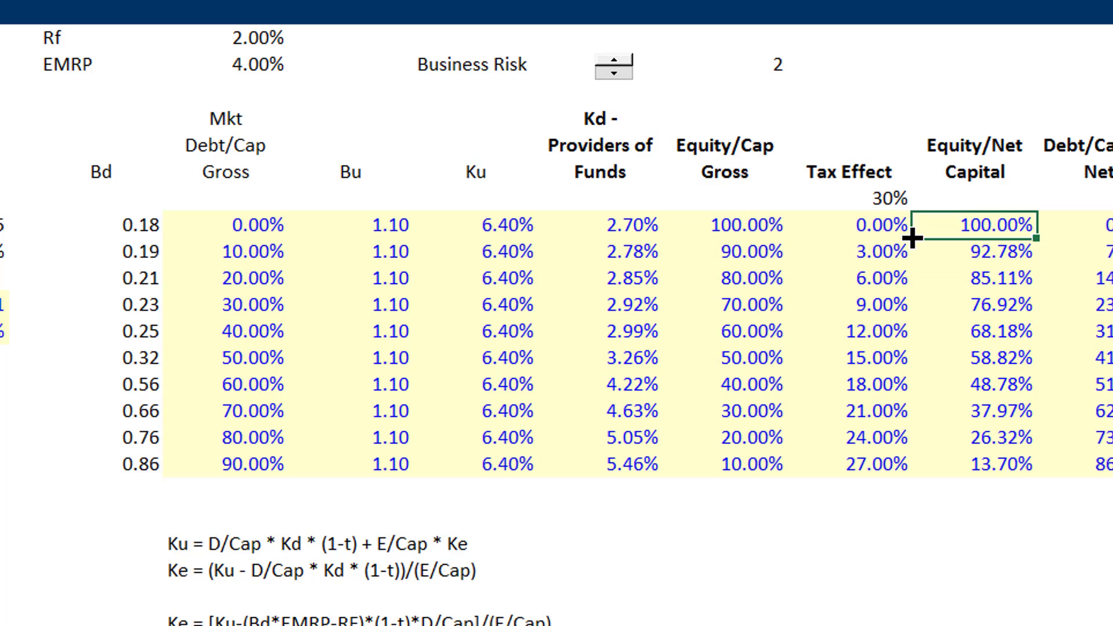
# - Compare the Equity/Net Capital and Debt/Capital Net ratios in the first row
pyautogui.press('Down')
pyautogui.press('Up')
pyautogui.press('Right')
pyautogui.press('Left')
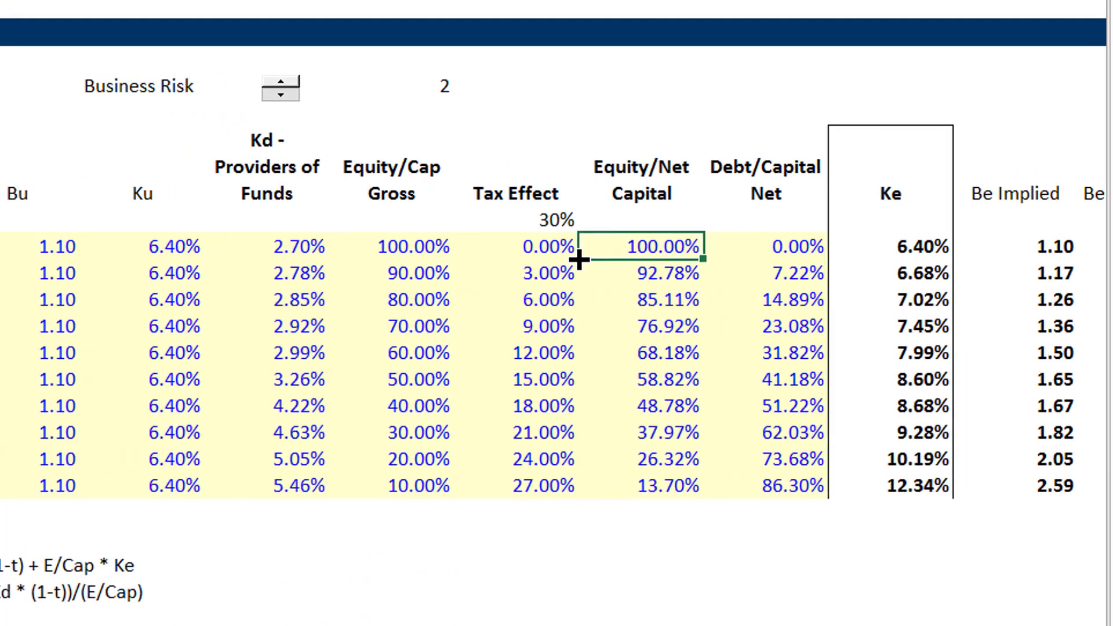
pyautogui.press('Right')
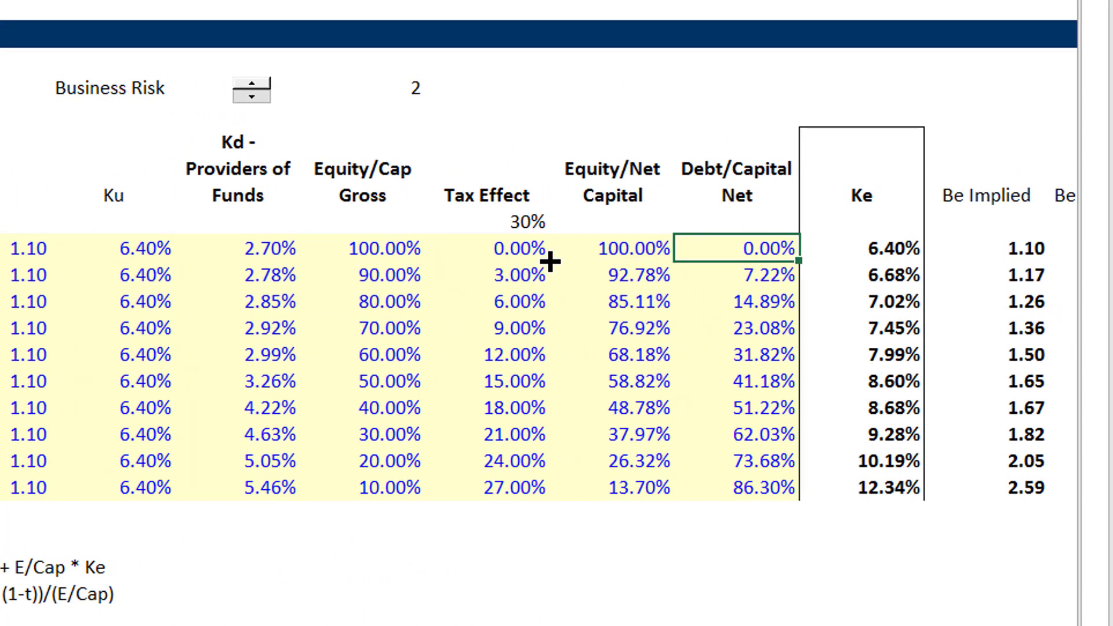
pyautogui.press('Left')
pyautogui.press('Right')
pyautogui.press('Left')
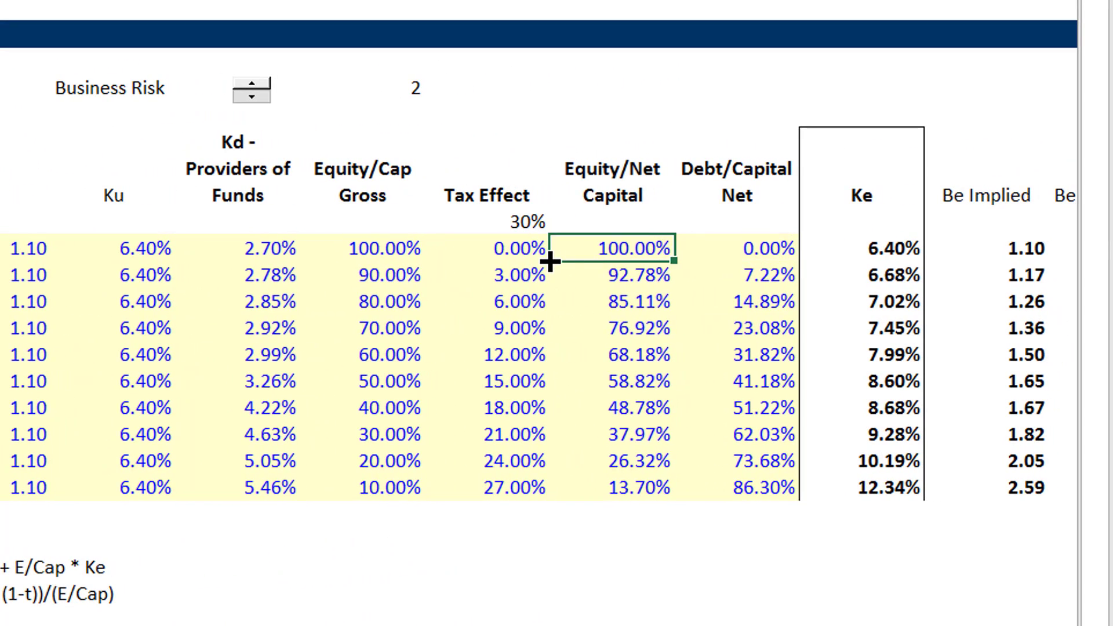
pyautogui.press('Right')
pyautogui.press('Left')
pyautogui.press('Right')
pyautogui.press('Left')
pyautogui.press('Right')
pyautogui.press('Left')
pyautogui.press('Right')
# - Review the result columns from Ke through Be Implied, Be Computed and WACC to Ke Verify
pyautogui.press('Right')
pyautogui.press('Right')
pyautogui.press('Right')
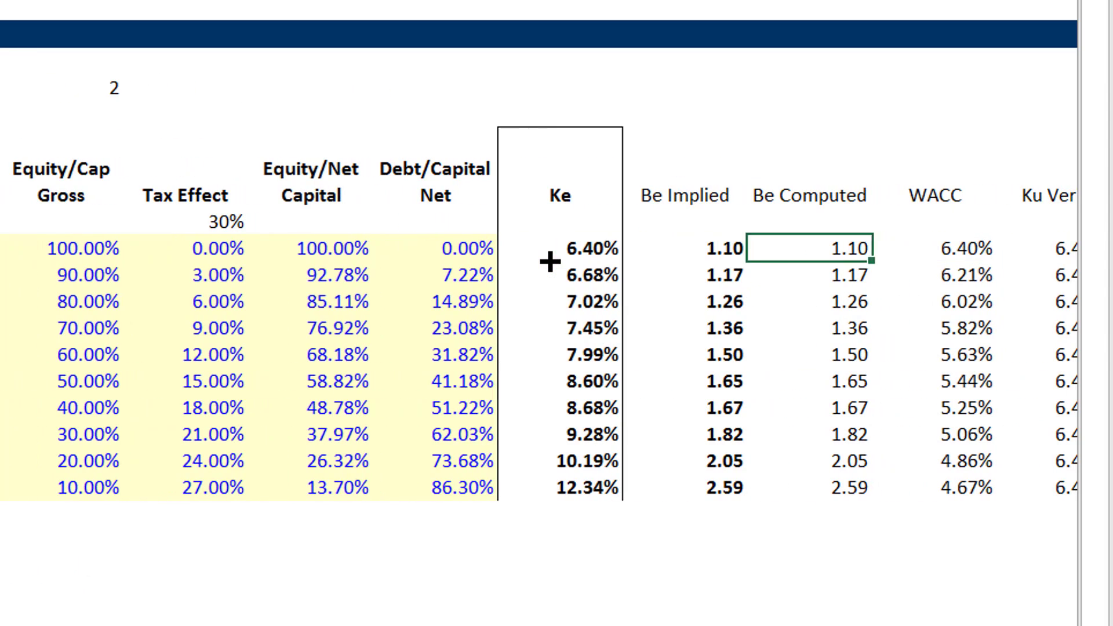
pyautogui.press('Left')
pyautogui.press('Left')
pyautogui.press('Right')
pyautogui.press('Left')
pyautogui.press('Right')
pyautogui.press('Right')
pyautogui.press('Right')
pyautogui.press('Right')
pyautogui.press('Right')
pyautogui.press('Left')
pyautogui.press('Left')
pyautogui.press('Left')
pyautogui.press('Left')
pyautogui.press('Left')
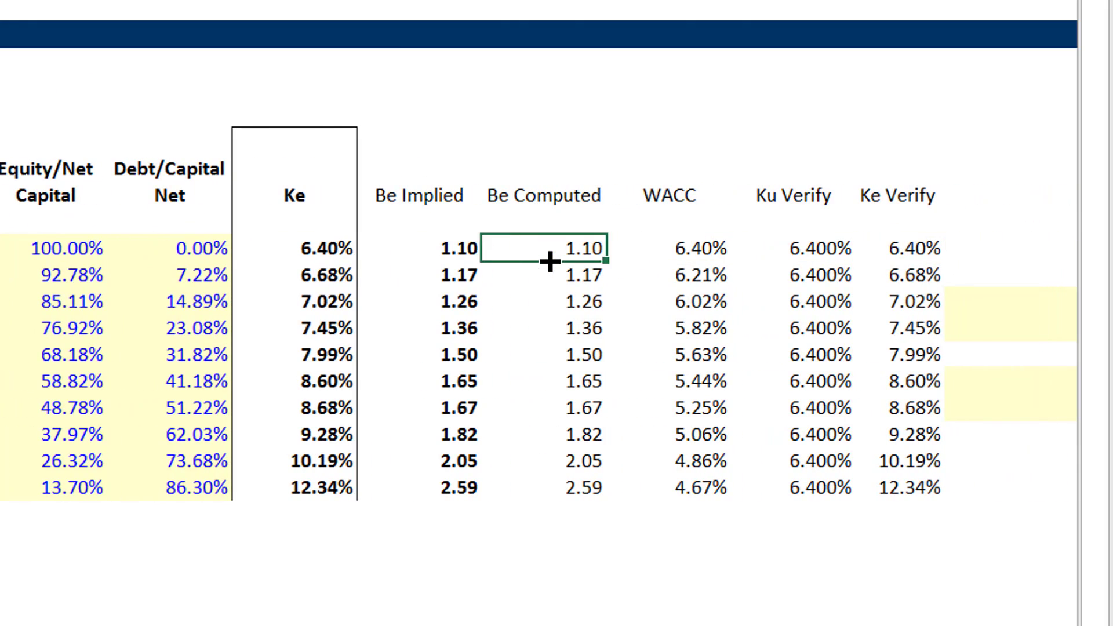
# - Recolour the sheet's inputs and formulas automatically, and box the whole Ke column from its heading to the last row with an outline border
pyautogui.hotkey('ctrl', 'alt', 'c')
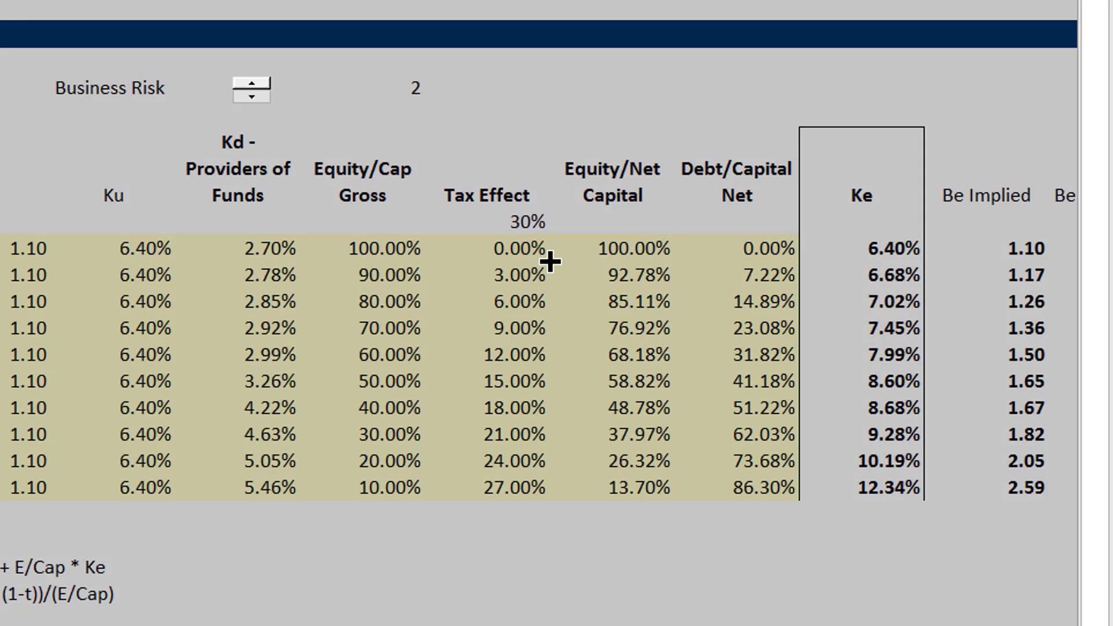
pyautogui.press('Up')
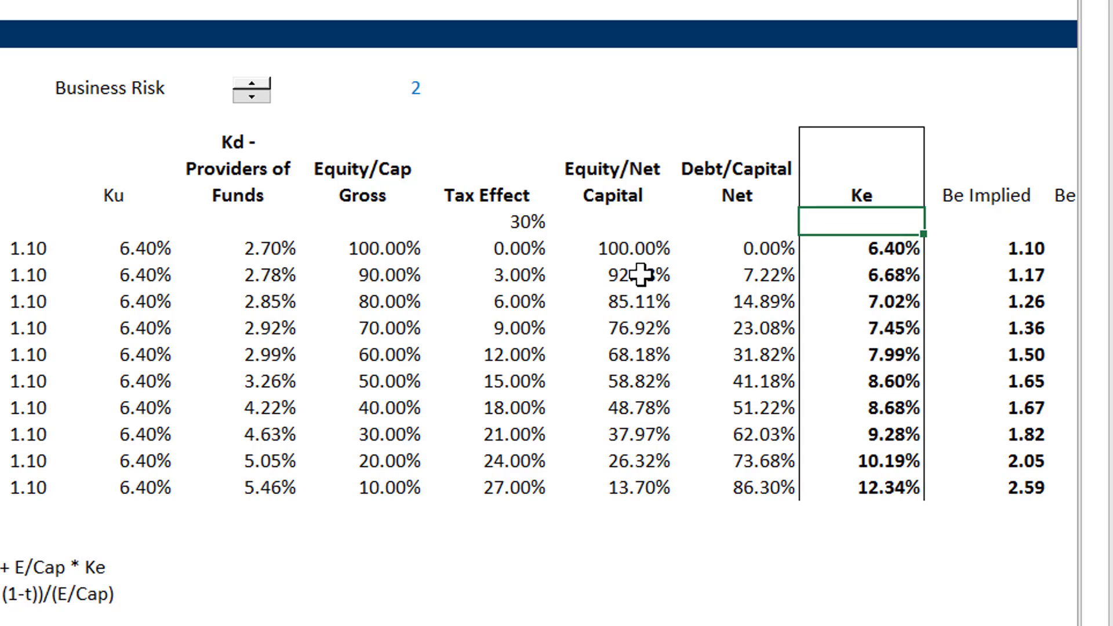
pyautogui.press('Up')
pyautogui.hotkey('ctrl', 'shift', 'Down')
pyautogui.hotkey('ctrl', 'shift', 'Down')
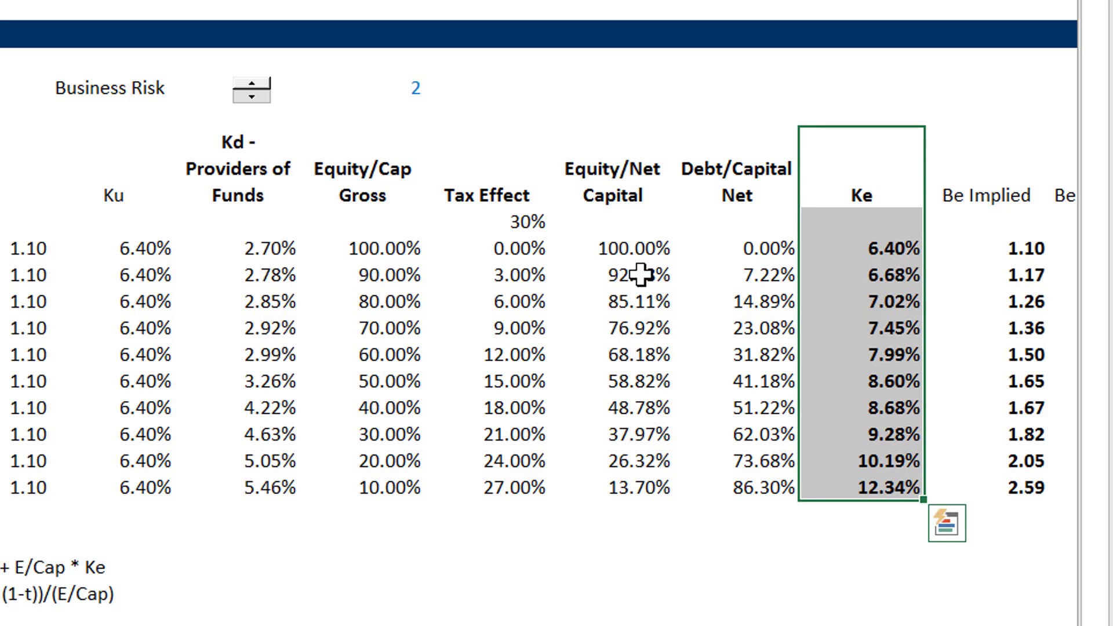
pyautogui.press('Right')
pyautogui.press('Down')
pyautogui.press('Left')
pyautogui.press('Down')
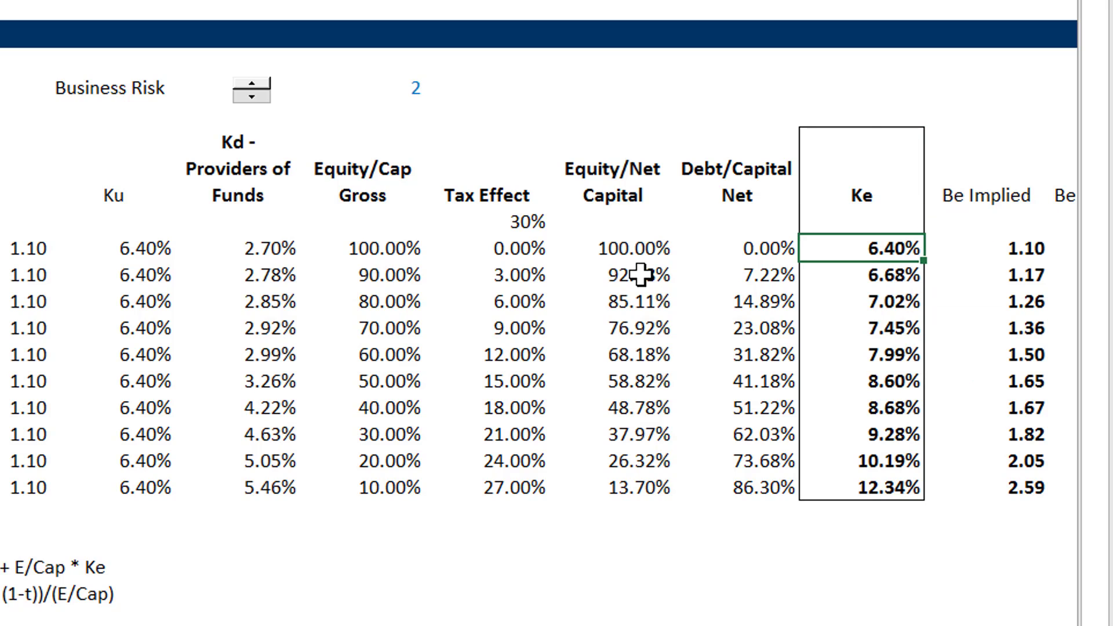
# - Examine the Ke formula in T9 and the cells it references without changing it
pyautogui.press('F2')
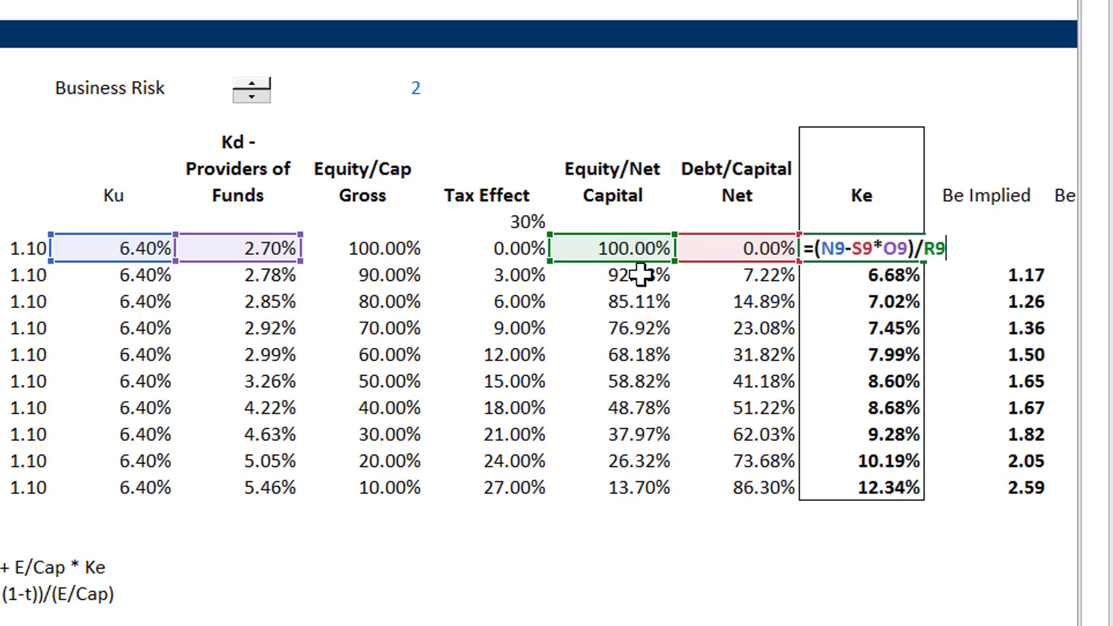
pyautogui.press('Return')
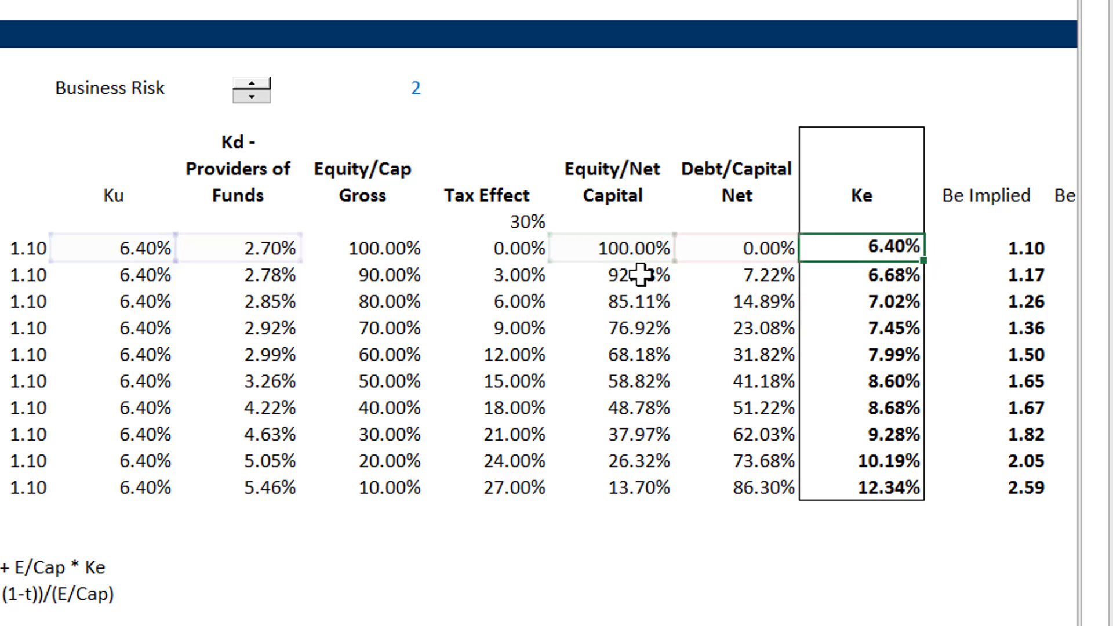
pyautogui.press('Up')
# - Examine the Be Implied formula in U9 and the Be Computed formula in V9 without changing them
pyautogui.press('Right')
pyautogui.press('Right')
pyautogui.press('Right')
pyautogui.press('Left')
pyautogui.press('Left')
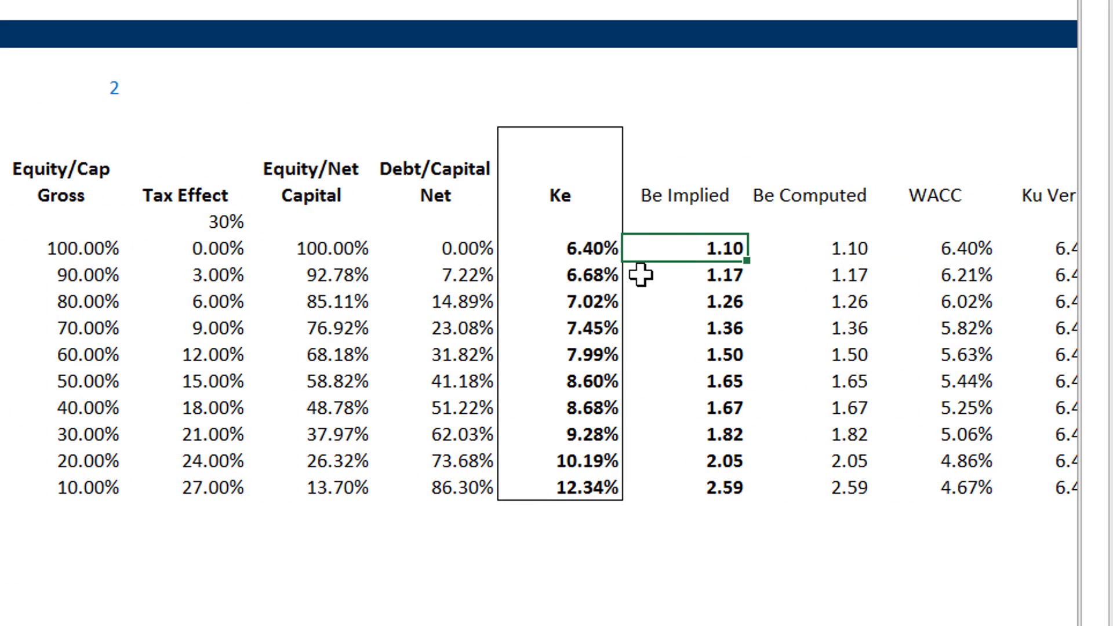
pyautogui.press('F2')
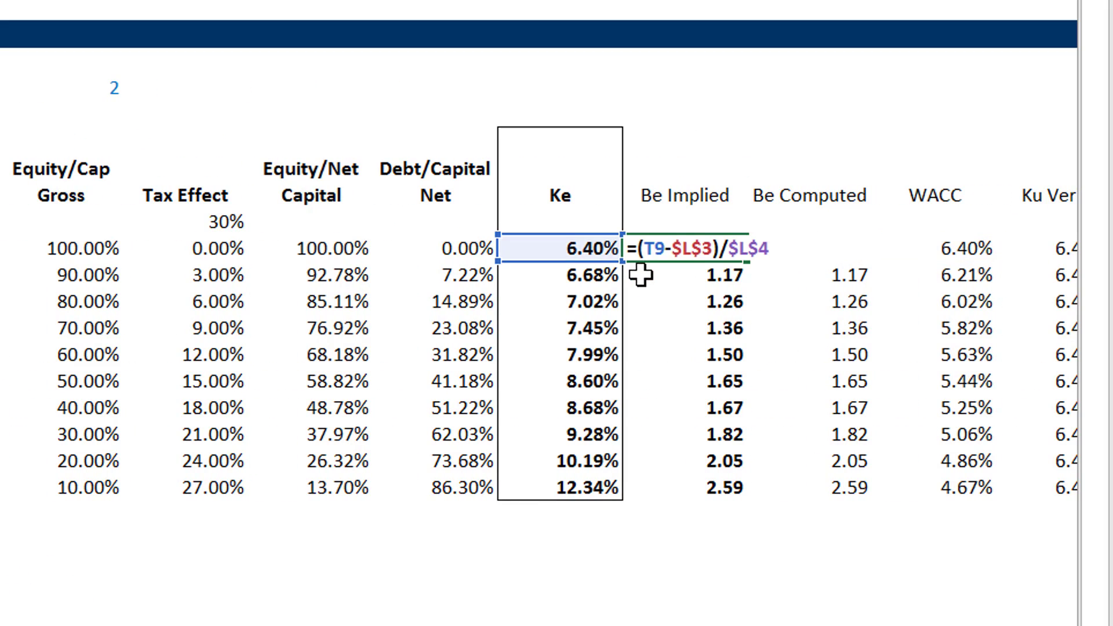
pyautogui.press('Escape')
pyautogui.press('Right')
pyautogui.press('F2')
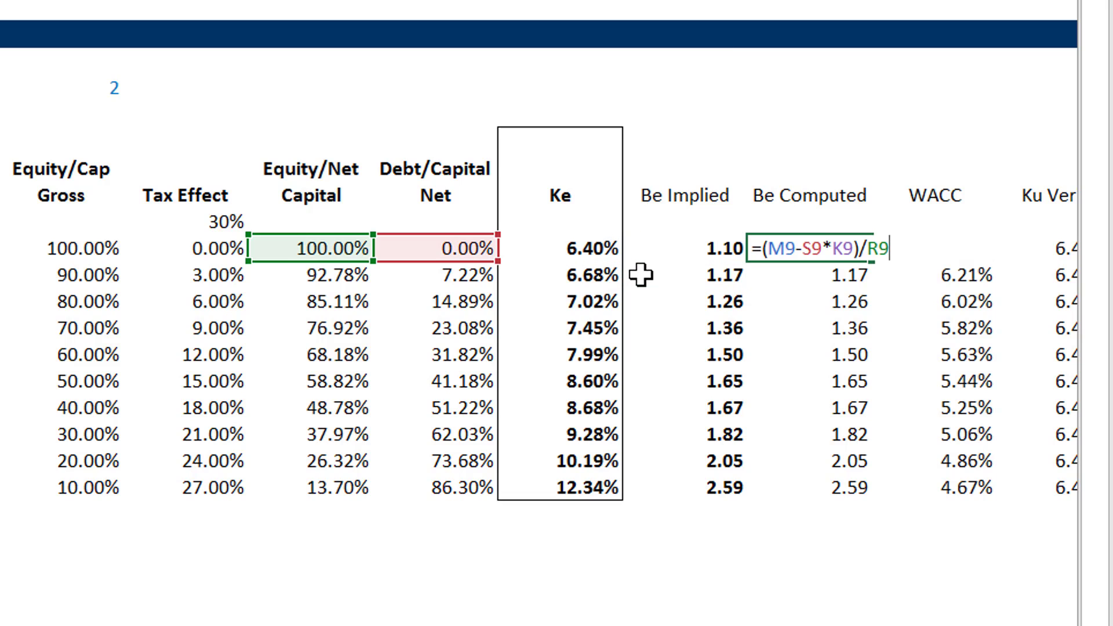
pyautogui.press('Return')
pyautogui.press('Up')
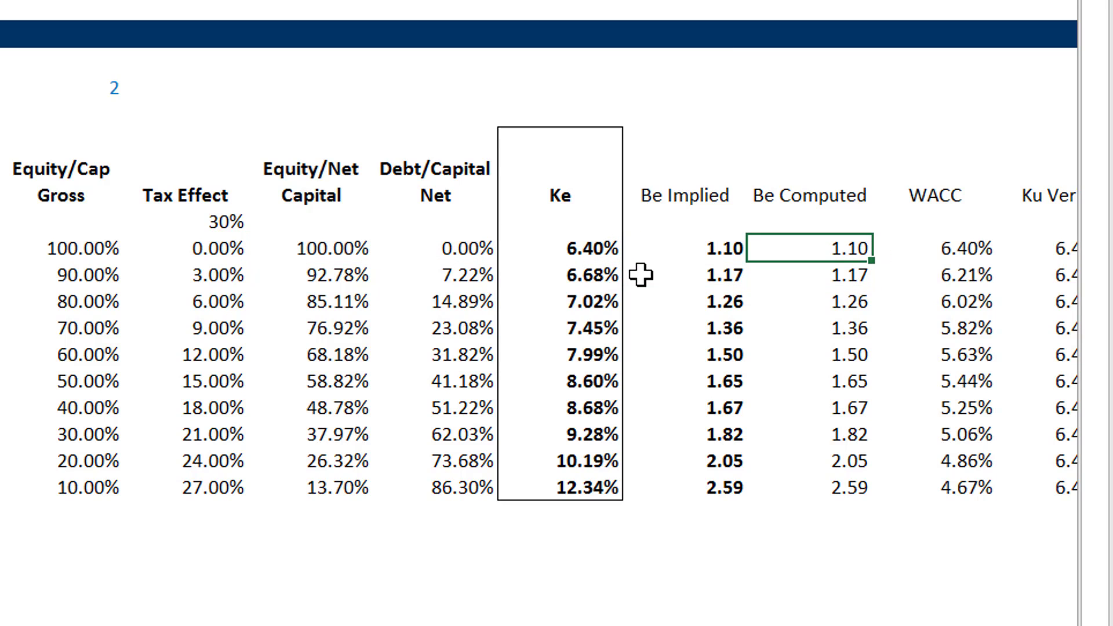
# - Compare the implied and computed equity betas with the WACC and Ku Verify figures in the first row
pyautogui.press('Left')
pyautogui.press('Right')
pyautogui.press('Right')
pyautogui.press('Right')
pyautogui.press('Right')
pyautogui.press('Right')
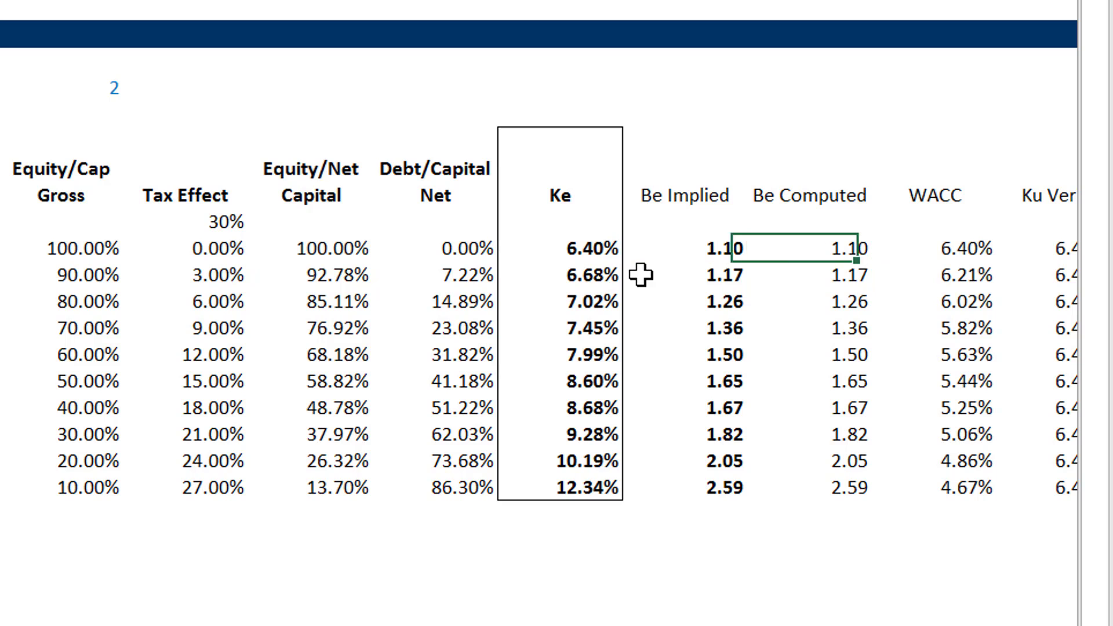
pyautogui.press('Left')
pyautogui.press('Left')
pyautogui.press('Left')
pyautogui.press('Left')
pyautogui.press('Left')
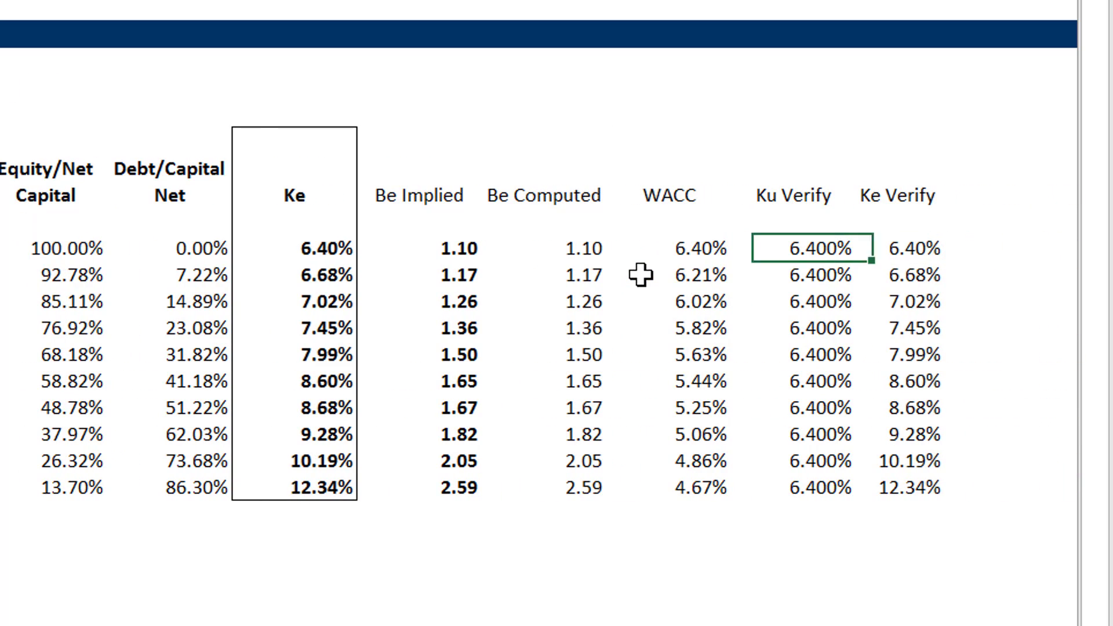
# - Inspect the Ke Verify formula in Y9 and display its percentage with three decimal places
pyautogui.press('Right')
pyautogui.press('Right')
pyautogui.press('Right')
pyautogui.press('Right')
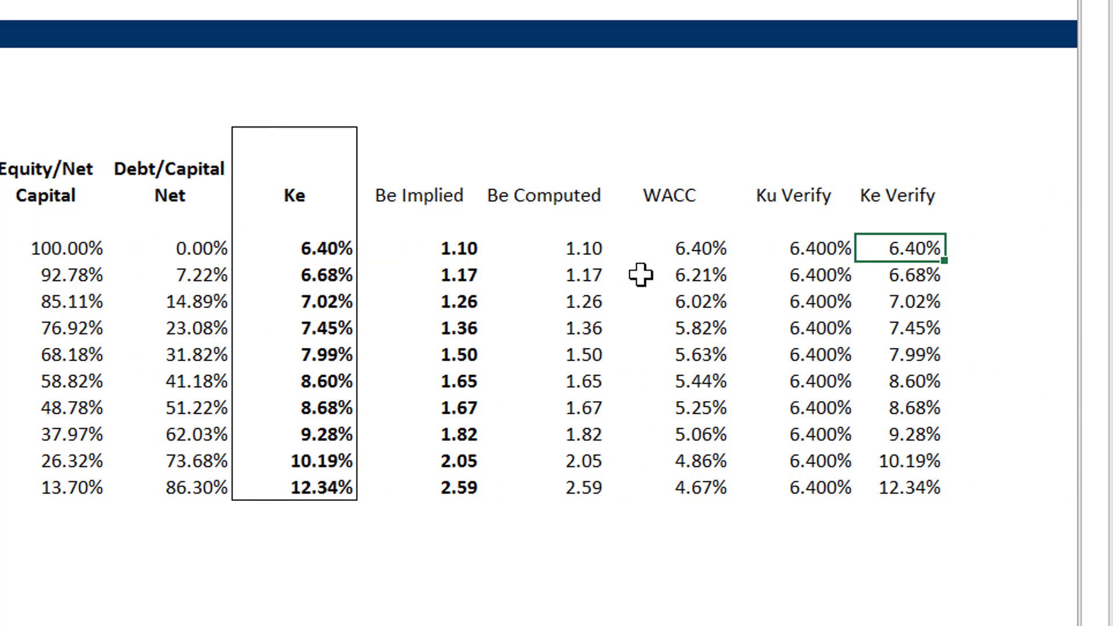
pyautogui.press('F2')
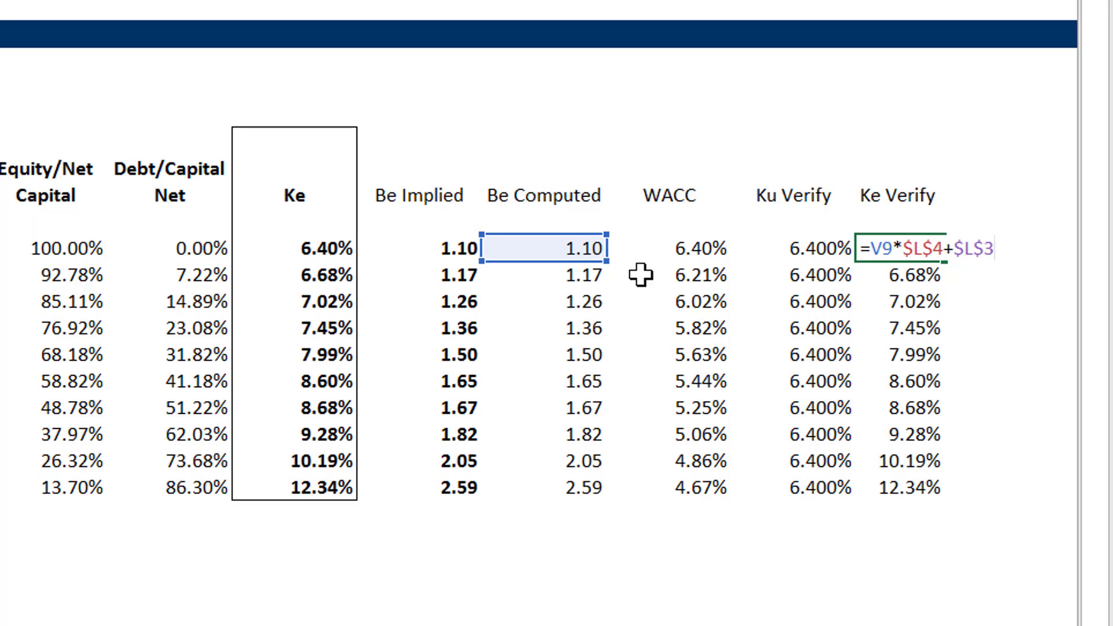
pyautogui.press('Escape')
pyautogui.press('Down')
pyautogui.press('Up')
# - Inspect the WACC formula in W9 and display its percentage with three decimal places
pyautogui.press('Left')
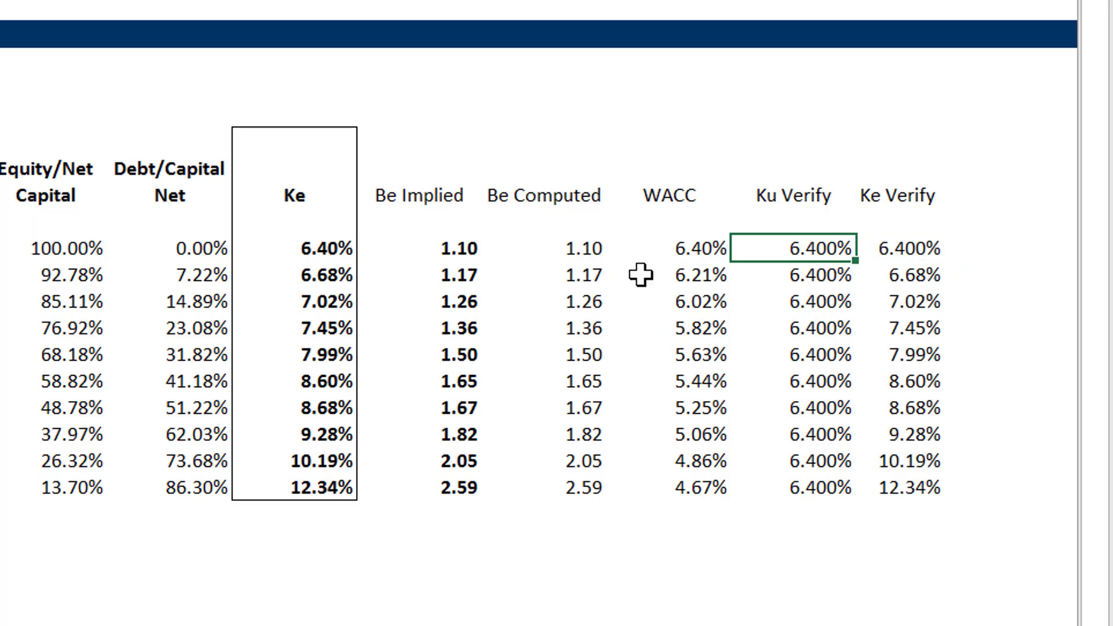
pyautogui.press('Left')
pyautogui.press('F2')
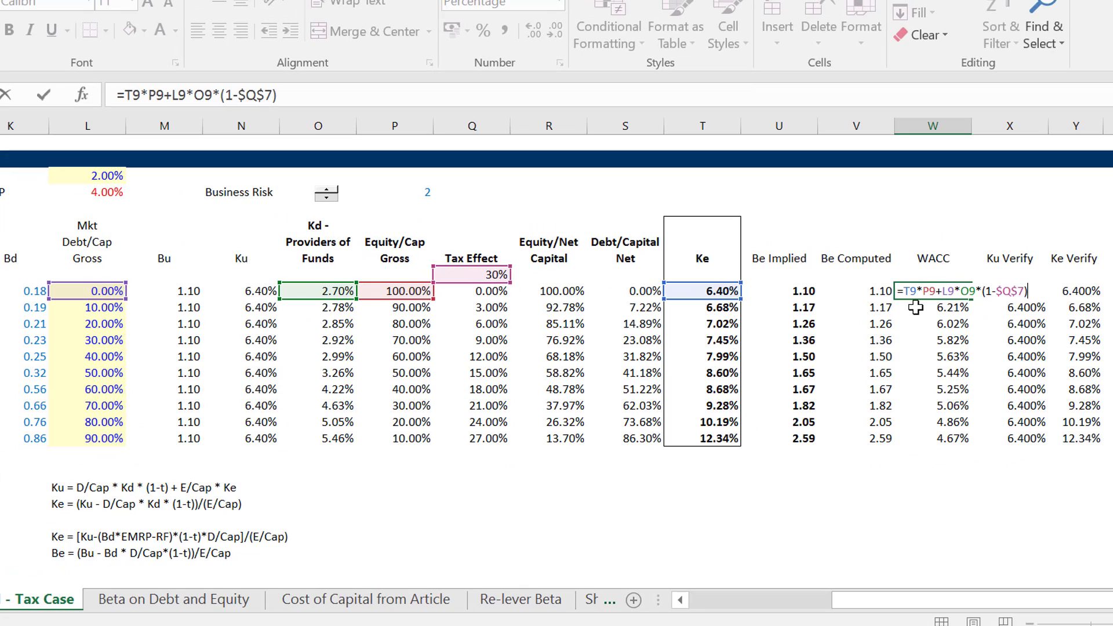
pyautogui.press('Return')
pyautogui.press('Up')
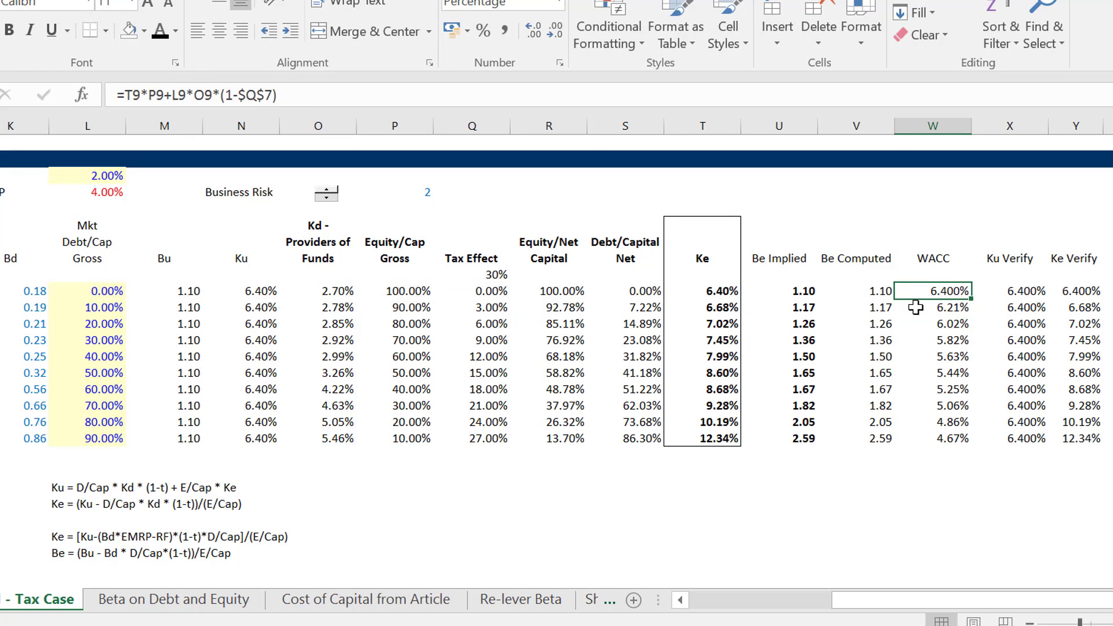
# - Return the first-row WACC in W9 to two decimal places and review the WACC figures down the column
pyautogui.hotkey('ctrl', 'shift', '5')
pyautogui.press('Down')
pyautogui.press('Down')
pyautogui.press('Down')
pyautogui.press('Down')
pyautogui.press('Down')
pyautogui.press('Down')
pyautogui.press('Down')
pyautogui.press('Down')
pyautogui.press('Down')
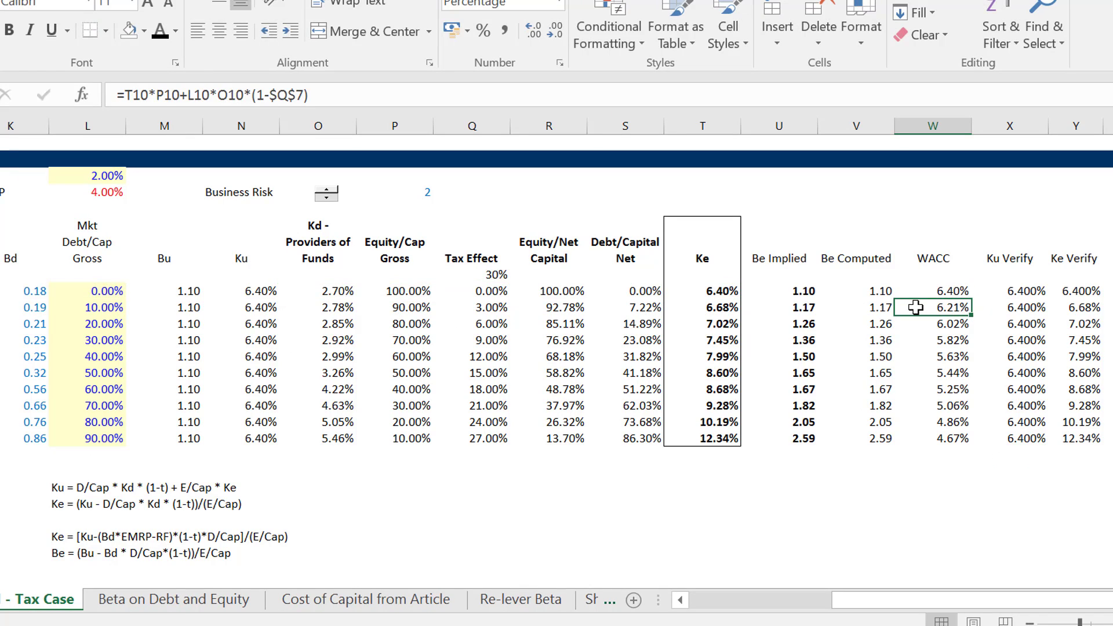
# - Examine the interpolated debt beta lookup formula in the Bd column at the 70% debt-to-capital level
pyautogui.press('Left')
pyautogui.press('Left')
pyautogui.press('Left')
pyautogui.press('Left')
pyautogui.press('Left')
pyautogui.press('Left')
pyautogui.press('Left')
pyautogui.press('Left')
pyautogui.press('Left')
pyautogui.press('Left')
pyautogui.press('Left')
pyautogui.press('Left')
pyautogui.press('Left')
pyautogui.press('Left')
pyautogui.press('Left')
pyautogui.press('Left')
pyautogui.press('Left')
pyautogui.press('Left')
pyautogui.press('Left')
pyautogui.press('Left')
pyautogui.press('Left')
pyautogui.press('Left')
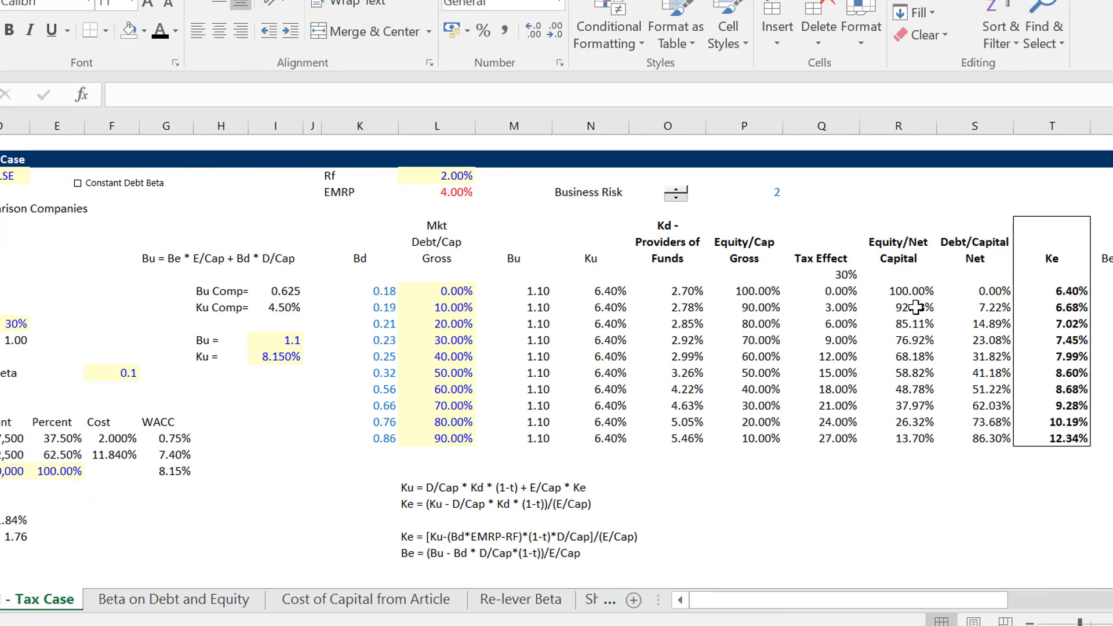
pyautogui.press('Right')
pyautogui.press('Right')
pyautogui.press('Right')
pyautogui.press('Right')
pyautogui.press('Right')
pyautogui.press('Right')
pyautogui.press('Right')
pyautogui.press('Right')
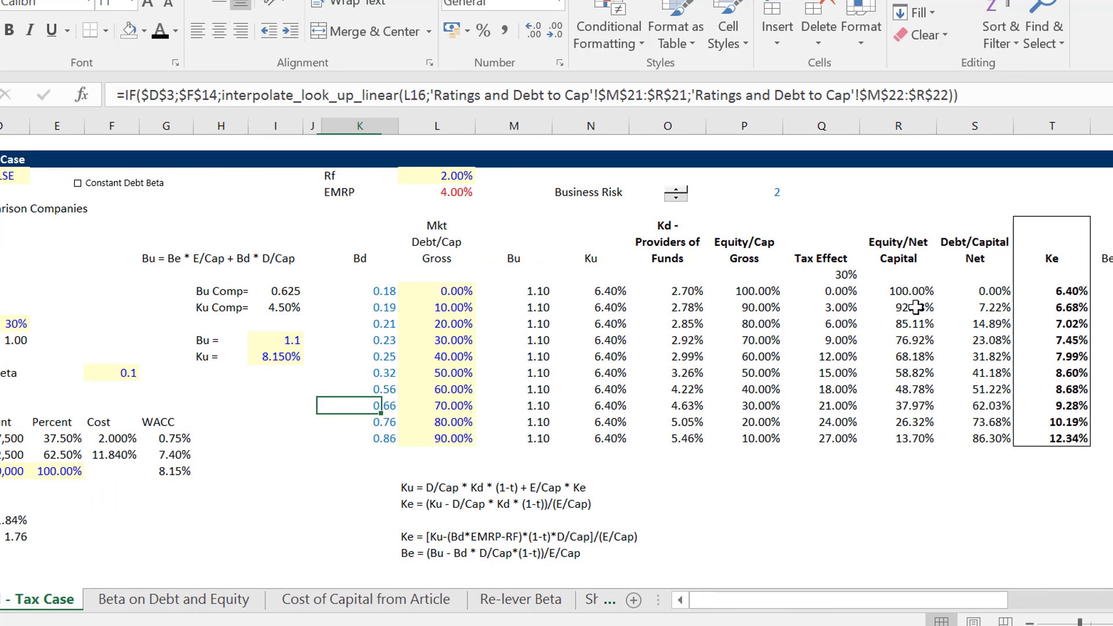
pyautogui.press('Right')
# - Compare the No Tax Case sheet with the Tax Case sheet and examine the first Bd values by leverage
pyautogui.hotkey('ctrl', 'pageup')
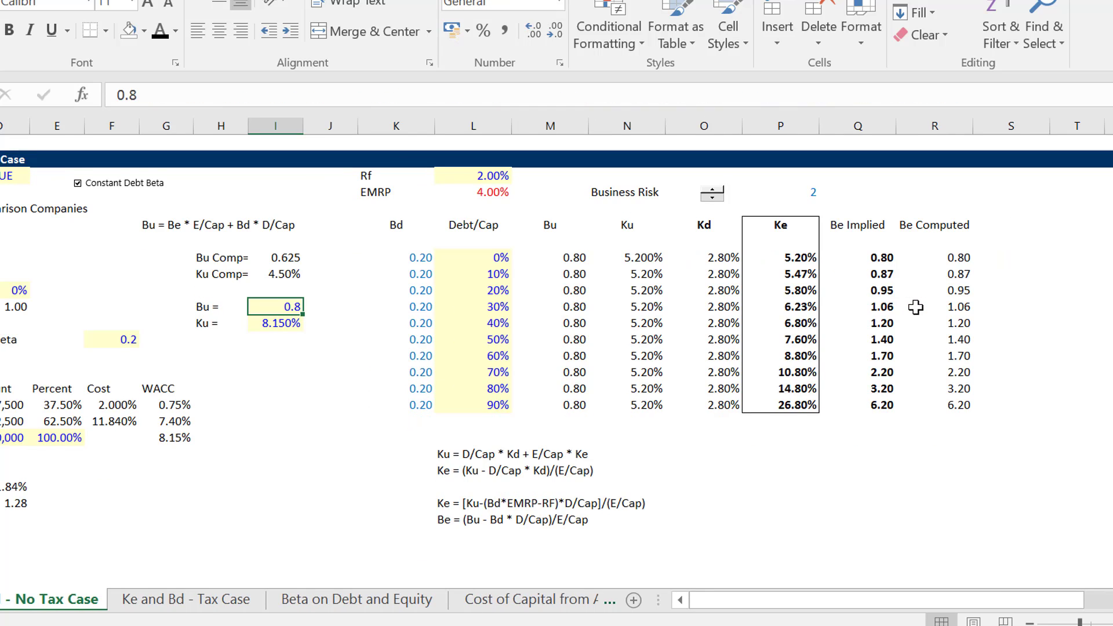
pyautogui.hotkey('ctrl', 'pagedown')
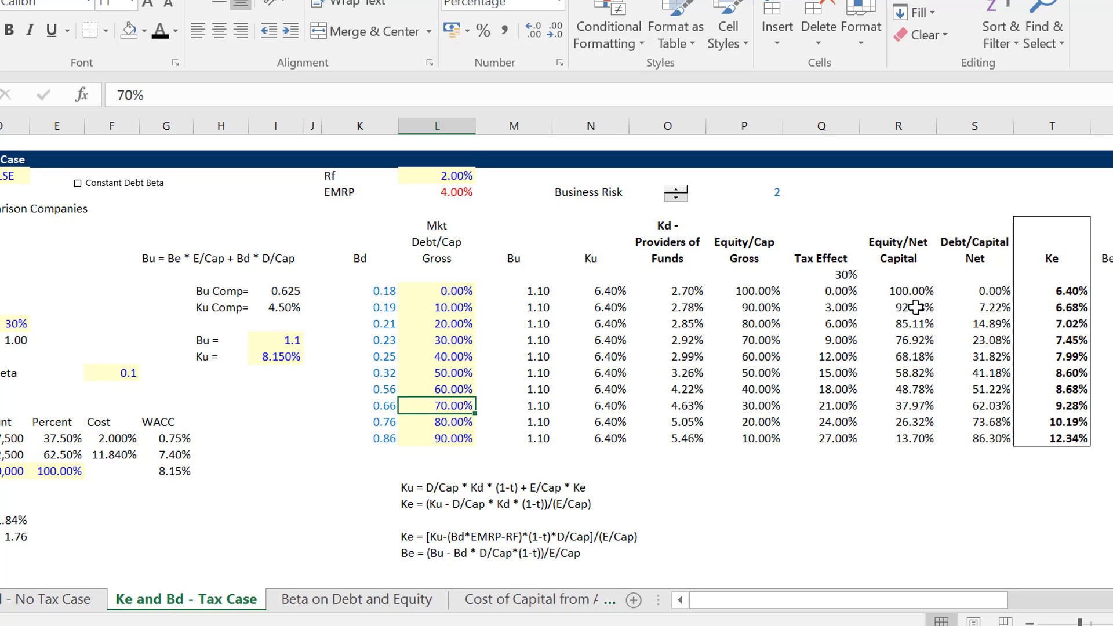
pyautogui.press('Left')
pyautogui.press('Up')
pyautogui.press('Up')
pyautogui.press('Up')
pyautogui.press('Up')
pyautogui.press('Up')
pyautogui.press('Up')
pyautogui.press('Up')
pyautogui.press('Up')
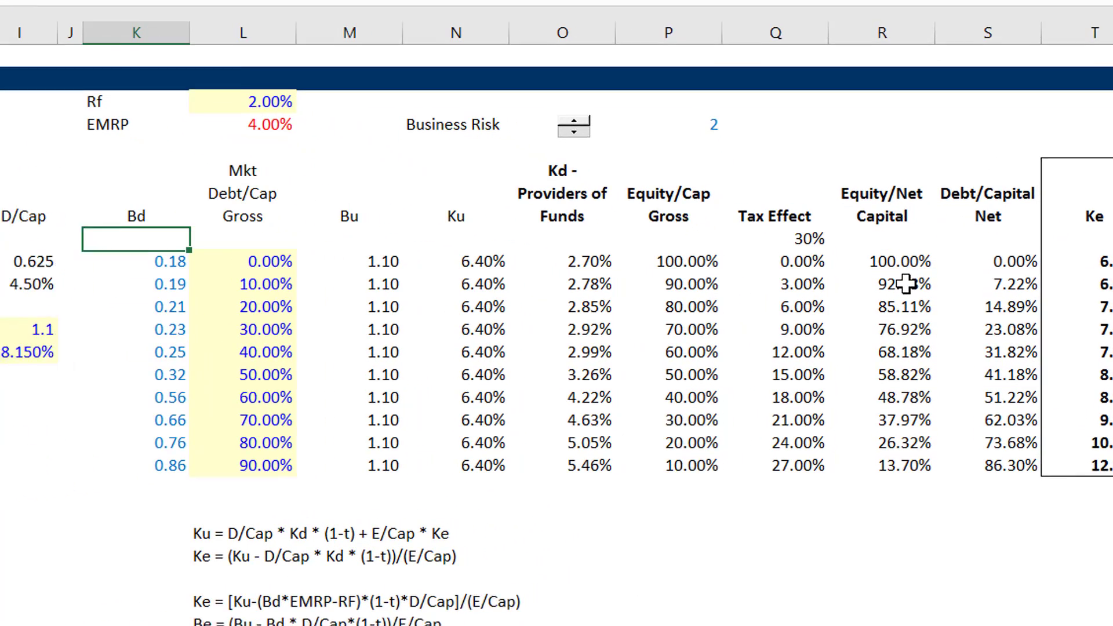
pyautogui.press('Down')
pyautogui.press('Down')
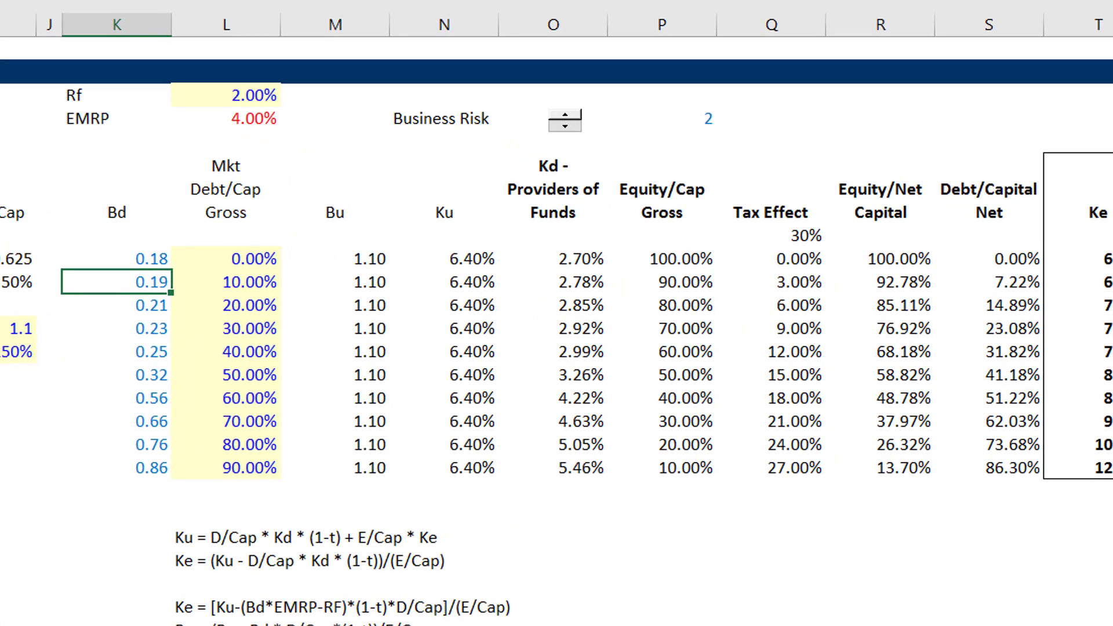
# - Examine the Market Debt/Cap and Debt Beta rows by starting credit rating on the Ratings and Debt to Cap sheet
pyautogui.hotkey('ctrl', 'pagedown')
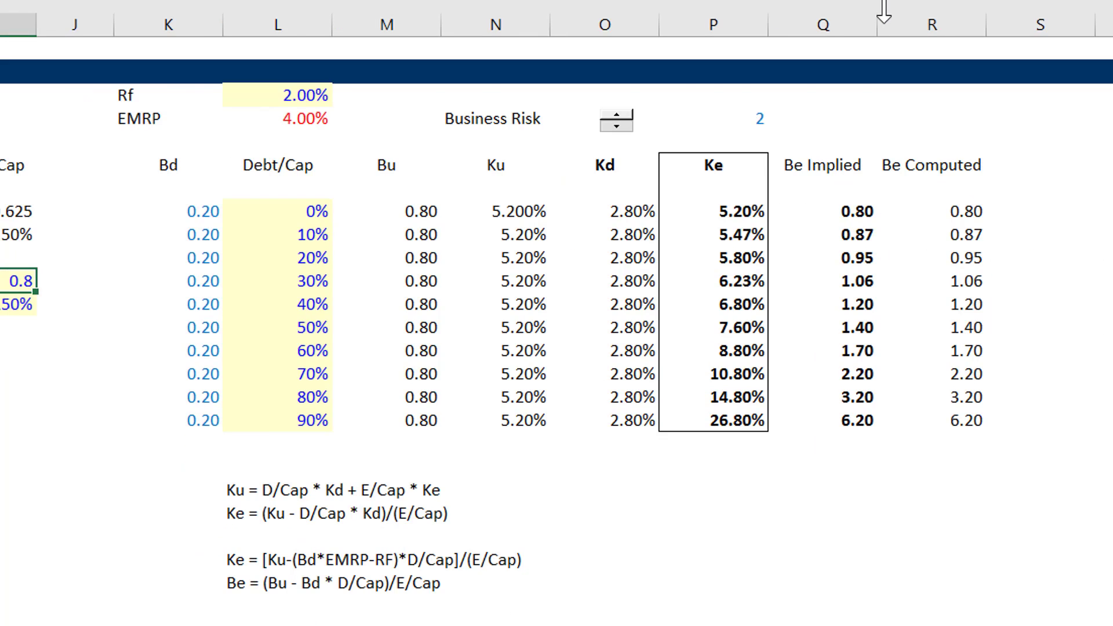
pyautogui.hotkey('ctrl', 'pagedown')
pyautogui.press('Right')
pyautogui.press('Right')
pyautogui.press('Right')
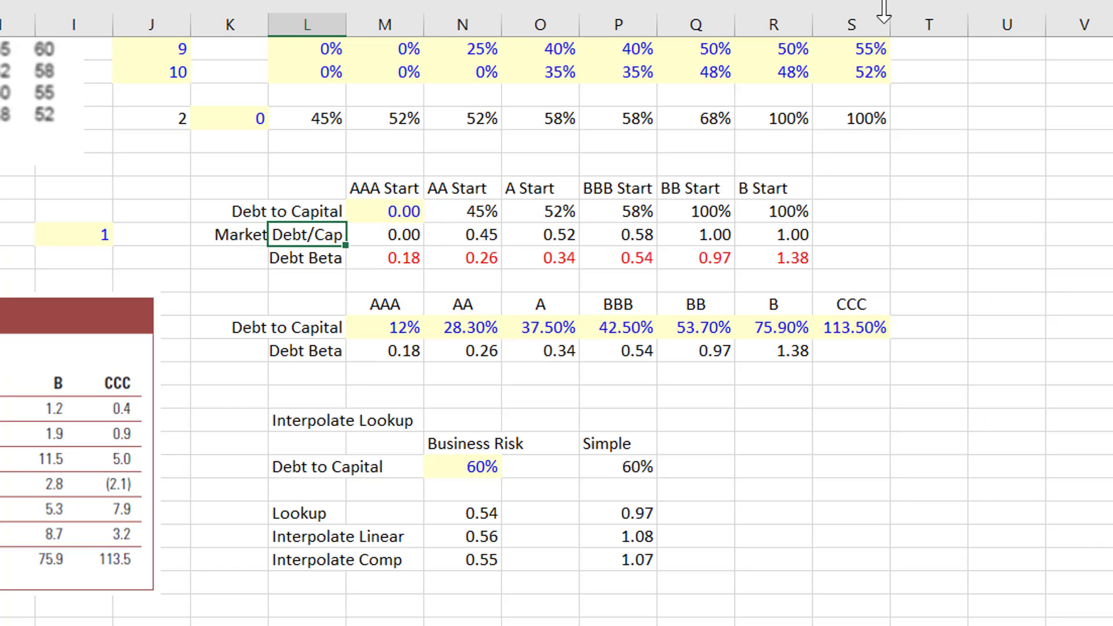
pyautogui.press('Down')
pyautogui.press('Right')
pyautogui.press('Right')
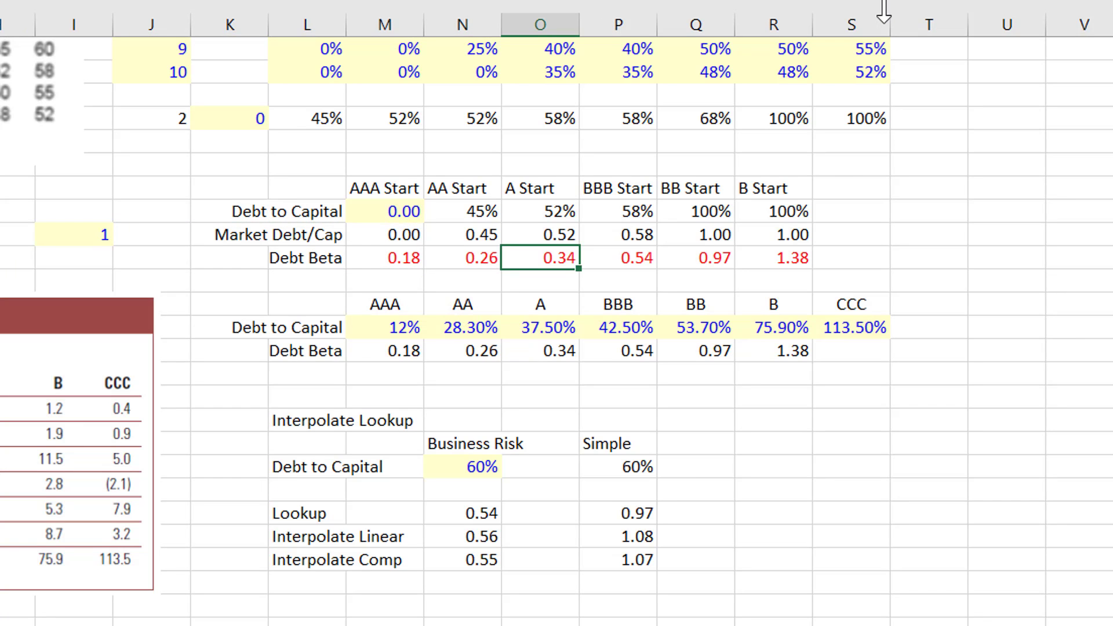
pyautogui.press('Left')
pyautogui.press('Left')
pyautogui.hotkey('ctrl', 'pageup')
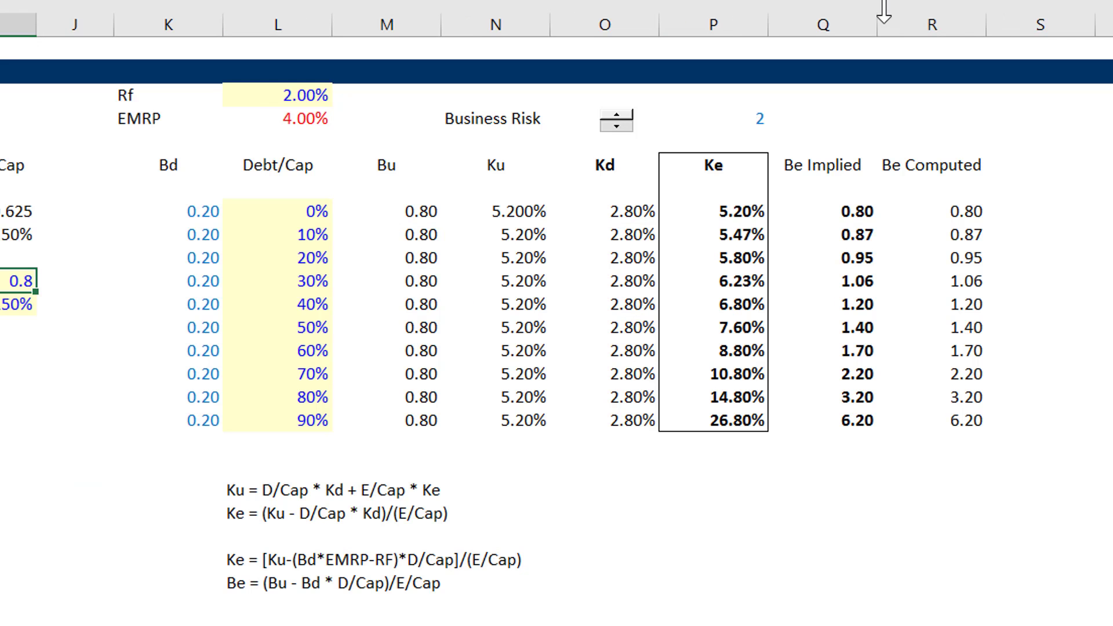
# - Set the Bu input on the Tax Case sheet to 0.8
pyautogui.press('Left')
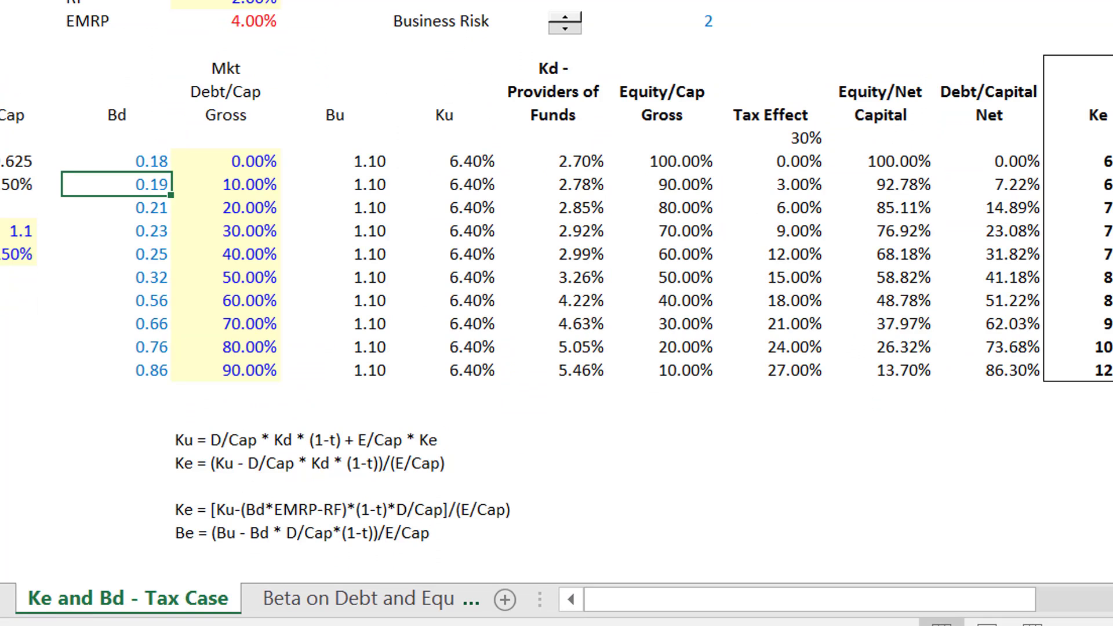
pyautogui.press('Down')
pyautogui.press('Down')
pyautogui.press('Left')
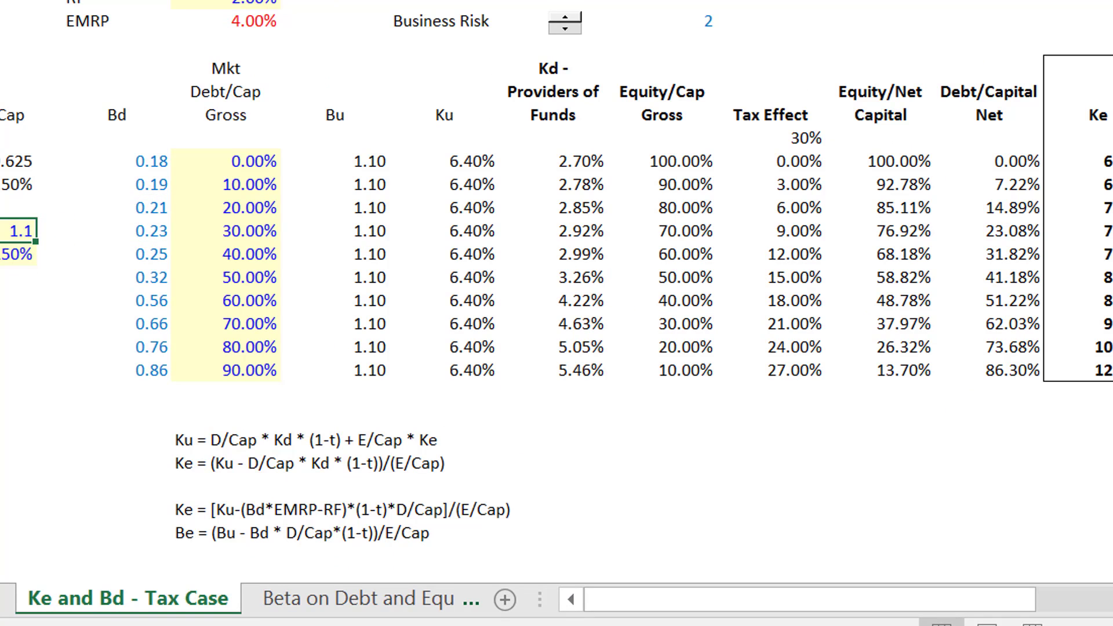
pyautogui.press('F2')
pyautogui.press('Delete')
pyautogui.press('Delete')
pyautogui.press('Delete')
pyautogui.write('0.8')
pyautogui.press('Return')
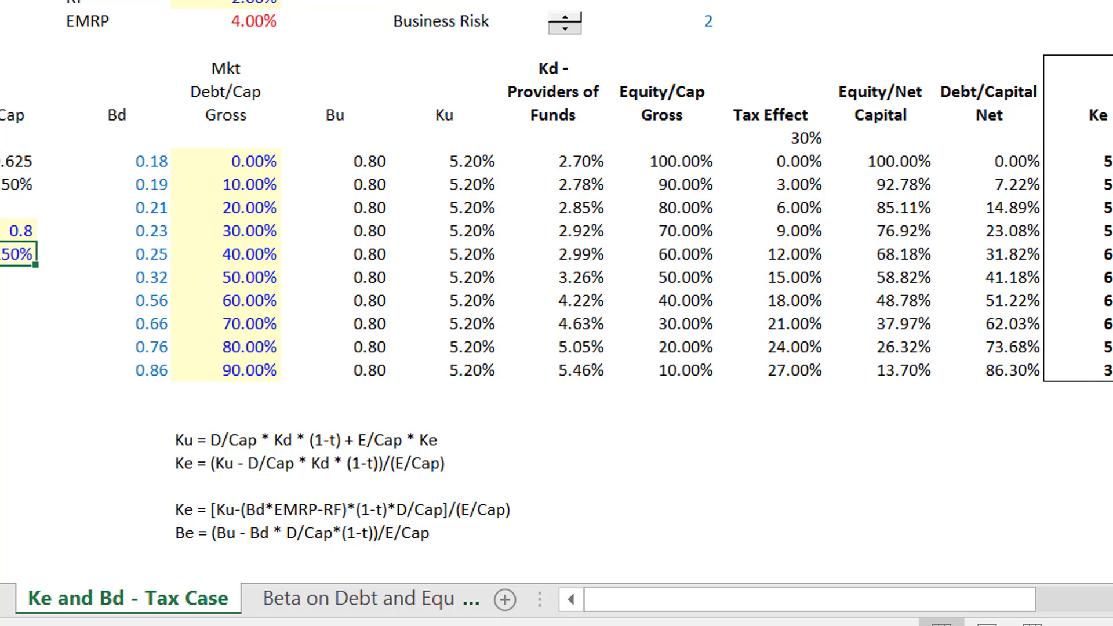
pyautogui.press('Up')
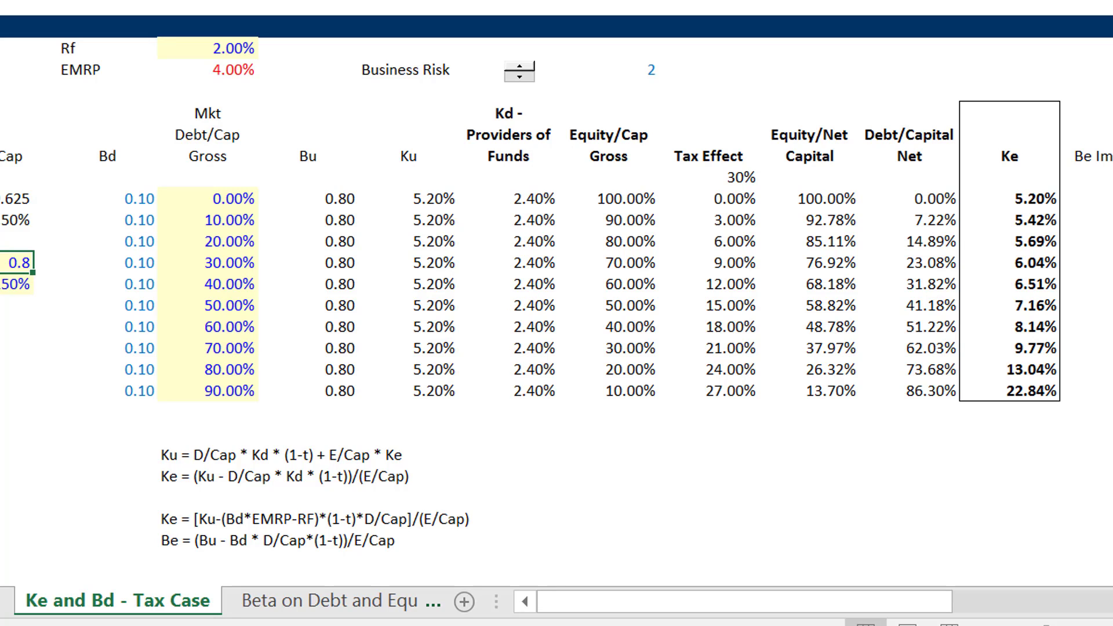
# - Compare the Ke columns of the No Tax Case and Tax Case sheets under constant and varying debt betas
pyautogui.hotkey('ctrl', 'pageup')
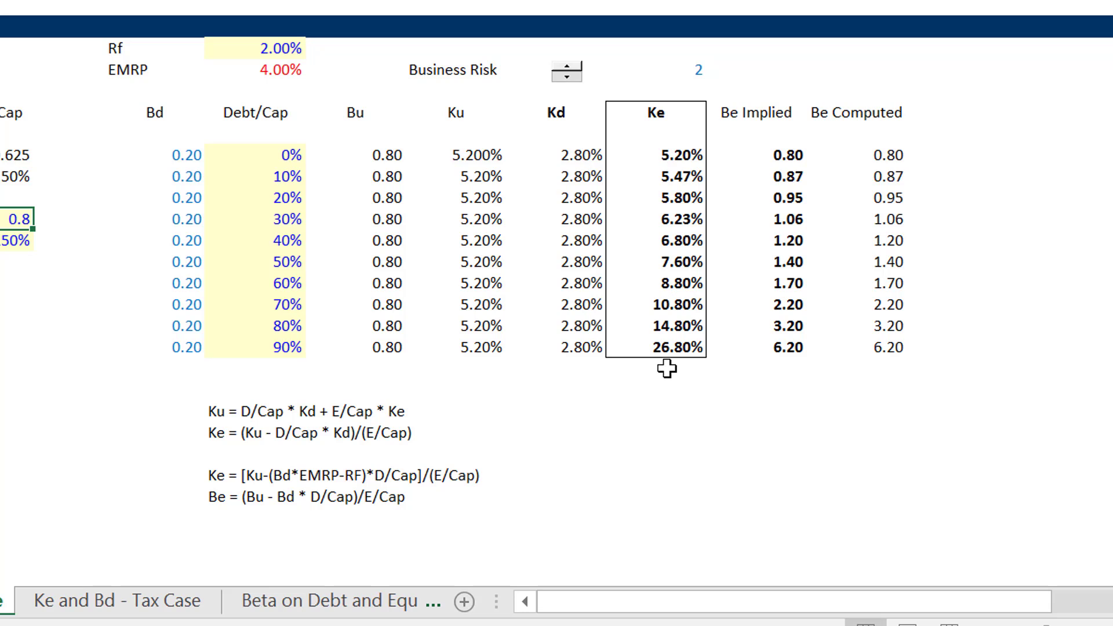
pyautogui.hotkey('ctrl', 'pagedown')
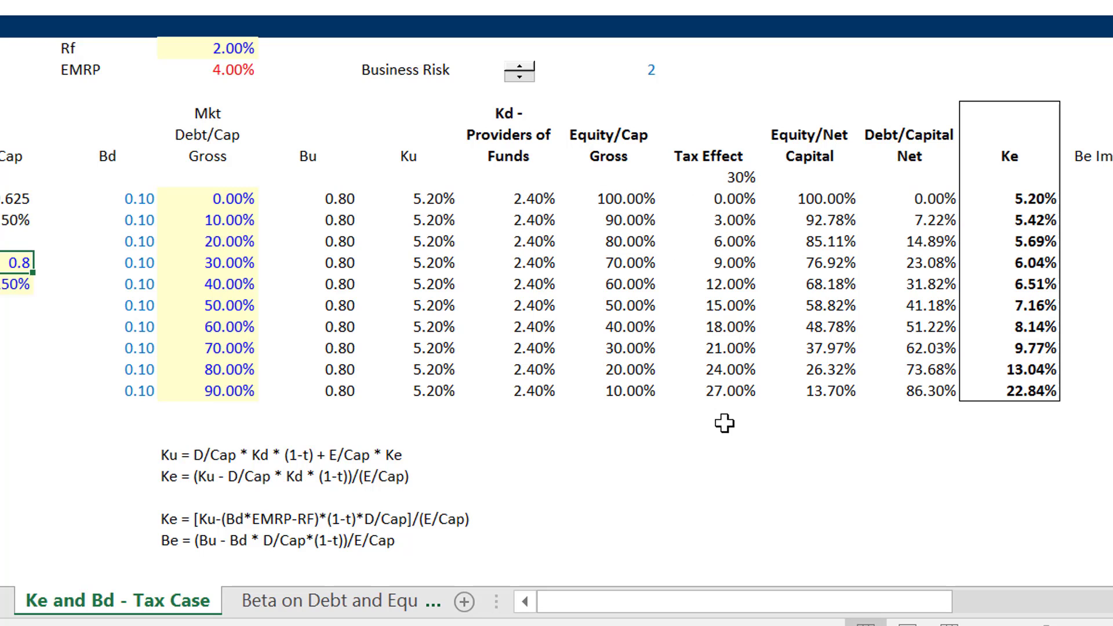
pyautogui.hotkey('ctrl', 'pageup')
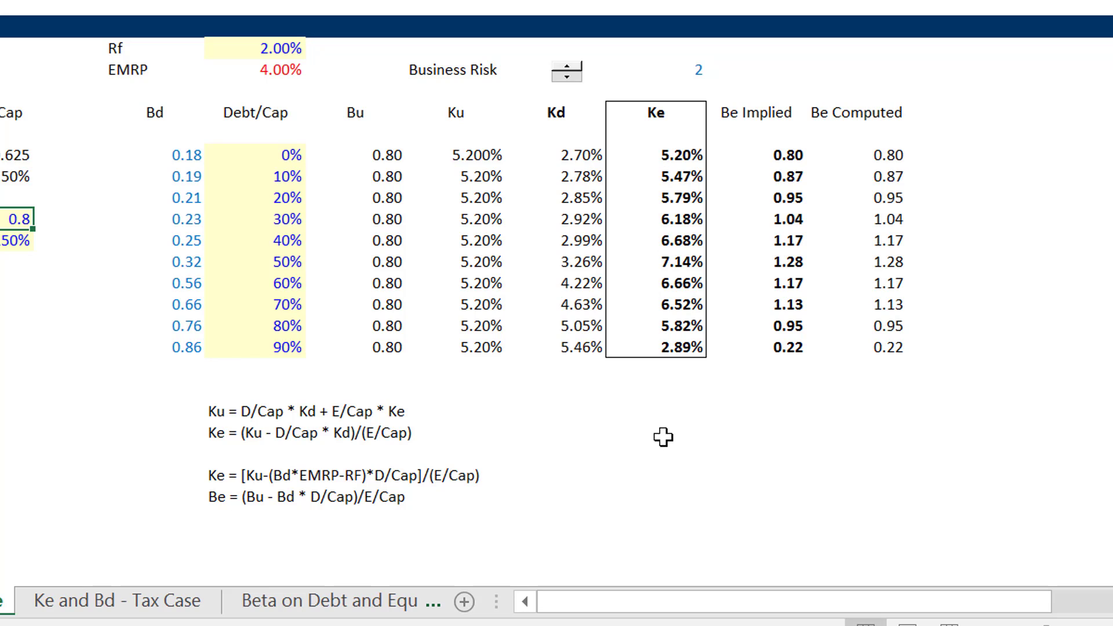
pyautogui.hotkey('ctrl', 'pagedown')
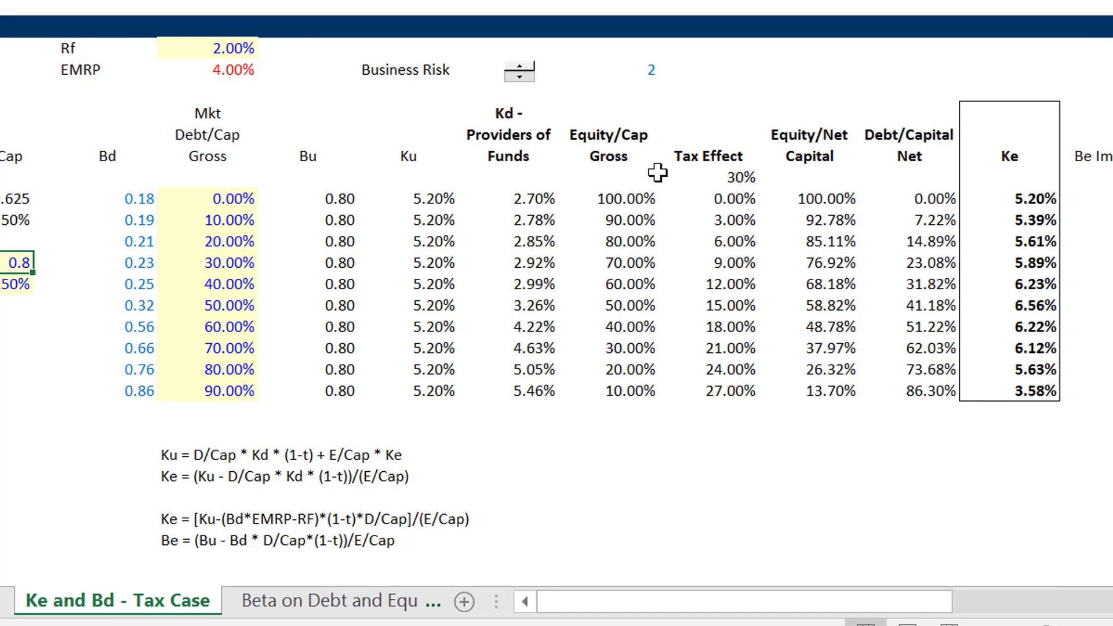
# - Clear the Debt, Equity and EV cost table and the Ke and Be figures beneath it on the Tax Case sheet
pyautogui.click(113, 431)
pyautogui.press('Left')
pyautogui.press('Left')
pyautogui.press('Left')
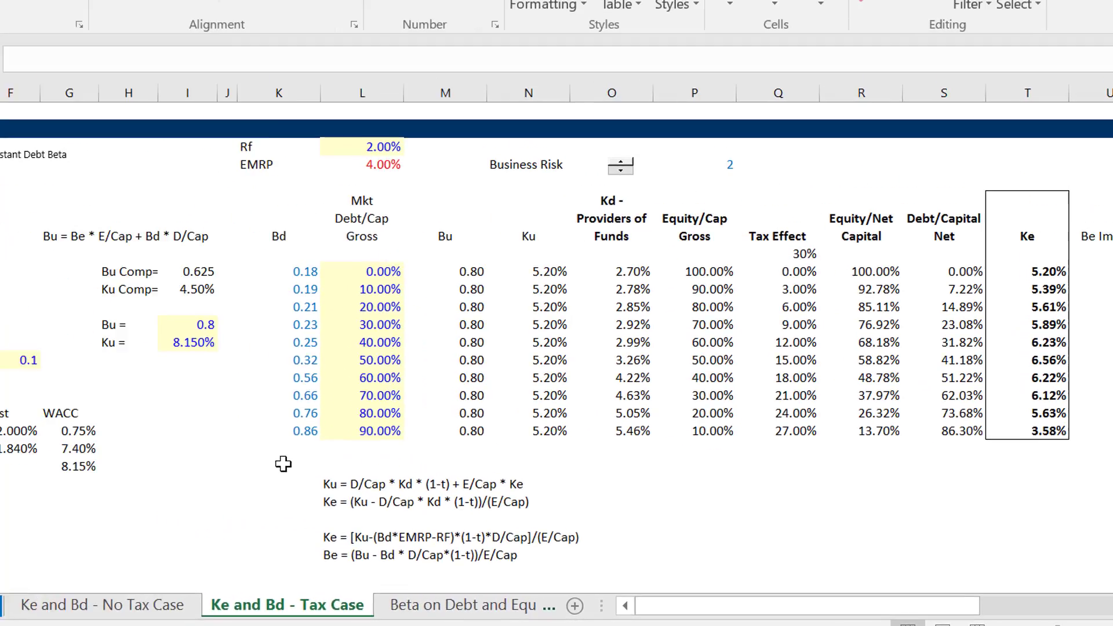
pyautogui.hotkey('shift', 'Down')
pyautogui.hotkey('shift', 'Down')
pyautogui.hotkey('shift', 'Down')
pyautogui.hotkey('shift', 'Down')
pyautogui.hotkey('shift', 'Down')
pyautogui.hotkey('shift', 'Down')
pyautogui.hotkey('shift', 'Down')
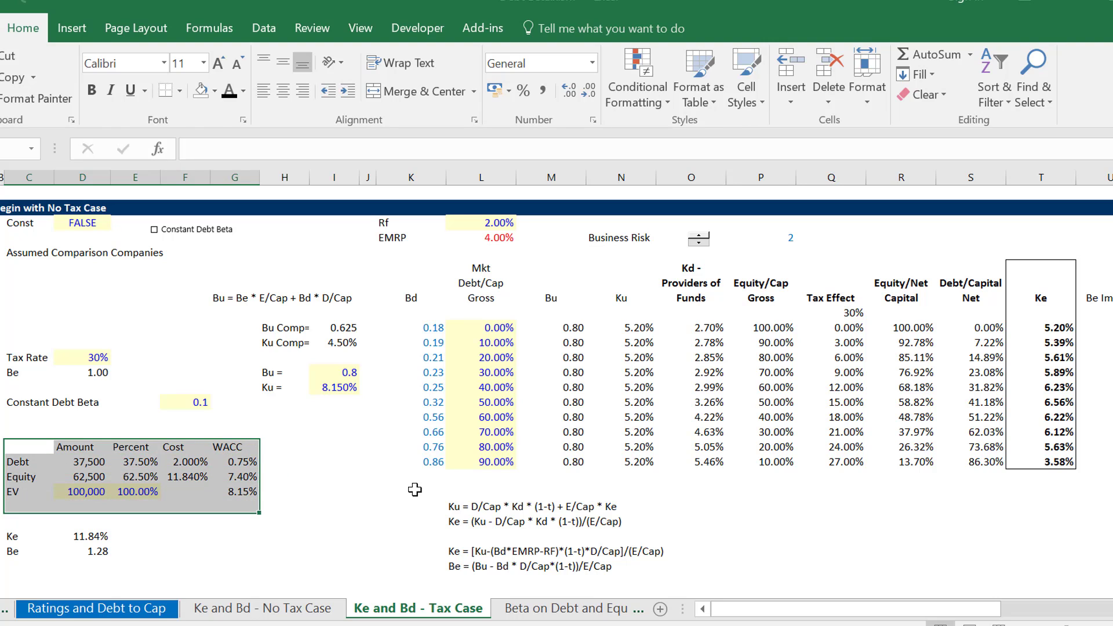
pyautogui.press('Delete')
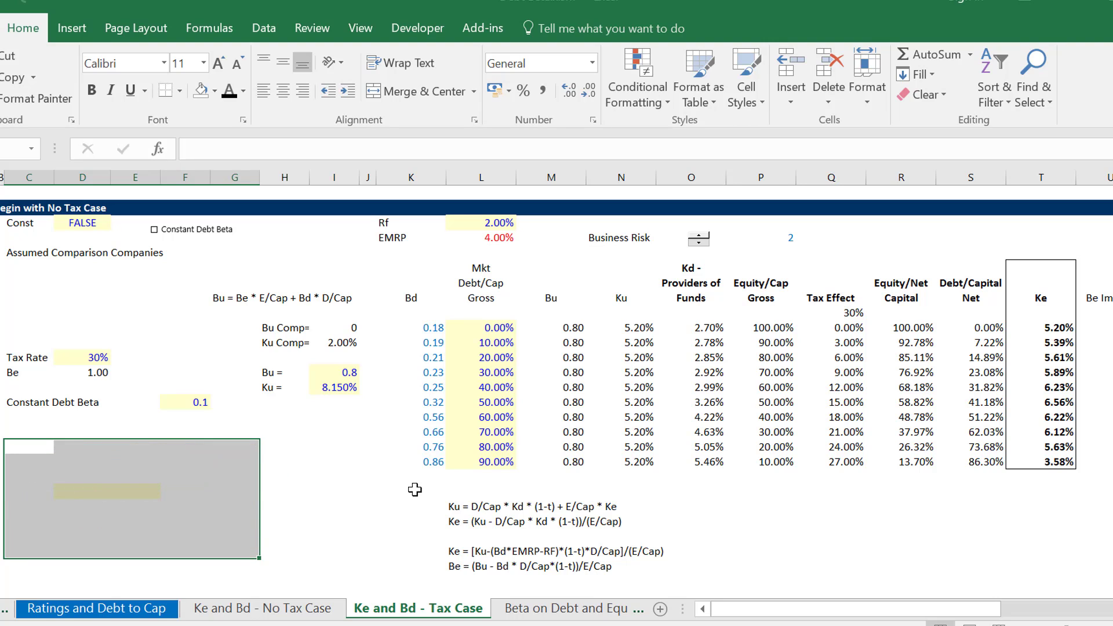
# - Reapply the automatic colour formatting to the inputs and formulas of the Tax Case sheet
pyautogui.hotkey('ctrl', 'alt', 'c')
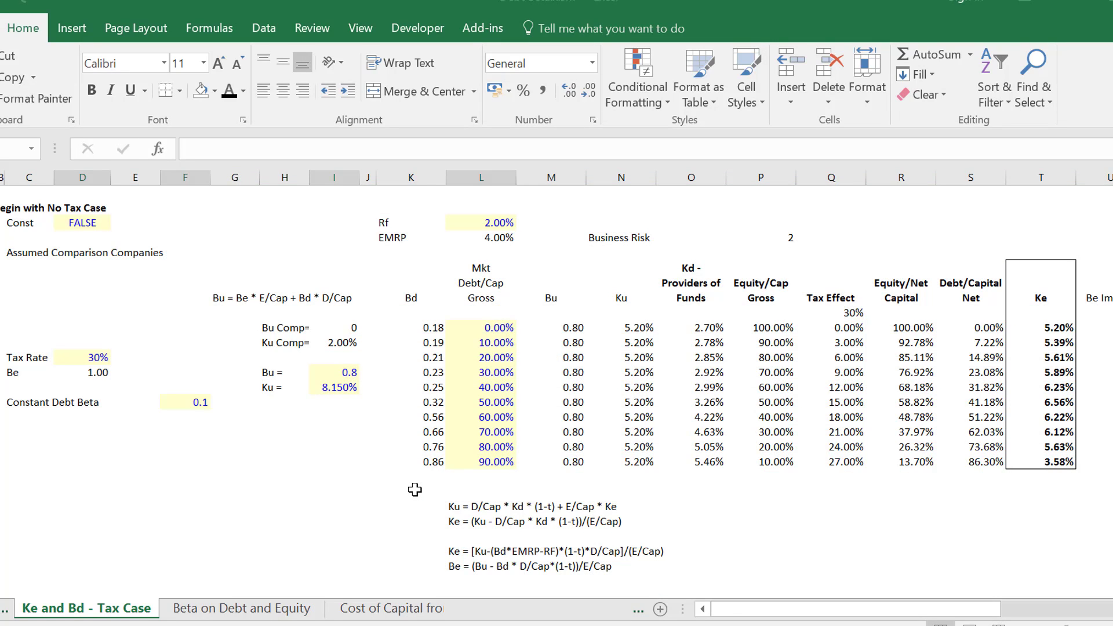
pyautogui.press('Right')
pyautogui.press('Left')
pyautogui.press('Left')
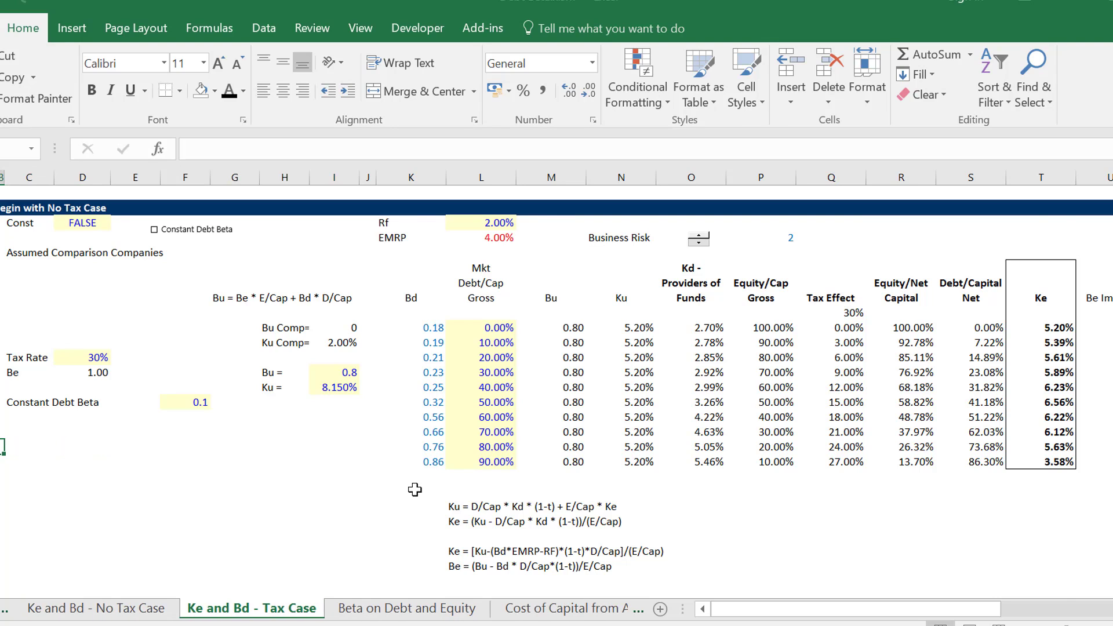
# - Look through the neighbouring sheets and review the key points listed on the Points sheet
pyautogui.hotkey('ctrl', 'pageup')
pyautogui.hotkey('ctrl', 'pagedown')
pyautogui.hotkey('ctrl', 'pagedown')
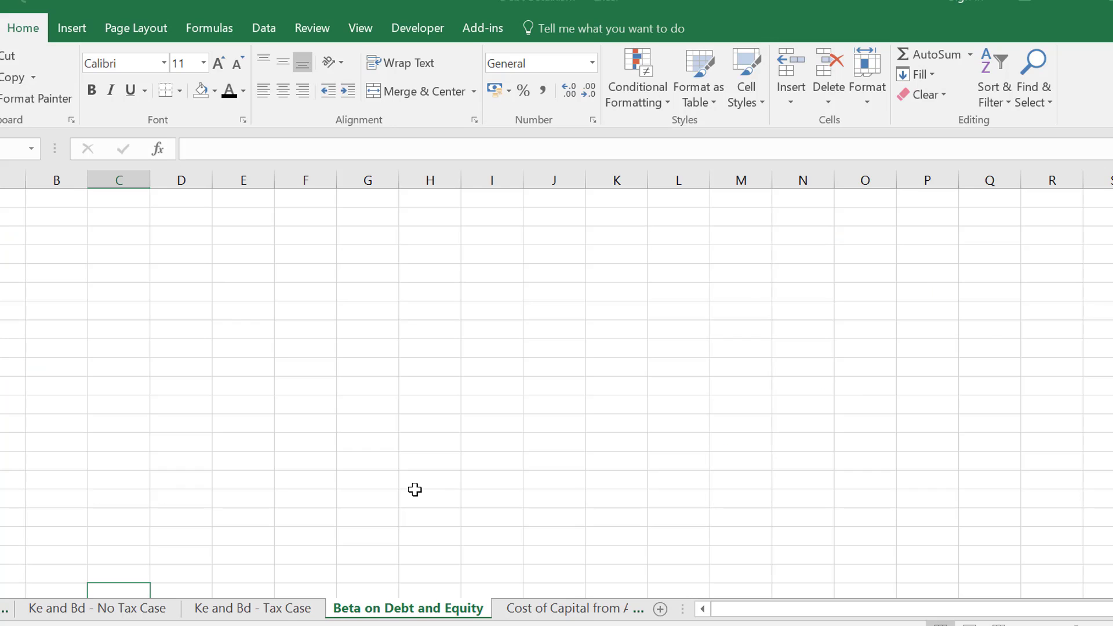
pyautogui.hotkey('ctrl', 'pageup')
pyautogui.hotkey('ctrl', 'pageup')
pyautogui.hotkey('ctrl', 'pageup')
pyautogui.hotkey('ctrl', 'pageup')
pyautogui.hotkey('ctrl', 'pageup')
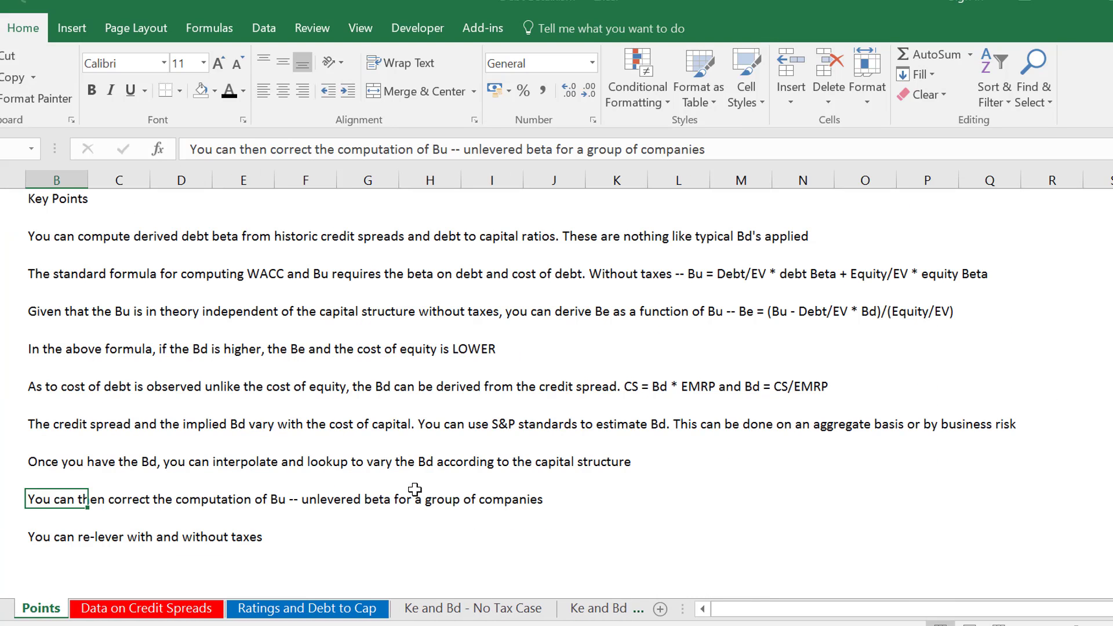
pyautogui.hotkey('ctrl', 'pagedown')
pyautogui.hotkey('ctrl', 'pagedown')
pyautogui.hotkey('ctrl', 'pagedown')
pyautogui.hotkey('ctrl', 'pagedown')
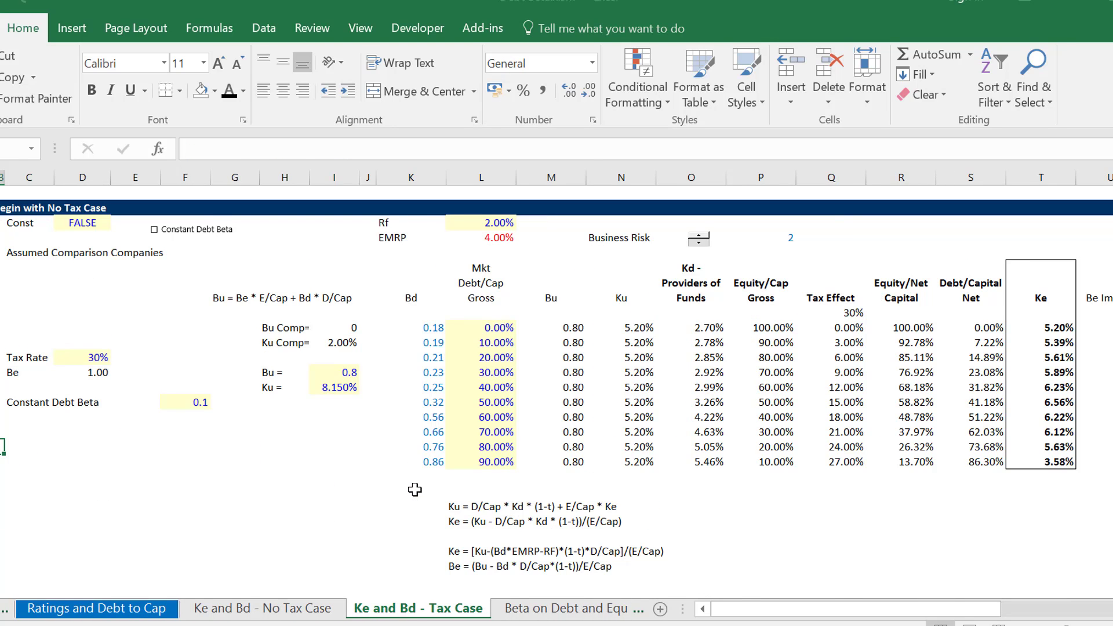
# - Check the Beta on Debt and Equity sheet from its first cell and view the Cost of Capital from Article sheet
pyautogui.hotkey('ctrl', 'pagedown')
pyautogui.press('Up')
pyautogui.press('Up')
pyautogui.press('Up')
pyautogui.press('Up')
pyautogui.press('Up')
pyautogui.press('Up')
pyautogui.press('Up')
pyautogui.press('Up')
pyautogui.press('Up')
pyautogui.press('Up')
pyautogui.press('Up')
pyautogui.press('Up')
pyautogui.press('Up')
pyautogui.press('Up')
pyautogui.press('Up')
pyautogui.press('Up')
pyautogui.press('Up')
pyautogui.press('Up')
pyautogui.press('Up')
pyautogui.press('Up')
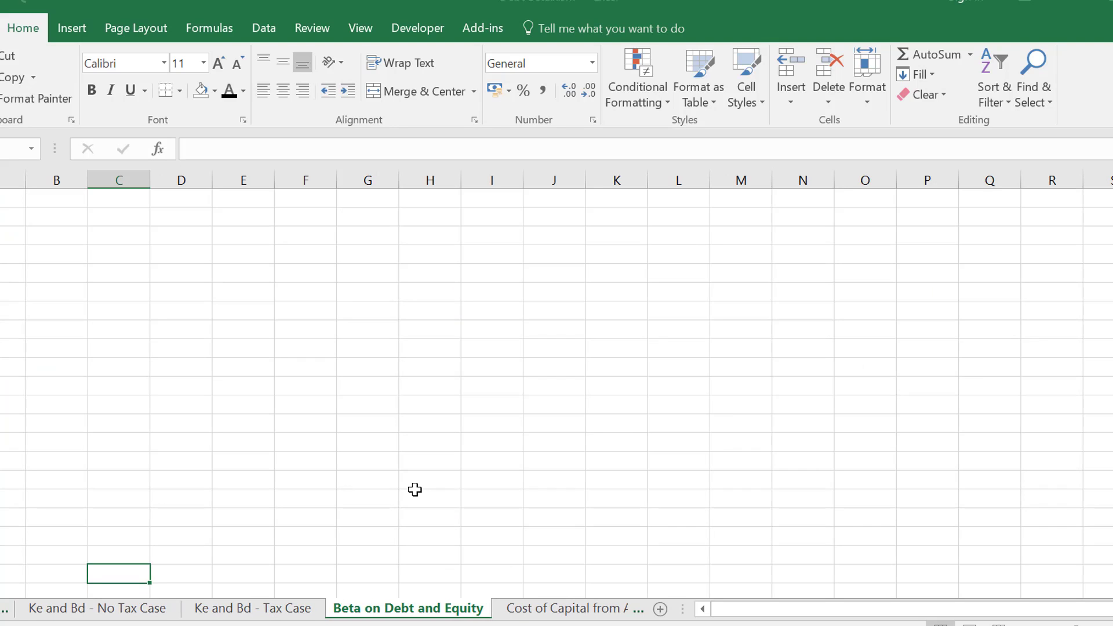
pyautogui.press('Left')
pyautogui.press('Left')
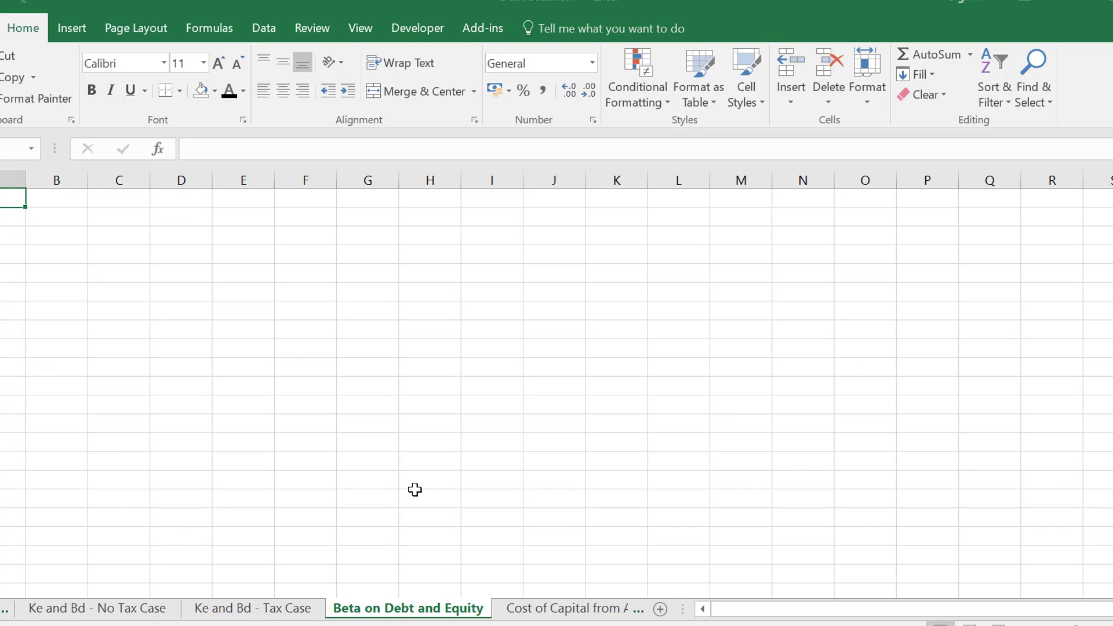
pyautogui.hotkey('ctrl', 'pagedown')
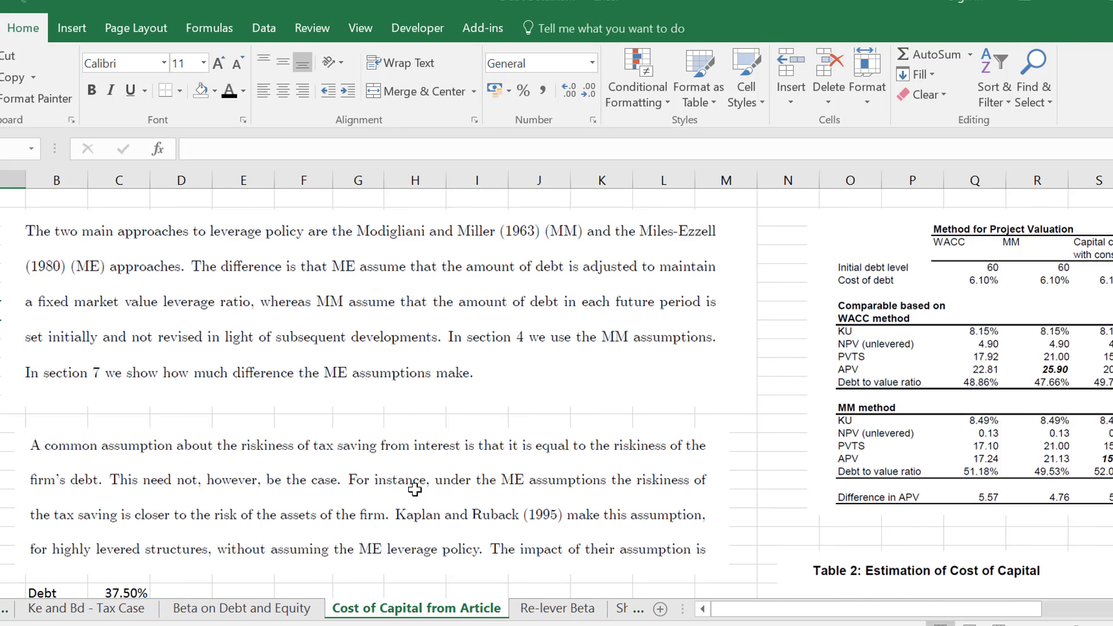
pyautogui.hotkey('ctrl', 'pageup')
pyautogui.hotkey('ctrl', 'pageup')
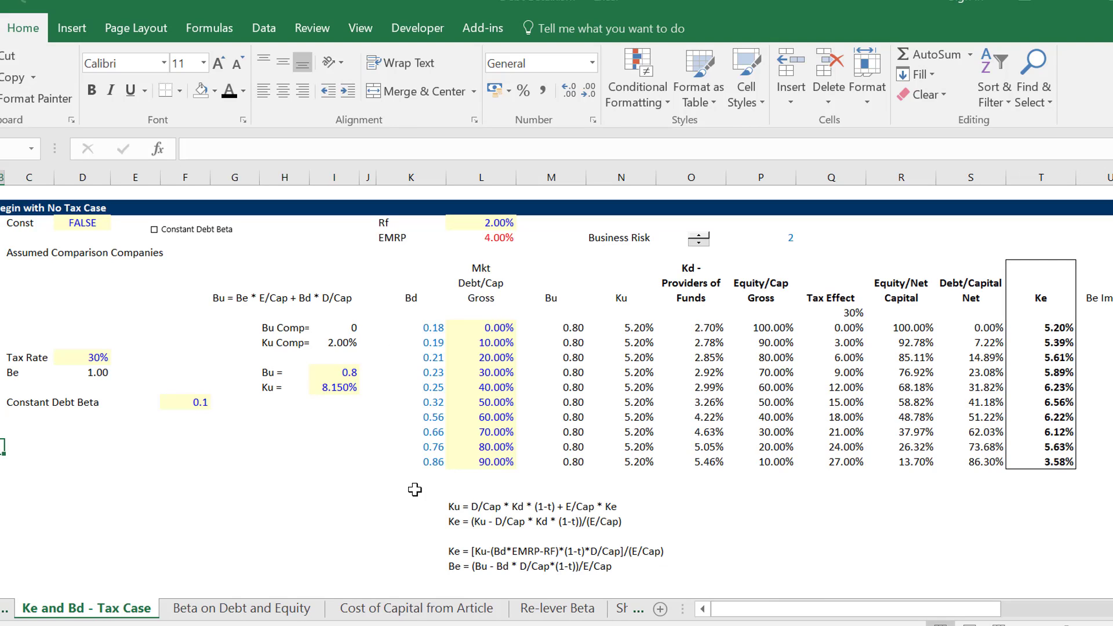
# - Save the workbook as Debt Beta.xlsm in the Excel Macro-Enabled Workbook format
pyautogui.press('Down')
pyautogui.press('Down')
pyautogui.press('F12')
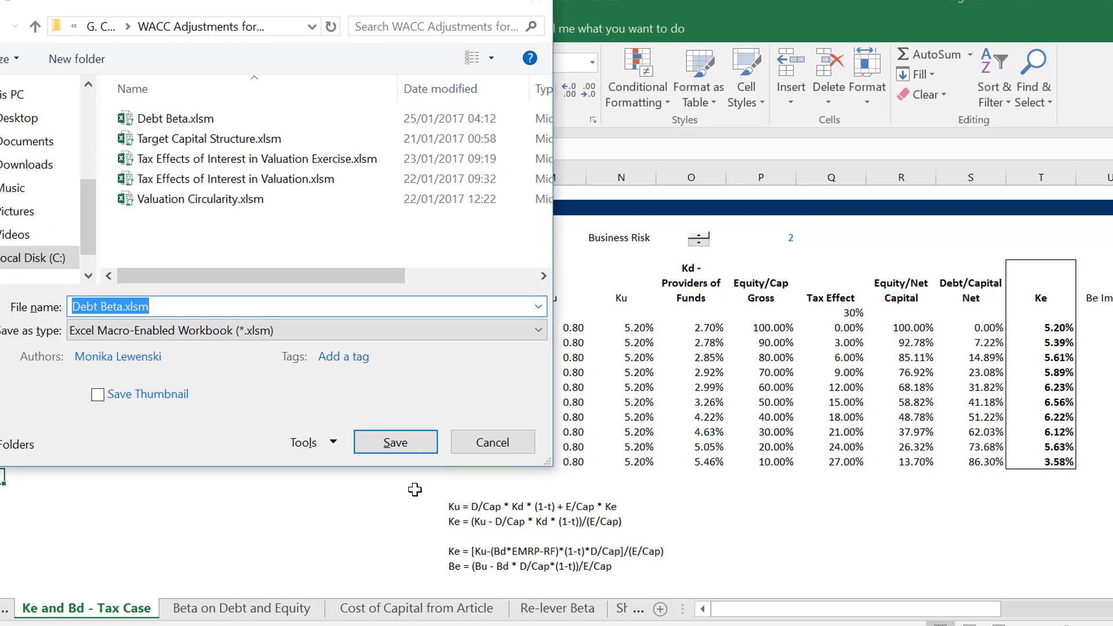
pyautogui.press('Return')
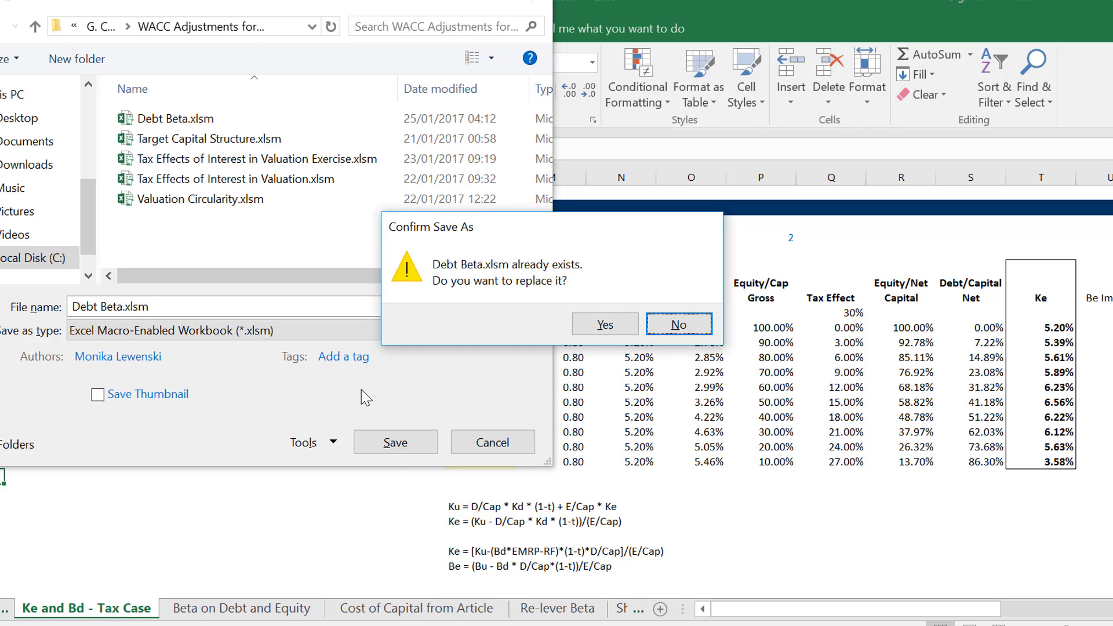